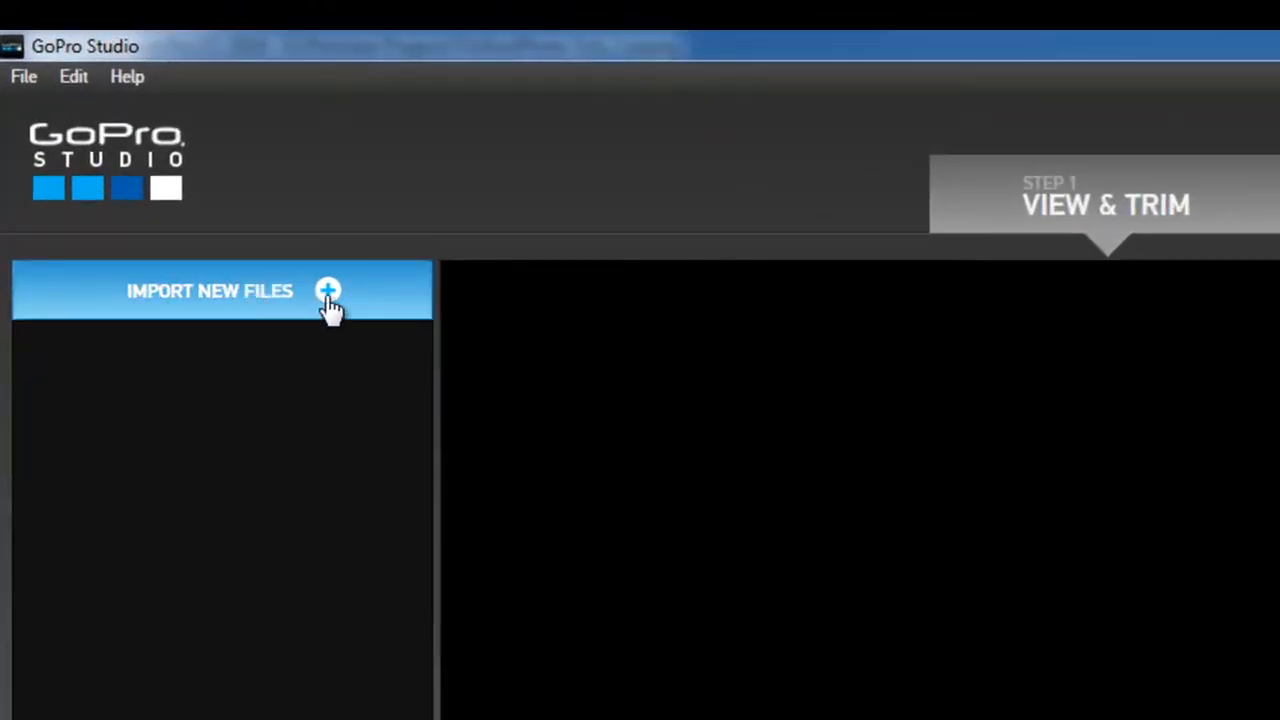
# Import the file 240 fps car and snow.MP4 from the 240 fps test media folder.
pyautogui.click(330, 300)
pyautogui.click(466, 182)
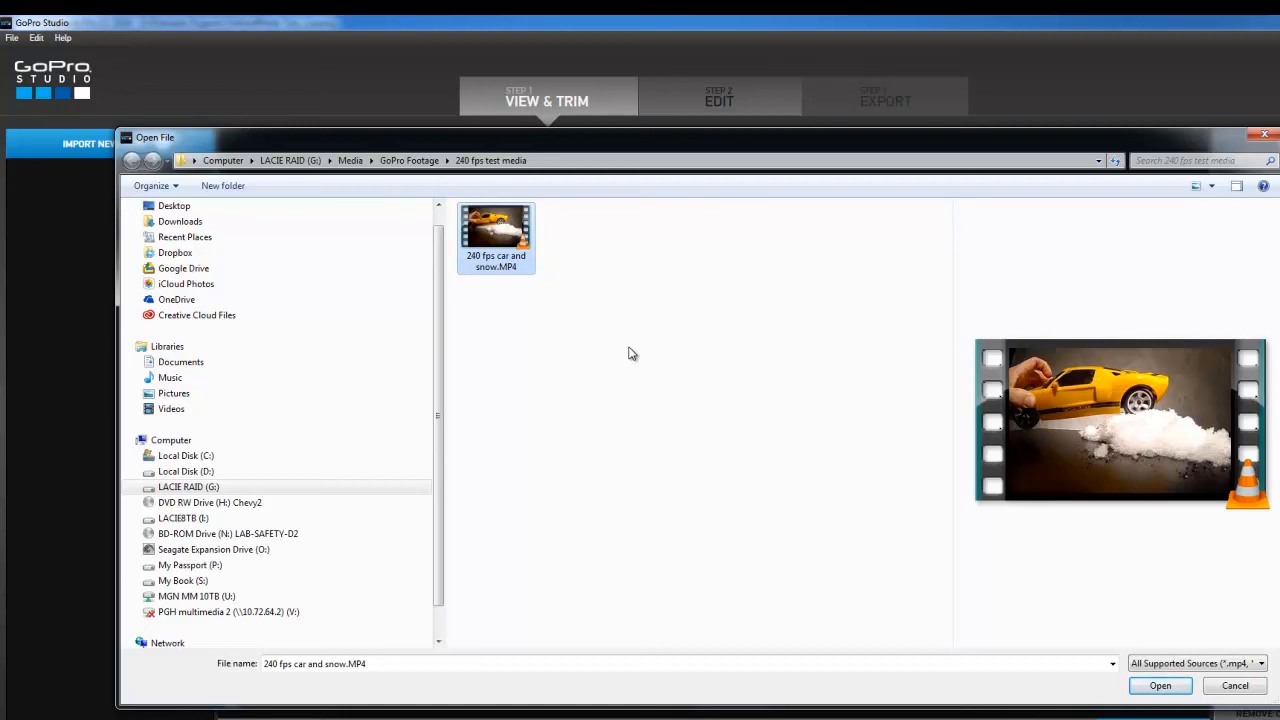
pyautogui.click(1152, 687)
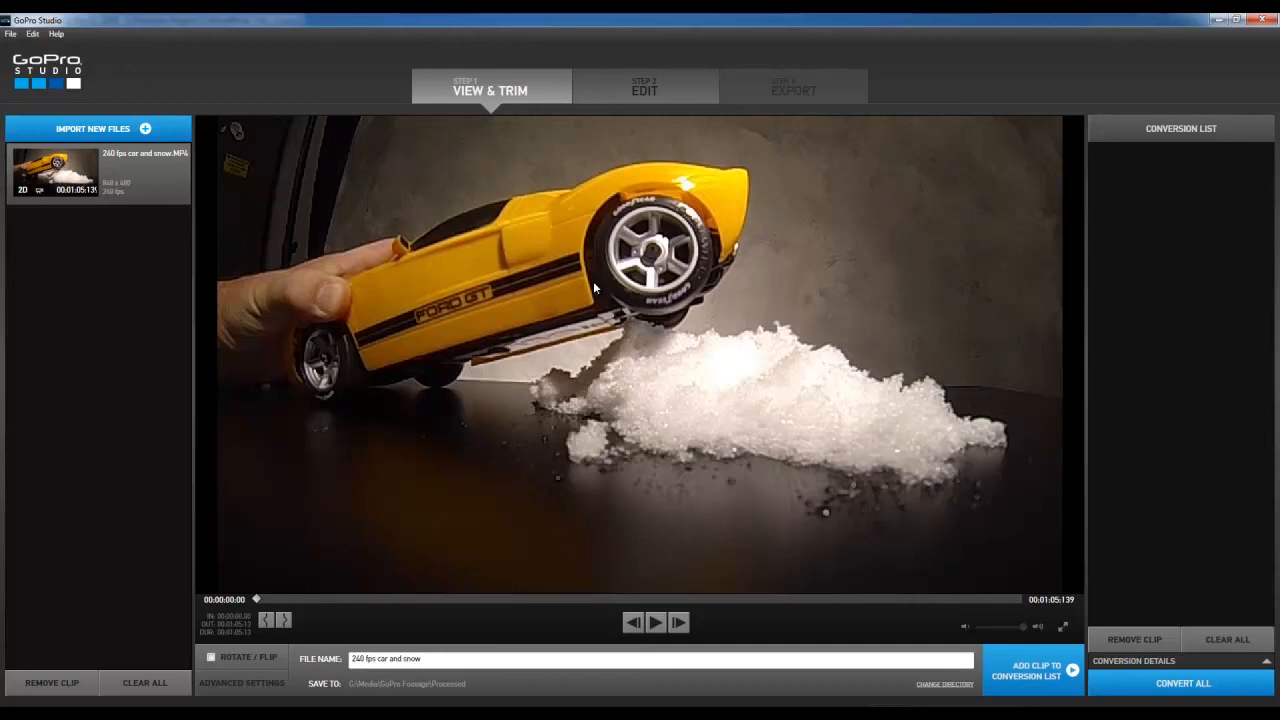
# Preview the imported clip and trim it with the in point at 00:00:07:36 and the out point at 00:00:18:23.
pyautogui.click(655, 623)
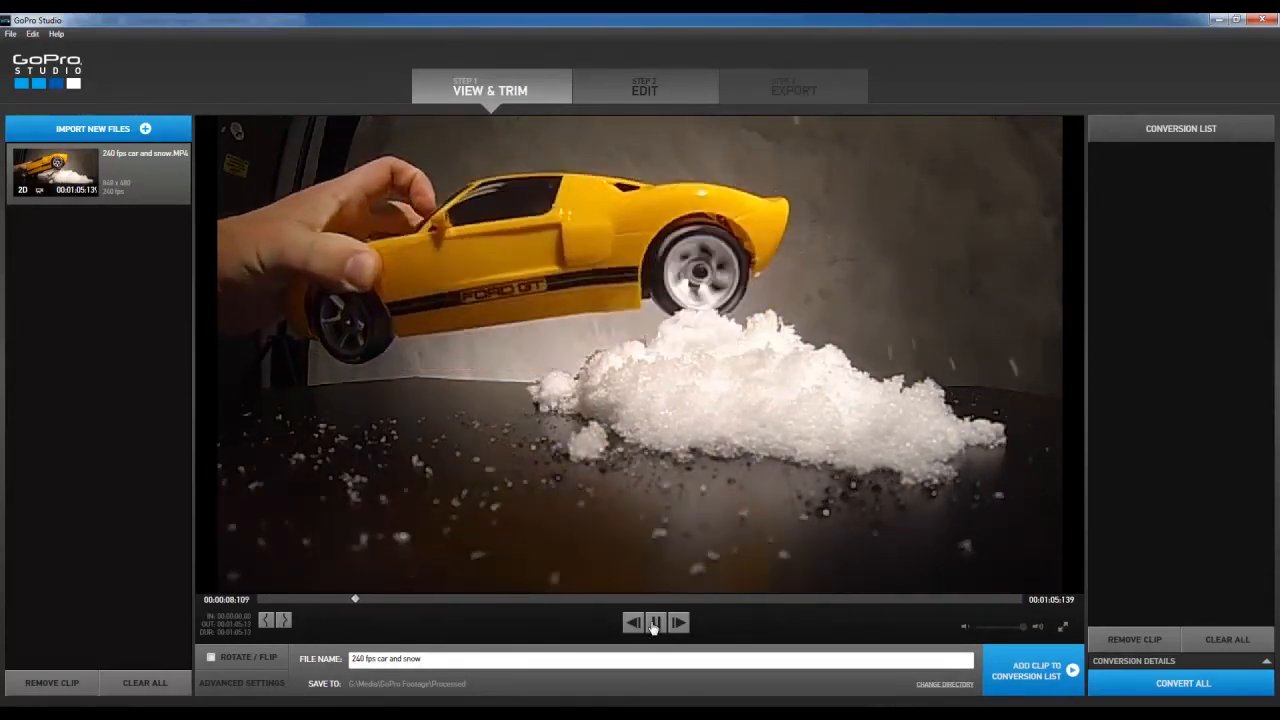
pyautogui.click(655, 623)
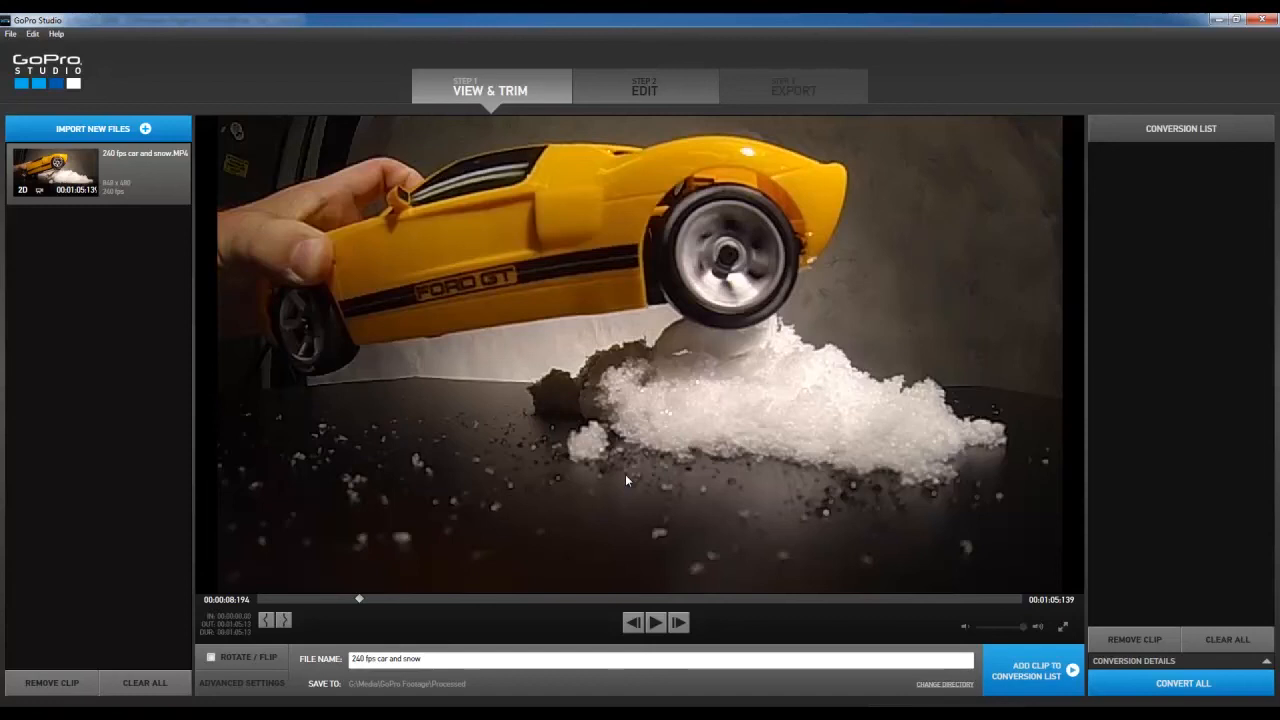
pyautogui.moveTo(359, 599); pyautogui.dragTo(481, 598)
pyautogui.click(270, 624)
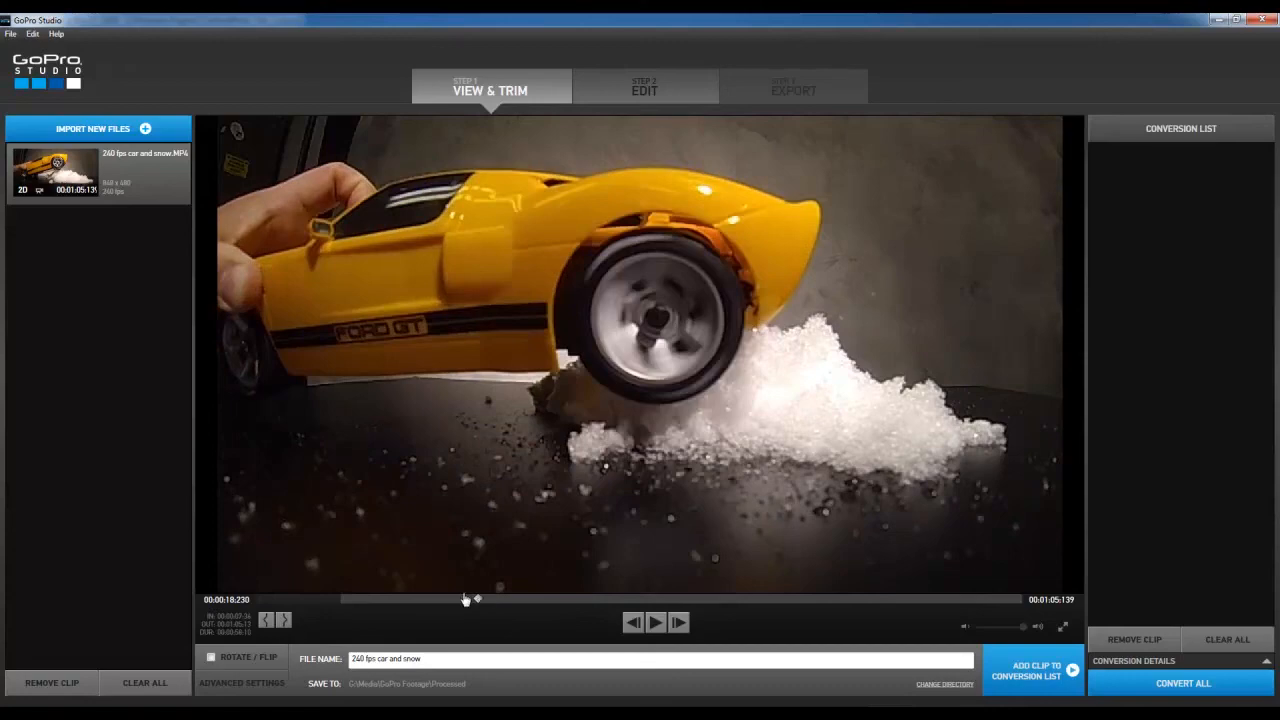
pyautogui.click(285, 621)
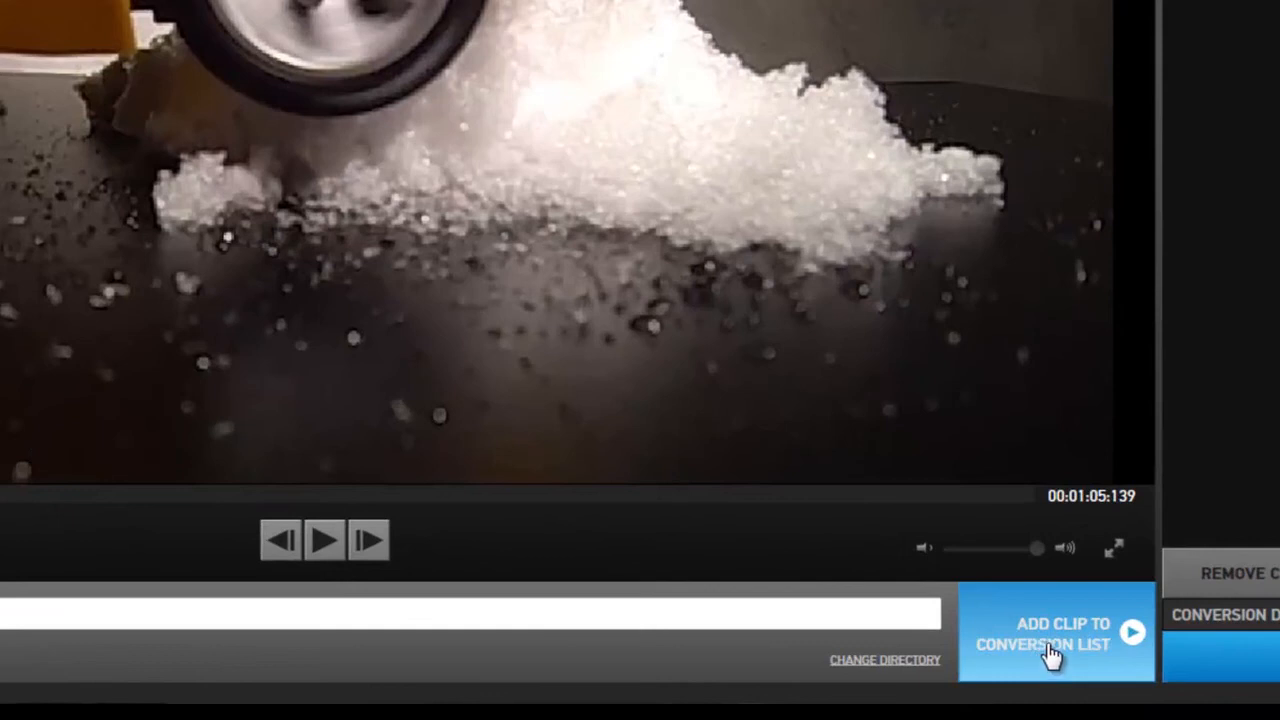
# Add the trimmed clip to the conversion list and select its entry there.
pyautogui.click(1050, 650)
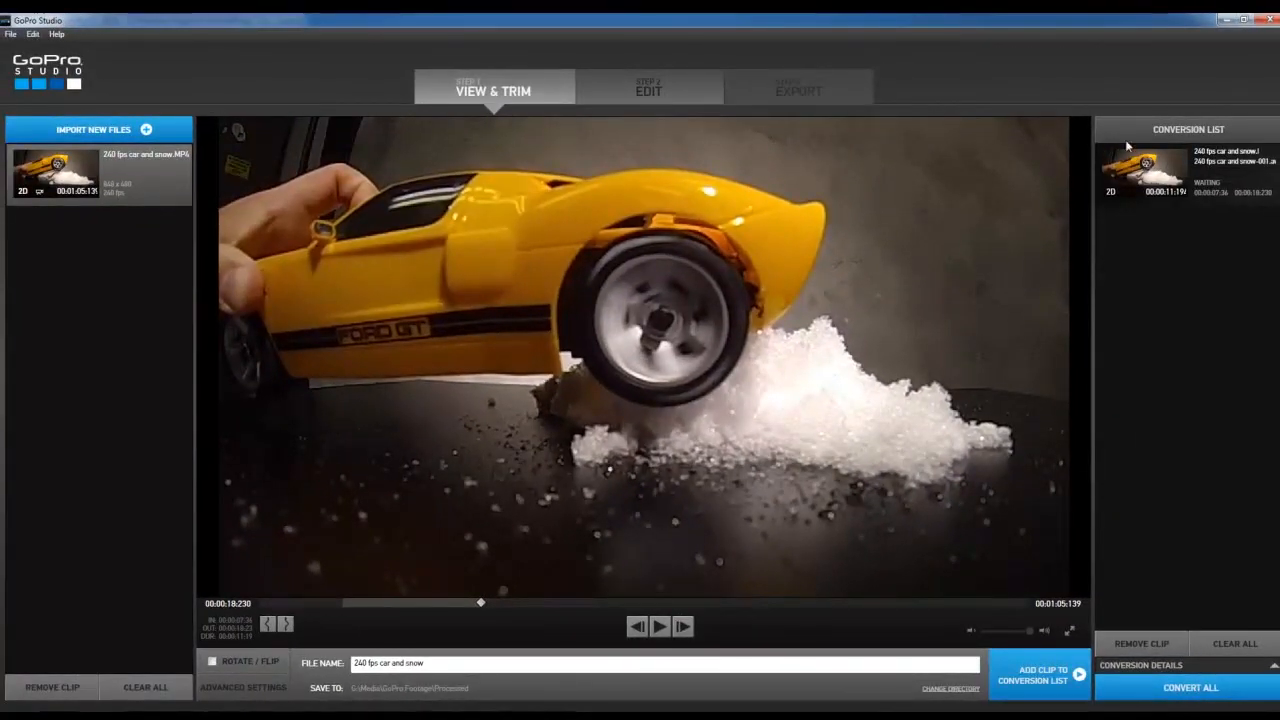
pyautogui.click(1146, 163)
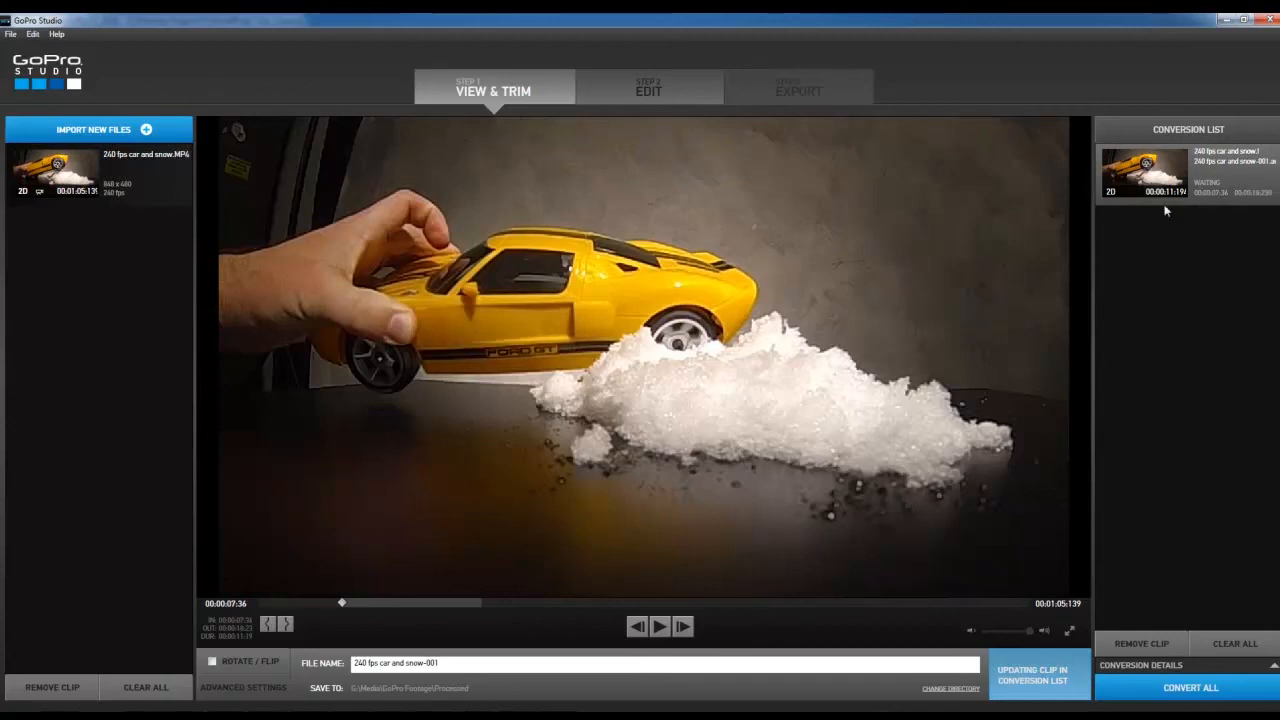
pyautogui.moveTo(1168, 204)
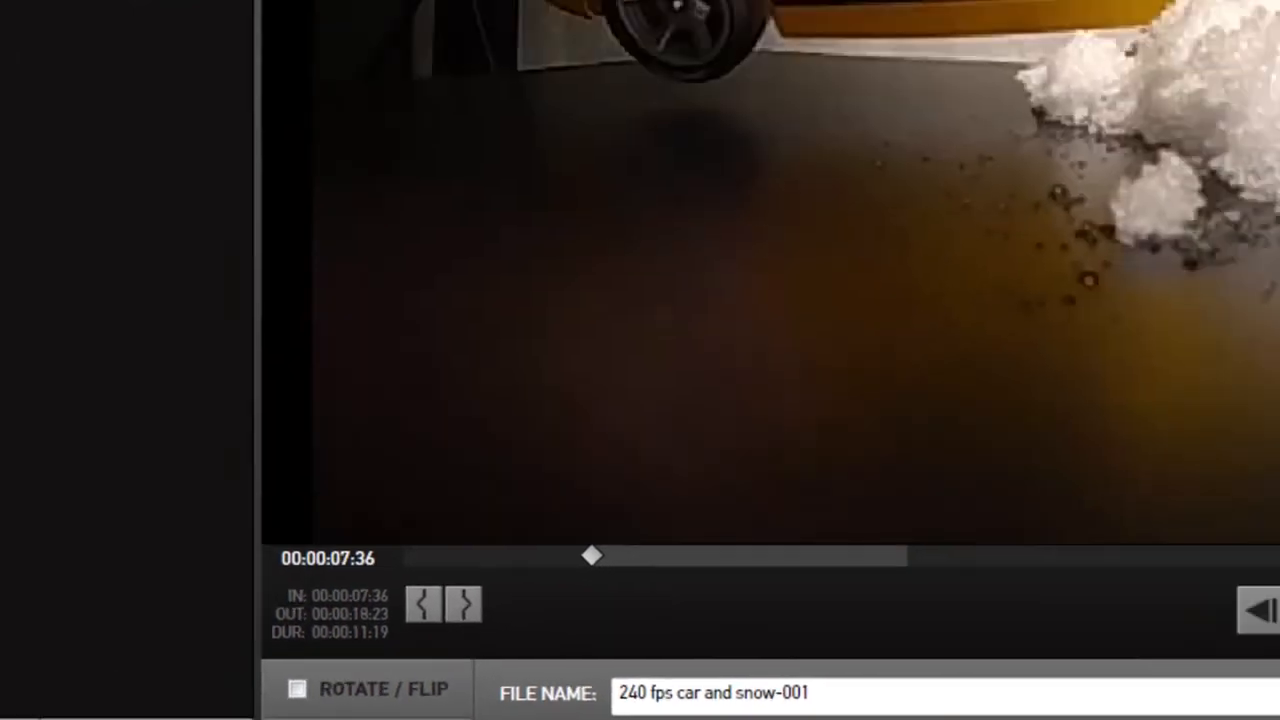
# Set the clip's advanced conversion settings to the MOV file format and High quality.
pyautogui.click(626, 657)
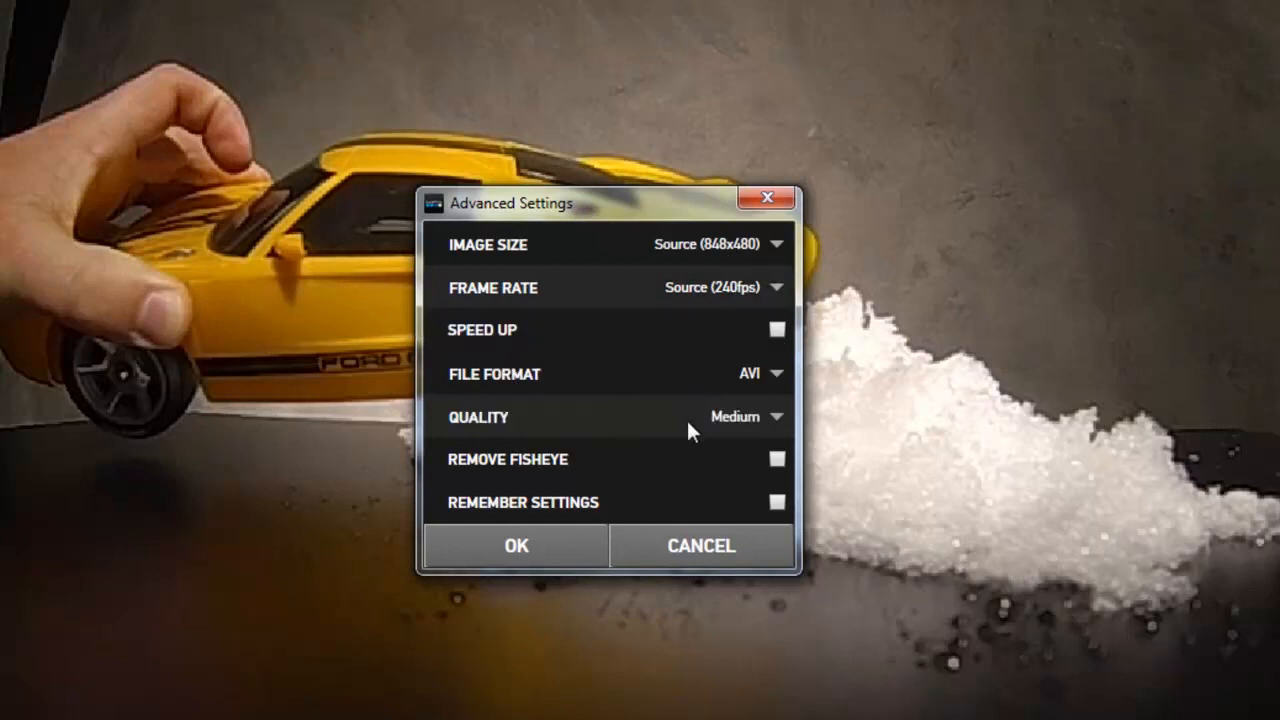
pyautogui.click(770, 374)
pyautogui.click(645, 430)
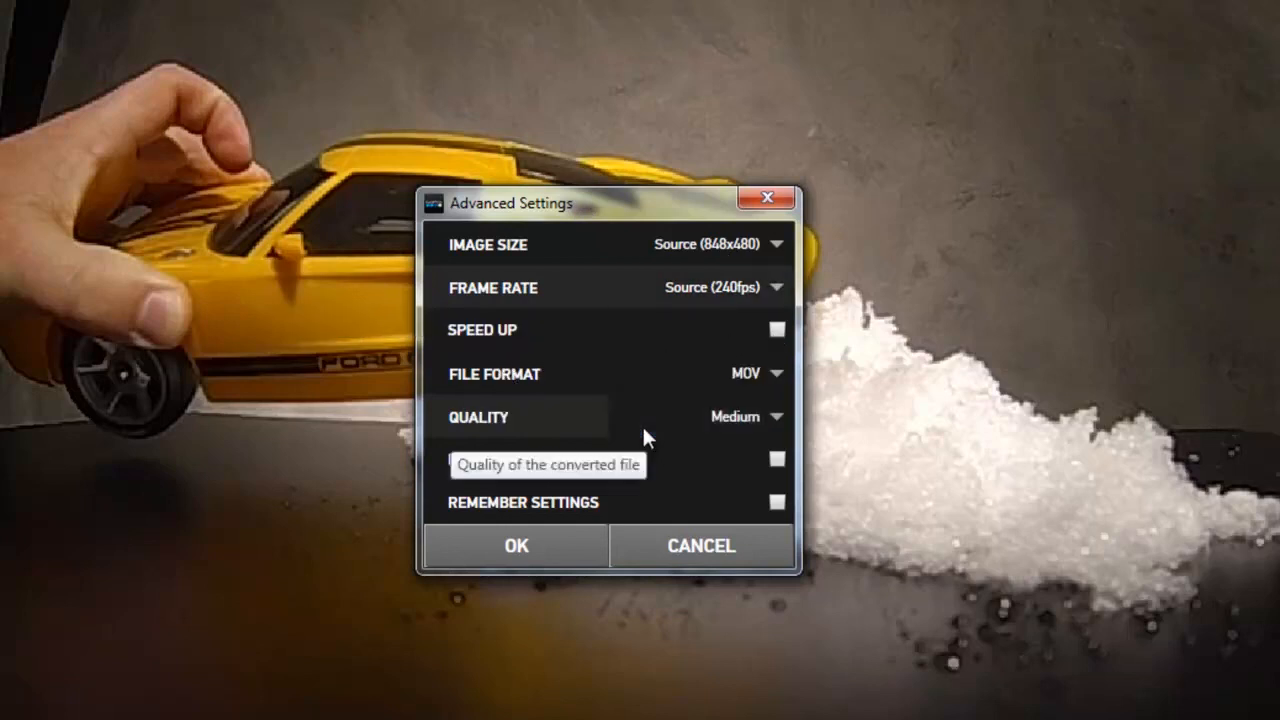
pyautogui.click(779, 416)
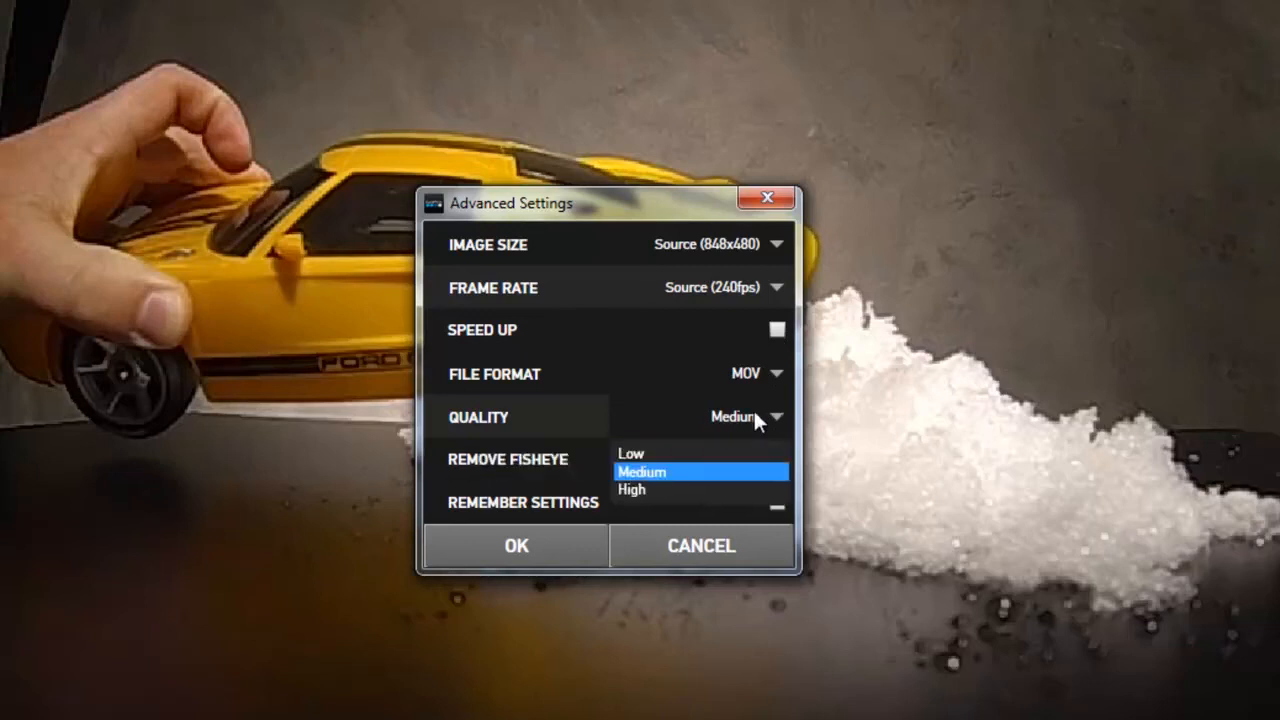
pyautogui.click(644, 489)
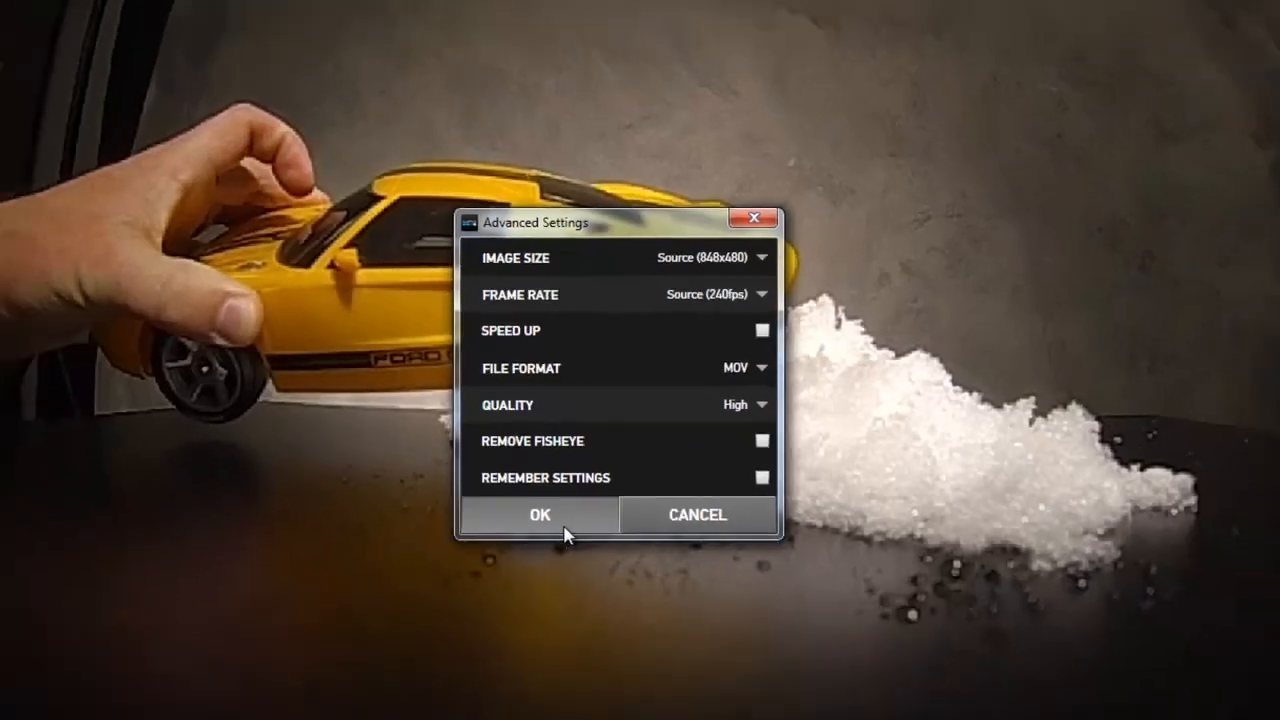
pyautogui.click(546, 558)
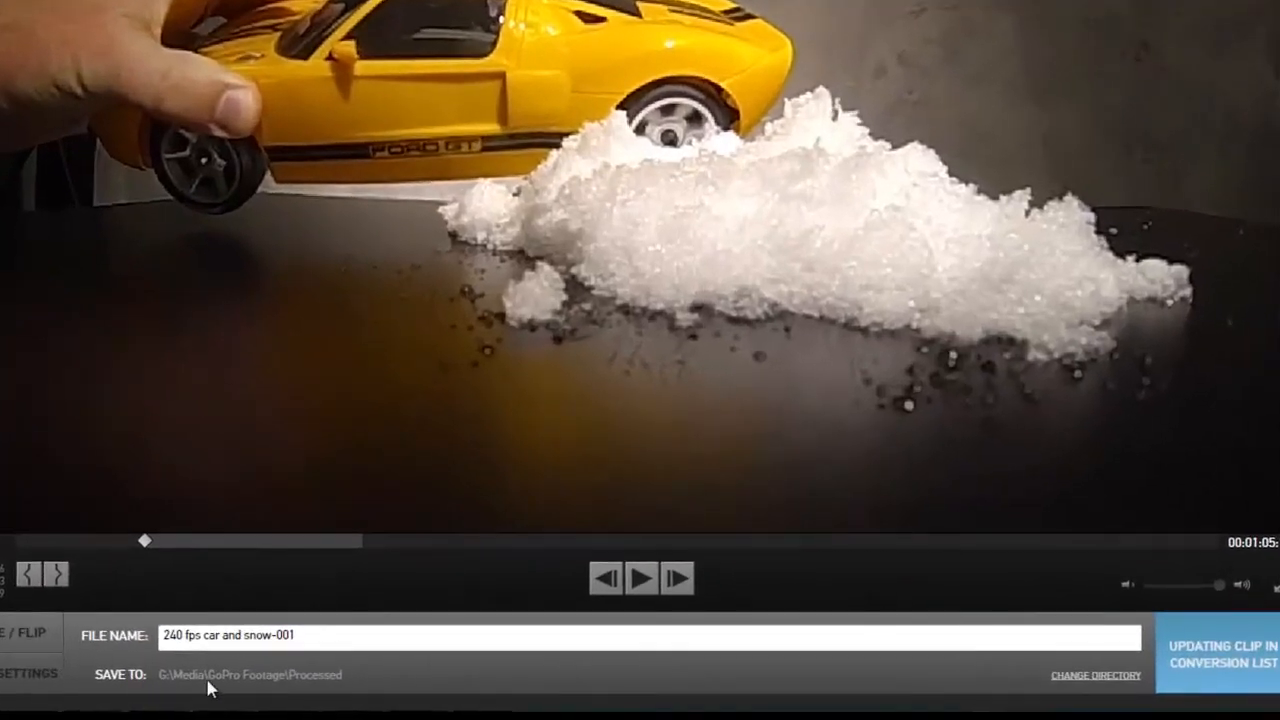
# Browse the save directory and confirm G:\Media\GoPro Footage\Processed as the folder for the converted clip.
pyautogui.click(1094, 676)
pyautogui.moveTo(686, 46); pyautogui.dragTo(579, 20)
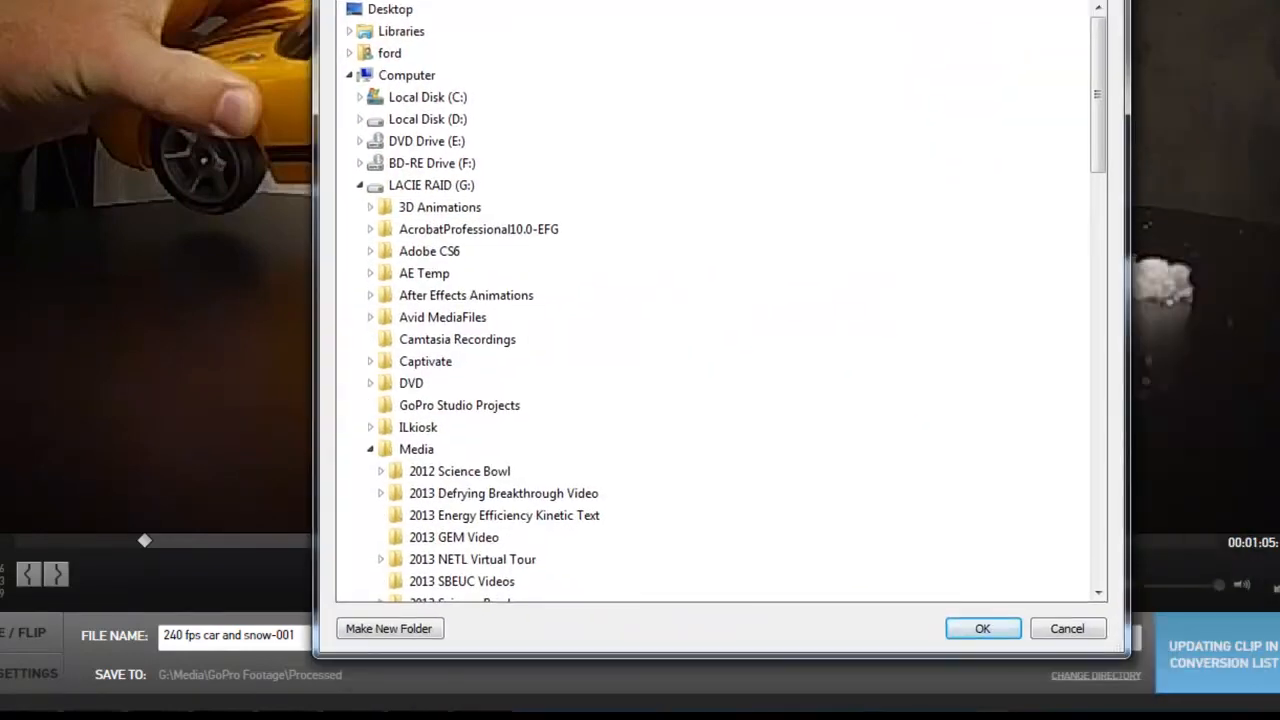
pyautogui.click(978, 628)
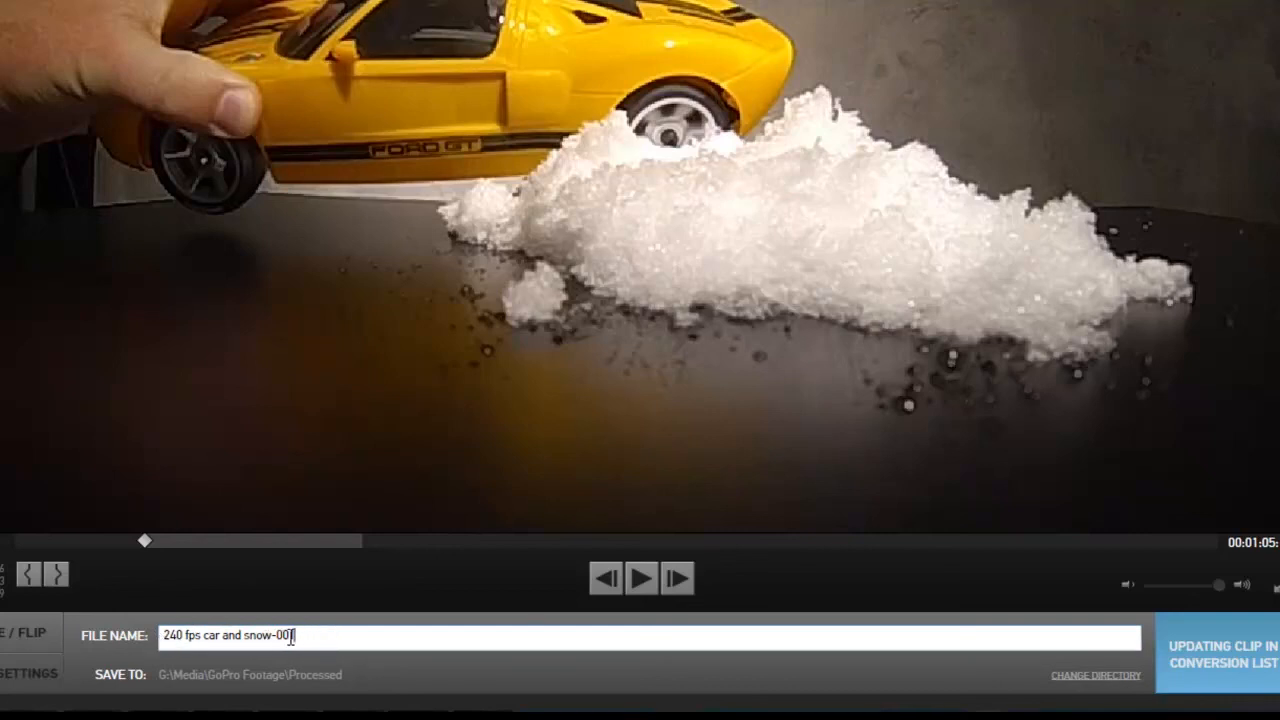
# Rename the output file as 240 fps car and snow-edit1 and convert everything in the conversion list.
pyautogui.moveTo(315, 632); pyautogui.dragTo(273, 636)
pyautogui.write('-ed')
pyautogui.write('it1')
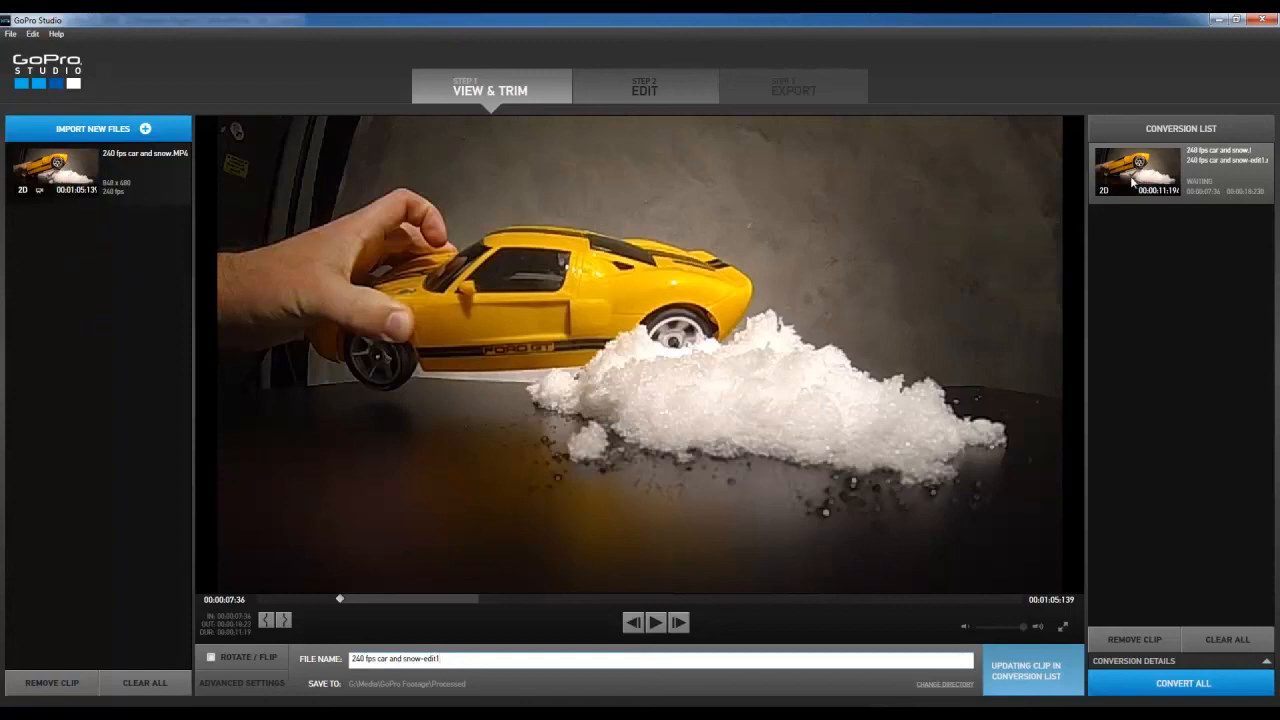
pyautogui.click(1168, 686)
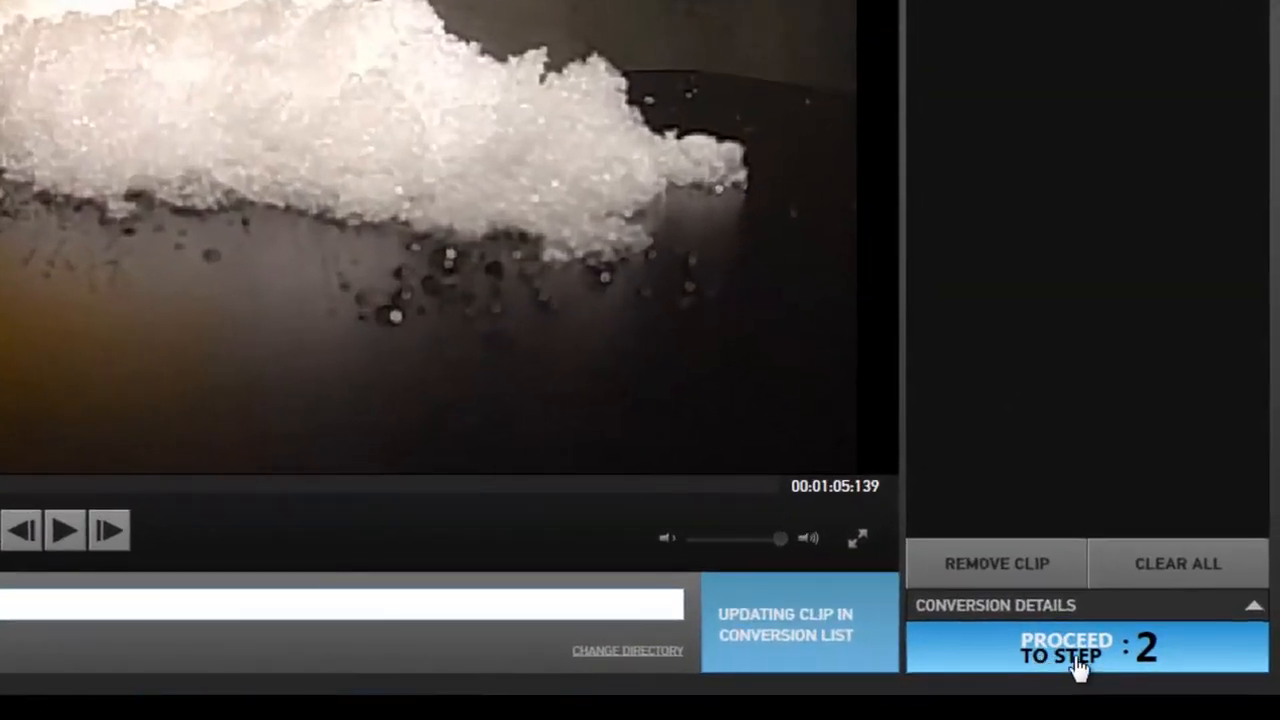
# Proceed to the Edit stage and create a project from the blank template.
pyautogui.click(1078, 668)
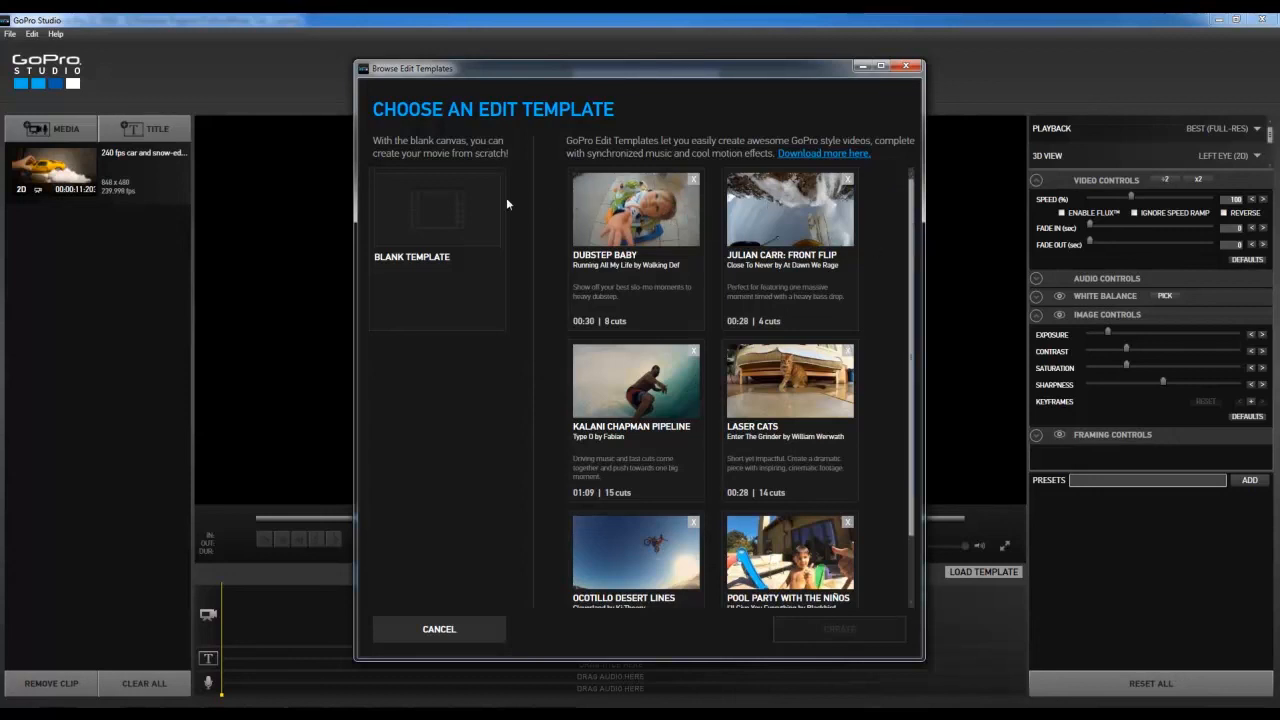
pyautogui.click(420, 214)
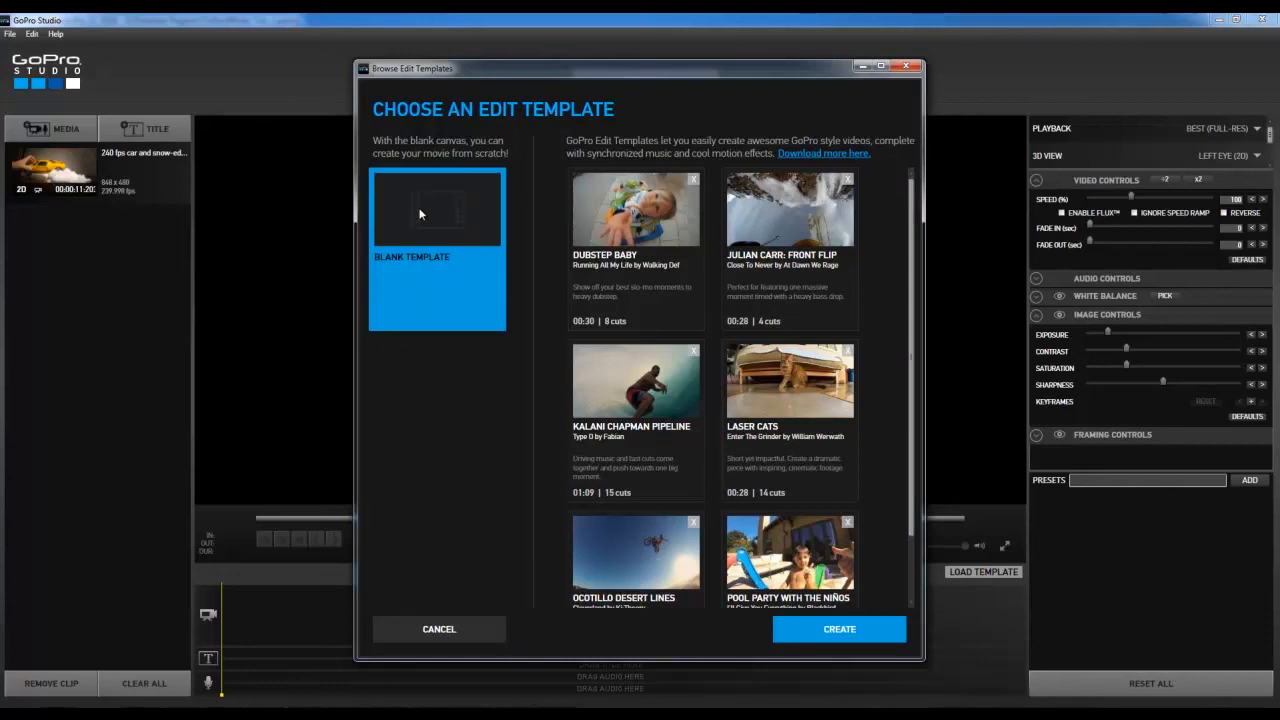
pyautogui.click(858, 635)
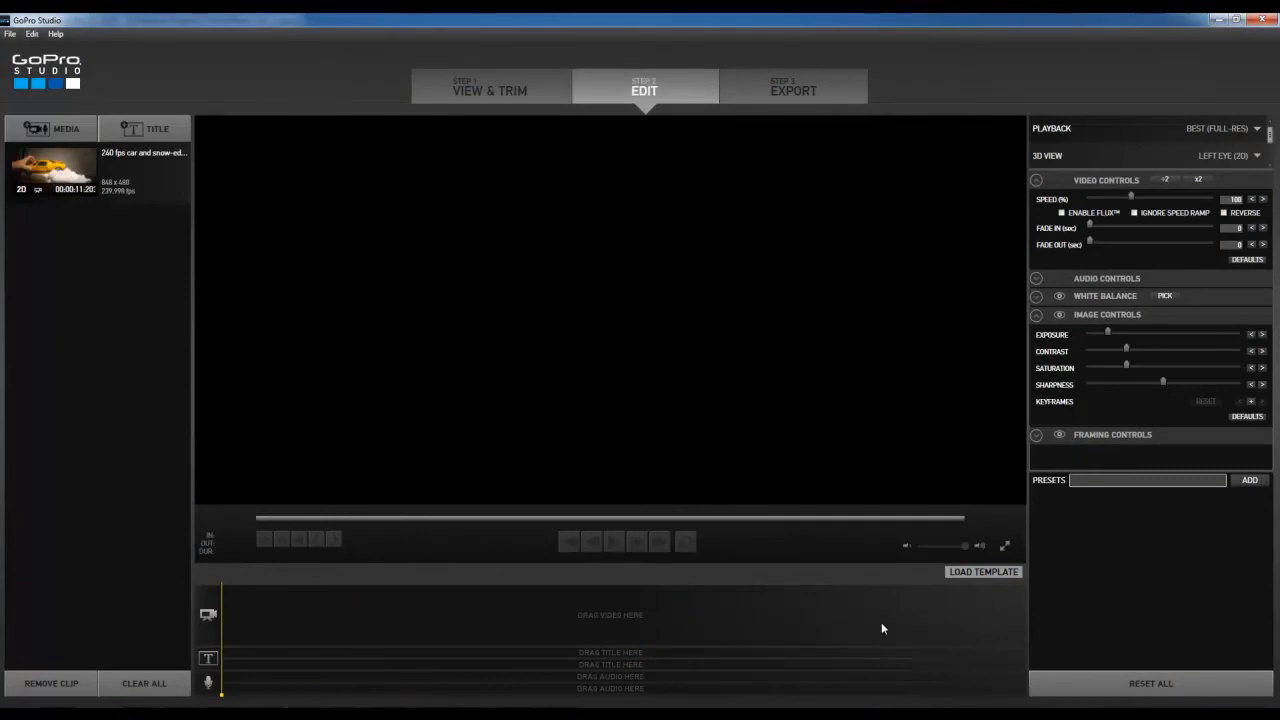
# Open the converted clip, play its beginning and move the playhead to 00:00:03:82.
pyautogui.click(57, 171)
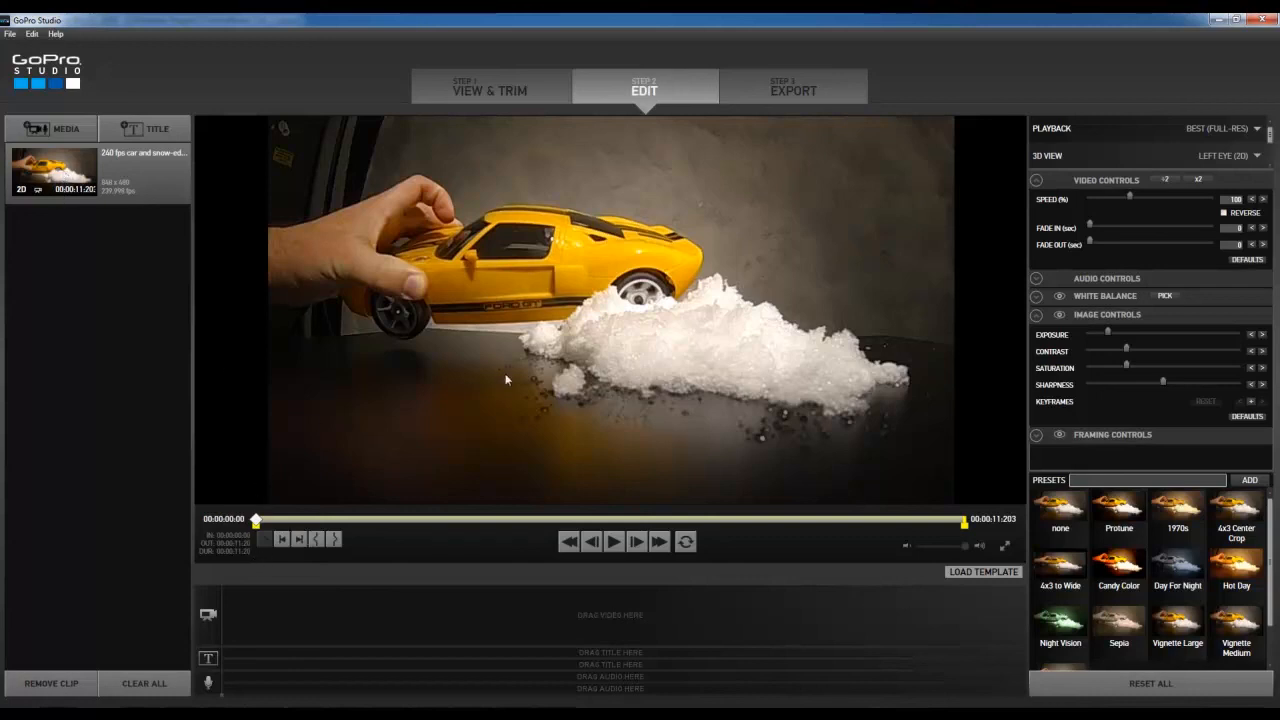
pyautogui.click(615, 541)
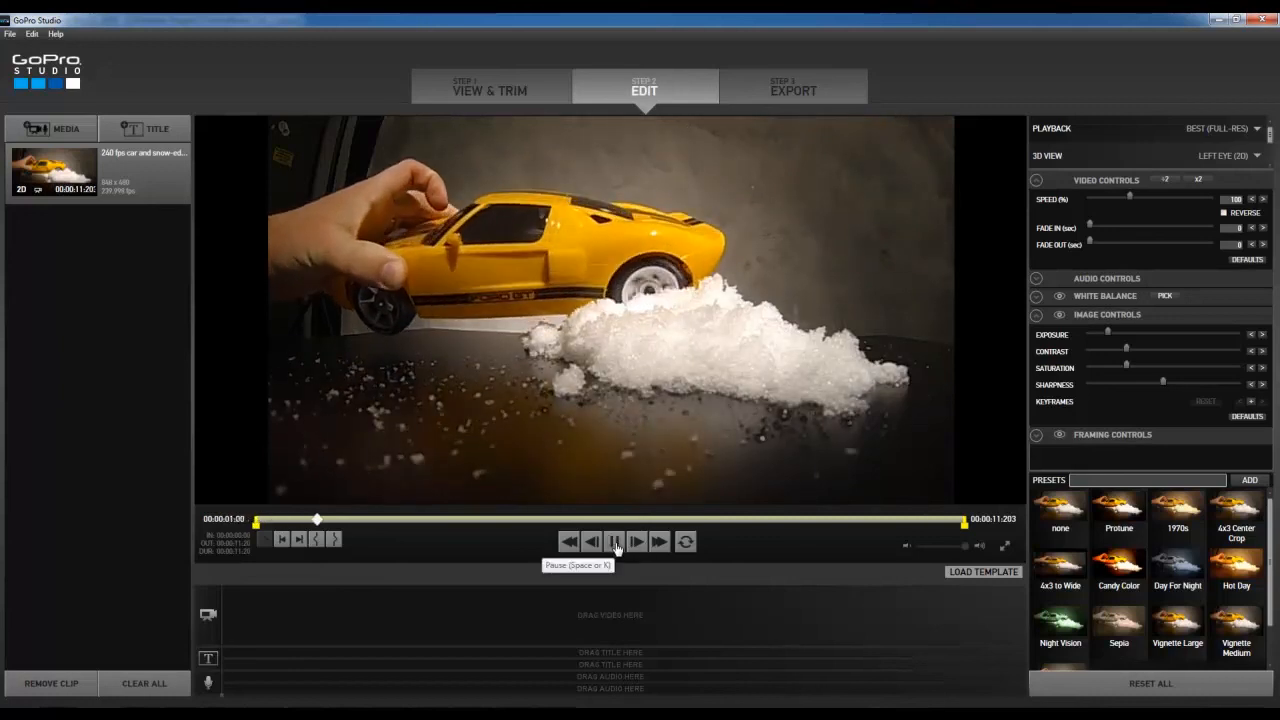
pyautogui.click(456, 520)
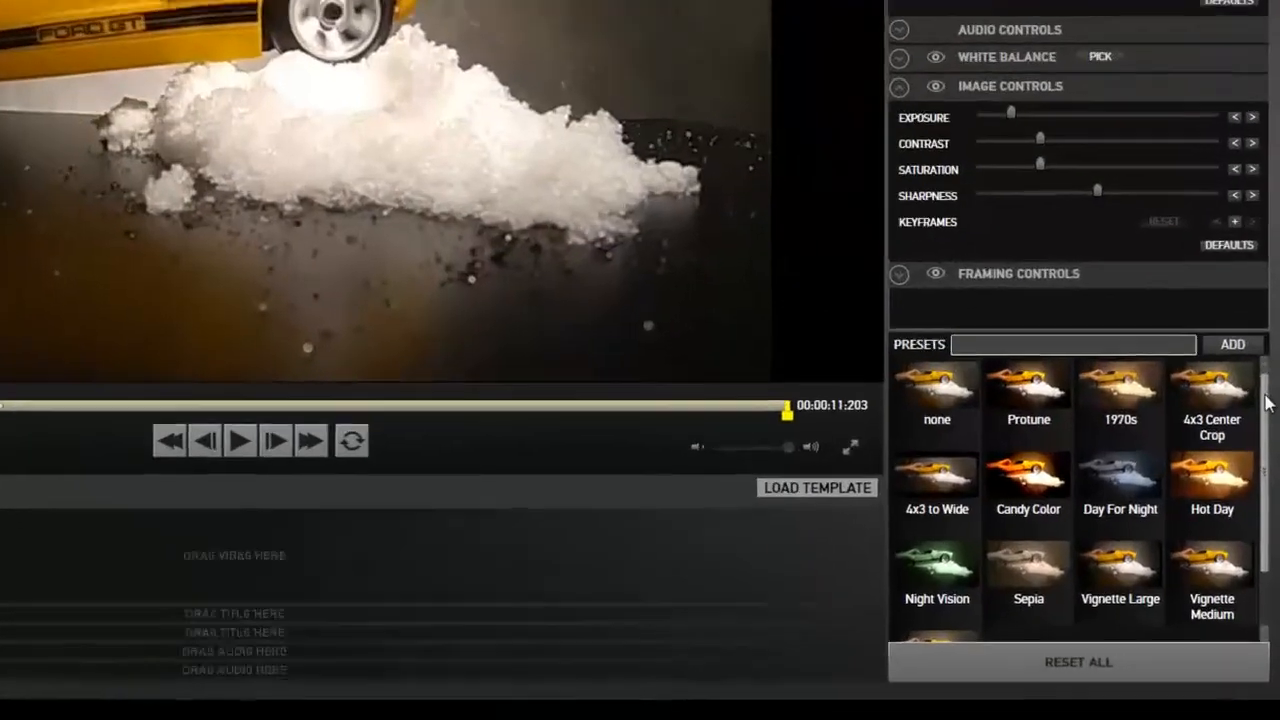
# Try the Protune, 1970s, Candy Color, Day For Night, Night Vision, Sepia and vignette presets on the clip, and reset the preset to none.
pyautogui.scroll(-1, 1273, 542)
pyautogui.scroll(-1, 1268, 428)
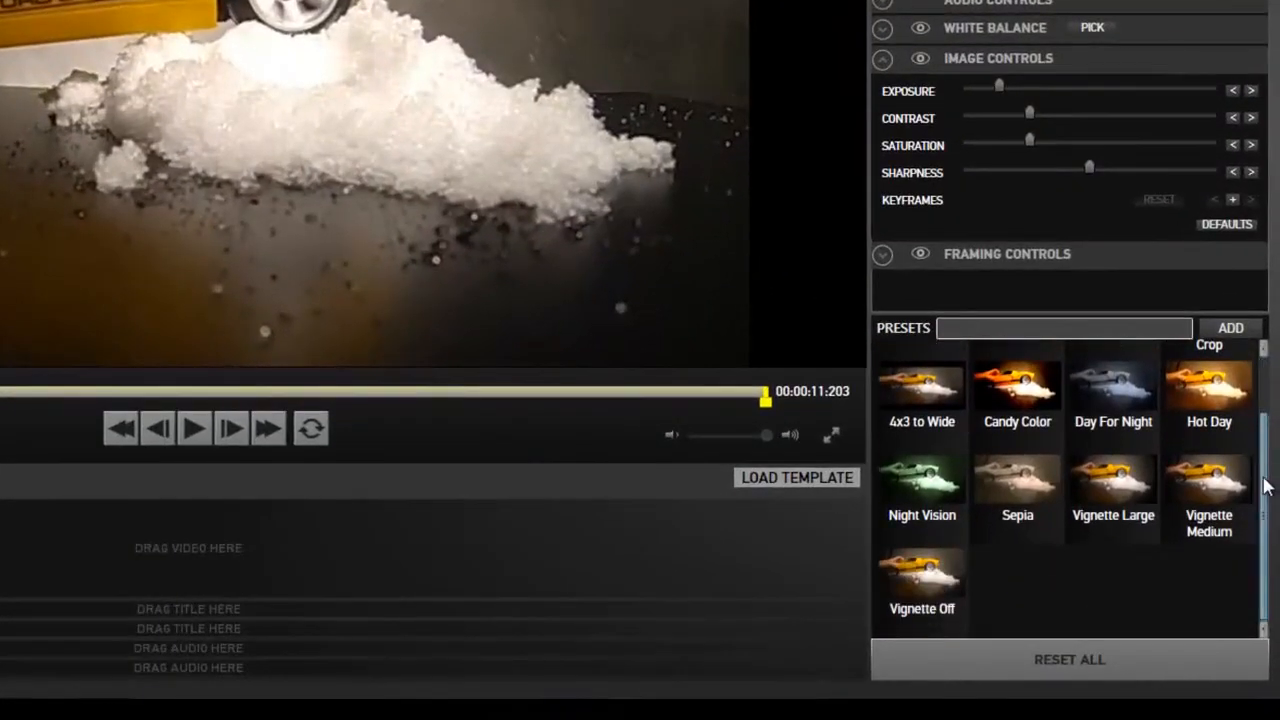
pyautogui.scroll(2, 1268, 428)
pyautogui.click(1040, 397)
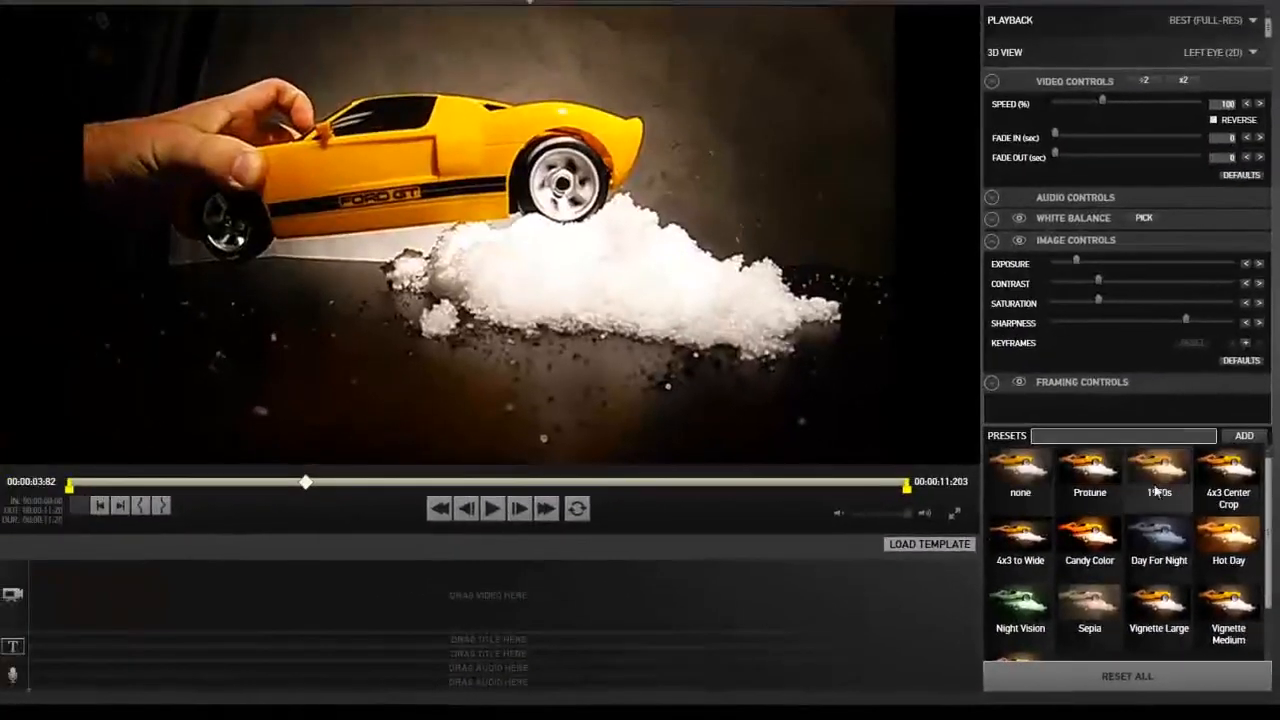
pyautogui.click(1156, 490)
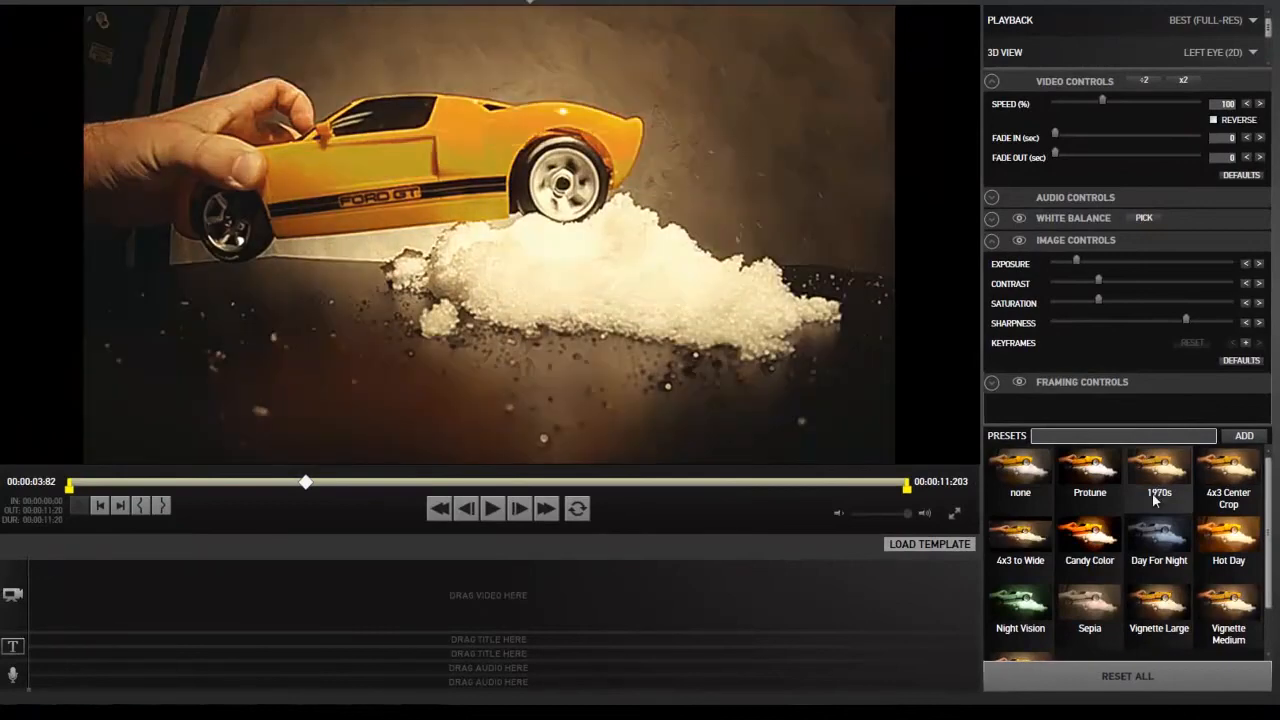
pyautogui.click(1084, 542)
pyautogui.click(1152, 552)
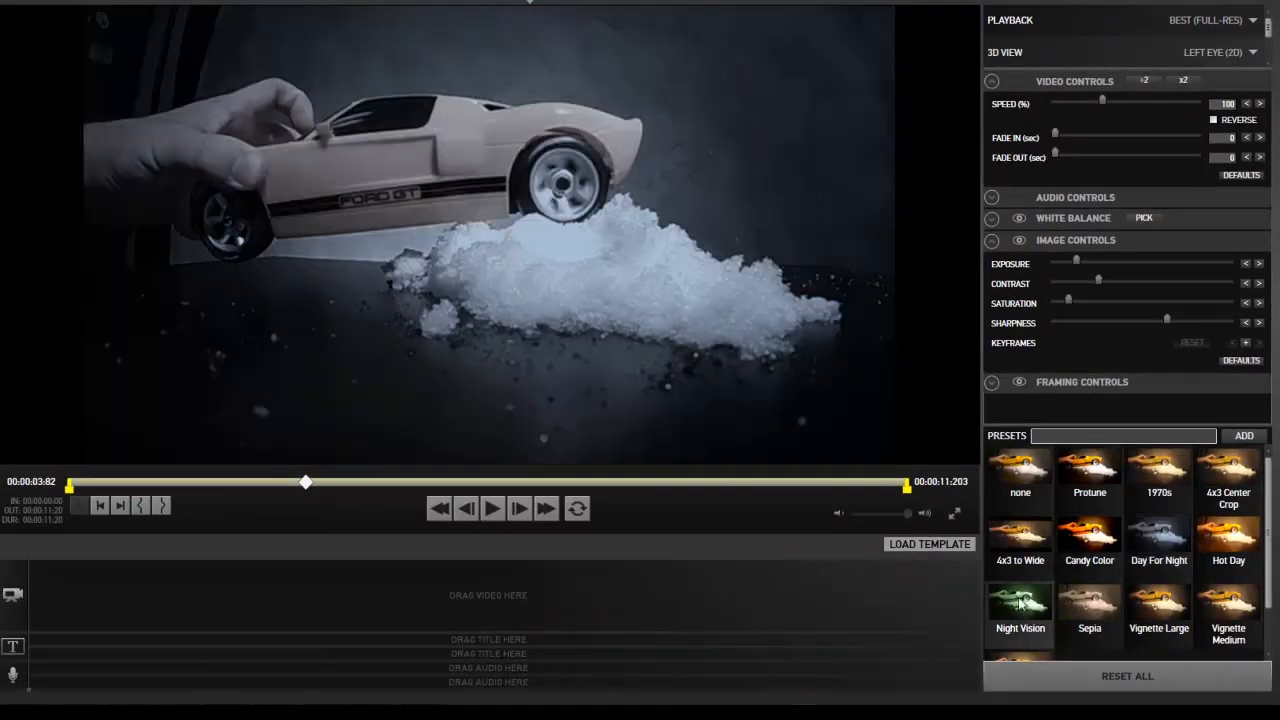
pyautogui.click(1020, 605)
pyautogui.click(1083, 603)
pyautogui.click(1156, 610)
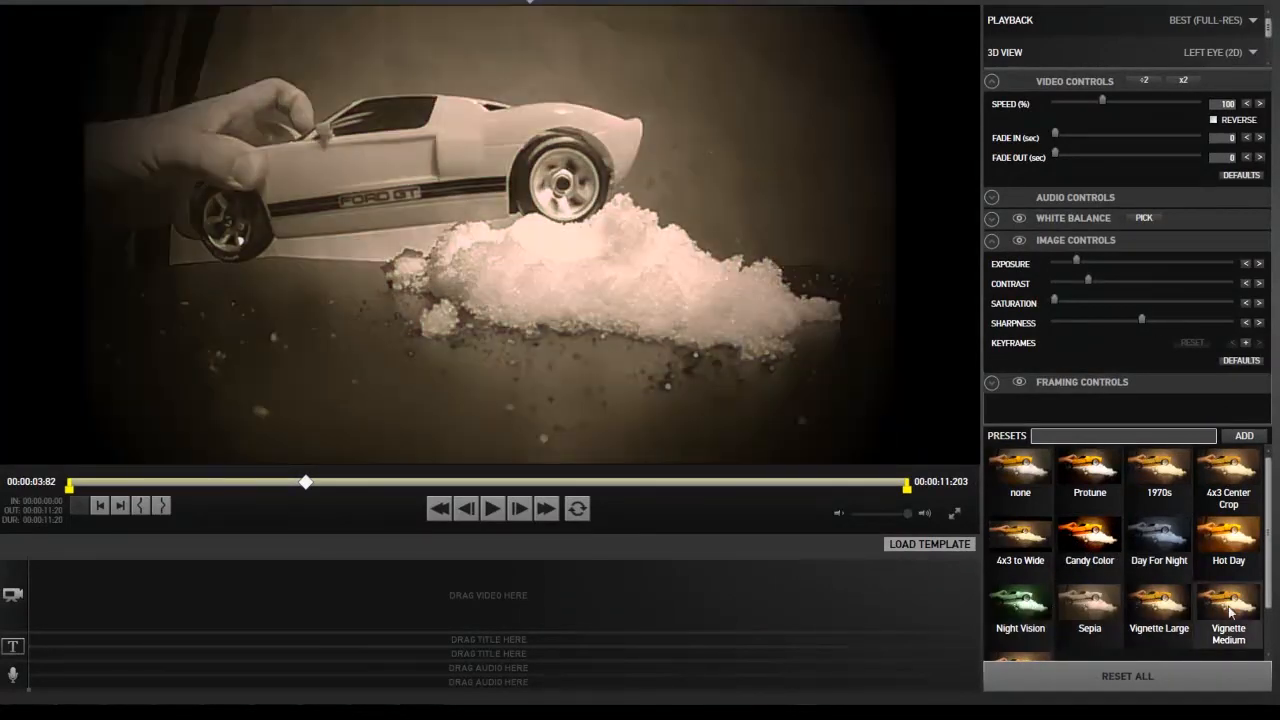
pyautogui.click(1228, 606)
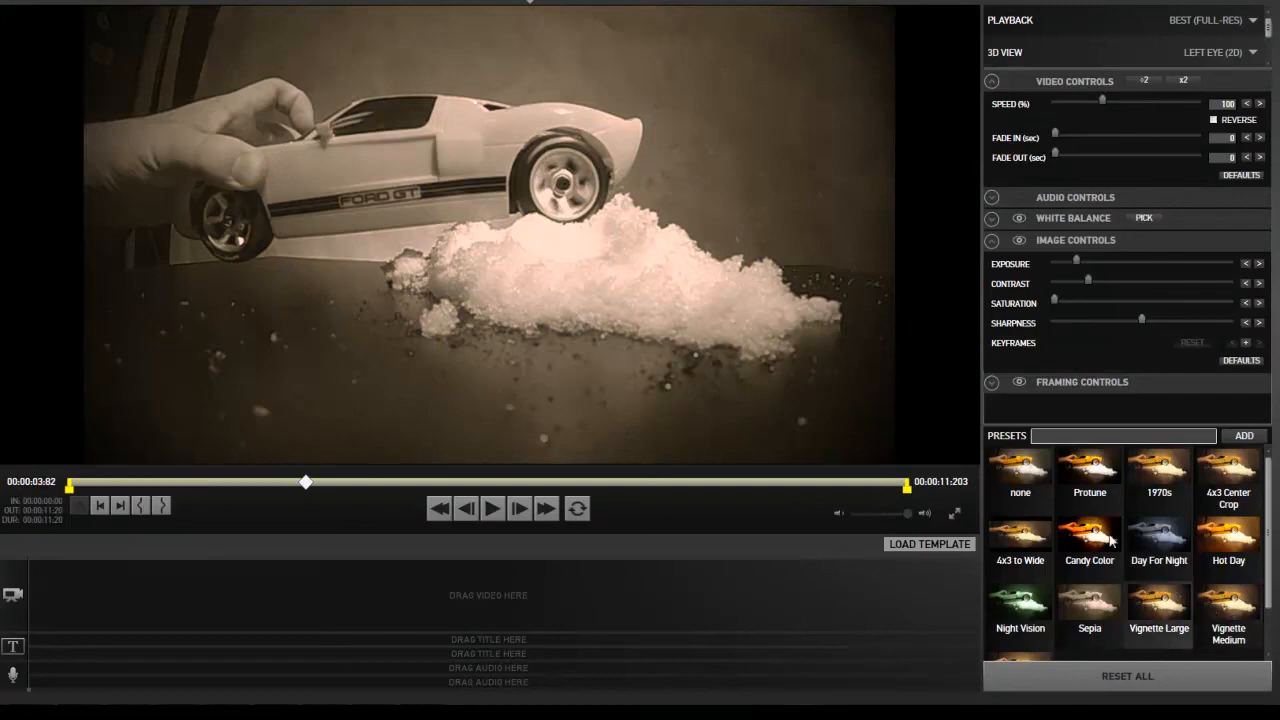
pyautogui.click(1019, 483)
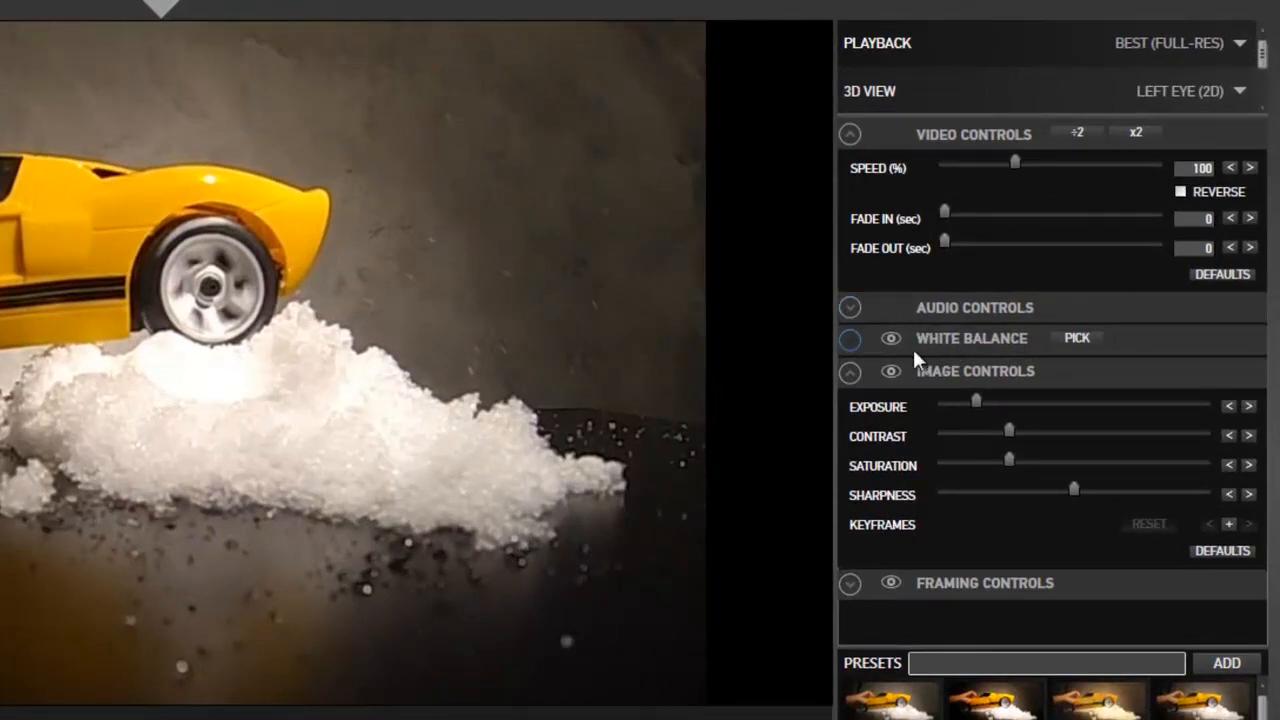
# Set the clip's white balance by sampling the white snow, trying a dark table area, and sampling the snow beneath the rear wheel again.
pyautogui.click(1078, 338)
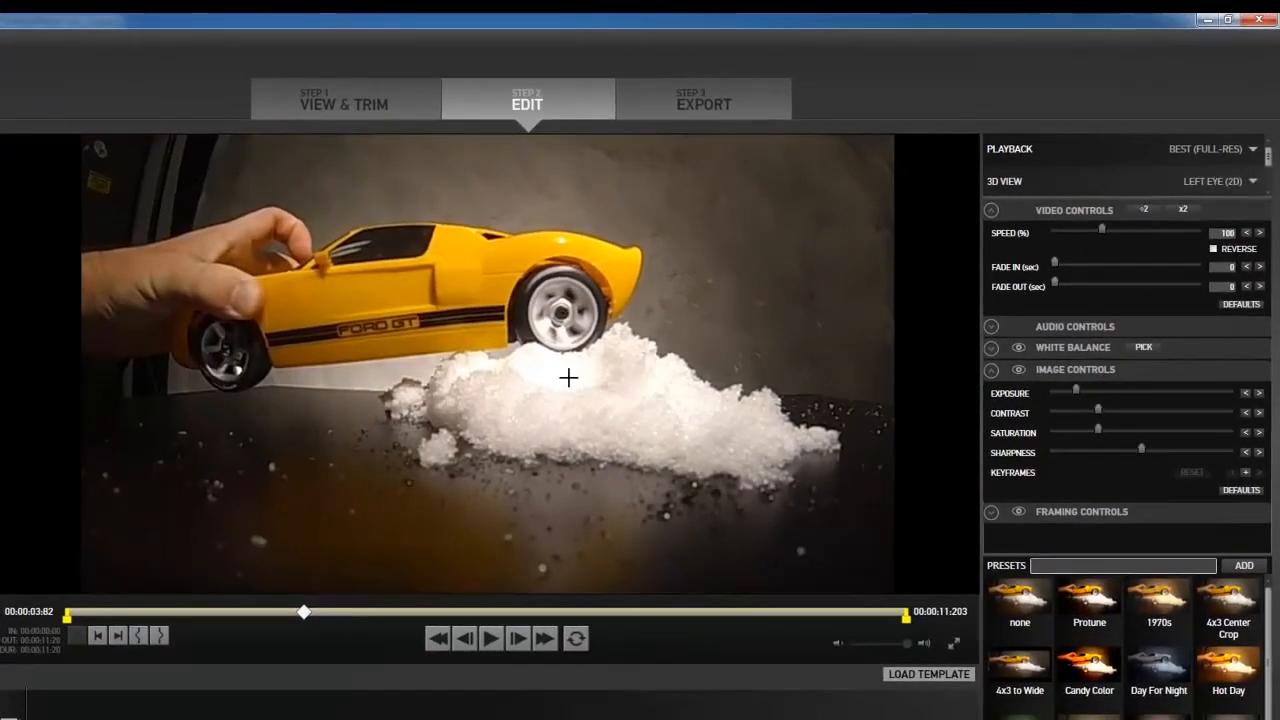
pyautogui.click(547, 372)
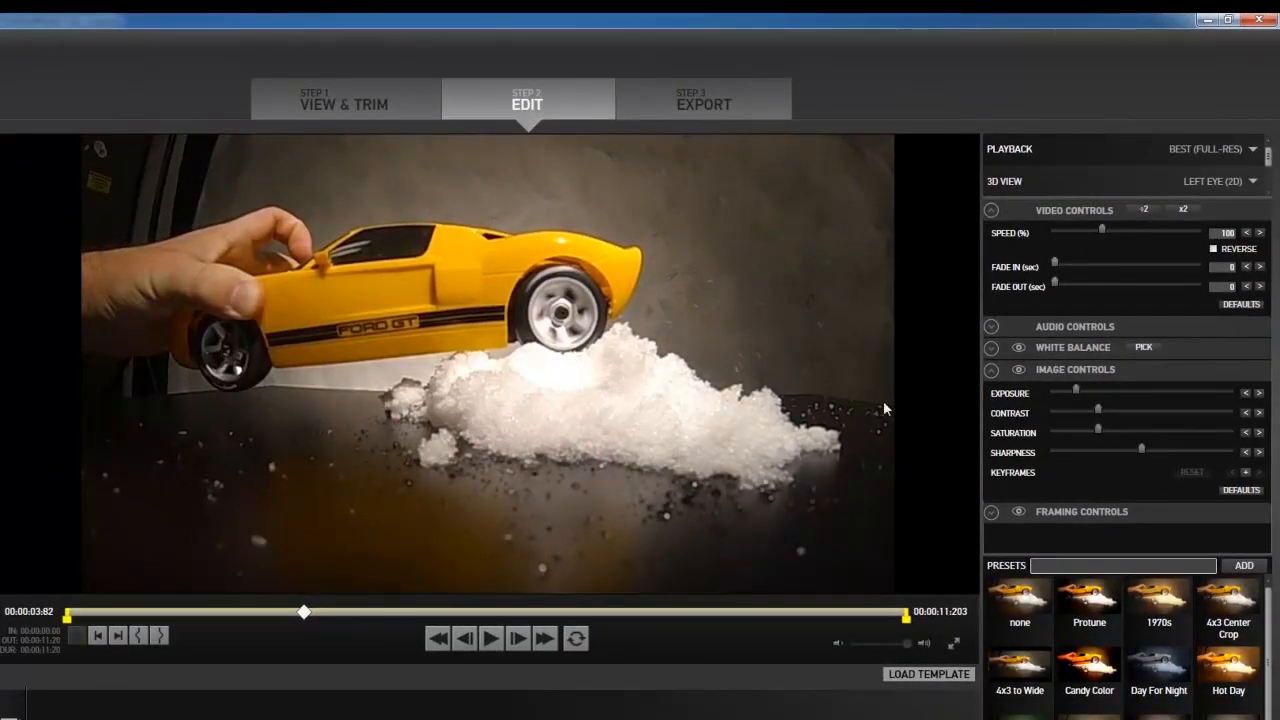
pyautogui.click(1142, 348)
pyautogui.click(416, 492)
pyautogui.click(1138, 350)
pyautogui.click(561, 369)
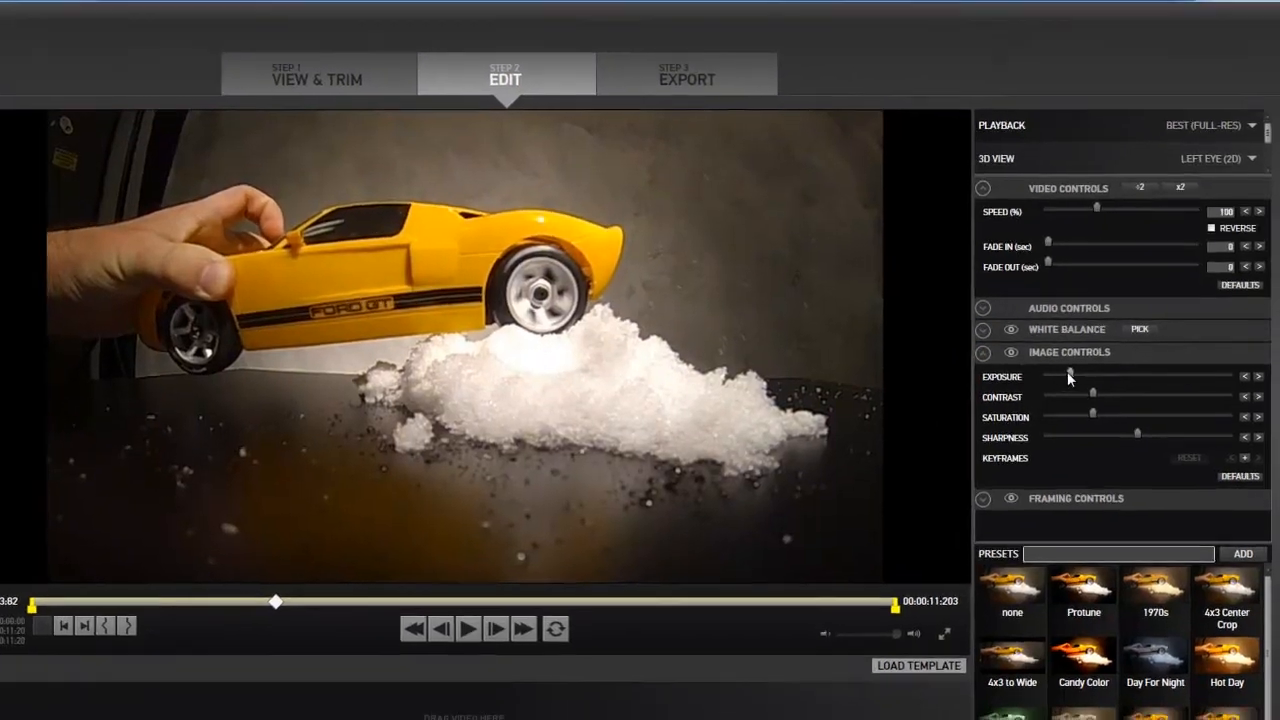
# Increase the clip's contrast slightly in the image adjustments.
pyautogui.moveTo(1099, 409); pyautogui.dragTo(1105, 412)
pyautogui.moveTo(1066, 290); pyautogui.dragTo(1111, 311)
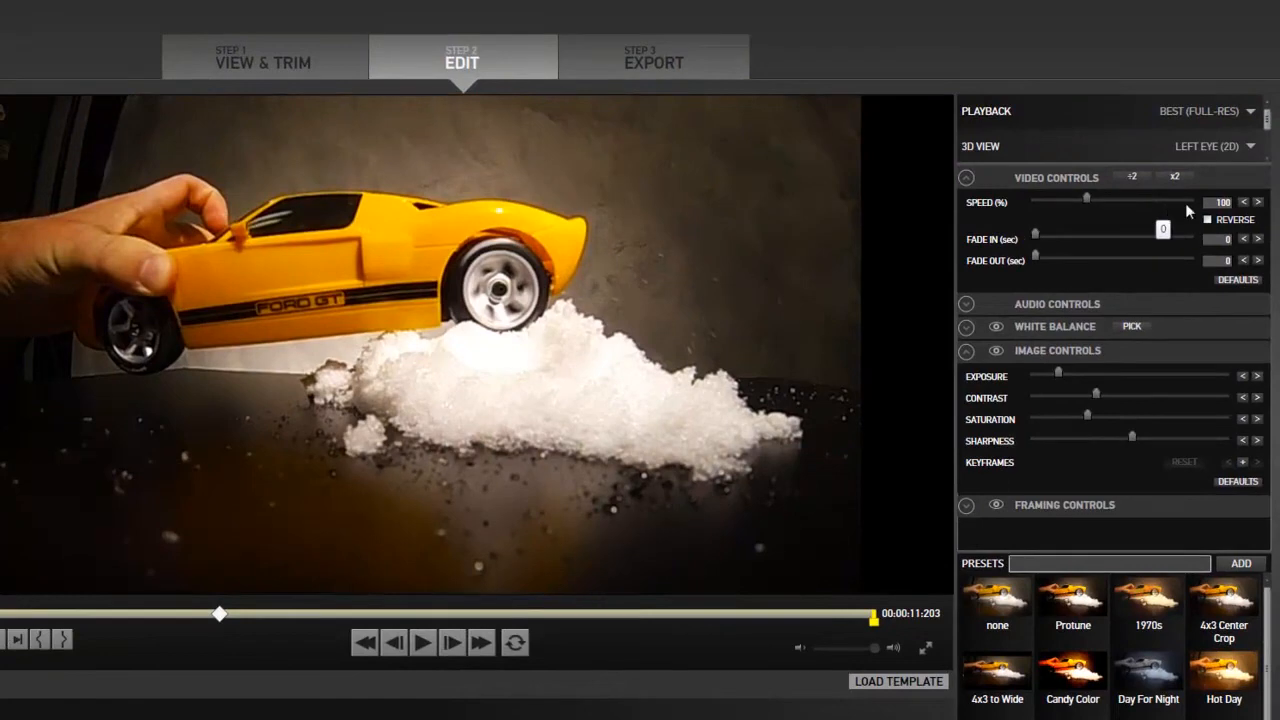
# Try a speed of 20 % on the clip and play its beginning in slow motion.
pyautogui.doubleClick(1208, 197)
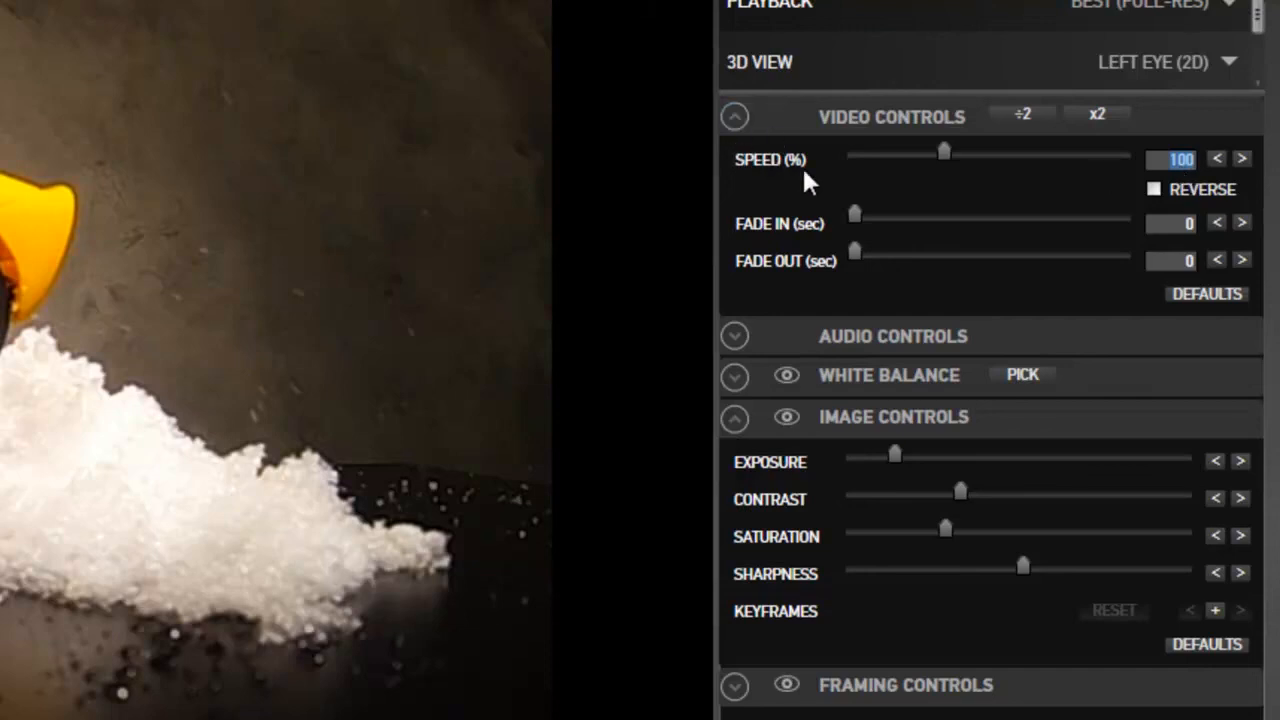
pyautogui.write('20')
pyautogui.press('Return')
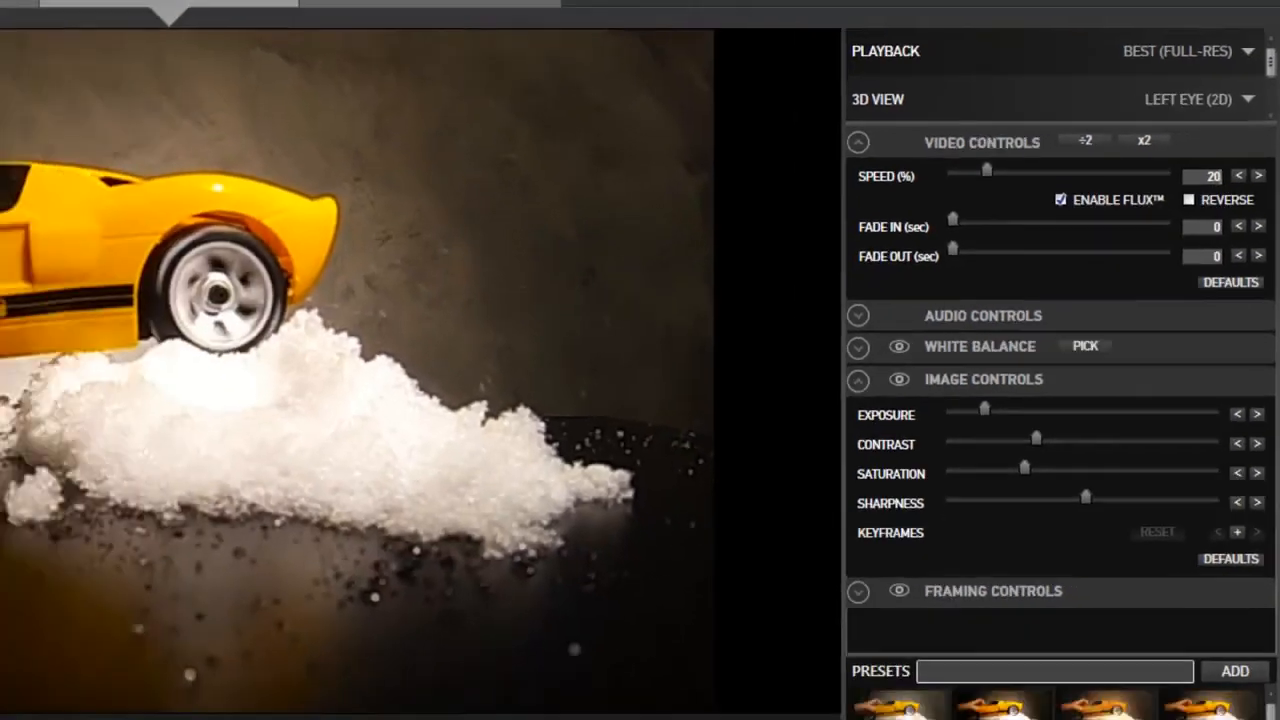
pyautogui.moveTo(391, 551); pyautogui.dragTo(258, 532)
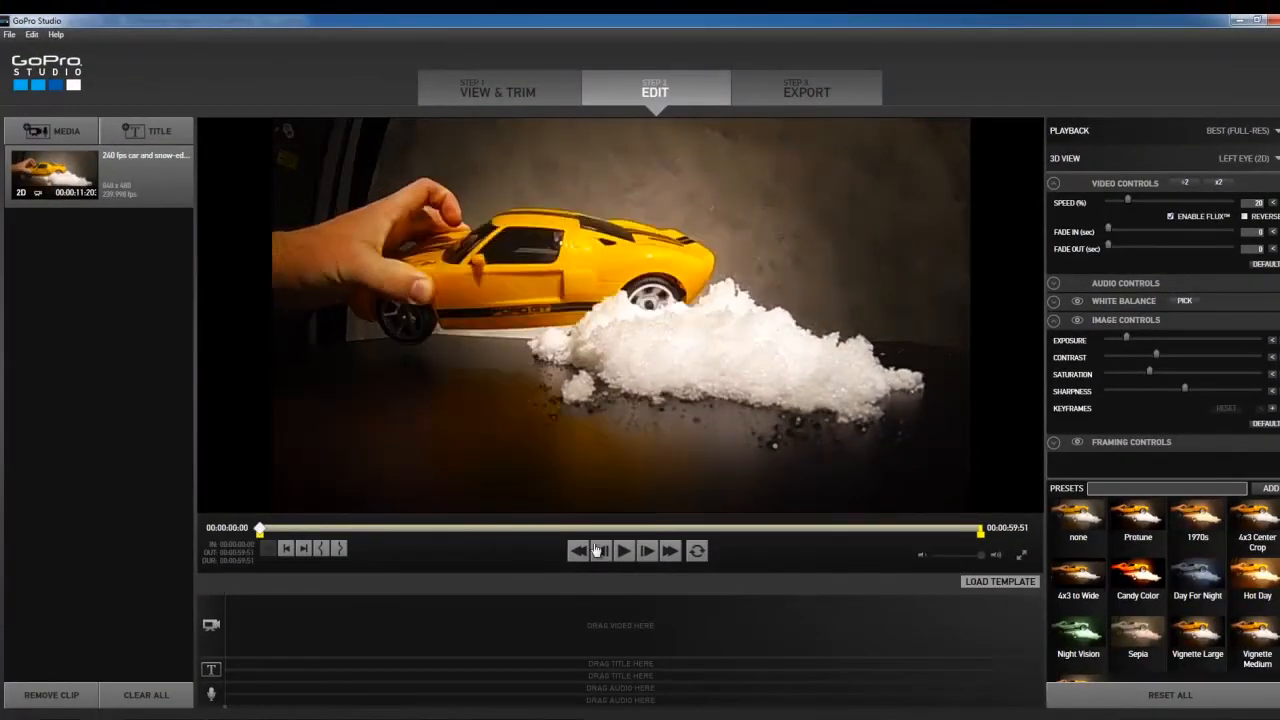
pyautogui.click(630, 552)
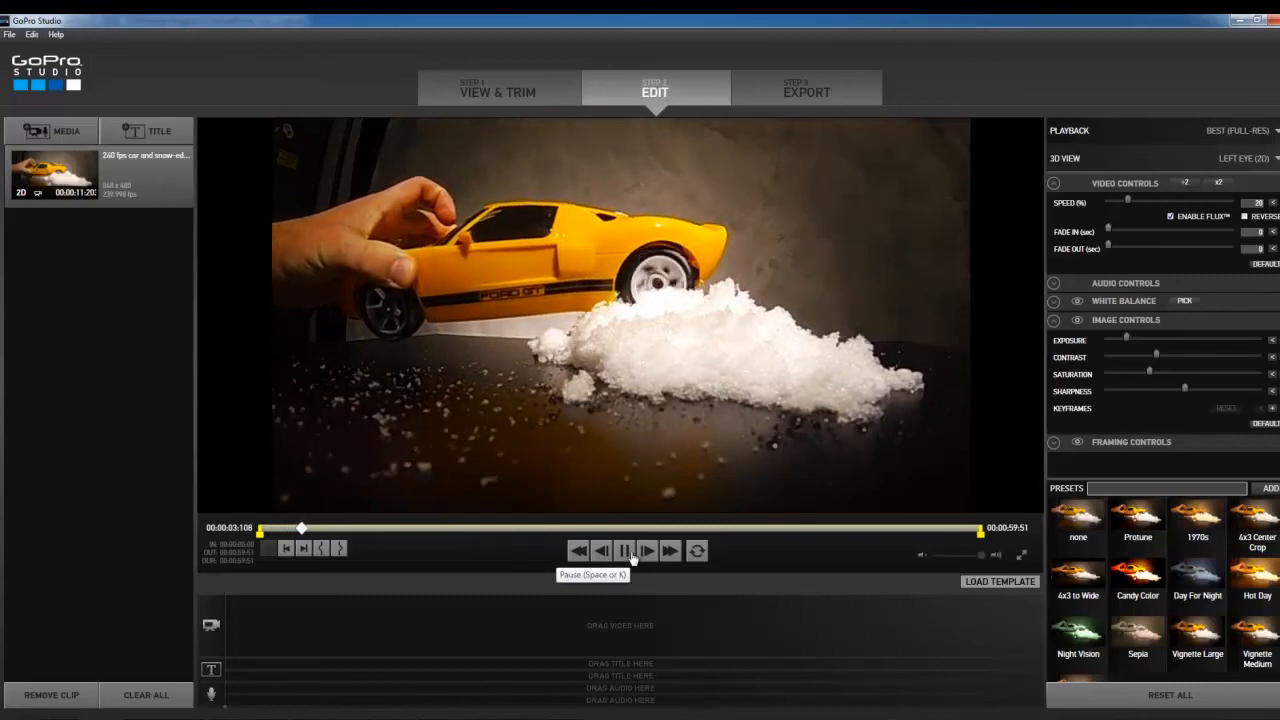
pyautogui.click(628, 553)
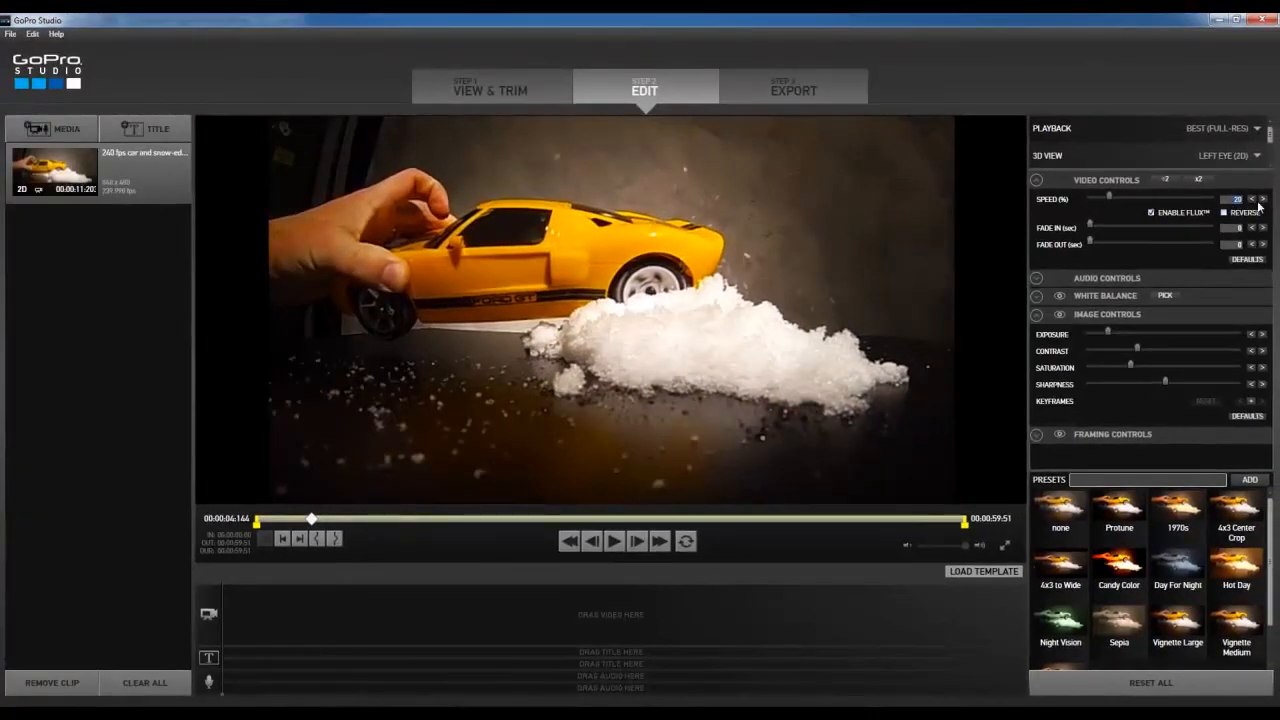
# Set the source clip's speed to 100 % and add the clip to the start of the timeline's video track.
pyautogui.write('100')
pyautogui.press('Return')
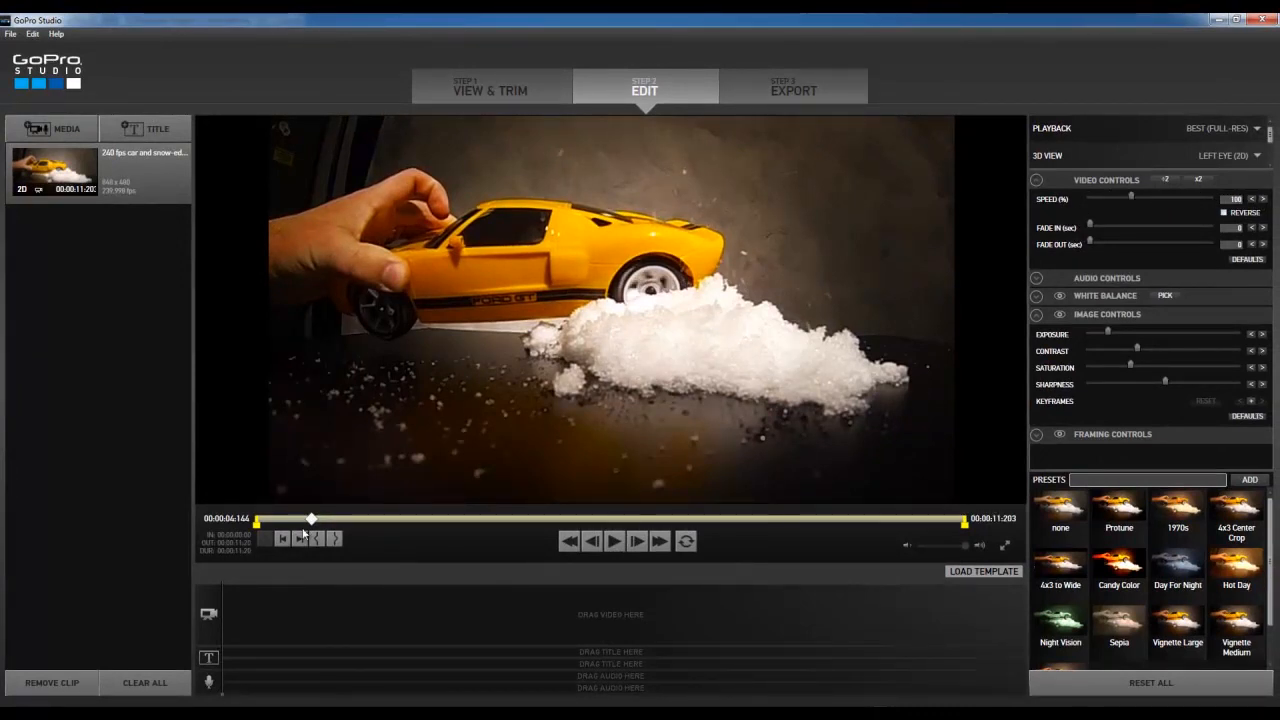
pyautogui.moveTo(311, 519); pyautogui.dragTo(255, 519)
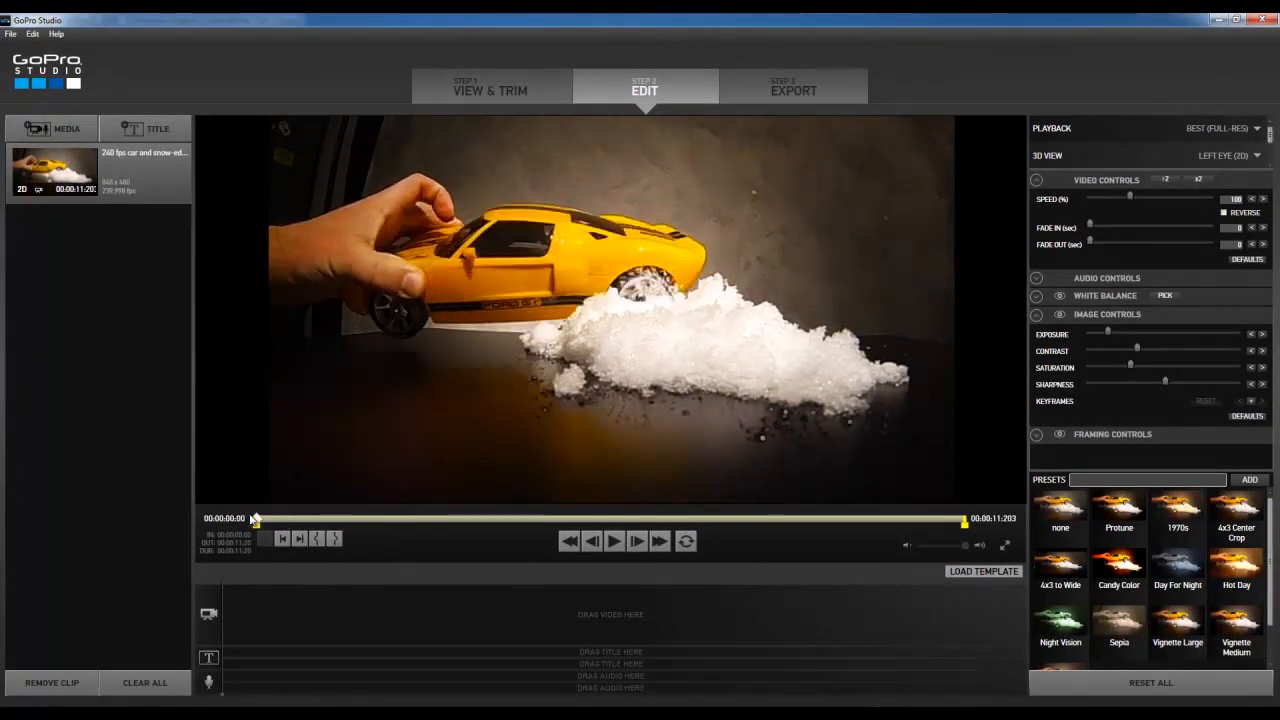
pyautogui.moveTo(52, 170); pyautogui.dragTo(262, 631)
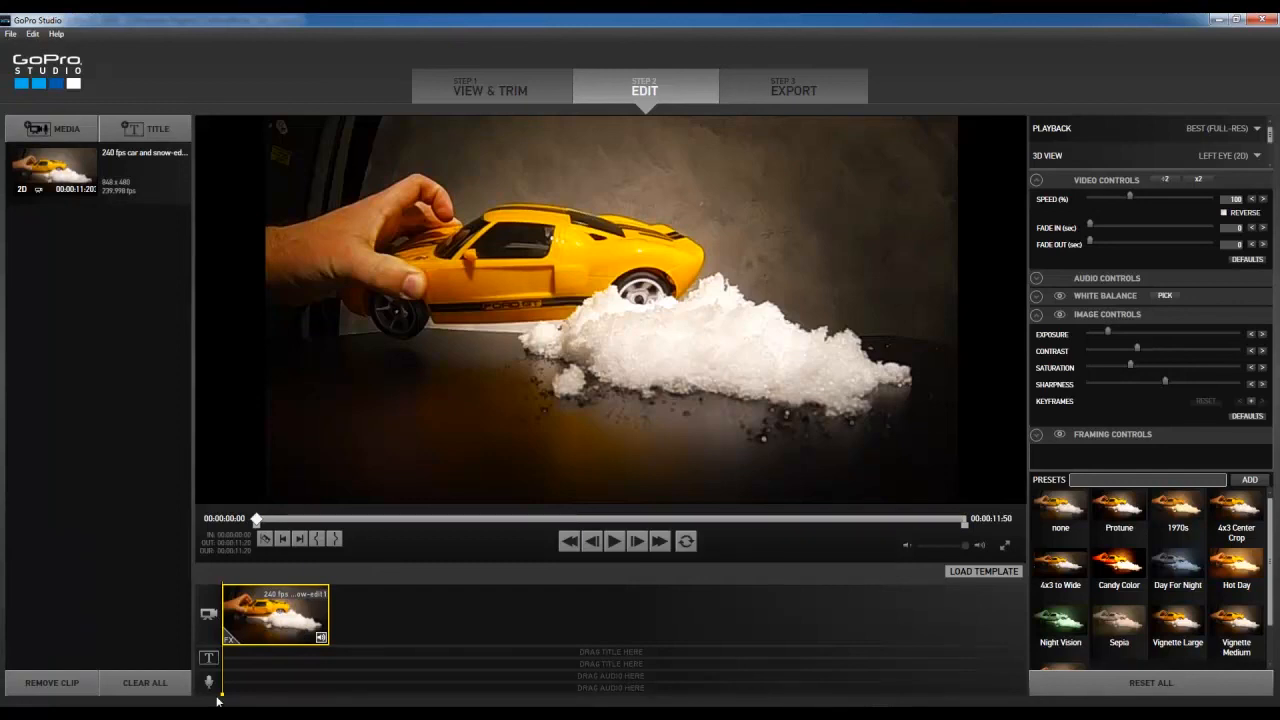
# Play the timeline clip from its start and pause at 00:00:00:125.
pyautogui.press('space')
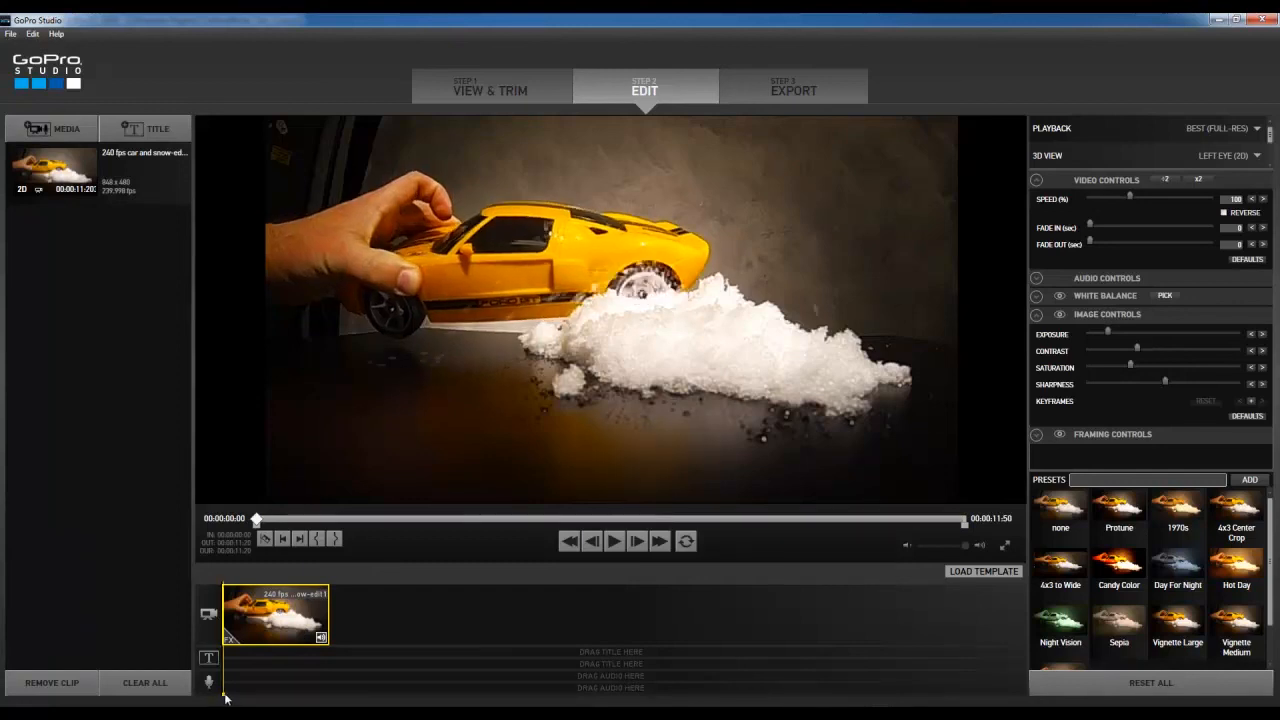
pyautogui.moveTo(219, 695); pyautogui.dragTo(220, 695)
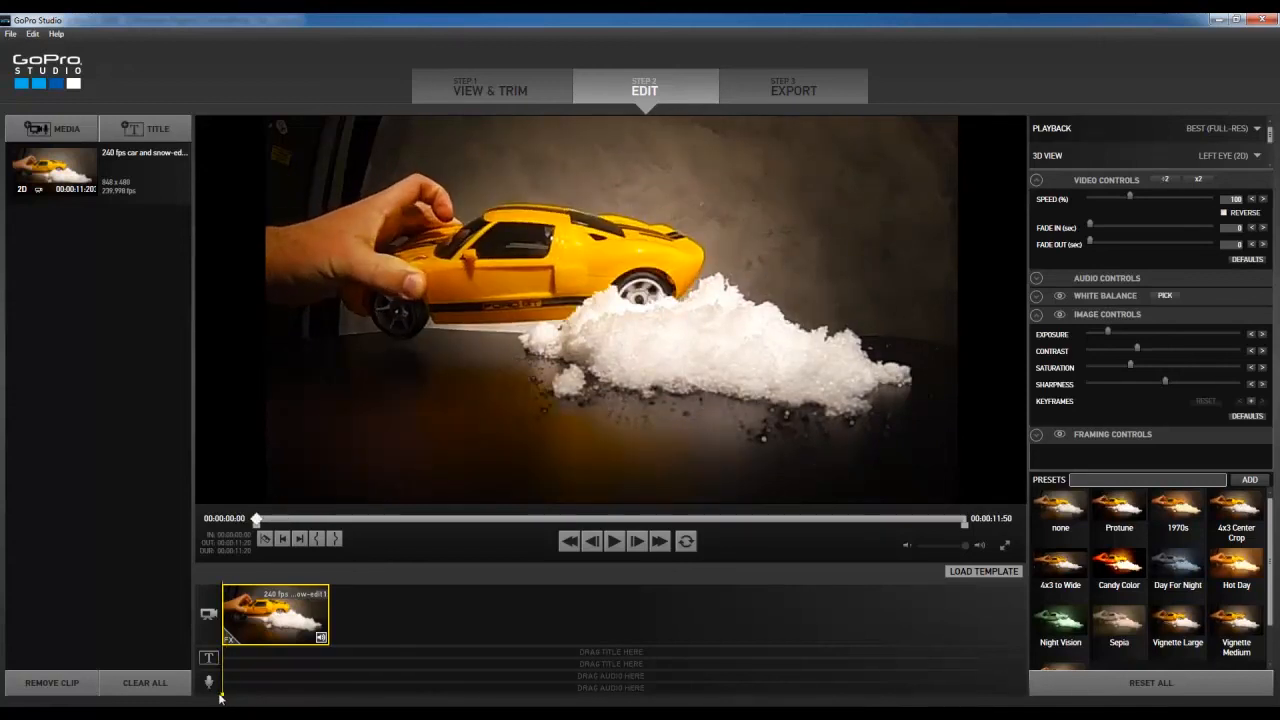
pyautogui.click(607, 541)
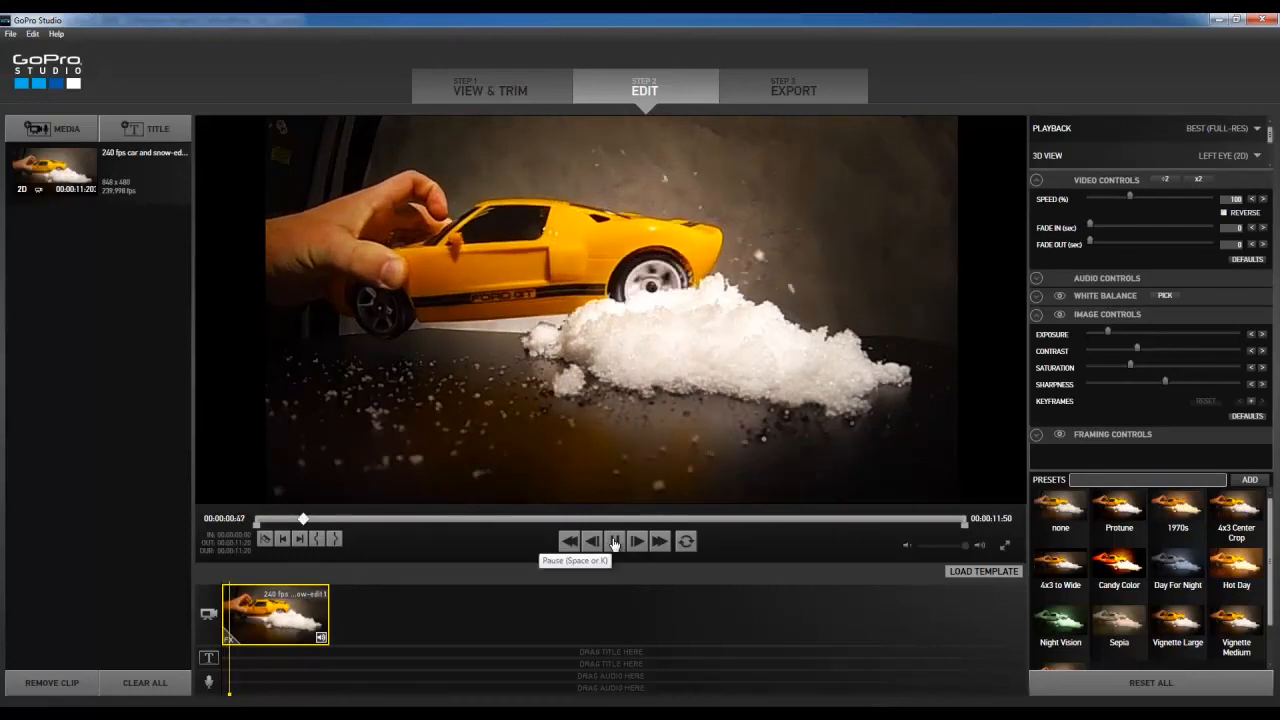
pyautogui.click(614, 541)
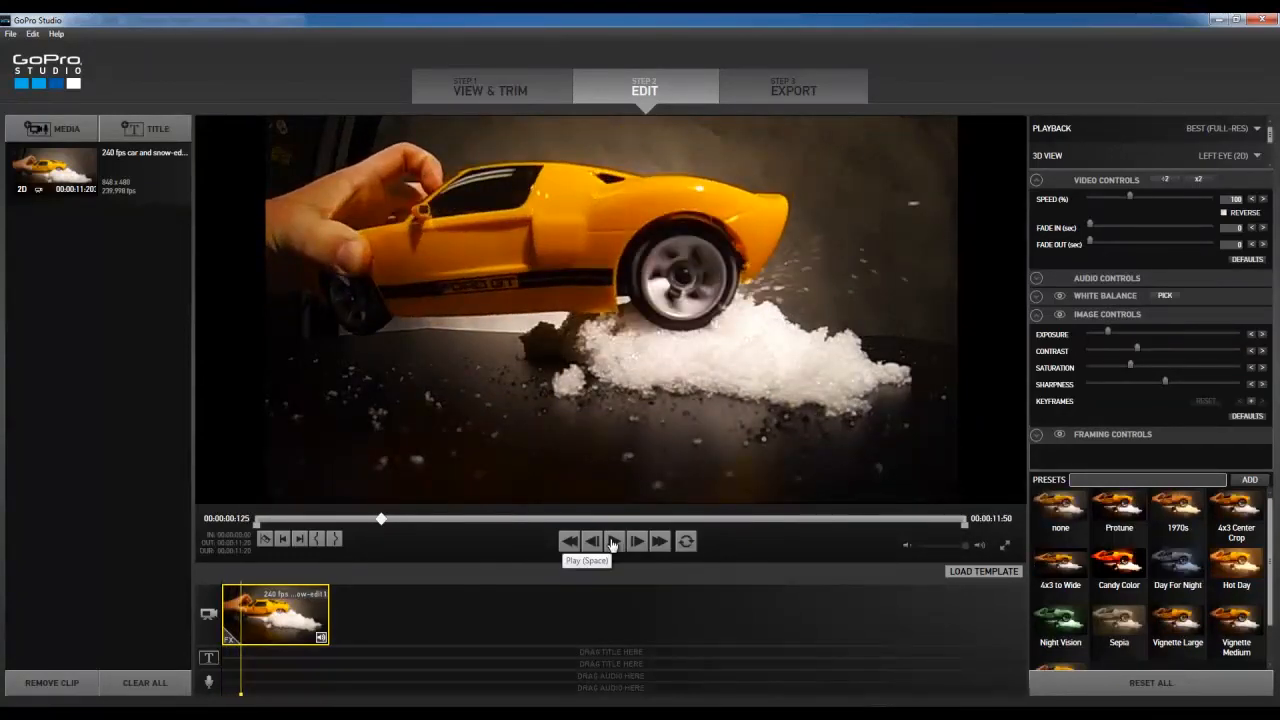
# Move back frame by frame, fine-tune the playhead to 00:00:00:88, and split the timeline clip there.
pyautogui.press('Left')
pyautogui.press('Left')
pyautogui.press('Left')
pyautogui.press('Left')
pyautogui.press('Left')
pyautogui.press('Left')
pyautogui.press('Left')
pyautogui.press('Left')
pyautogui.press('Left')
pyautogui.press('Left')
pyautogui.press('Left')
pyautogui.press('Left')
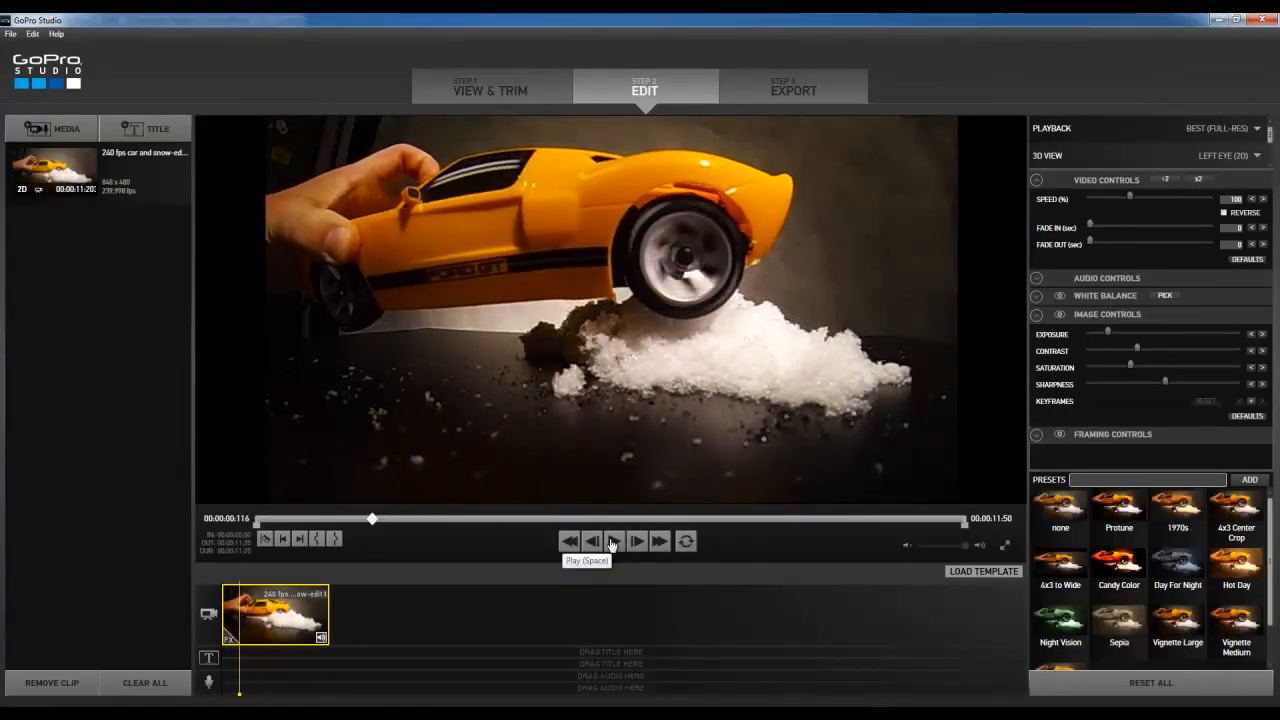
pyautogui.press('Left')
pyautogui.press('Left')
pyautogui.press('Left')
pyautogui.press('Left')
pyautogui.press('Left')
pyautogui.press('Left')
pyautogui.press('Left')
pyautogui.press('Left')
pyautogui.press('Left')
pyautogui.press('Left')
pyautogui.press('Left')
pyautogui.press('Left')
pyautogui.press('Left')
pyautogui.press('Left')
pyautogui.press('Left')
pyautogui.press('Left')
pyautogui.press('Left')
pyautogui.press('Left')
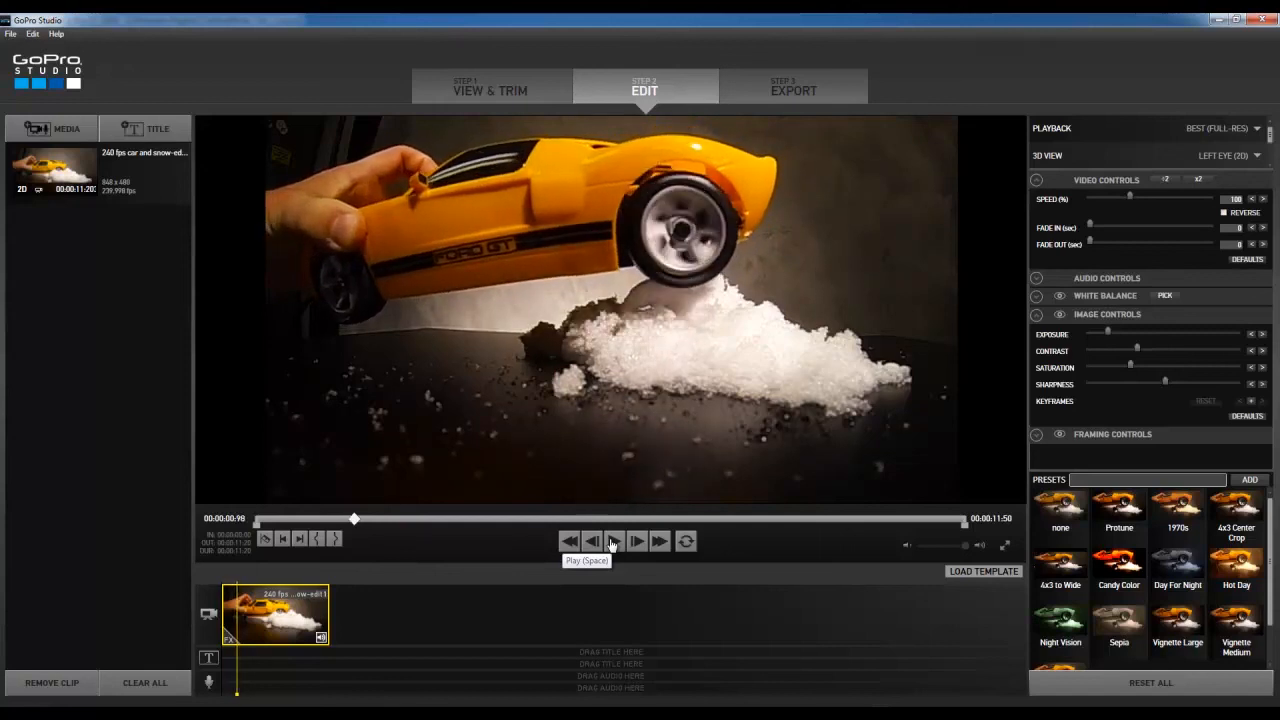
pyautogui.press('Left')
pyautogui.press('Left')
pyautogui.press('Left')
pyautogui.press('Left')
pyautogui.press('Left')
pyautogui.press('Left')
pyautogui.press('Left')
pyautogui.press('Left')
pyautogui.press('Left')
pyautogui.press('Left')
pyautogui.press('Left')
pyautogui.press('Left')
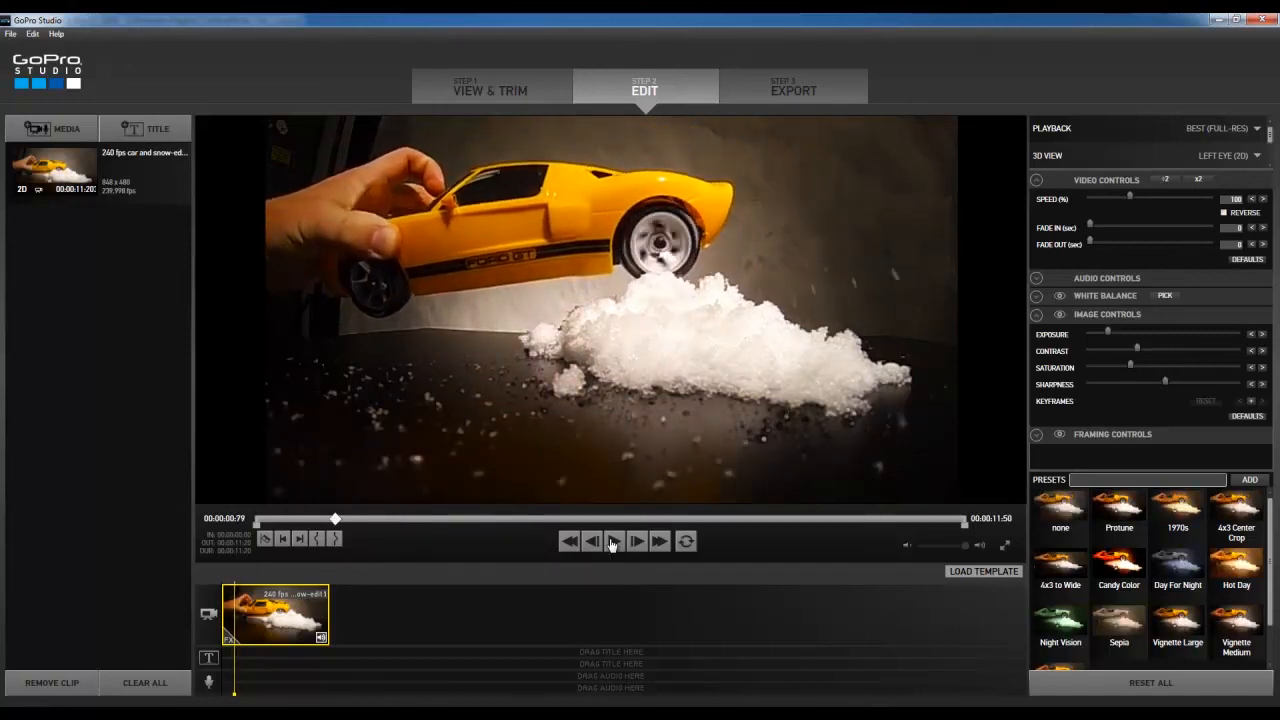
pyautogui.press('Right')
pyautogui.press('Right')
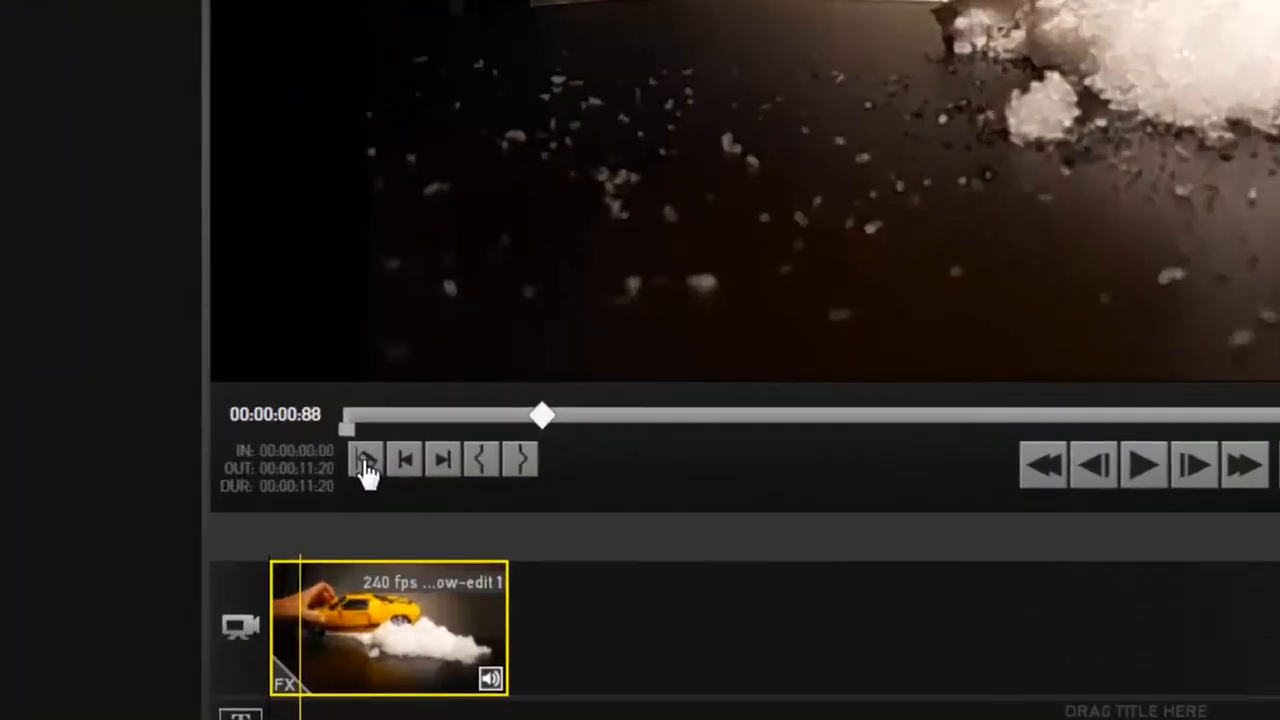
pyautogui.click(366, 464)
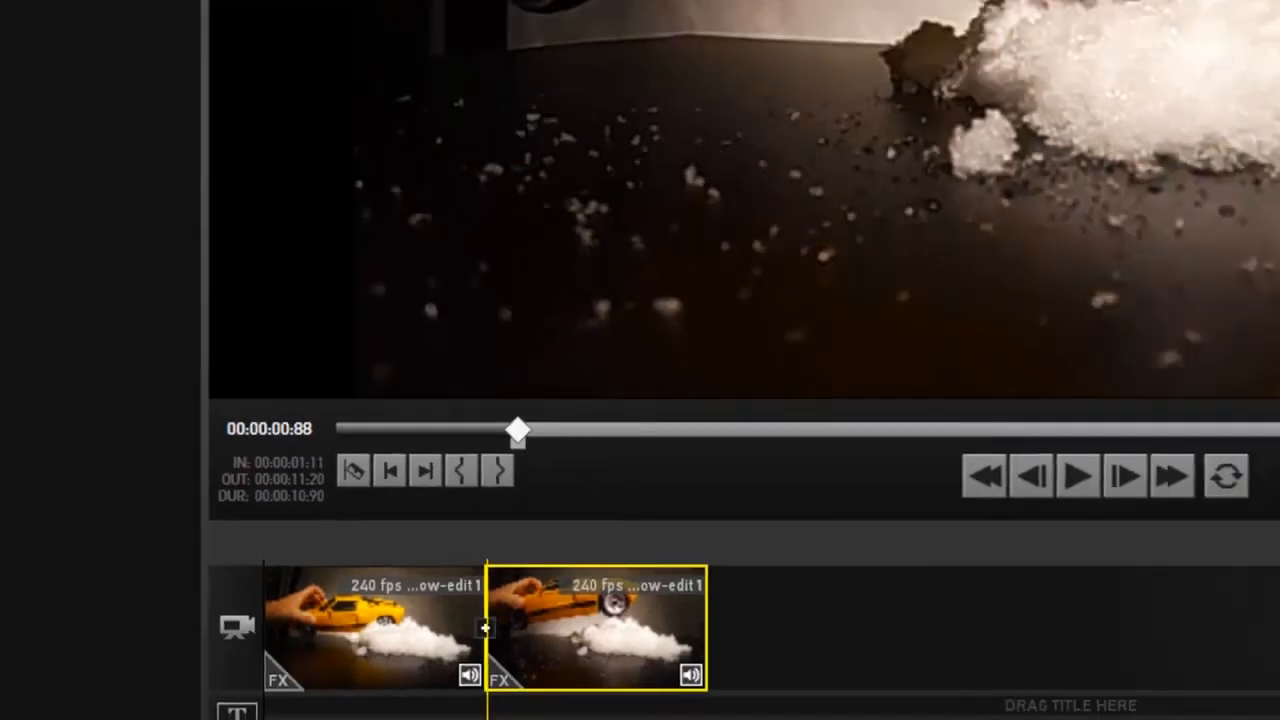
# Split the remaining footage at 00:00:02:43 and again at 00:00:02:210.
pyautogui.moveTo(349, 712); pyautogui.dragTo(411, 701)
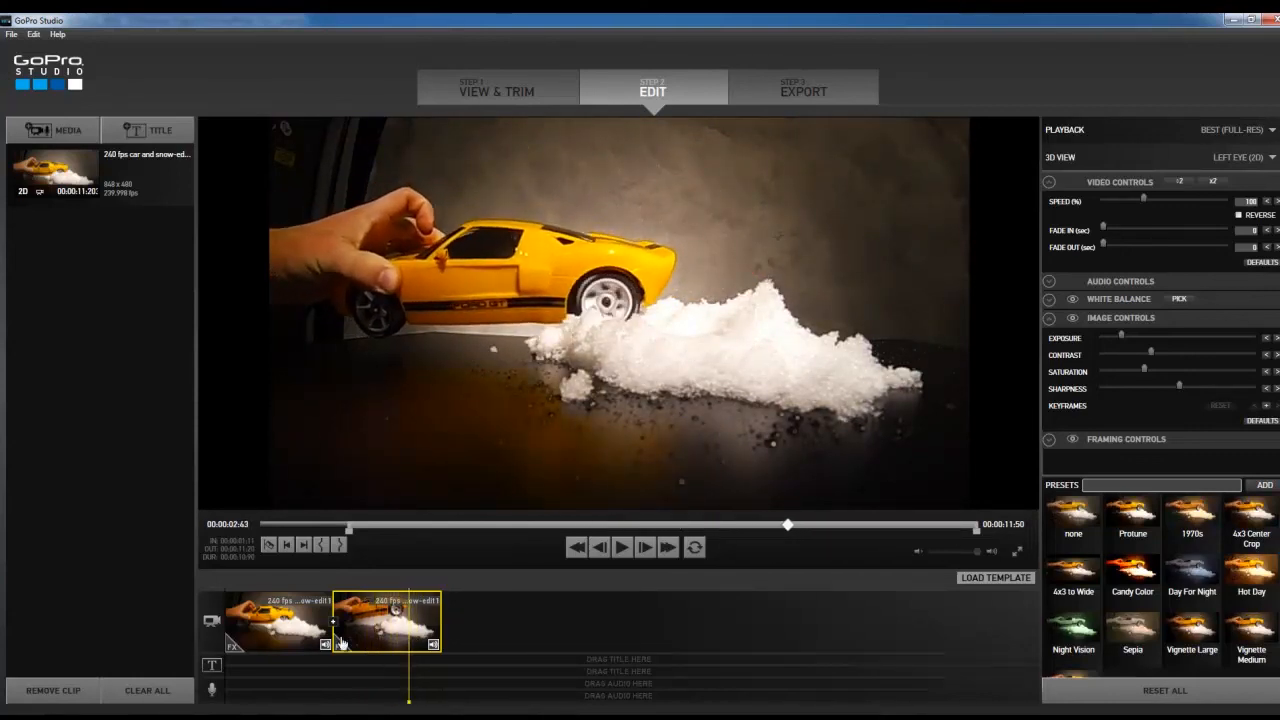
pyautogui.click(269, 549)
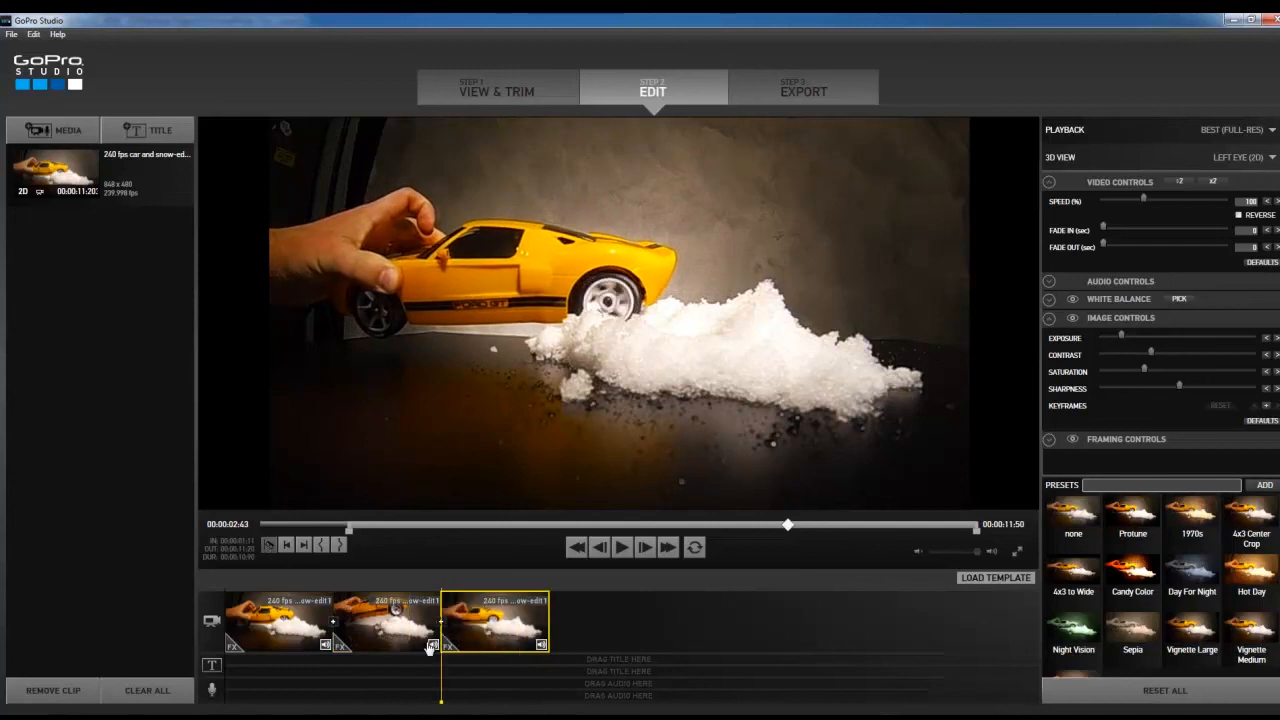
pyautogui.moveTo(458, 703); pyautogui.dragTo(537, 703)
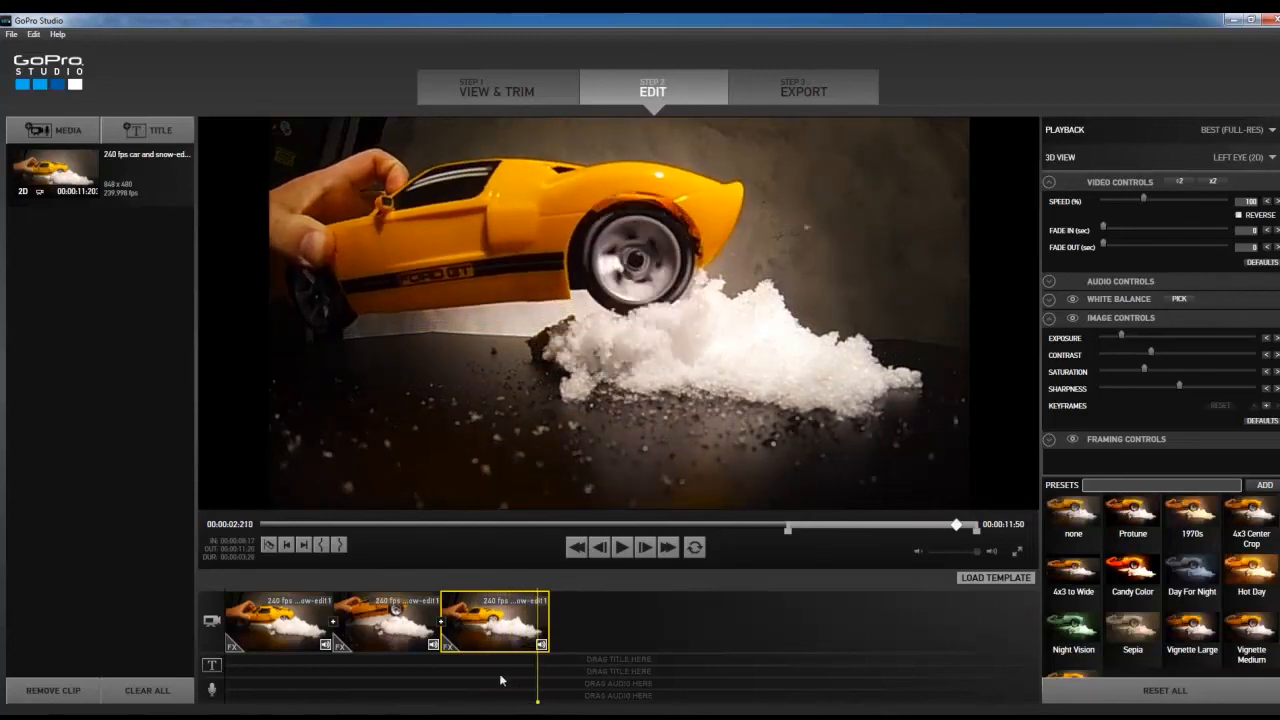
pyautogui.click(269, 546)
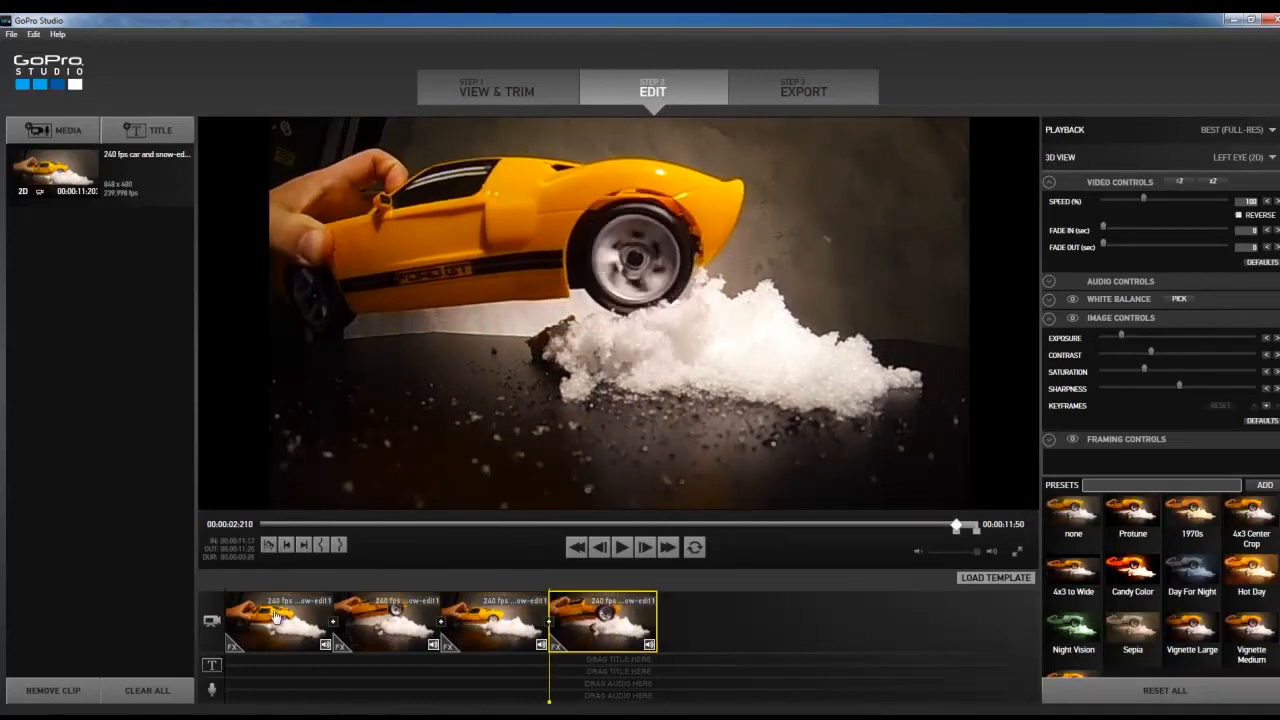
# Review the four timeline segments one by one and play the first segment from its start.
pyautogui.click(383, 628)
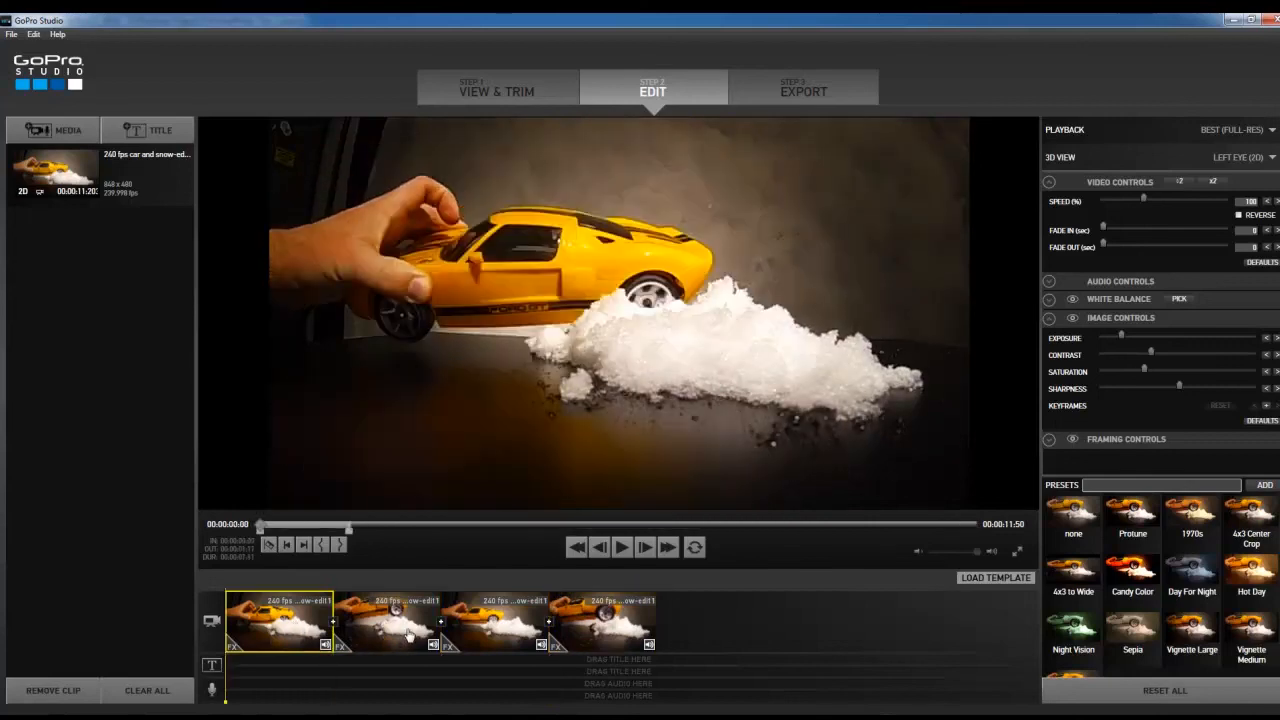
pyautogui.click(516, 630)
pyautogui.click(600, 628)
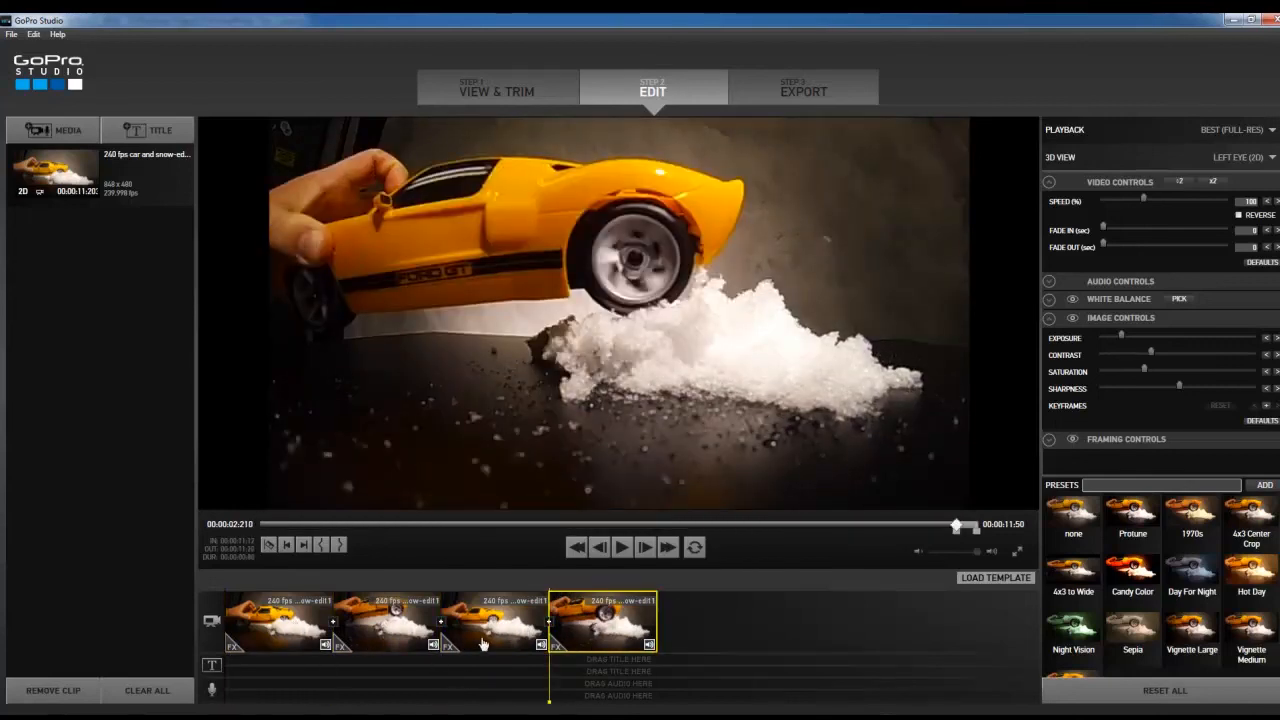
pyautogui.click(483, 642)
pyautogui.click(389, 645)
pyautogui.moveTo(335, 702); pyautogui.dragTo(206, 688)
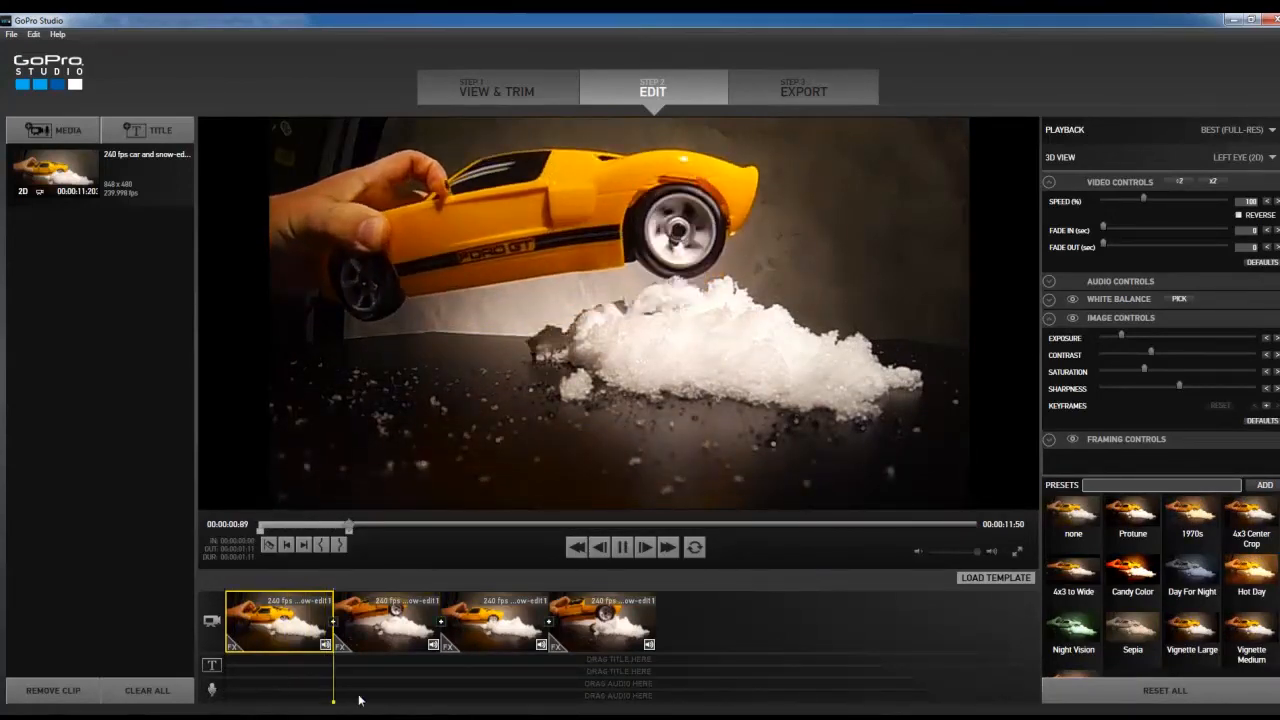
# Set the first timeline segment's speed to 20 % and slow down the third segment, keeping the second at normal speed.
pyautogui.moveTo(334, 702); pyautogui.dragTo(275, 632)
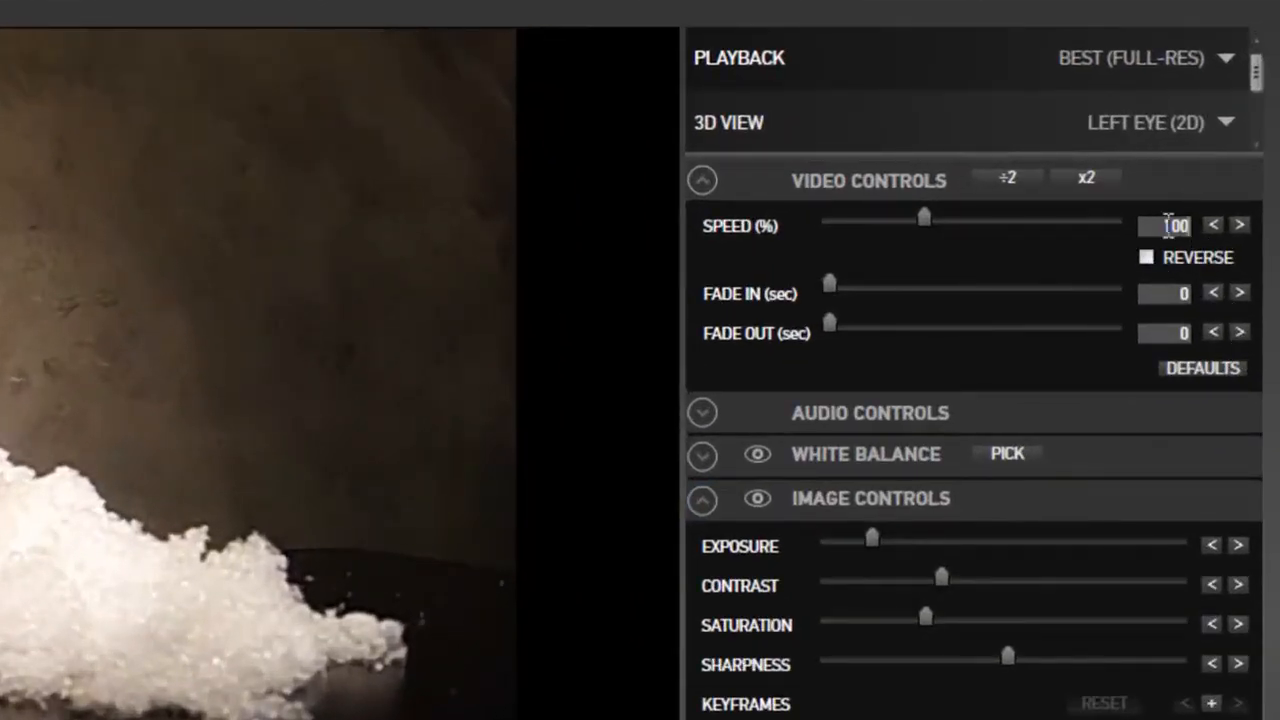
pyautogui.write('20')
pyautogui.press('Return')
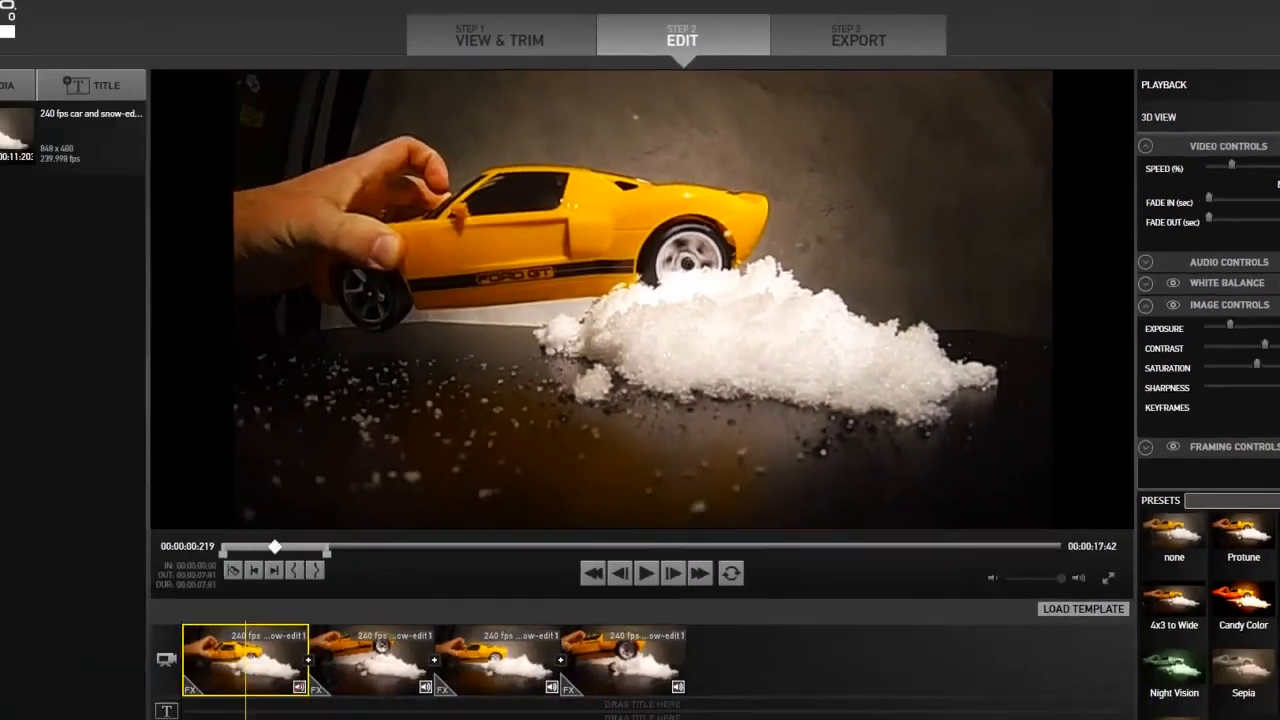
pyautogui.click(362, 672)
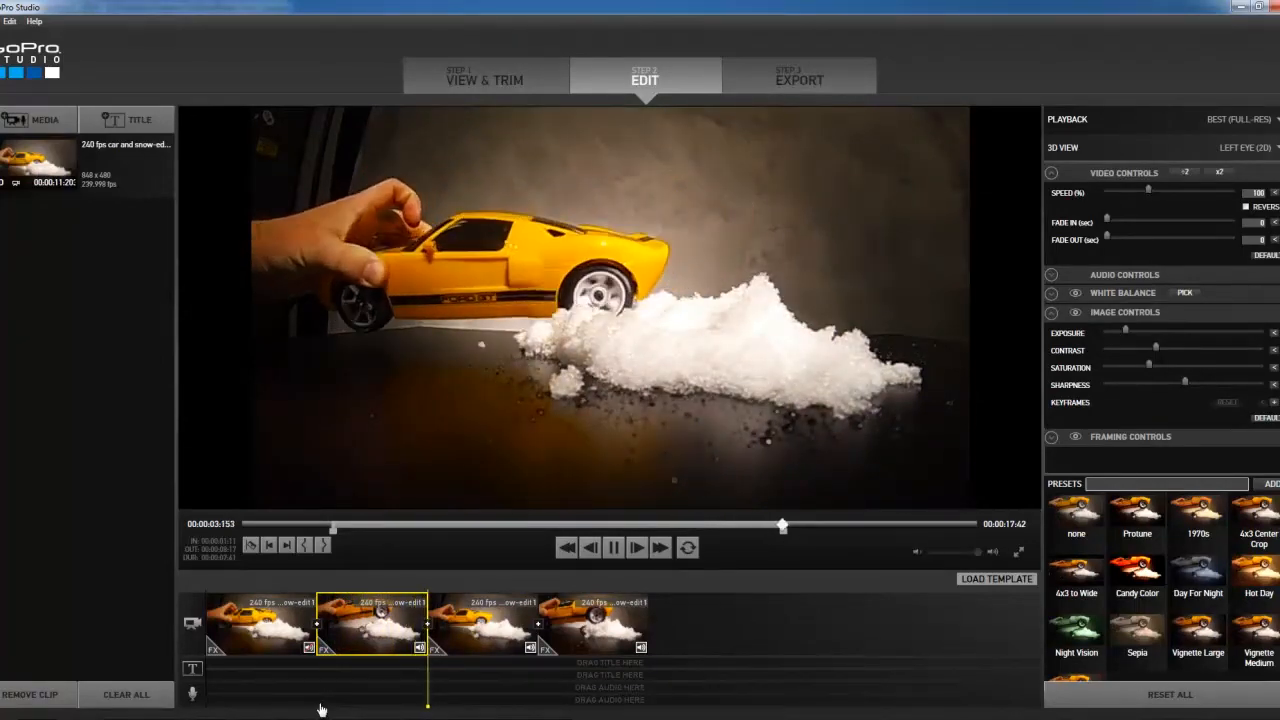
pyautogui.click(460, 637)
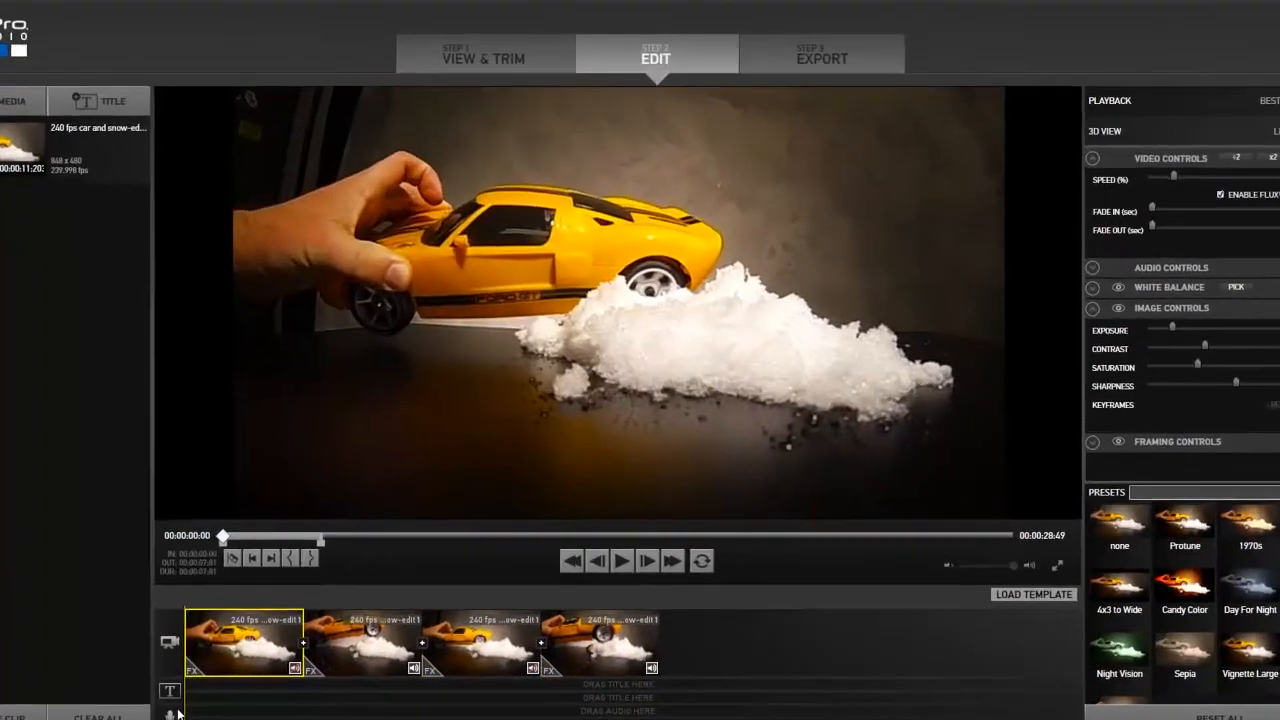
# Mute the audio of the second and fourth segments and play back the sequence to check the speed changes.
pyautogui.press('space')
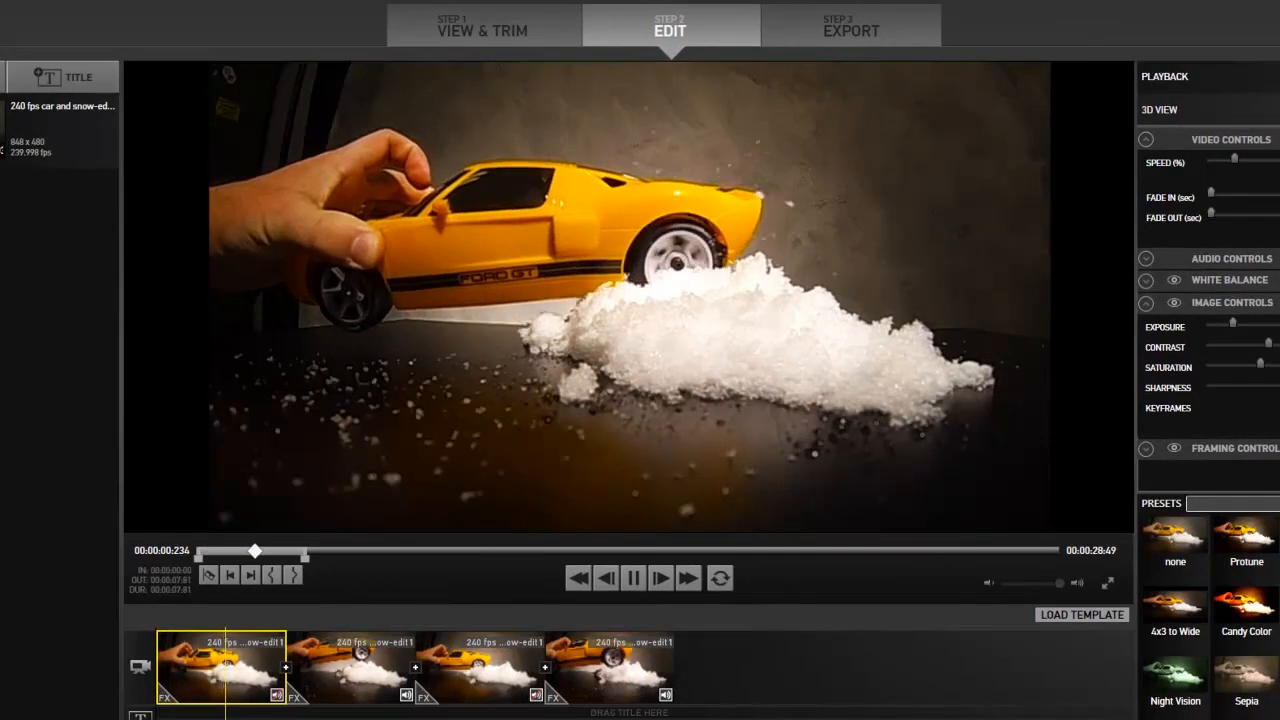
pyautogui.press('space')
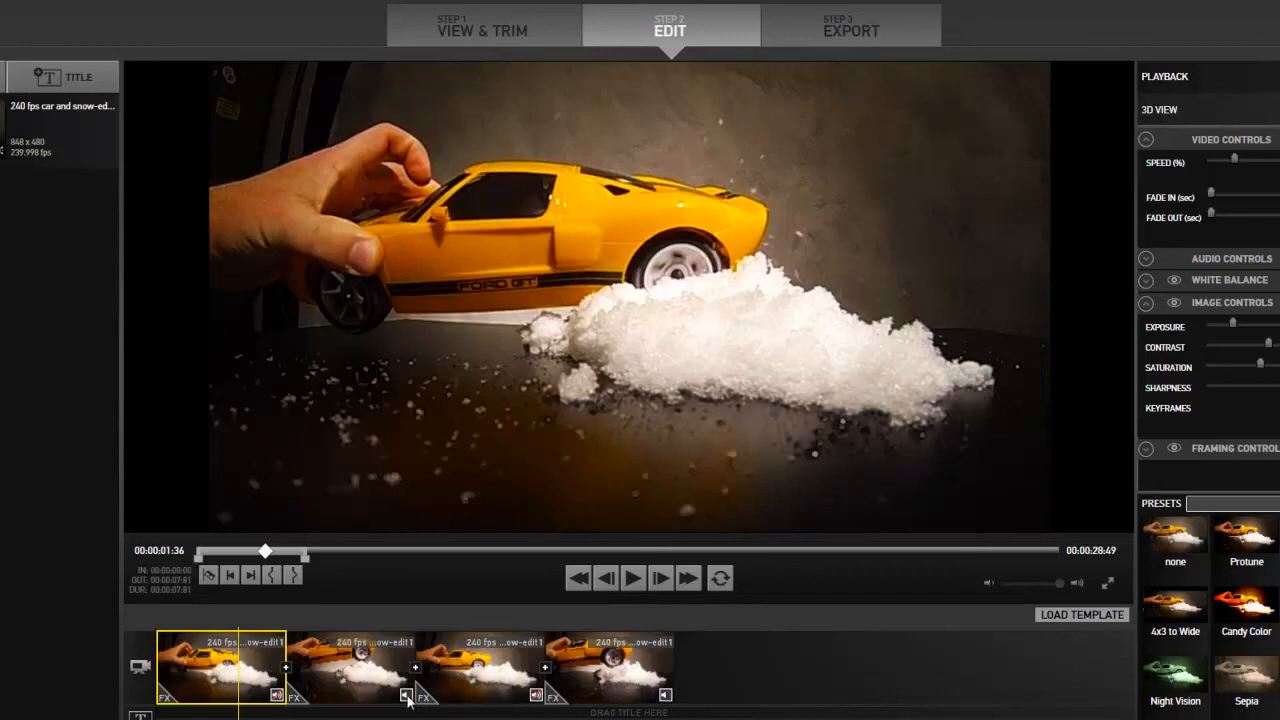
pyautogui.click(636, 588)
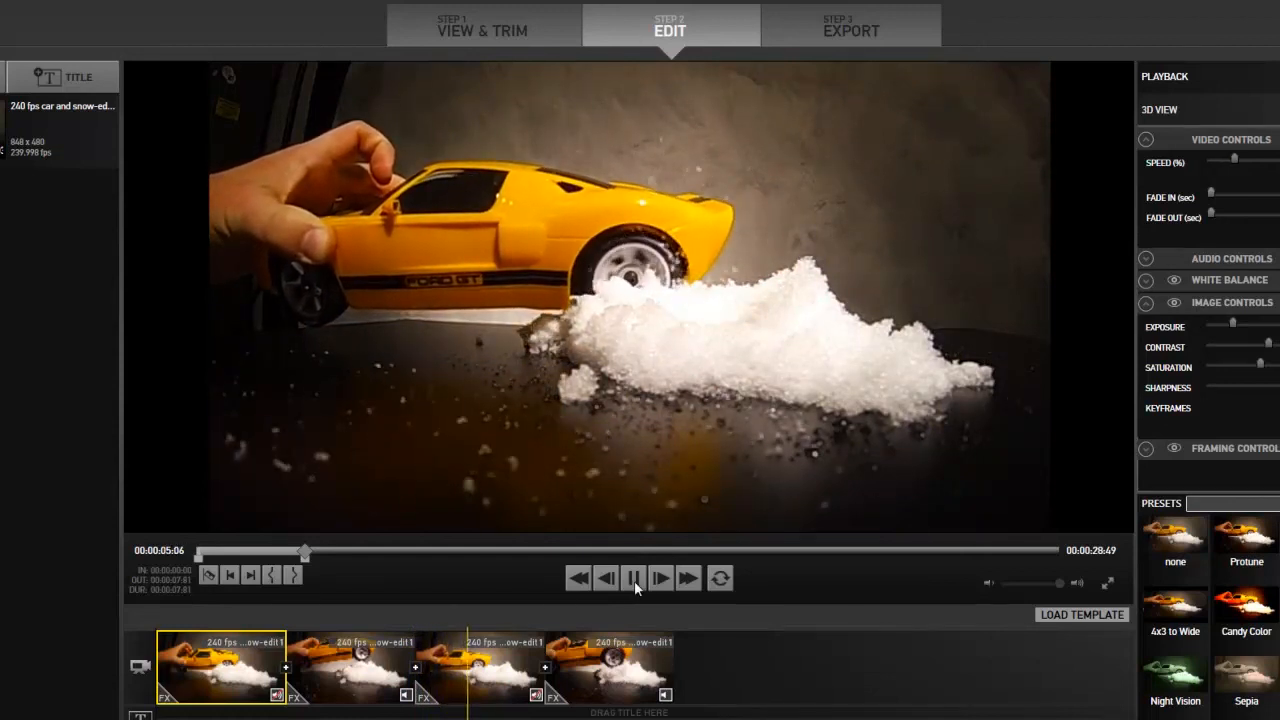
pyautogui.click(634, 580)
pyautogui.moveTo(919, 551); pyautogui.dragTo(1015, 551)
pyautogui.press('space')
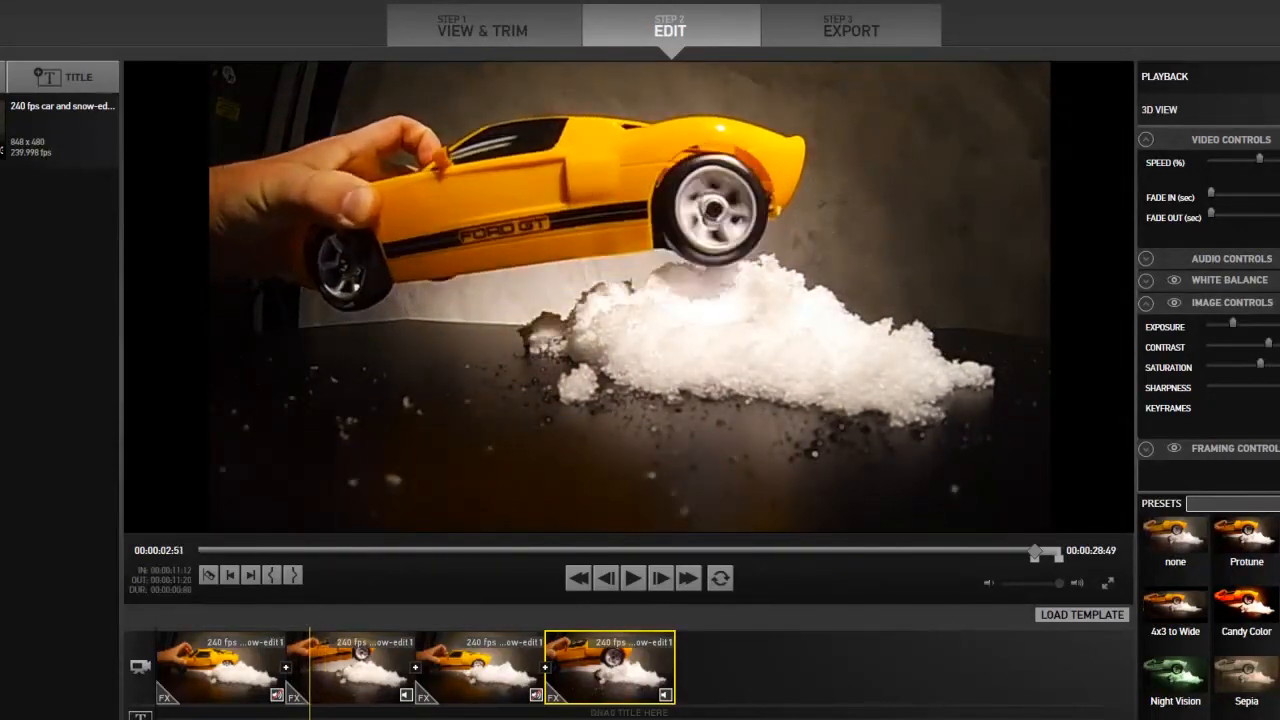
# Split the second segment at 00:00:02:32 and again at 00:00:02:134, and select the piece between the two cuts.
pyautogui.click(350, 668)
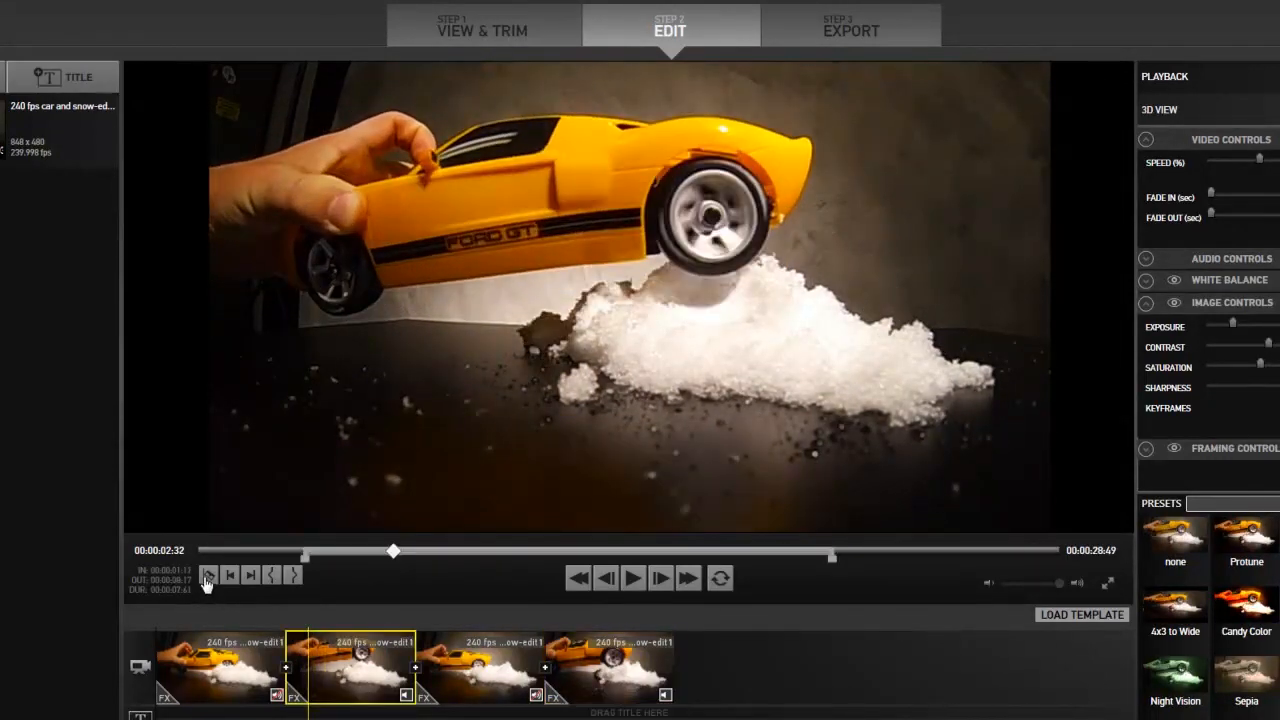
pyautogui.click(208, 577)
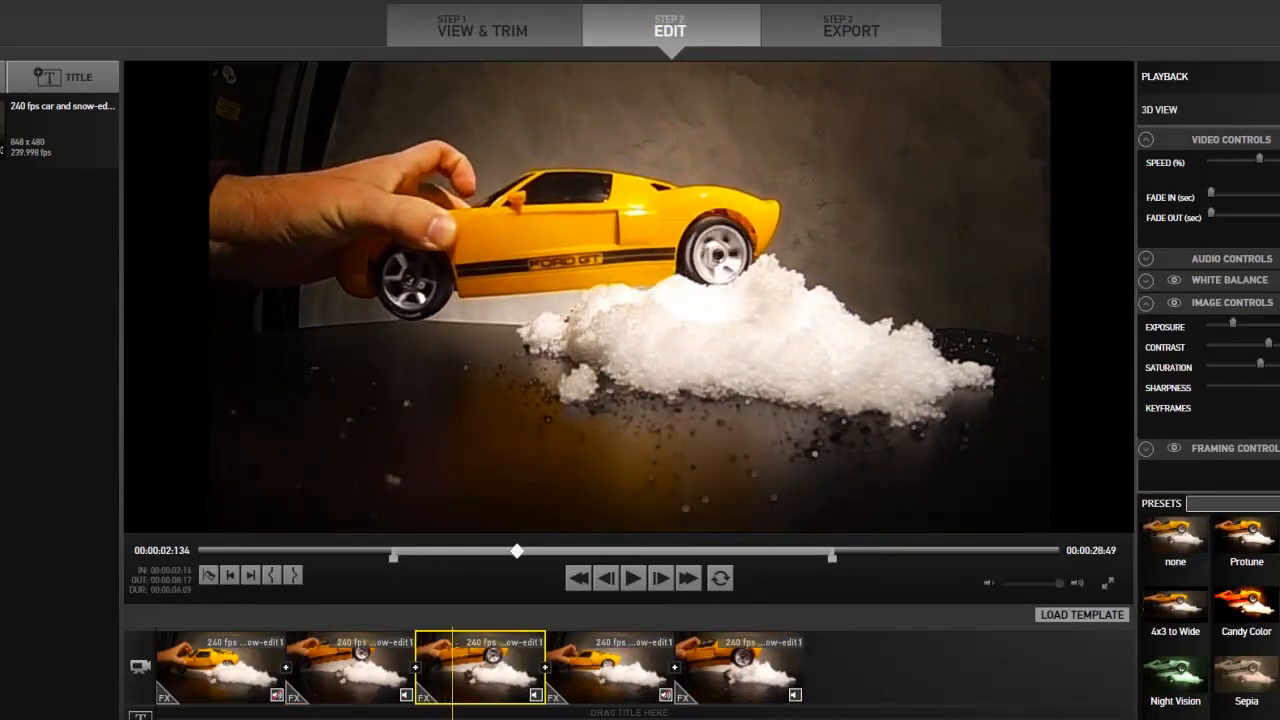
pyautogui.click(228, 578)
pyautogui.click(500, 675)
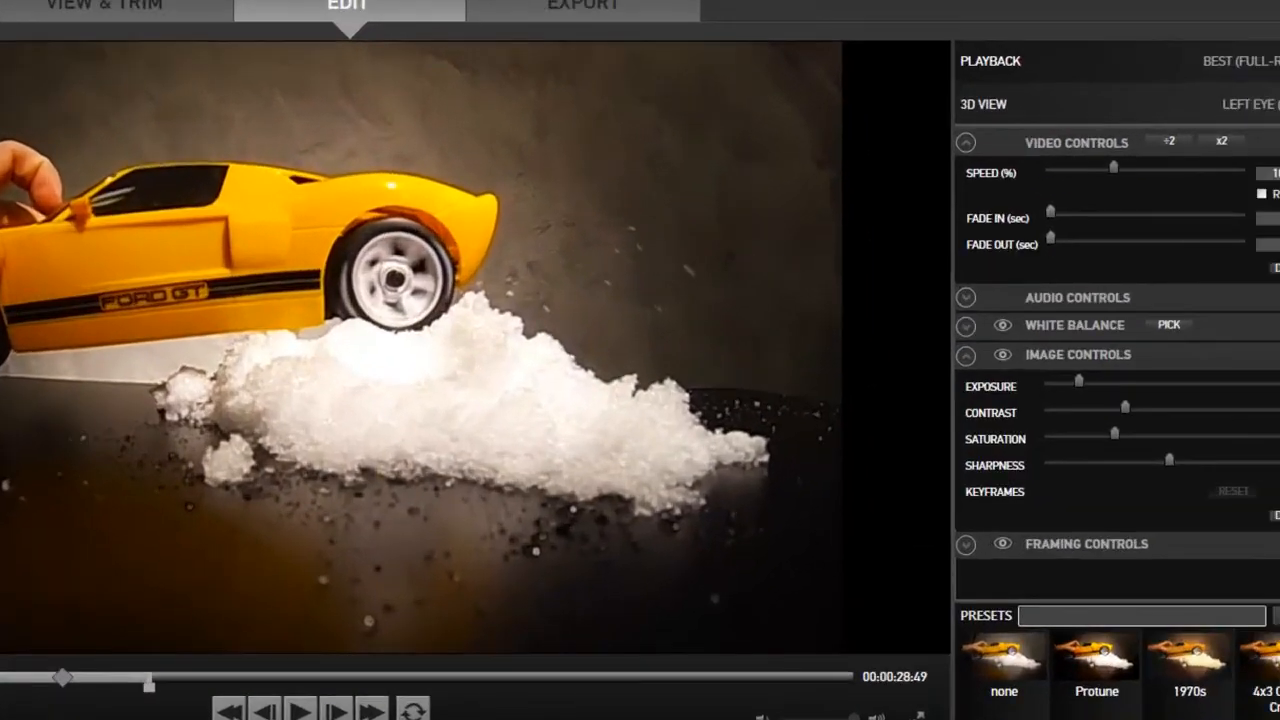
# Set the speed of the piece between the two new cuts to 20 % and scrub through the fourth segment.
pyautogui.doubleClick(1203, 181)
pyautogui.write('20')
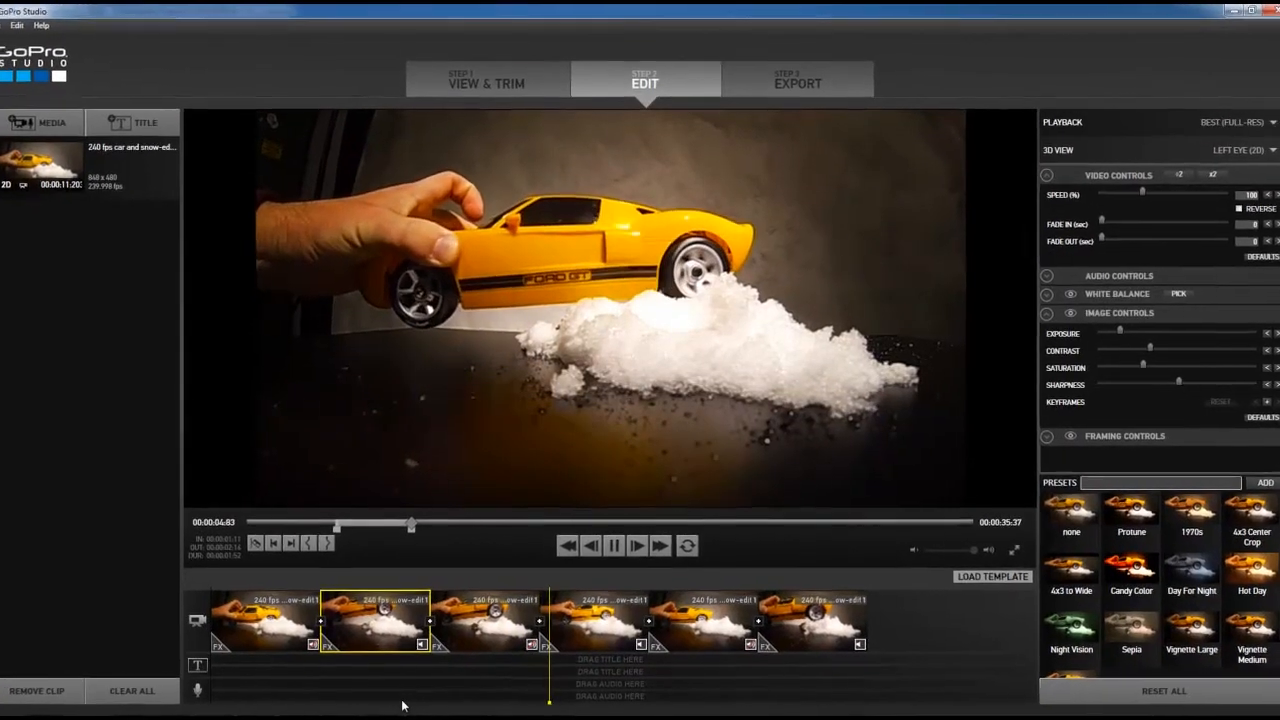
pyautogui.moveTo(565, 703); pyautogui.dragTo(679, 706)
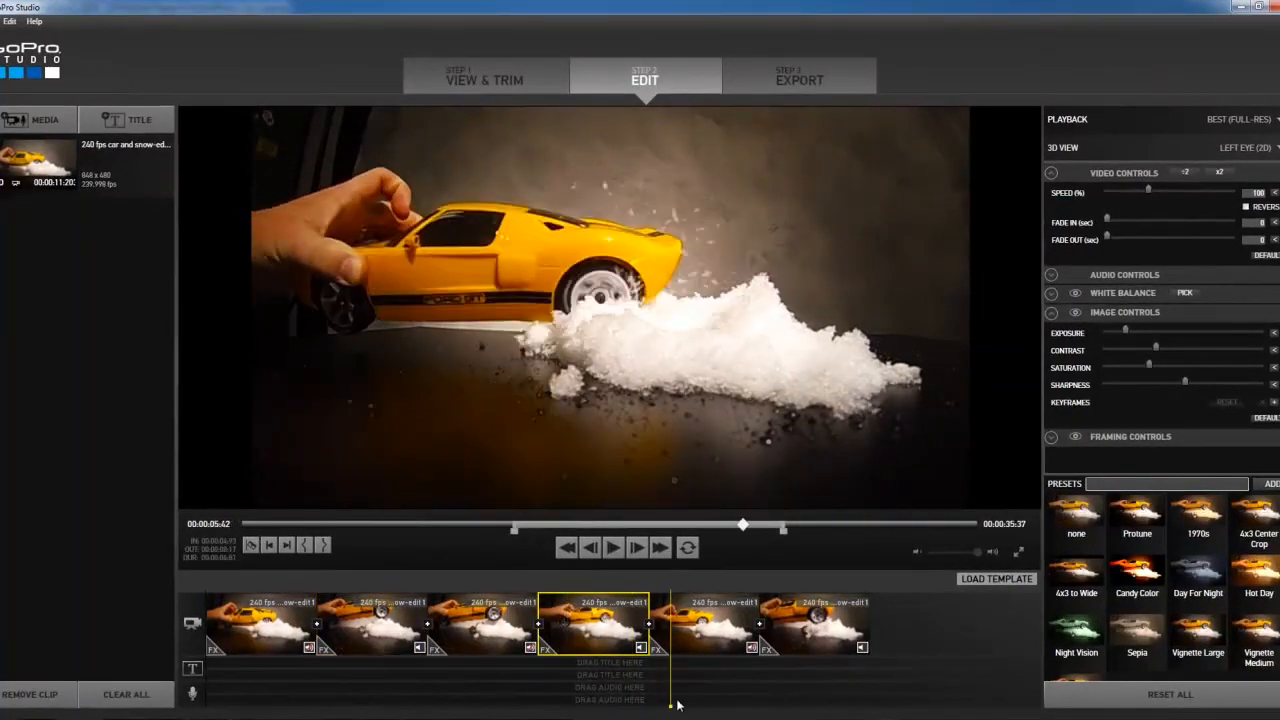
# Set the fifth timeline segment's speed to 10 %.
pyautogui.click(682, 644)
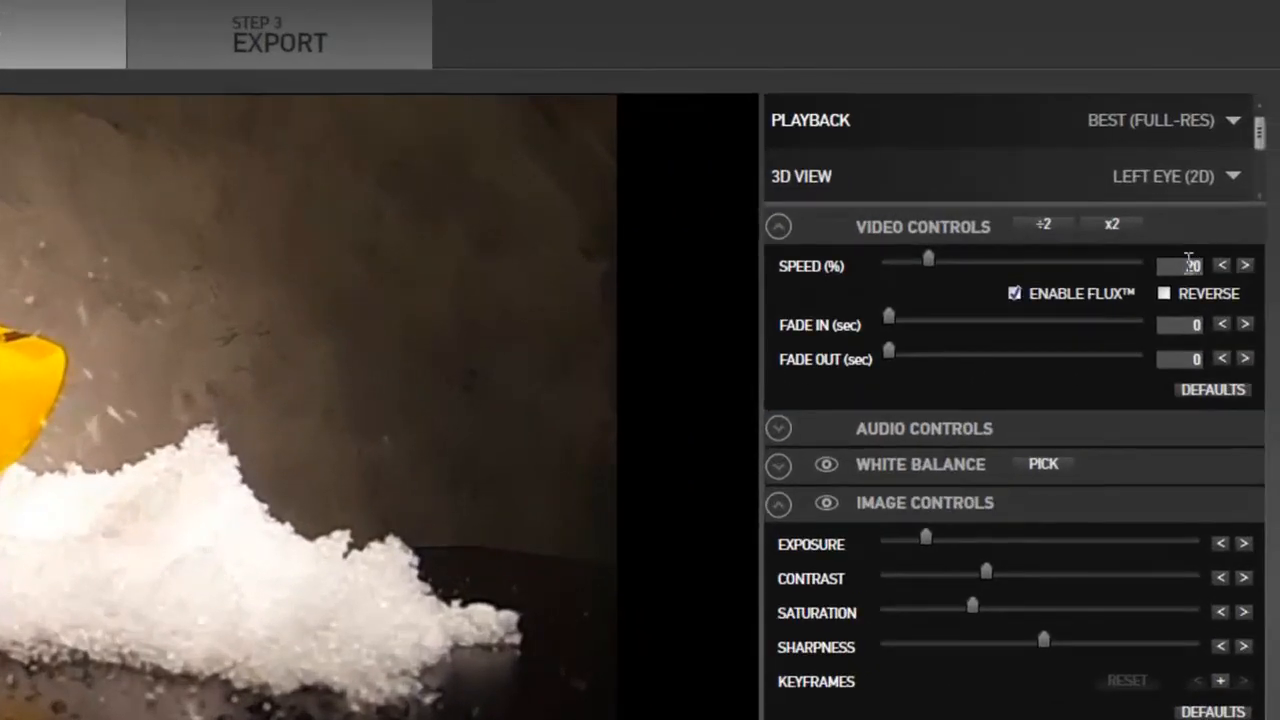
pyautogui.write('120')
pyautogui.press('Return')
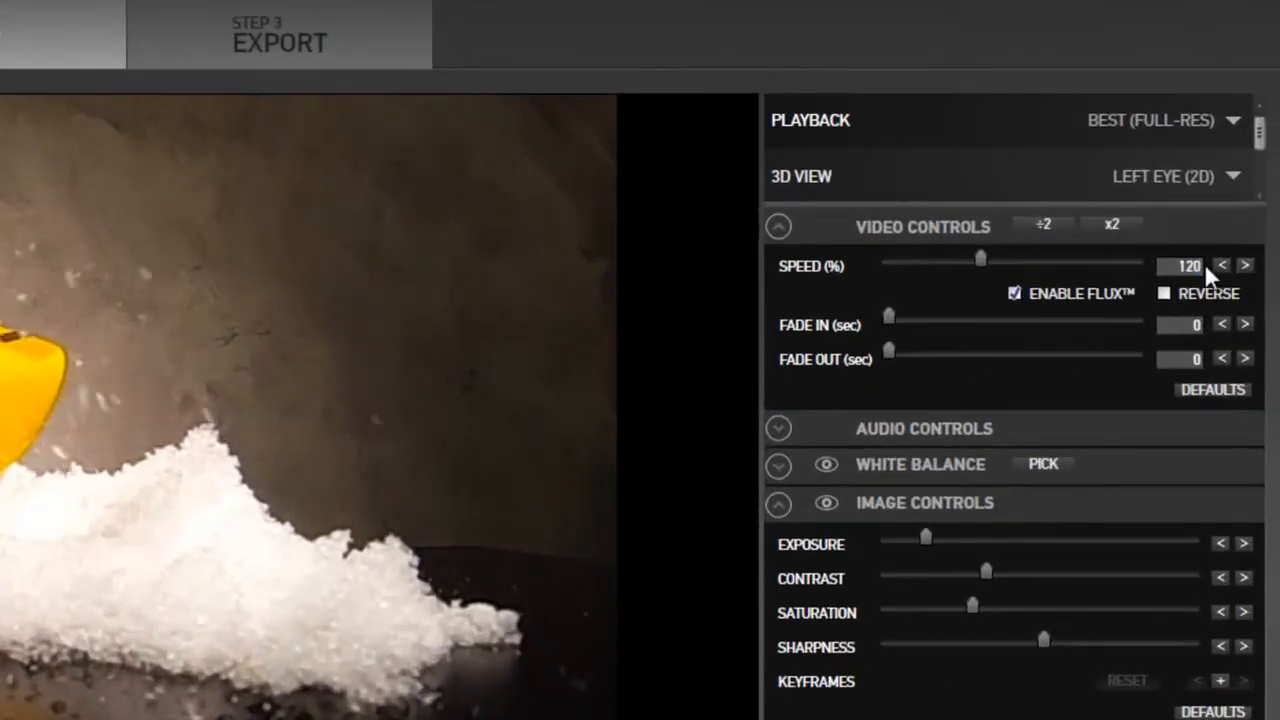
pyautogui.write('10')
pyautogui.press('Return')
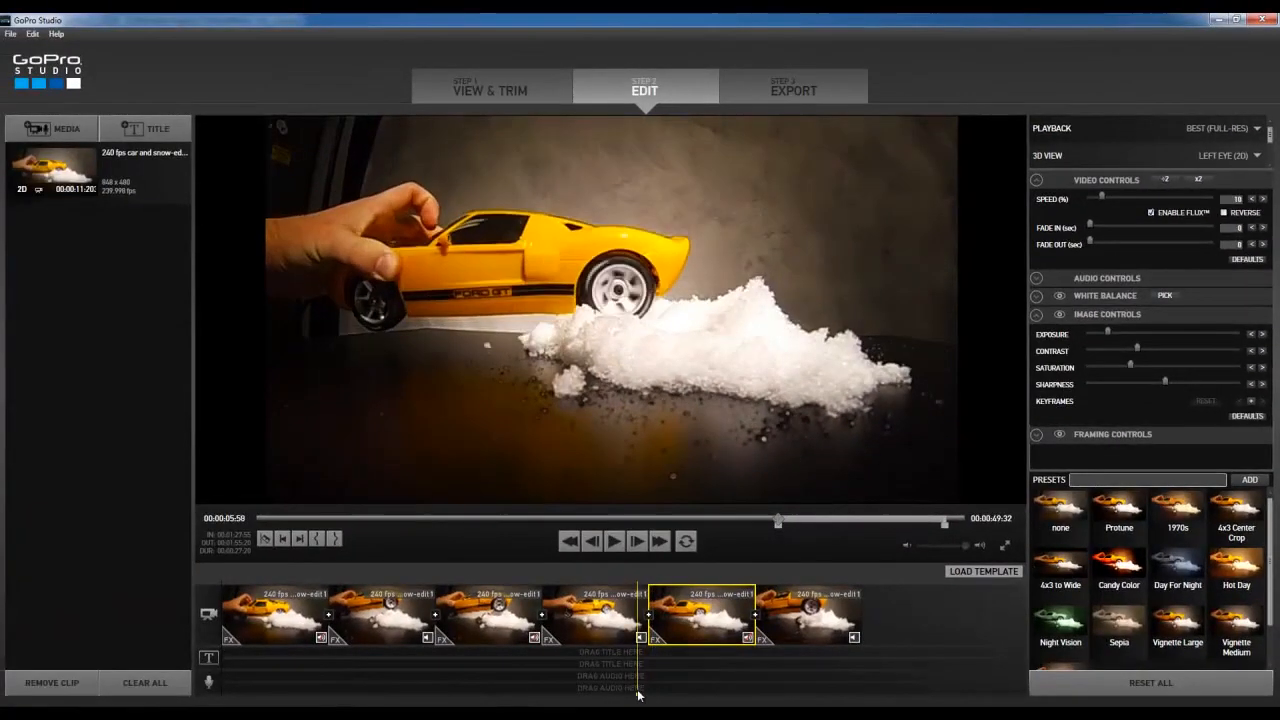
# Play and scrub through the slowed fifth segment and its transitions to check the motion.
pyautogui.click(638, 695)
pyautogui.press('space')
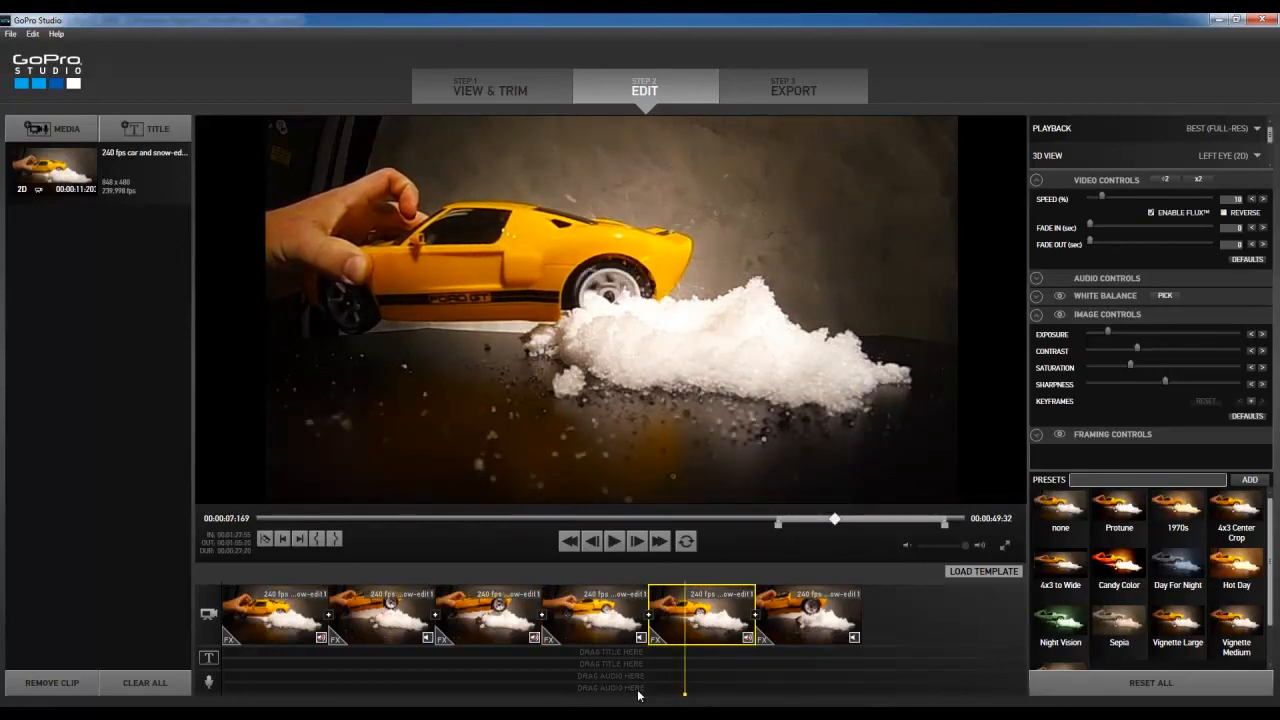
pyautogui.moveTo(685, 694); pyautogui.dragTo(770, 698)
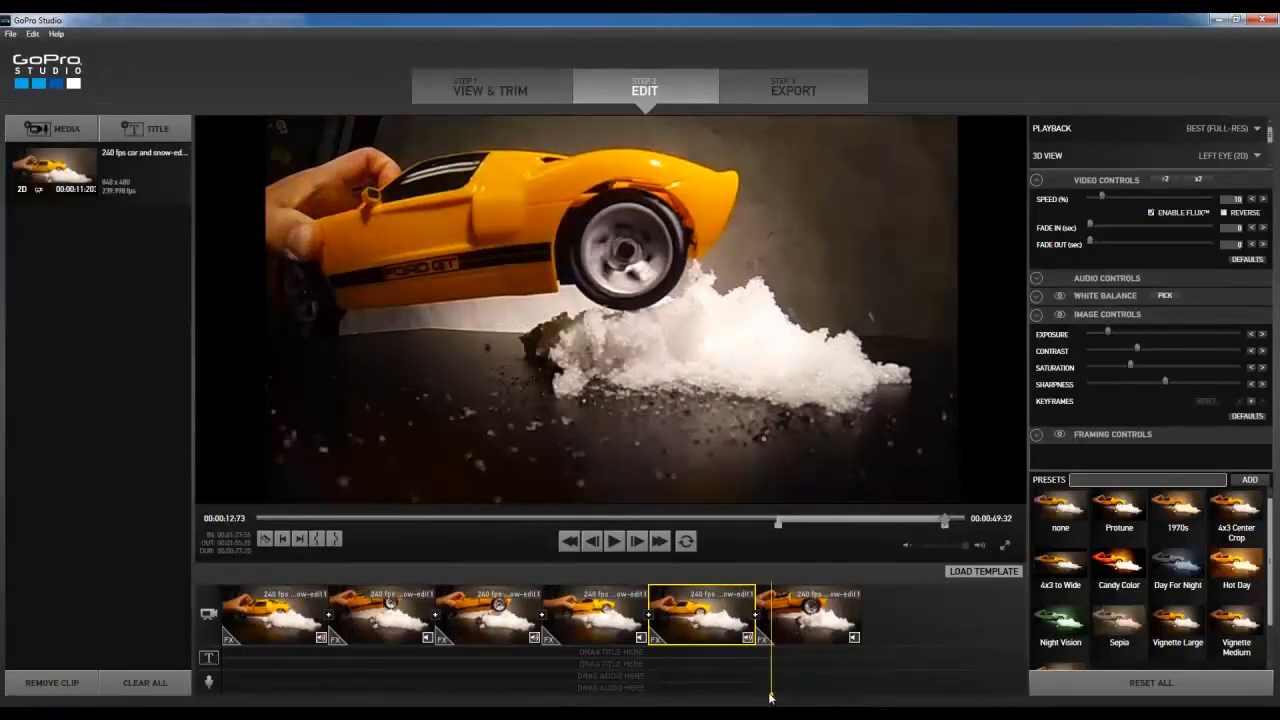
pyautogui.click(736, 616)
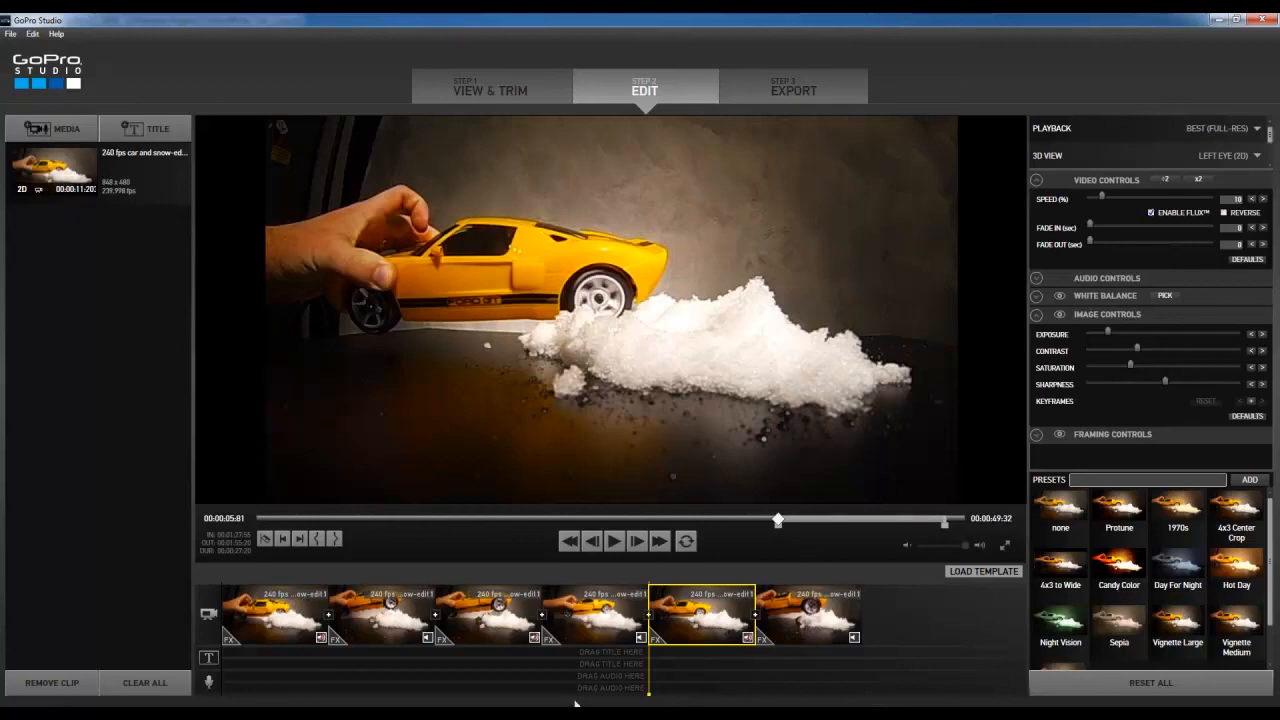
pyautogui.moveTo(649, 694); pyautogui.dragTo(731, 694)
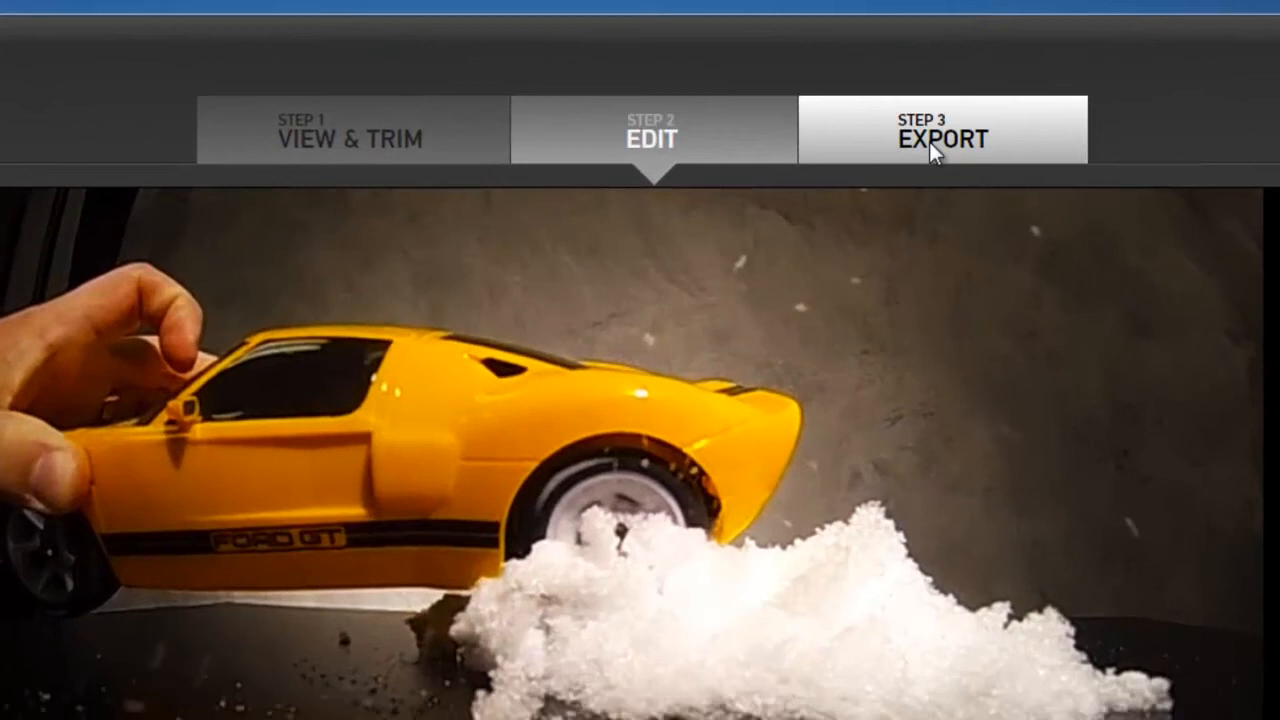
# Open the export settings and compare the Vimeo, HD 1080p, UHD 4K and Custom presets, including the custom file format and frame size choices.
pyautogui.click(845, 128)
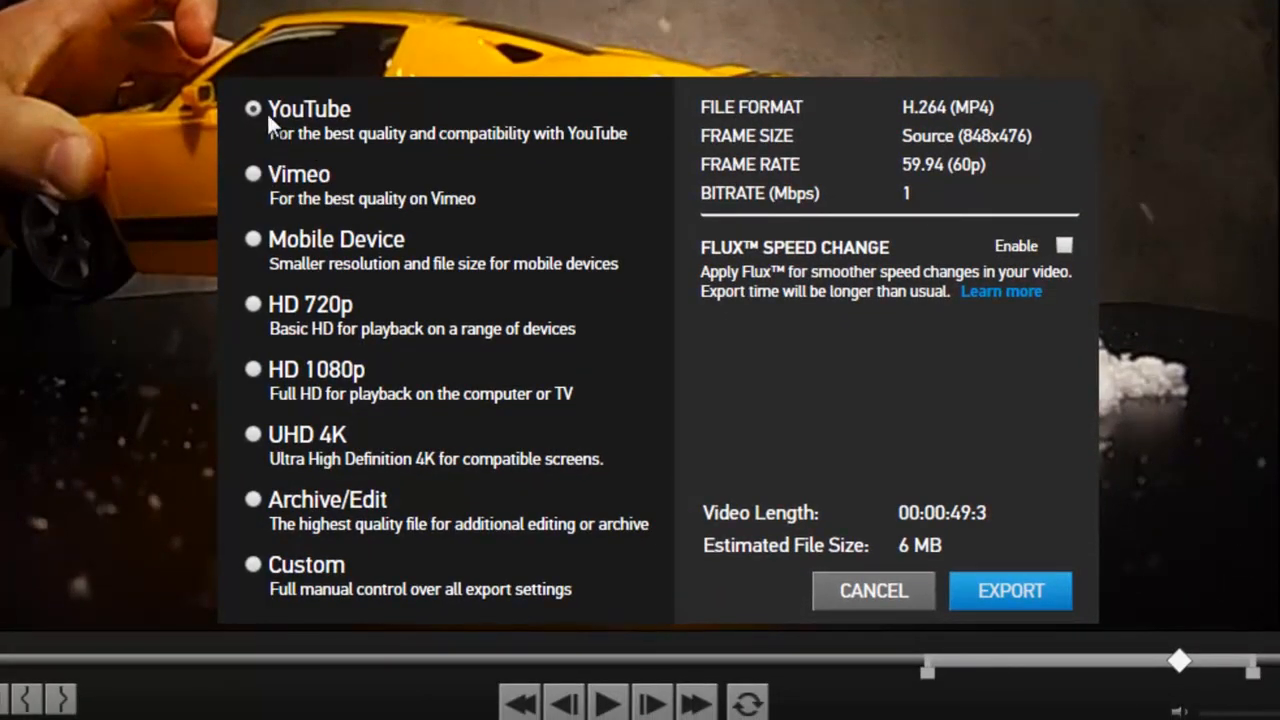
pyautogui.click(254, 174)
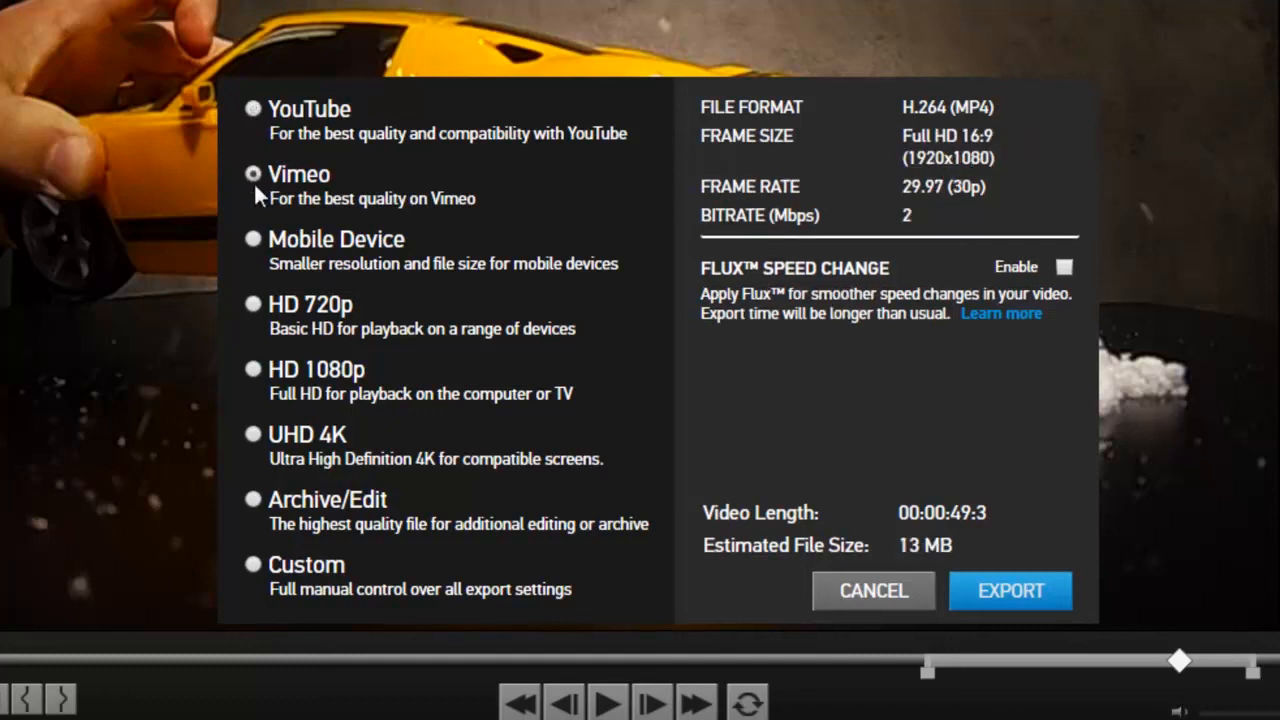
pyautogui.click(253, 370)
pyautogui.click(253, 433)
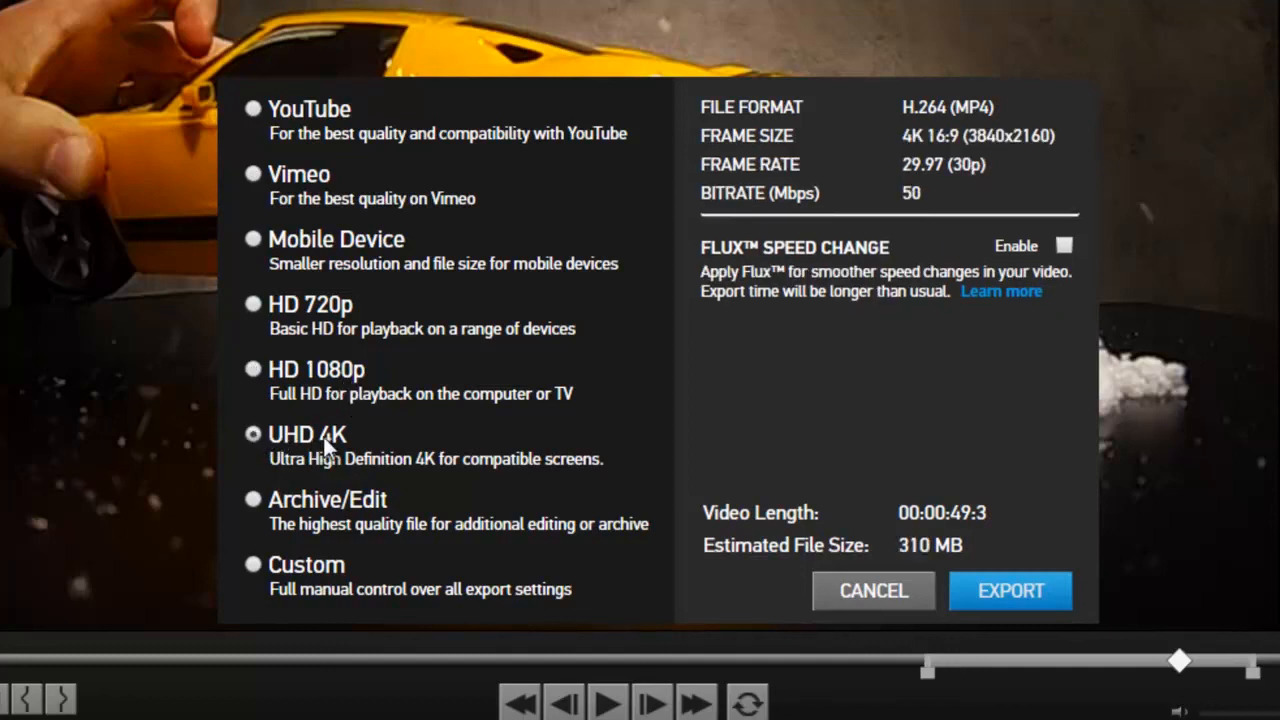
pyautogui.click(253, 564)
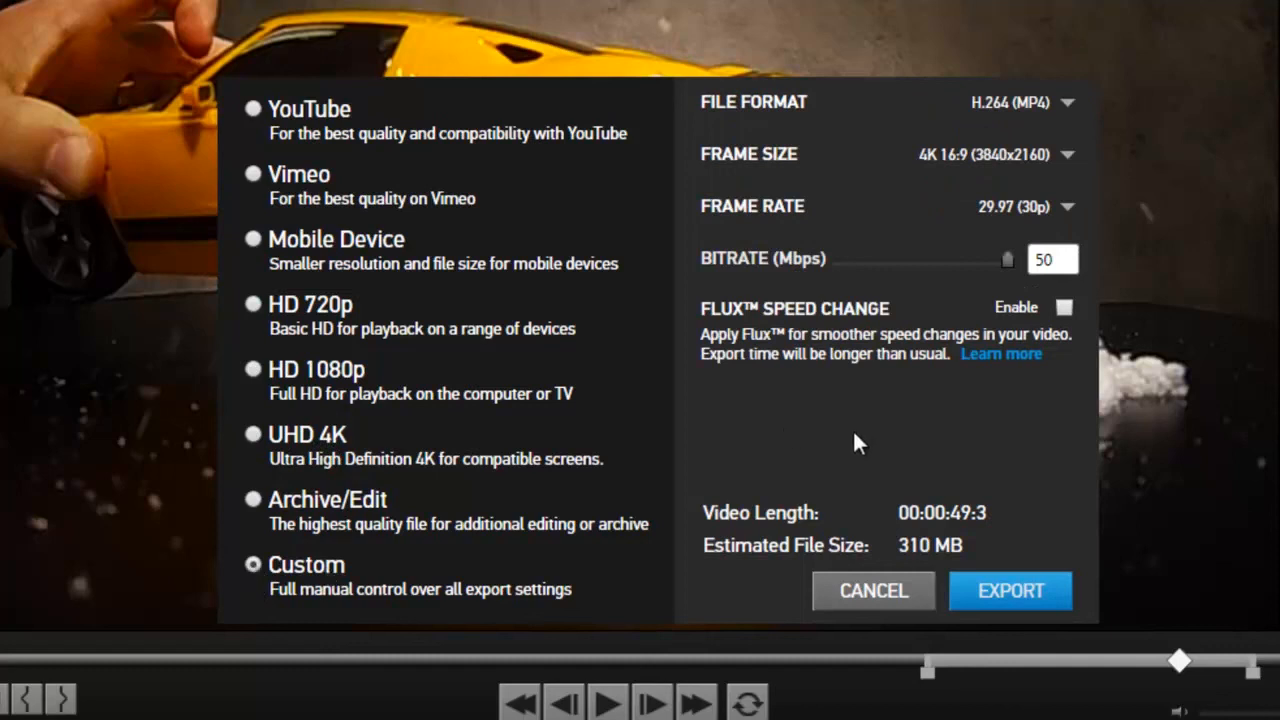
pyautogui.click(1020, 104)
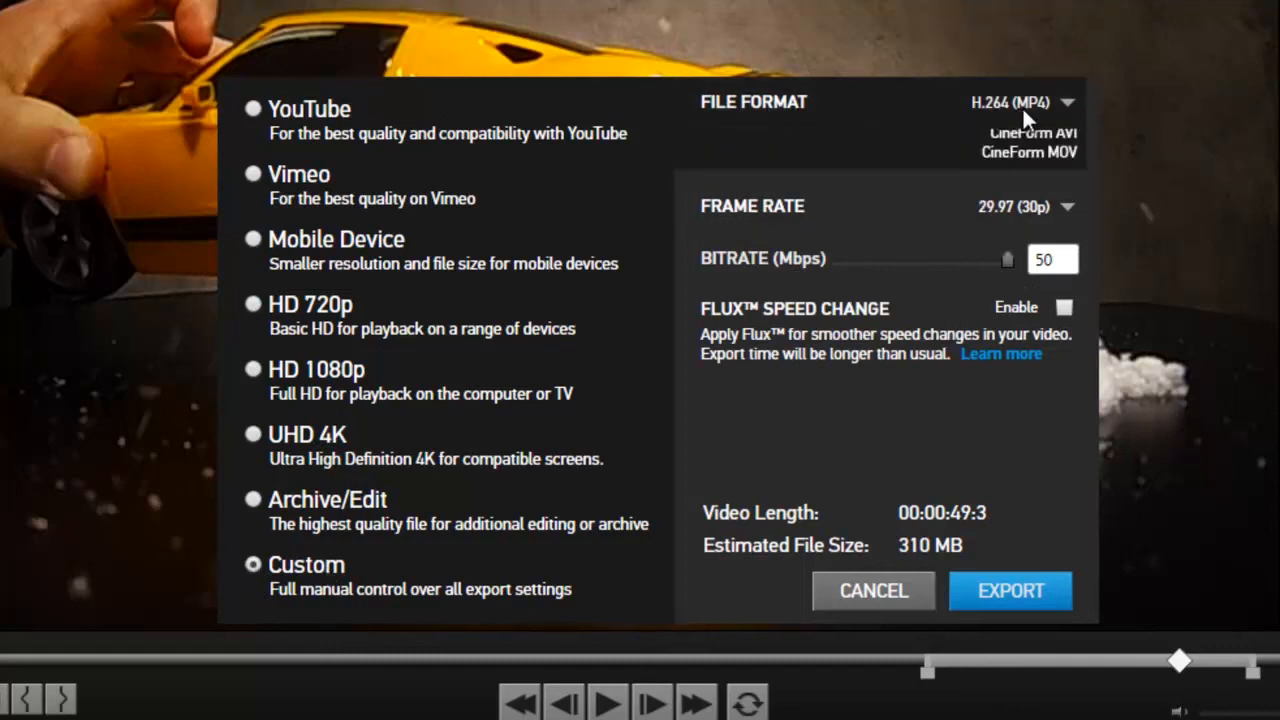
pyautogui.click(1032, 136)
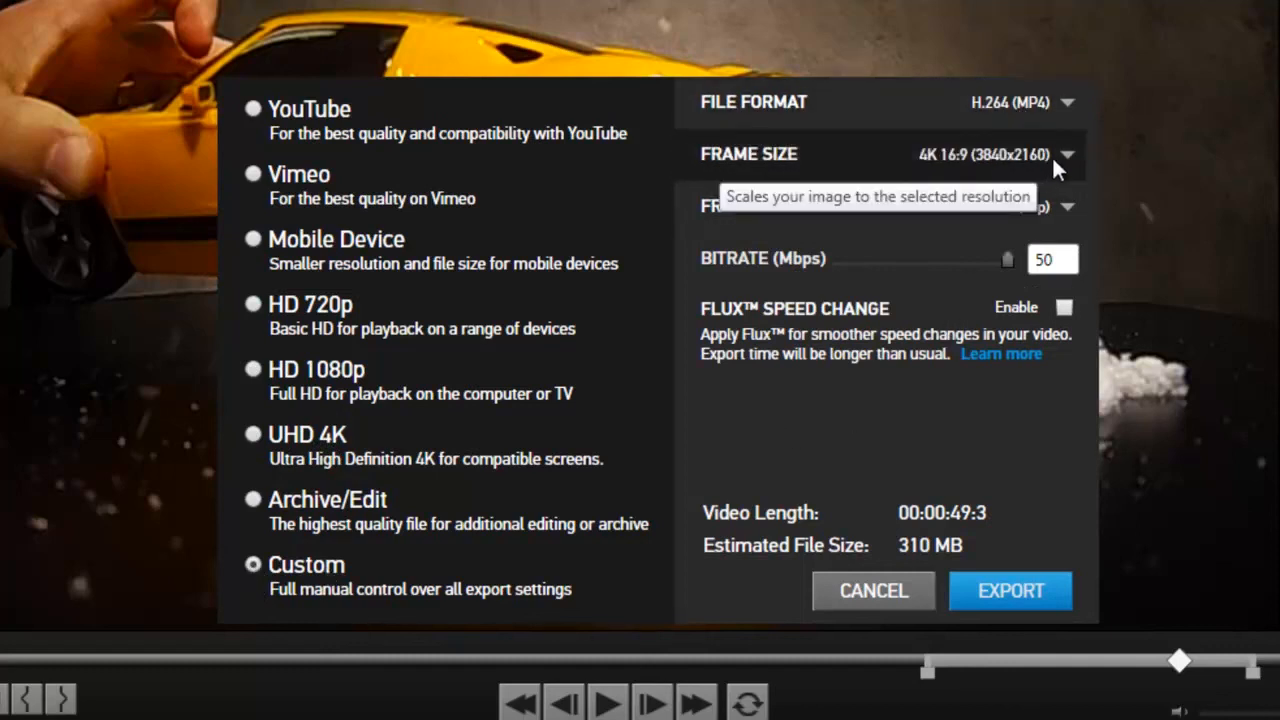
pyautogui.click(1054, 160)
pyautogui.click(1054, 160)
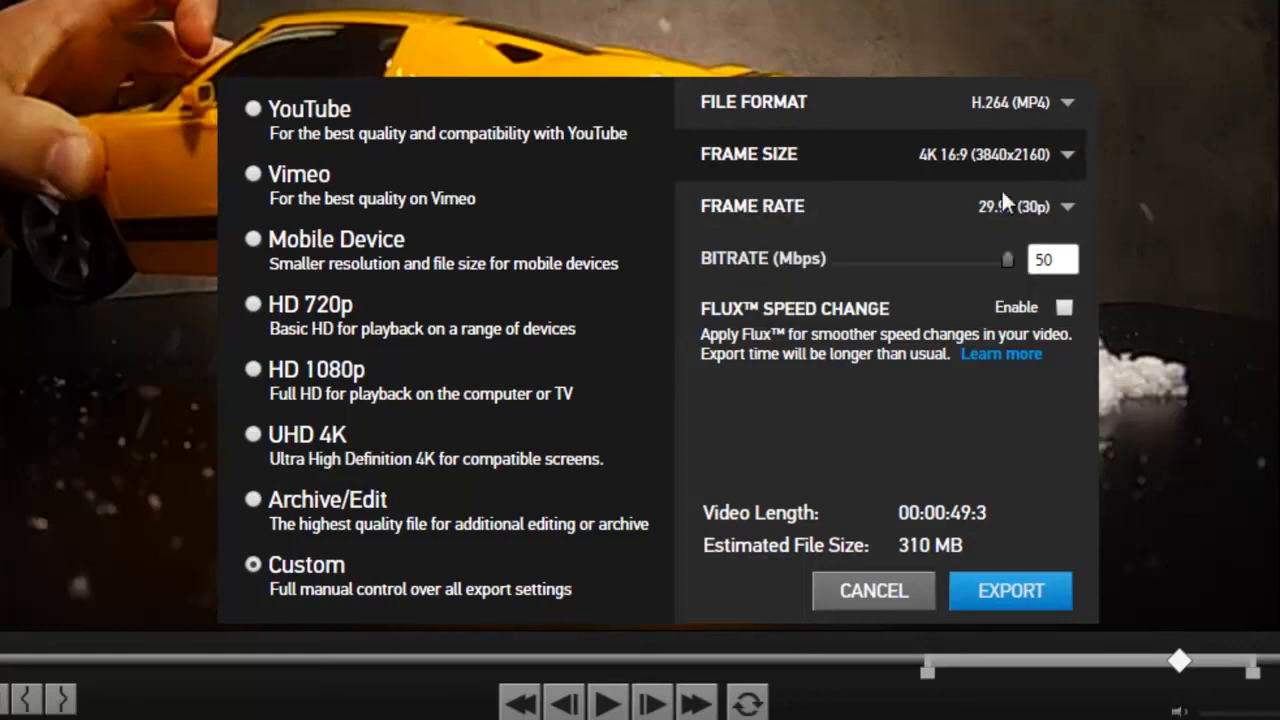
# Start exporting an MP4 named test with the YouTube preset and Flux speed change enabled, and cancel the export while it runs.
pyautogui.click(256, 110)
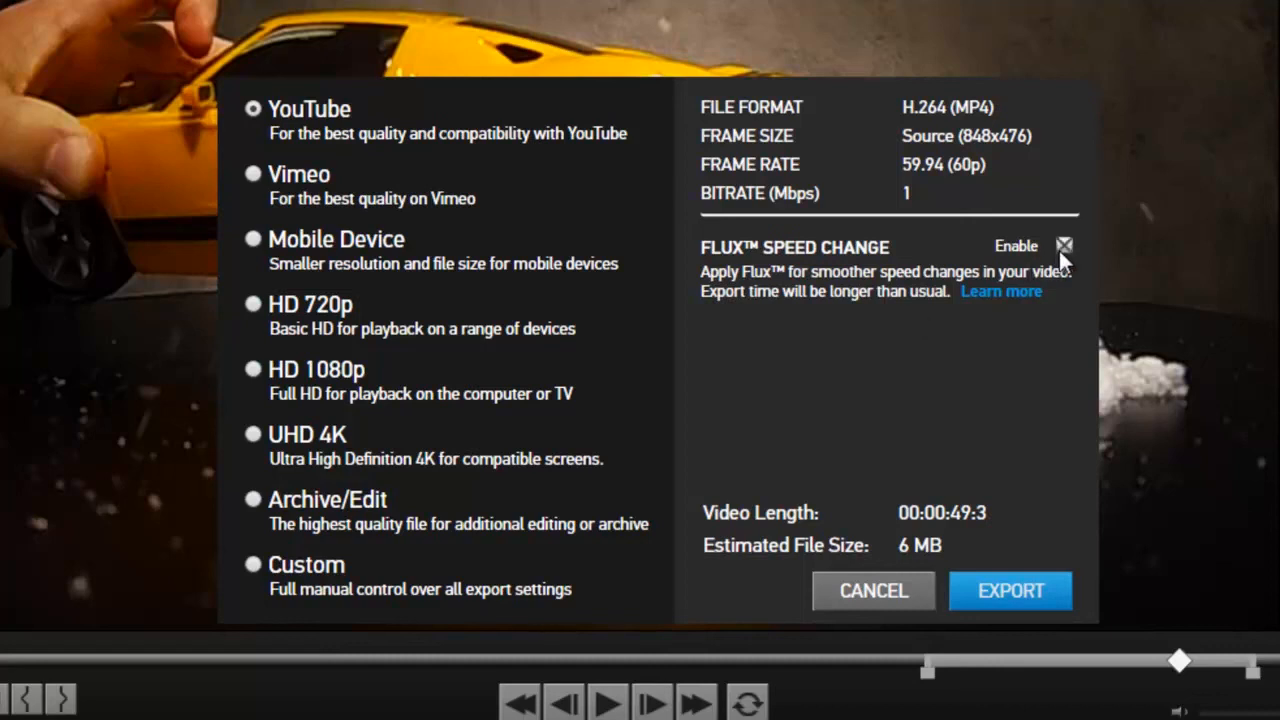
pyautogui.click(1013, 595)
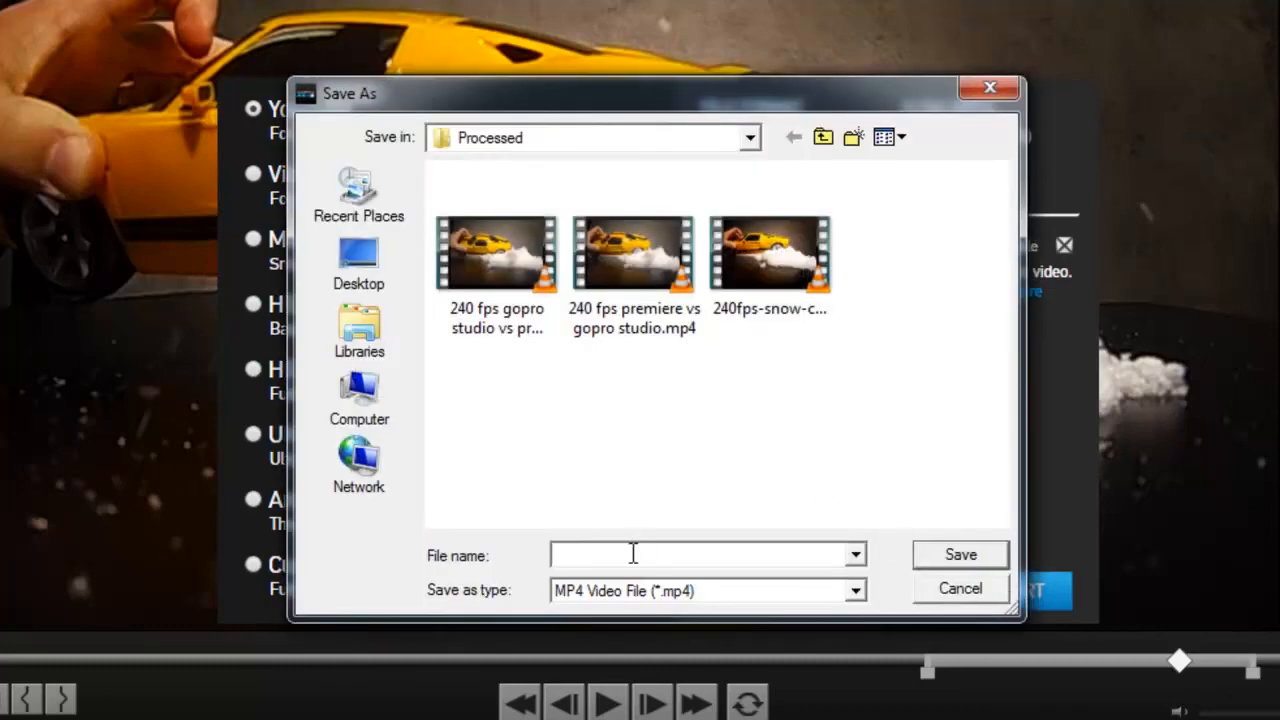
pyautogui.write('teset')
pyautogui.press('BackSpace')
pyautogui.press('BackSpace')
pyautogui.write('t')
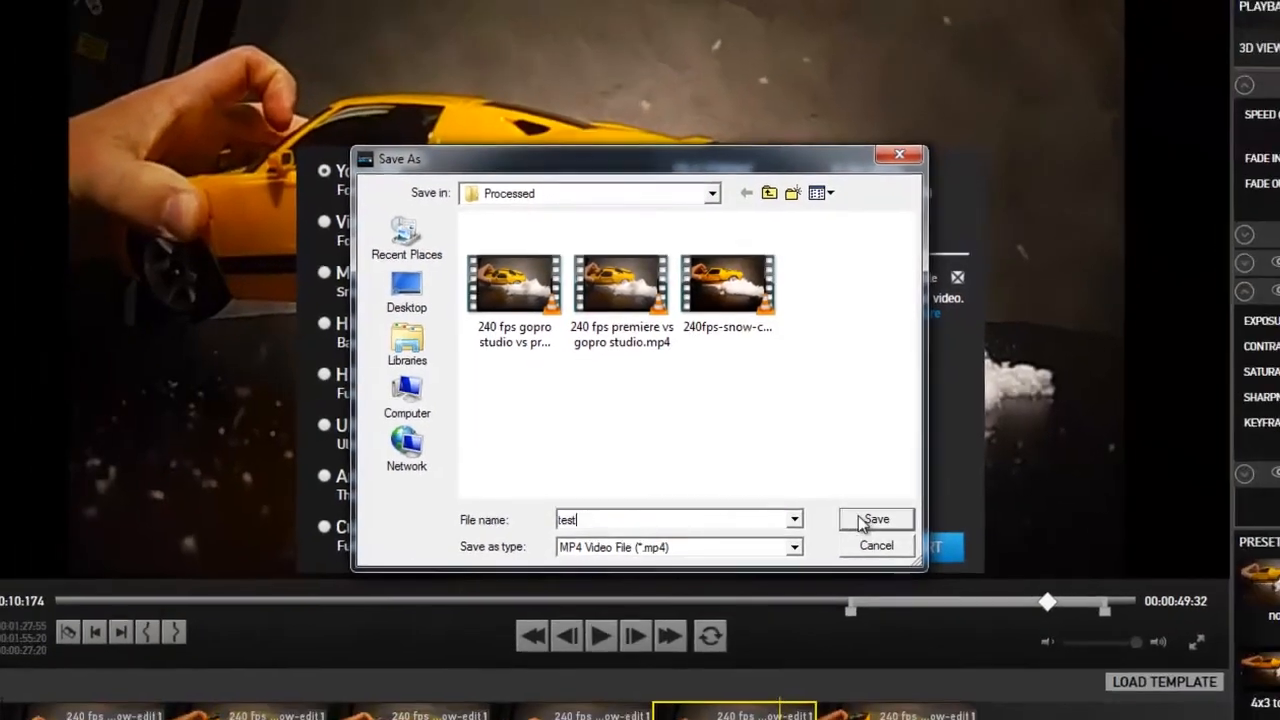
pyautogui.click(960, 554)
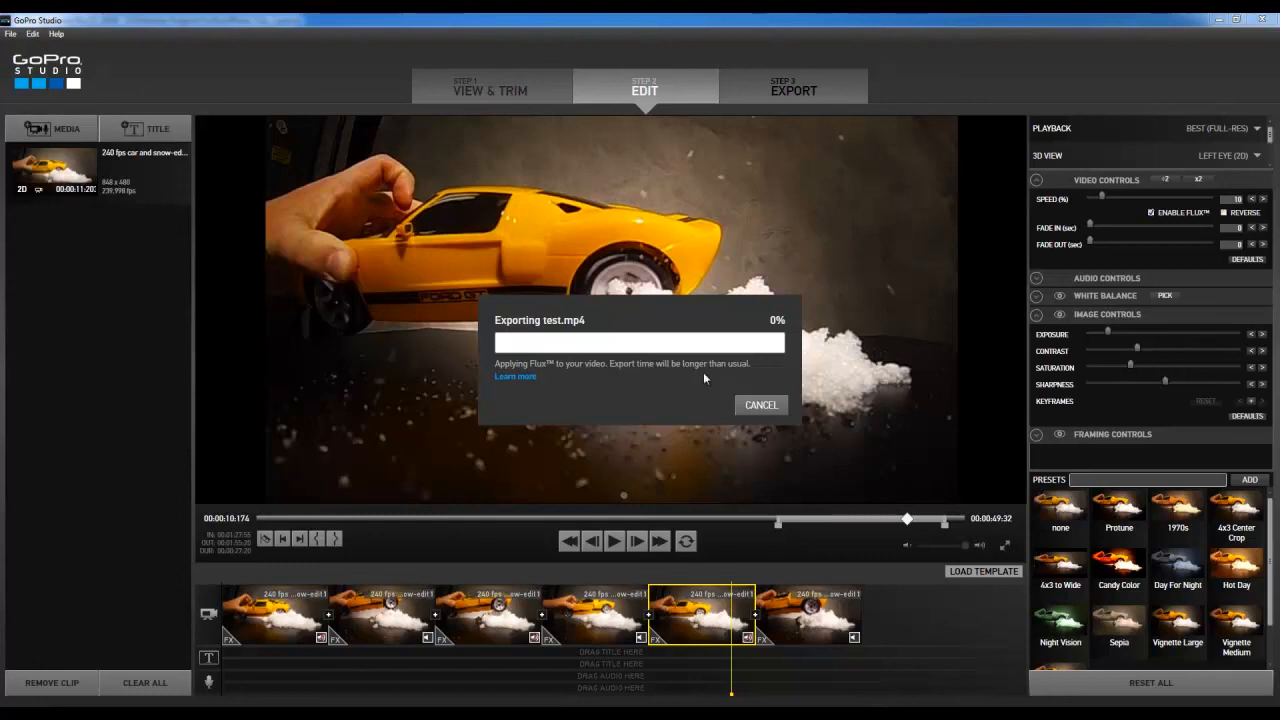
pyautogui.click(762, 410)
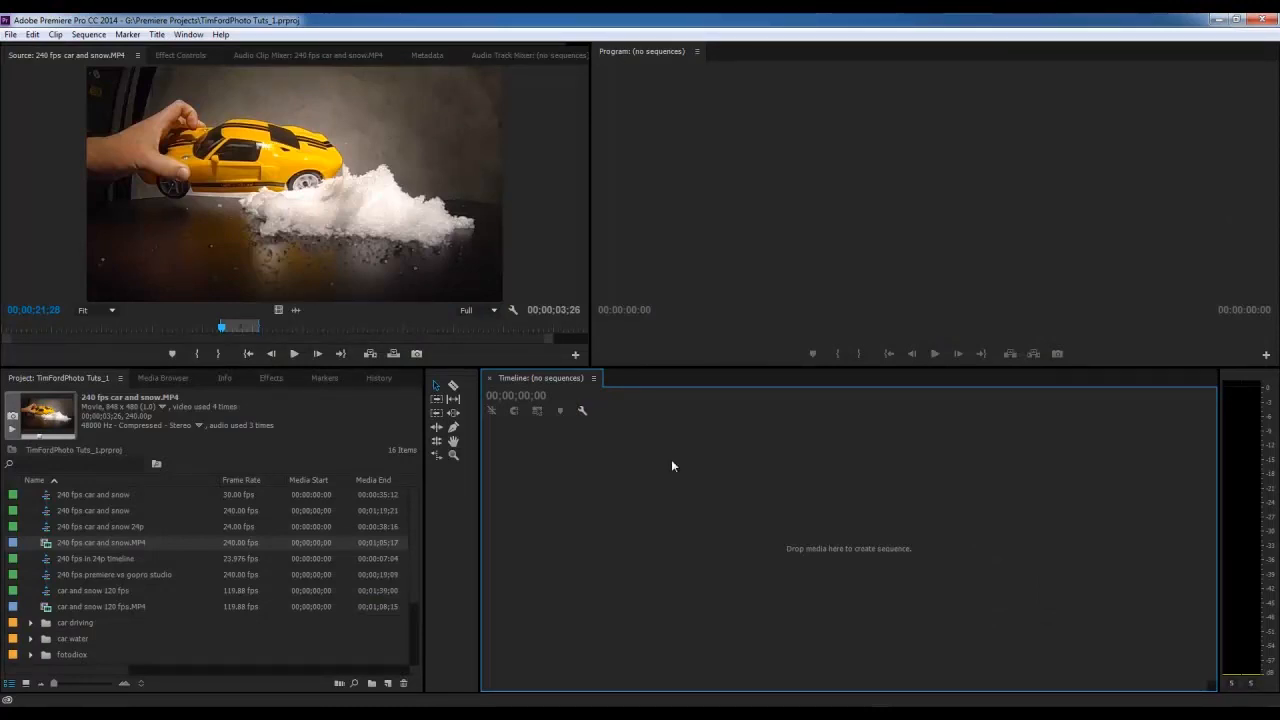
# Switch to Premiere Pro, scrub the 240 fps car and snow clip to 00;00;07;00, and enlarge the project media list.
pyautogui.click(44, 547)
pyautogui.moveTo(225, 328); pyautogui.dragTo(71, 332)
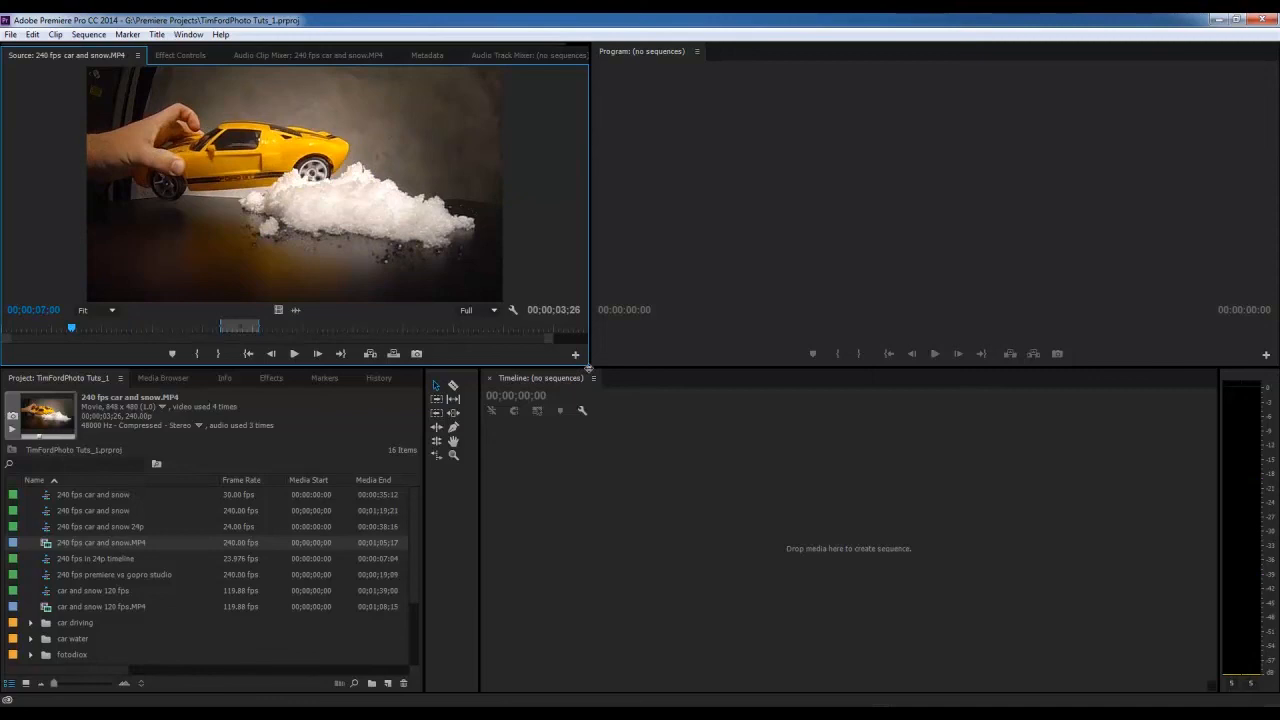
pyautogui.moveTo(587, 369); pyautogui.dragTo(678, 388)
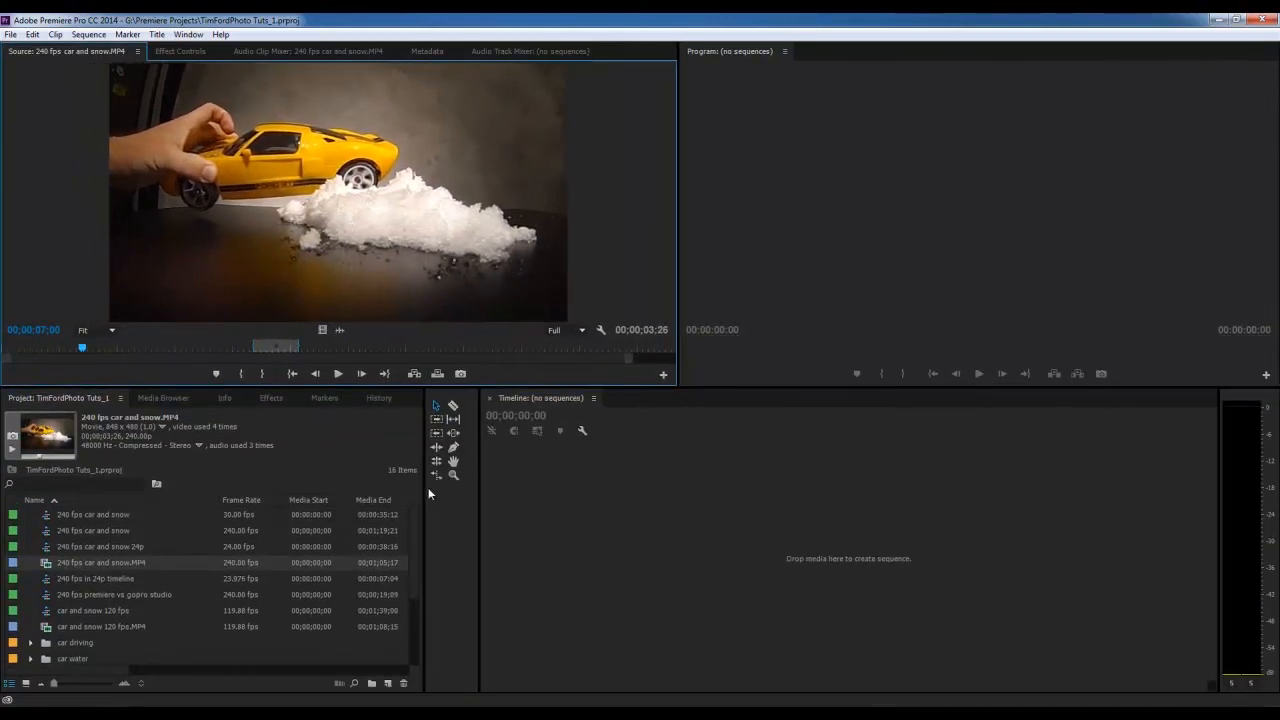
pyautogui.moveTo(424, 488); pyautogui.dragTo(680, 485)
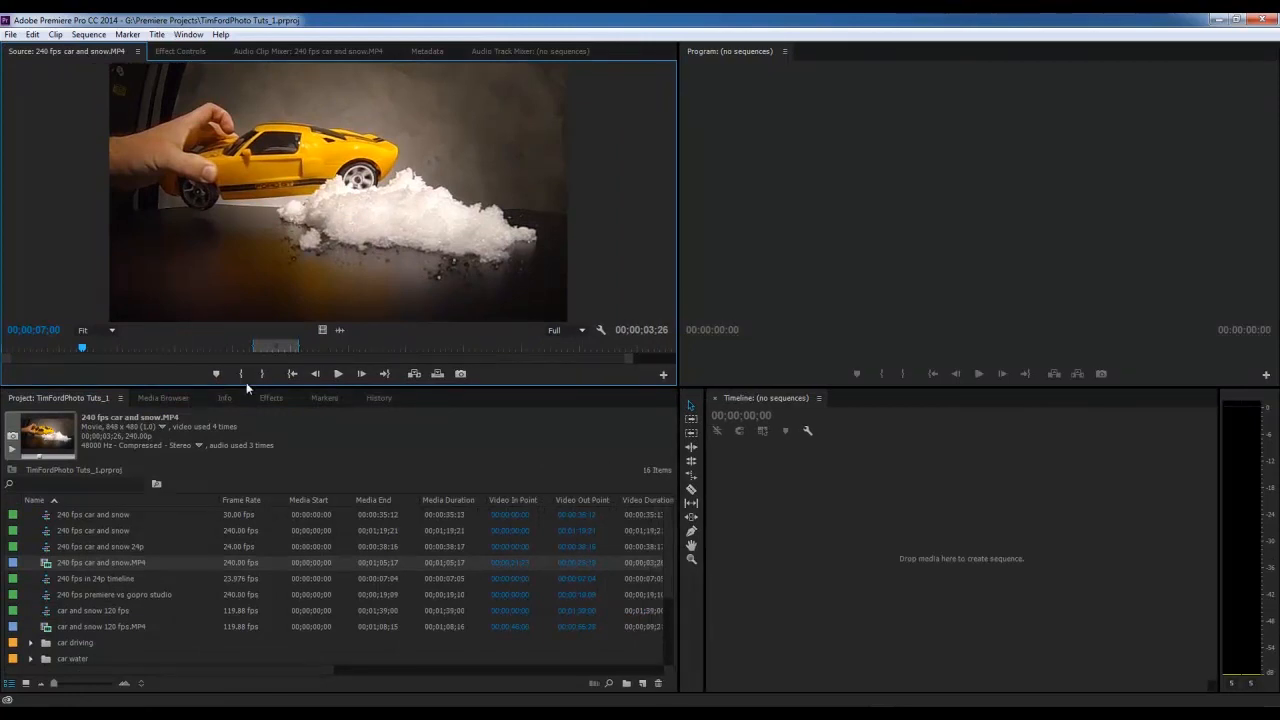
pyautogui.moveTo(246, 384); pyautogui.dragTo(246, 338)
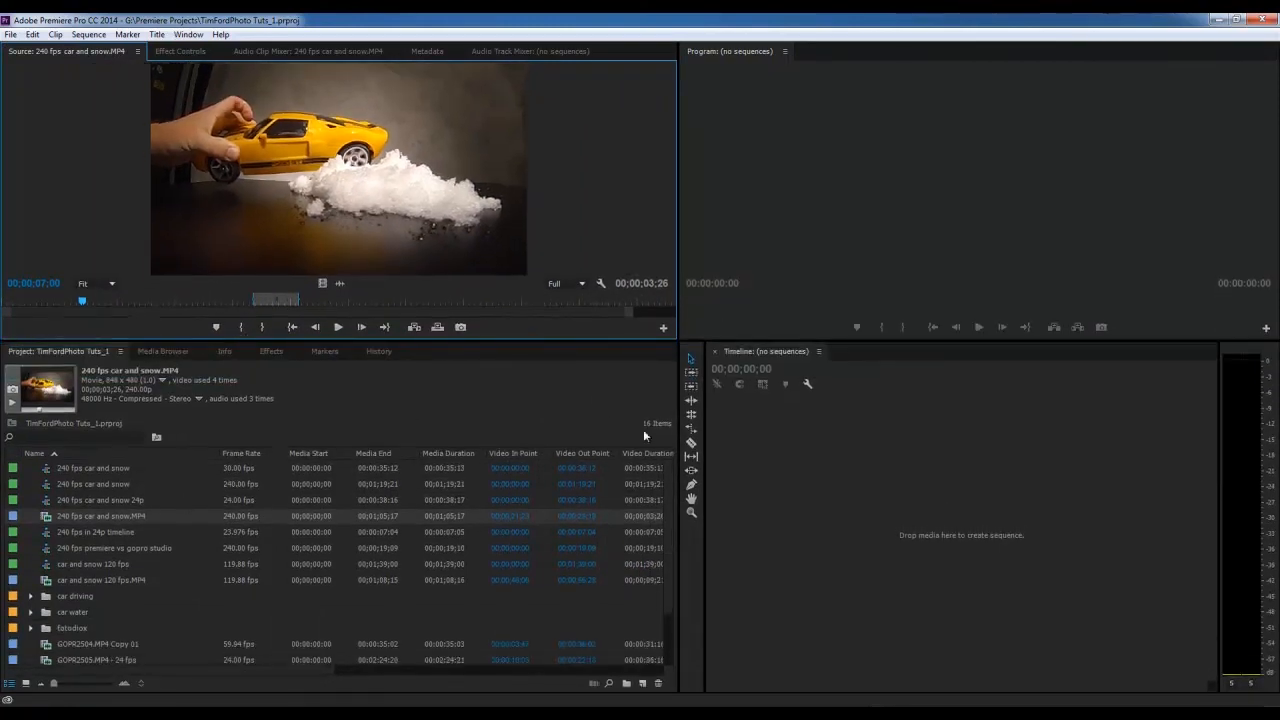
# Import car splashes water good lighting 120fps.MP4 from the 120 fps test media folder into the project.
pyautogui.scroll(-4, 664, 609)
pyautogui.click(167, 659)
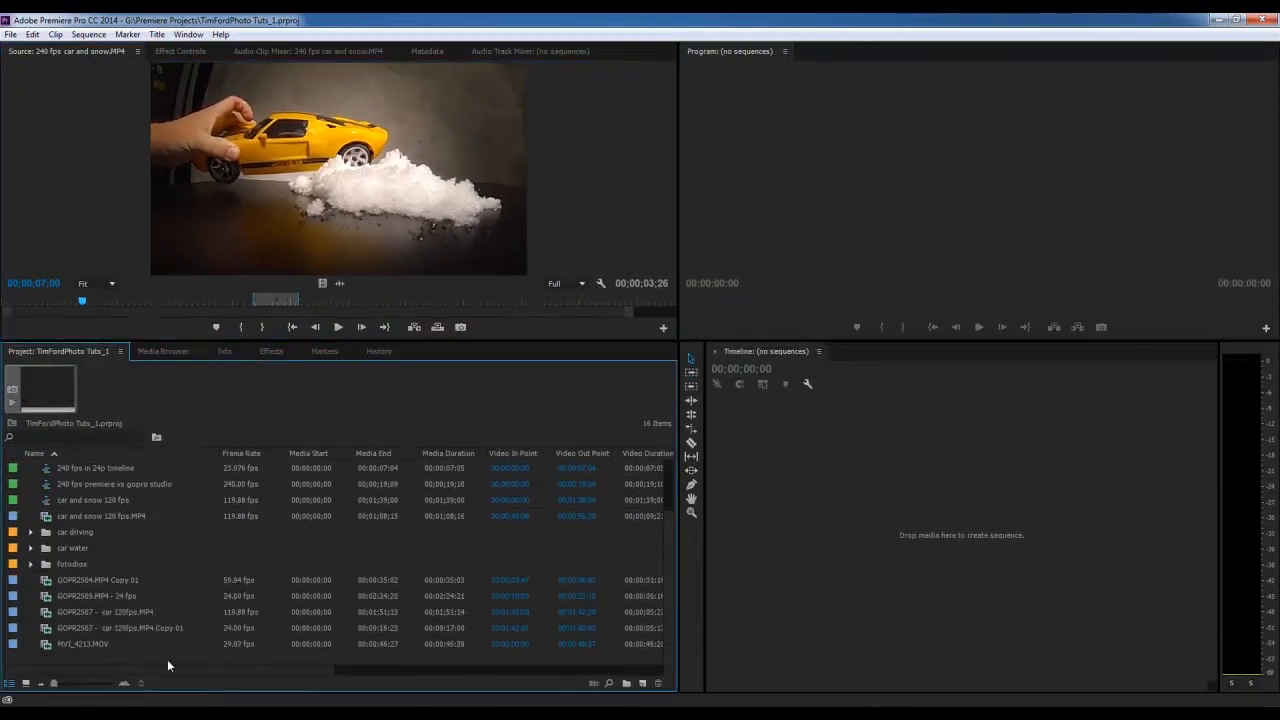
pyautogui.doubleClick(167, 659)
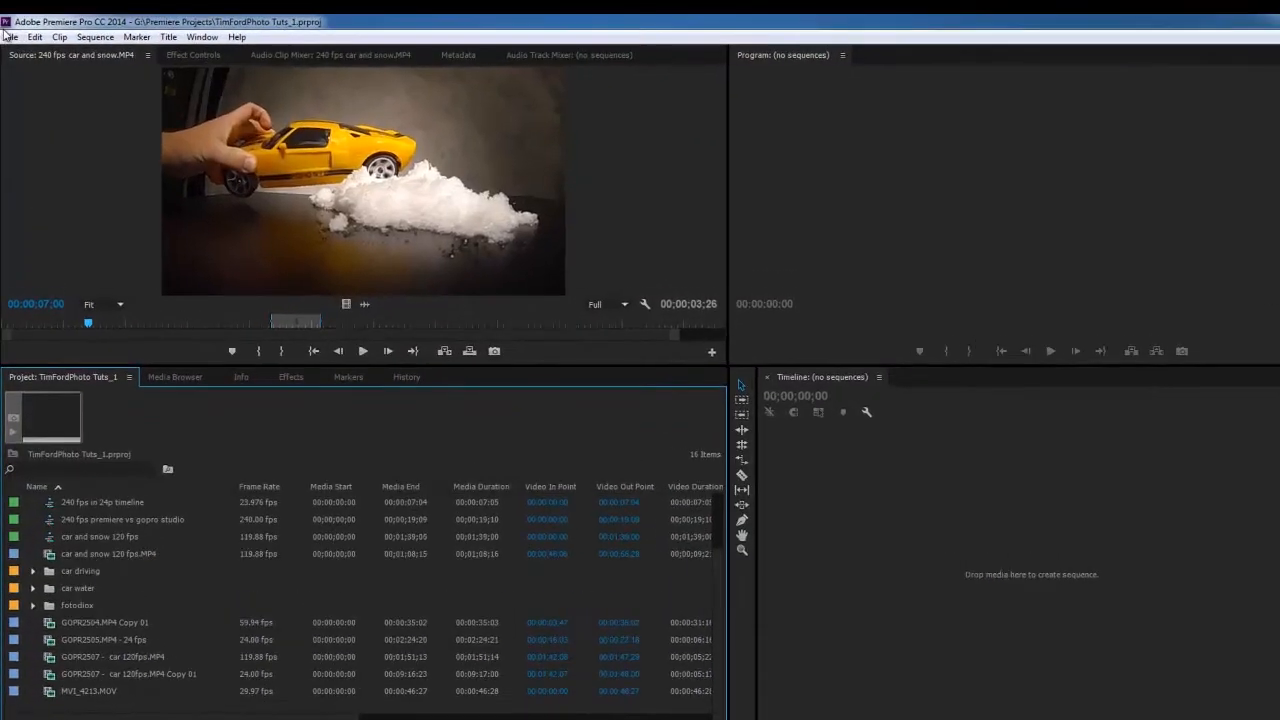
pyautogui.click(11, 33)
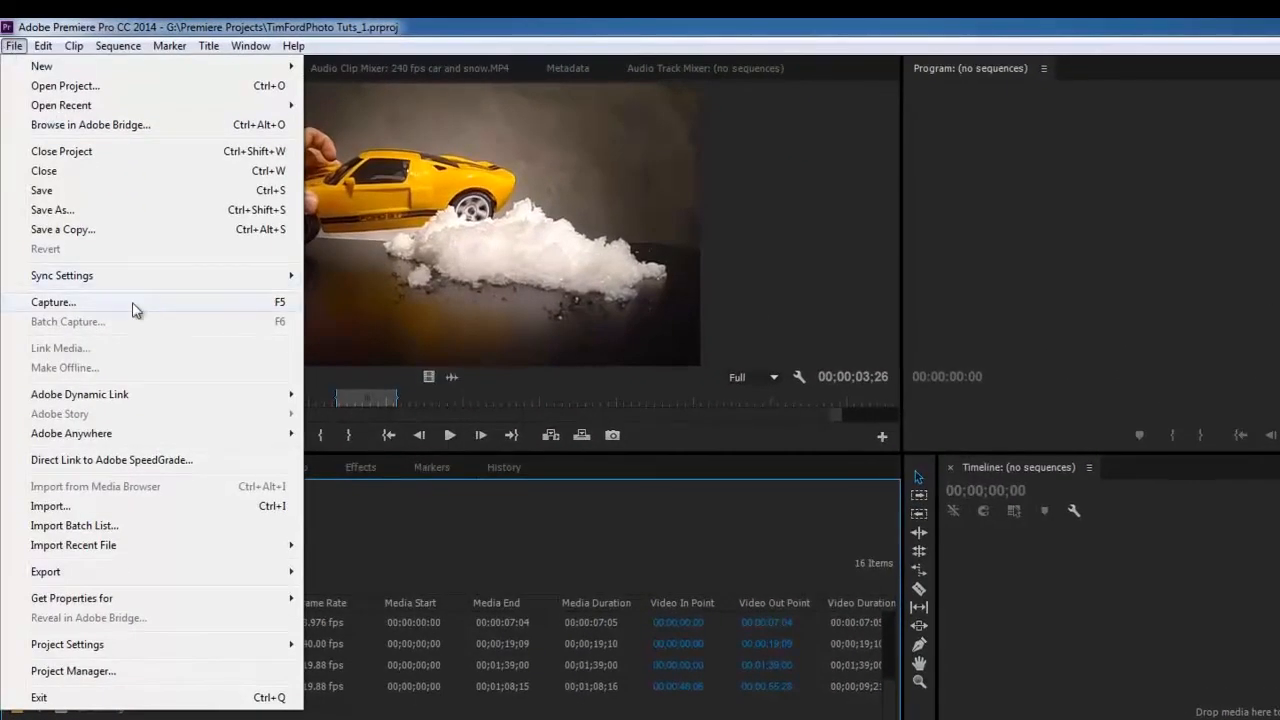
pyautogui.click(191, 505)
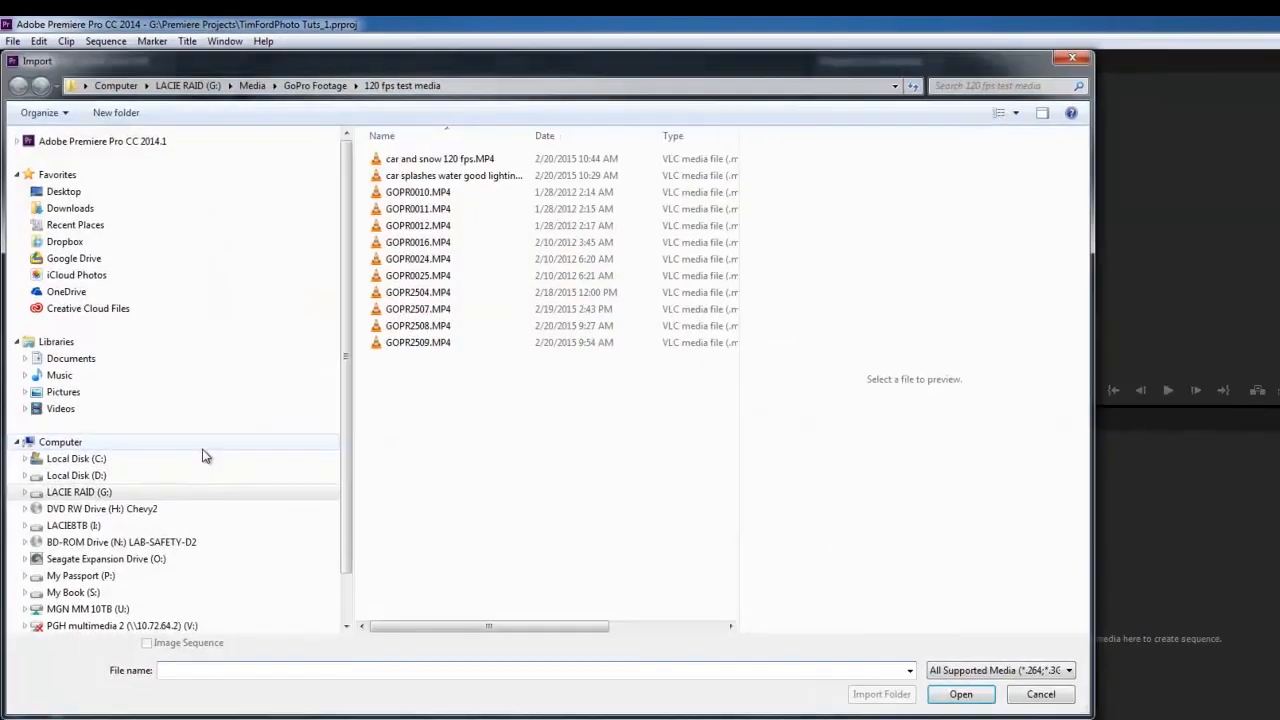
pyautogui.click(490, 176)
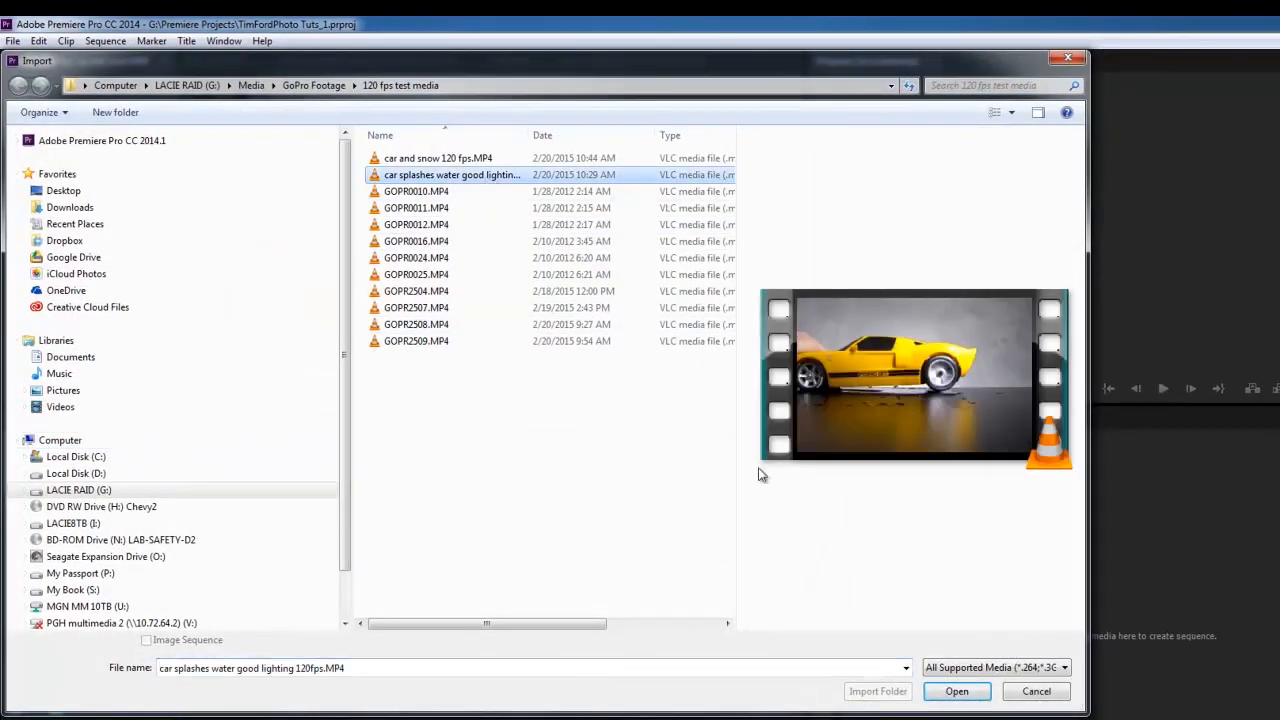
pyautogui.click(948, 695)
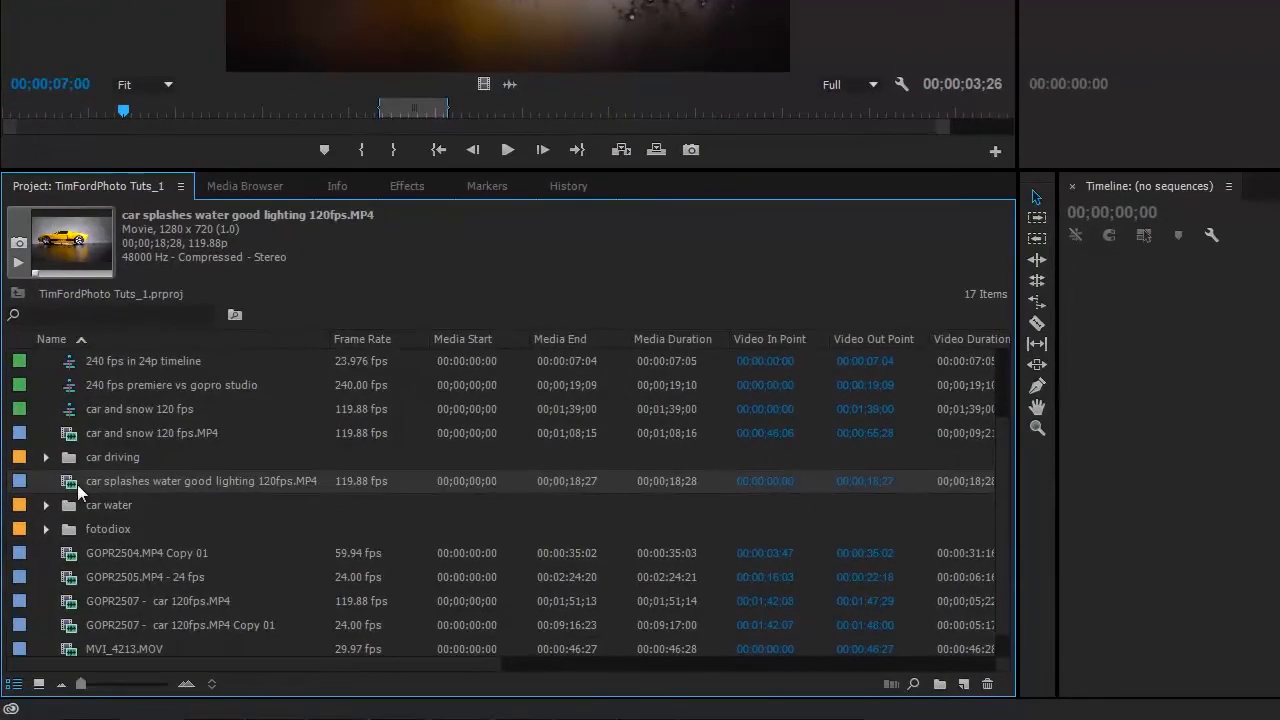
# Preview the imported 120 fps clip, leaving its playhead at 00;00;01;09, and select the car and snow 120 fps sequence.
pyautogui.doubleClick(77, 482)
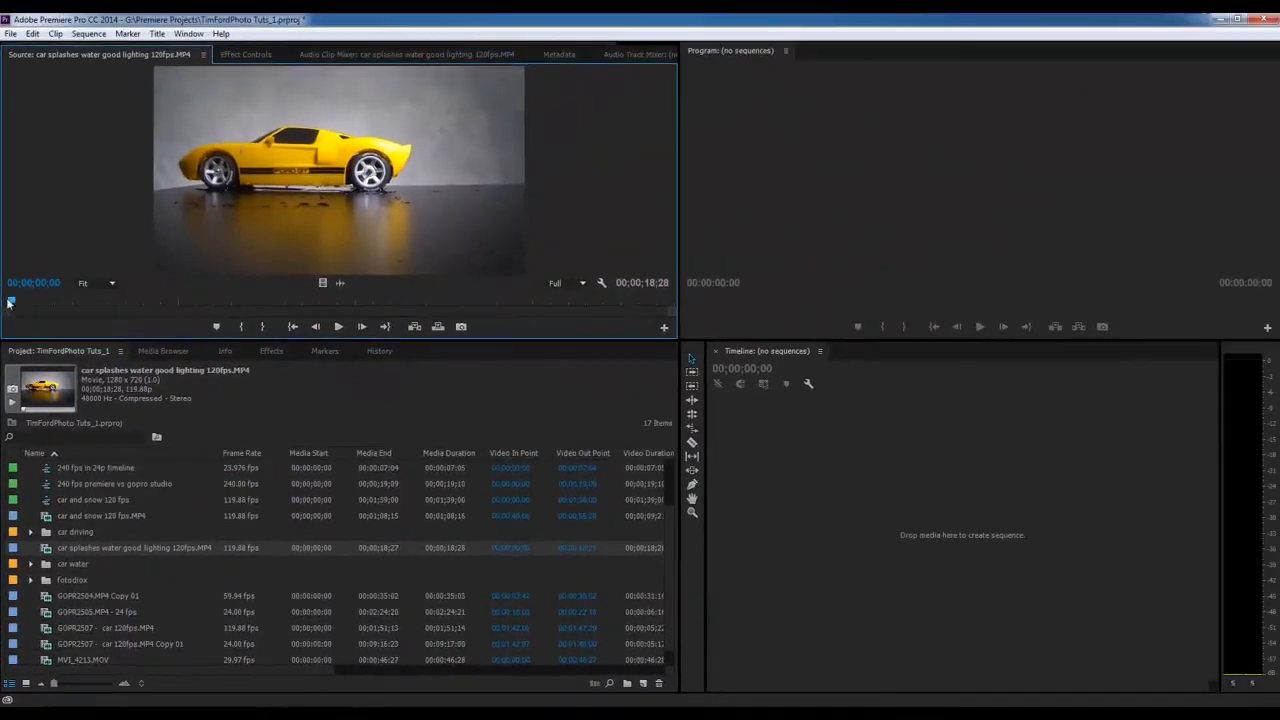
pyautogui.click(105, 126)
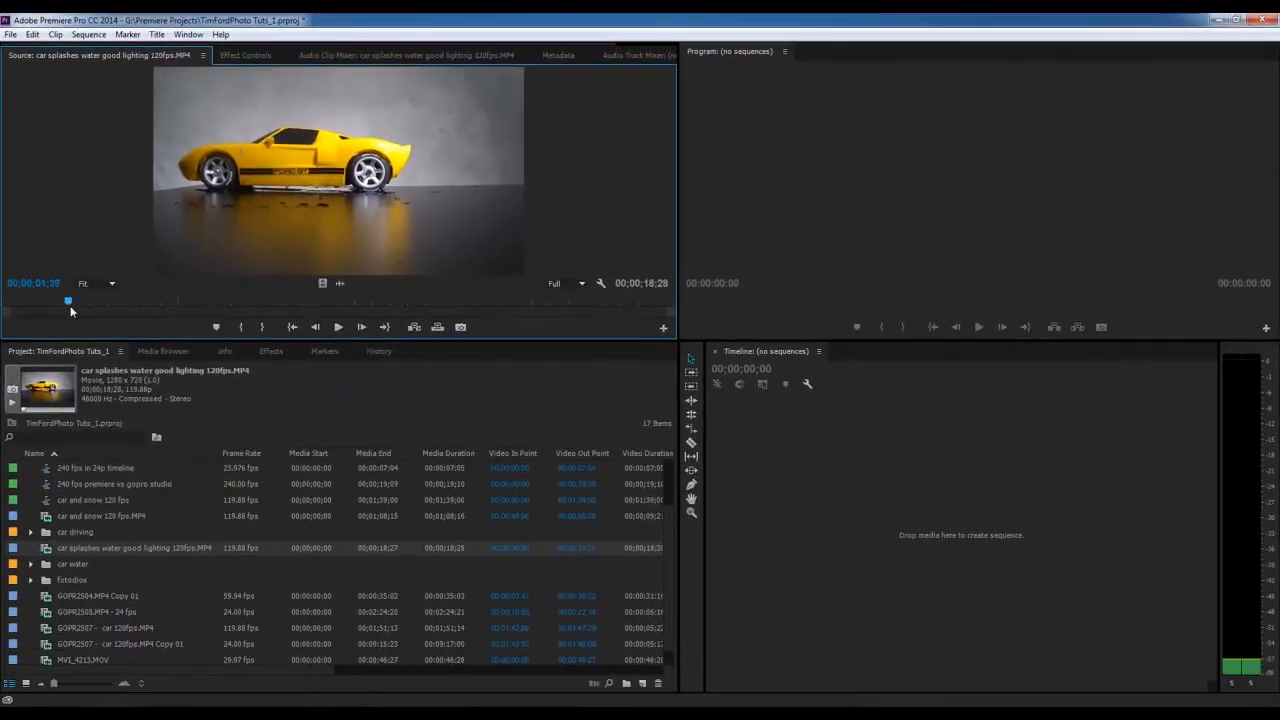
pyautogui.moveTo(71, 311); pyautogui.dragTo(46, 299)
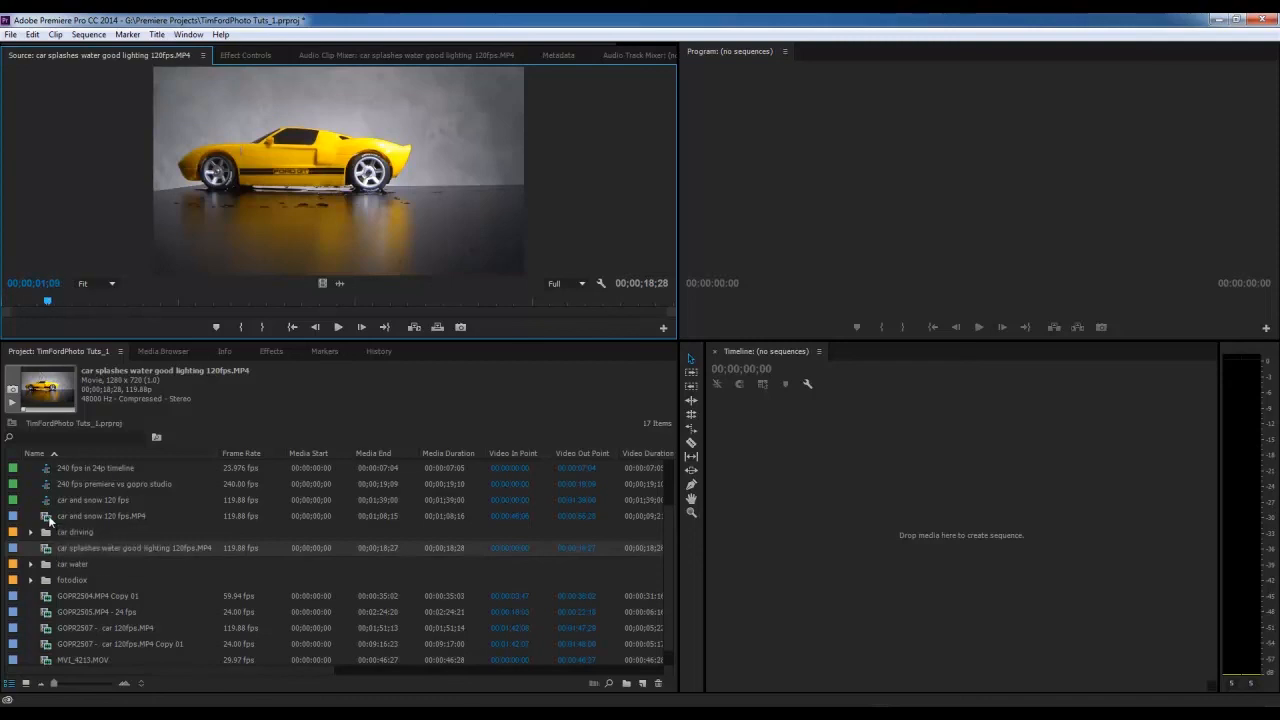
pyautogui.click(49, 503)
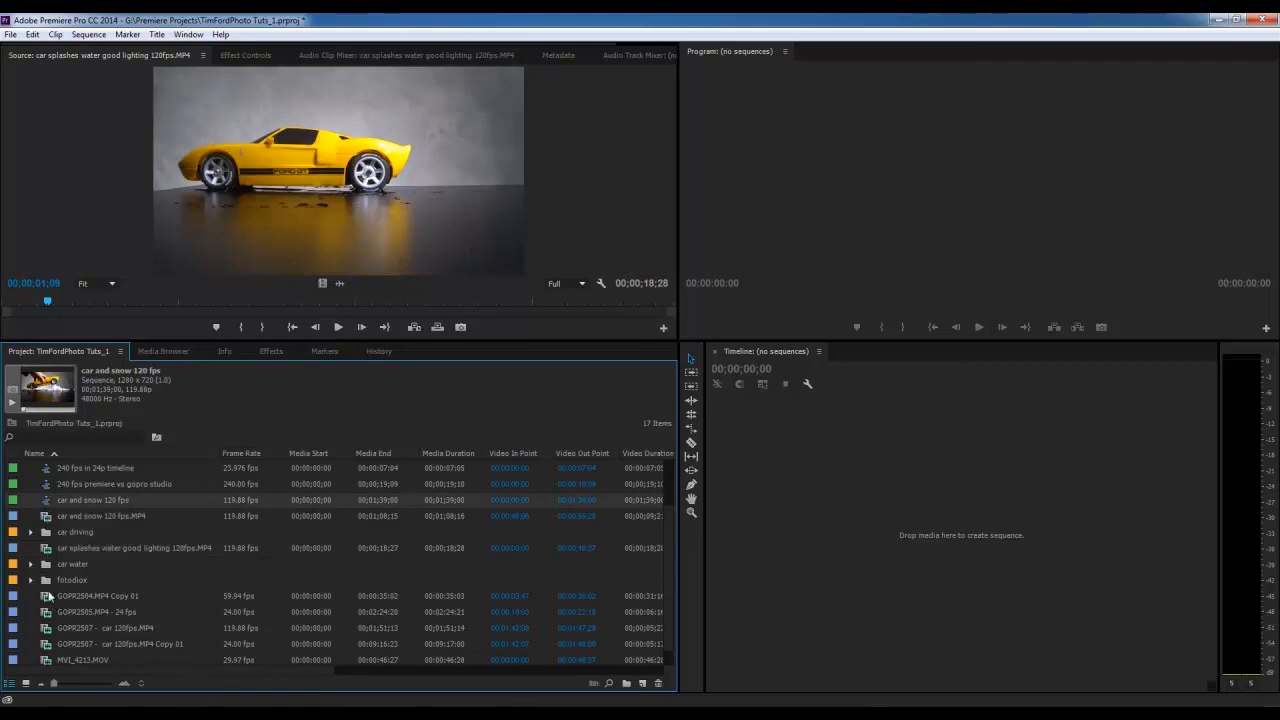
# Open 240 fps car and snow.MP4 for source viewing and mark its in point at 00;00;07;02 and out point at 00;00;21;14.
pyautogui.scroll(2, 49, 585)
pyautogui.doubleClick(49, 518)
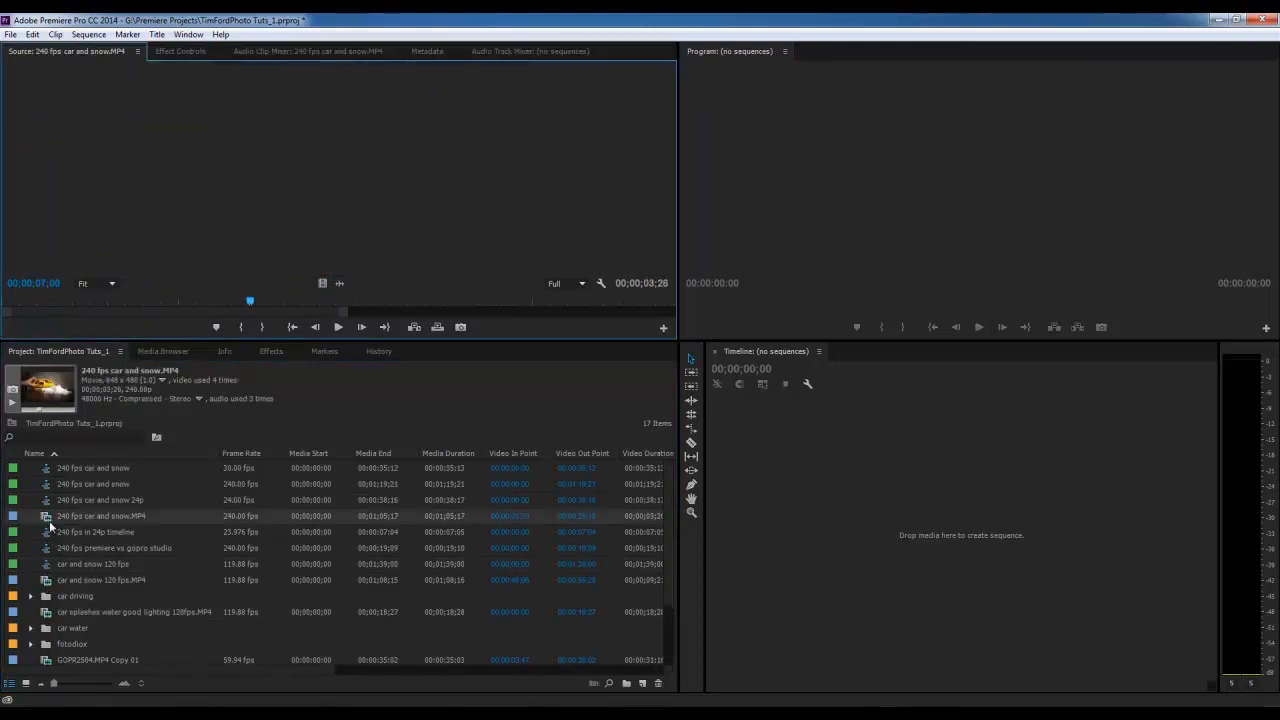
pyautogui.moveTo(251, 301); pyautogui.dragTo(260, 301)
pyautogui.moveTo(343, 312); pyautogui.dragTo(606, 313)
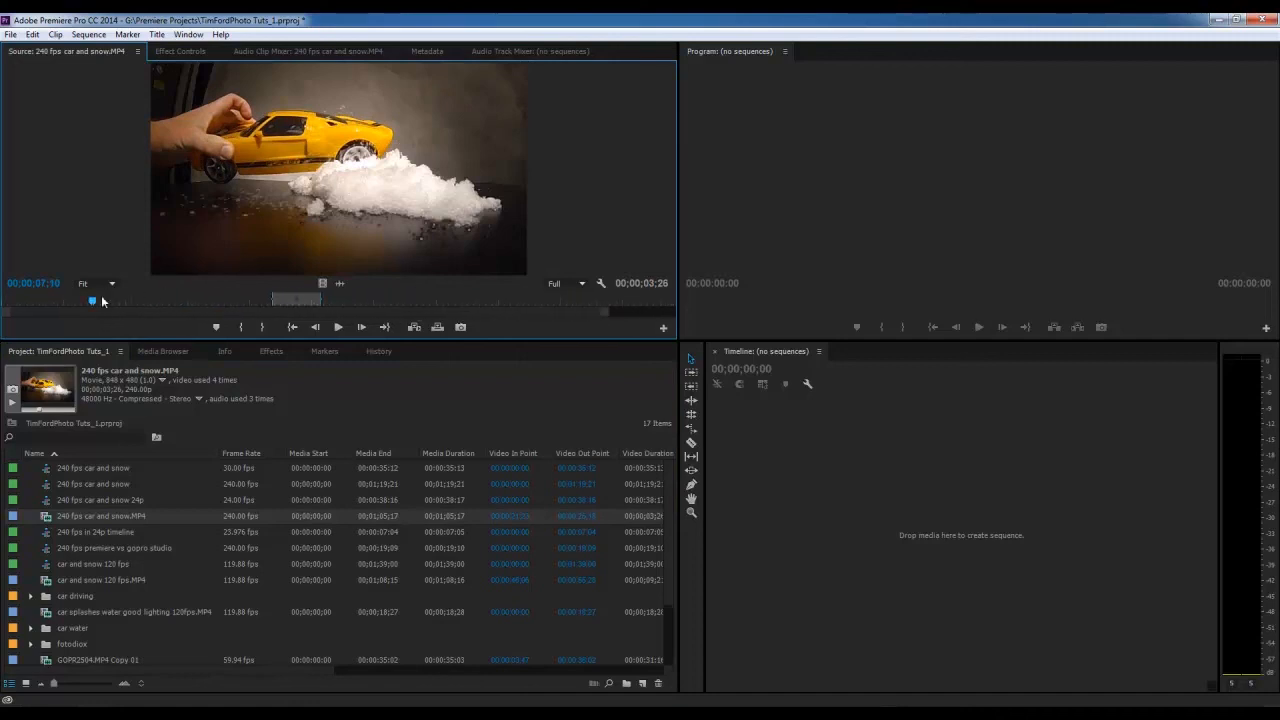
pyautogui.moveTo(101, 297); pyautogui.dragTo(83, 305)
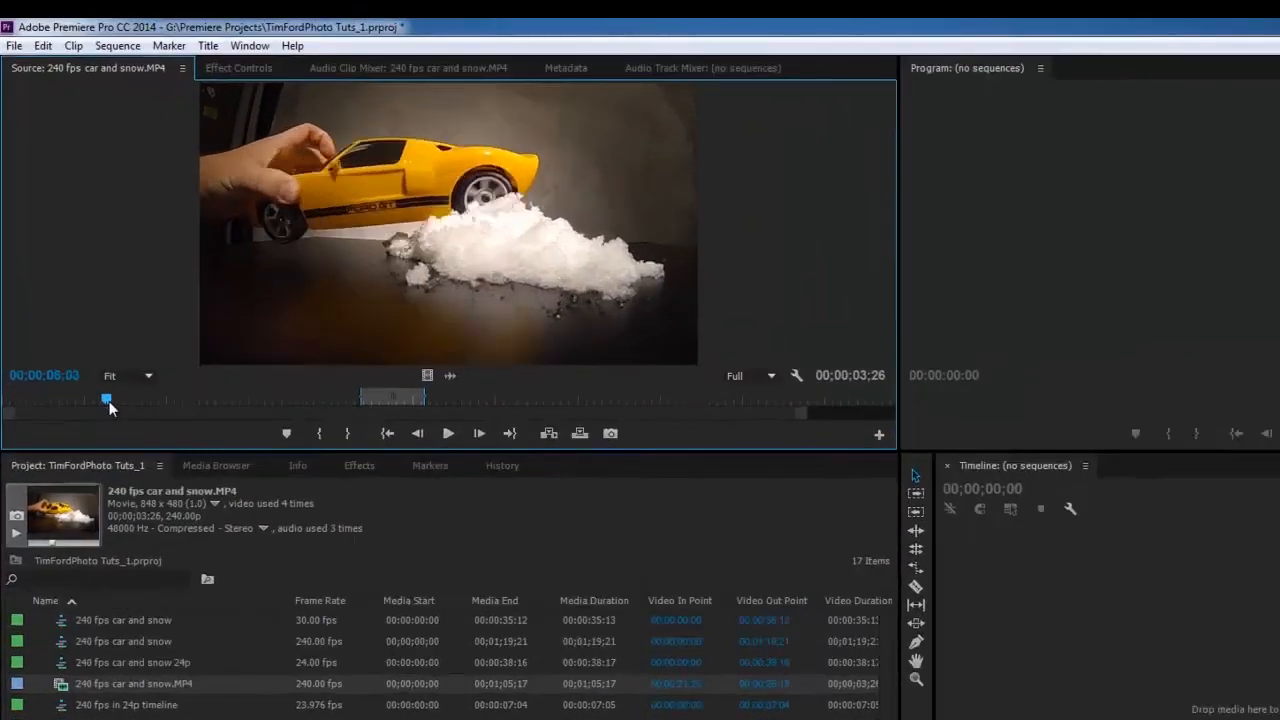
pyautogui.moveTo(109, 403); pyautogui.dragTo(122, 399)
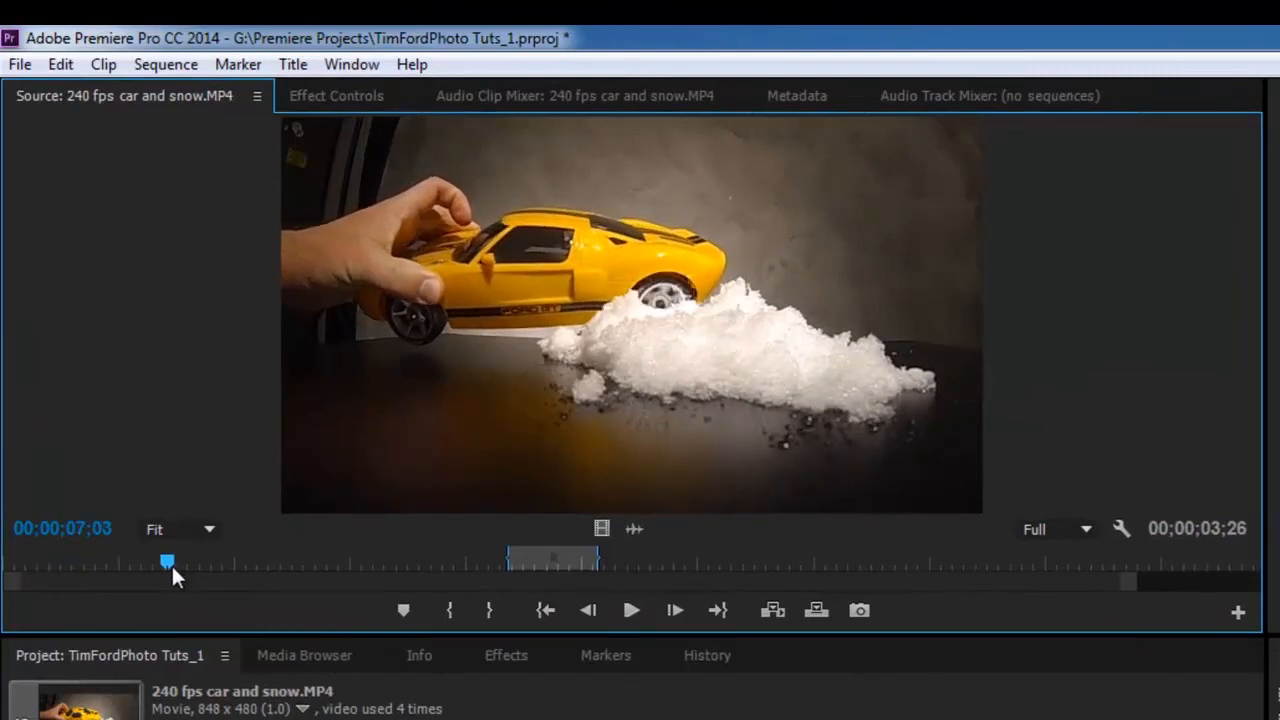
pyautogui.moveTo(171, 563); pyautogui.dragTo(502, 551)
pyautogui.press('i')
pyautogui.press('o')
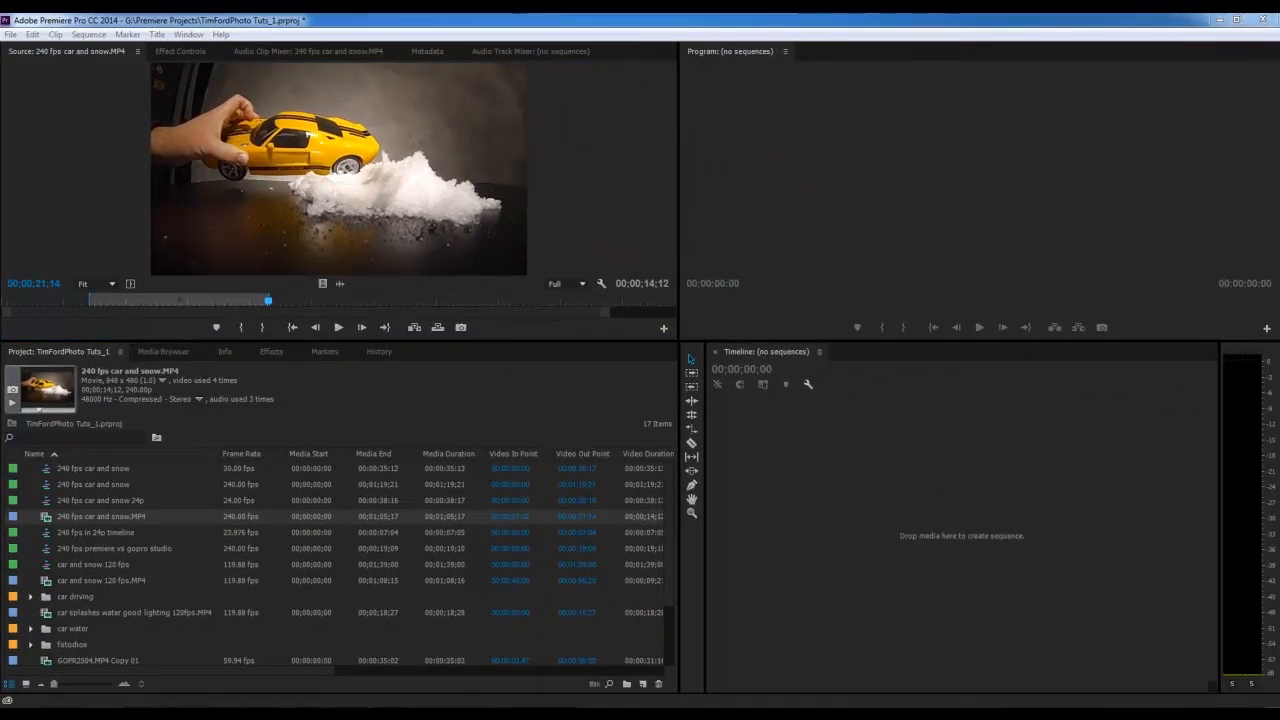
# Create a new sequence from the trimmed 240 fps car and snow clip and play it from the start to 00;00;05;28.
pyautogui.click(920, 24)
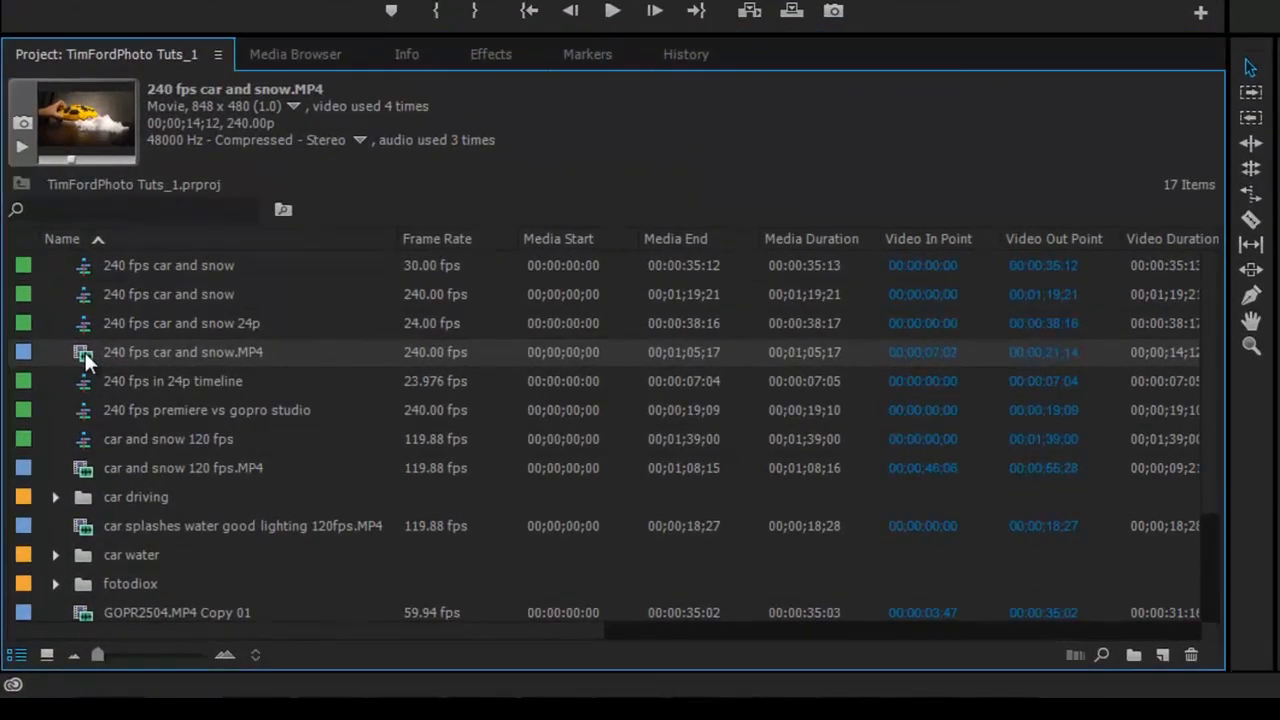
pyautogui.moveTo(1110, 630); pyautogui.dragTo(1167, 660)
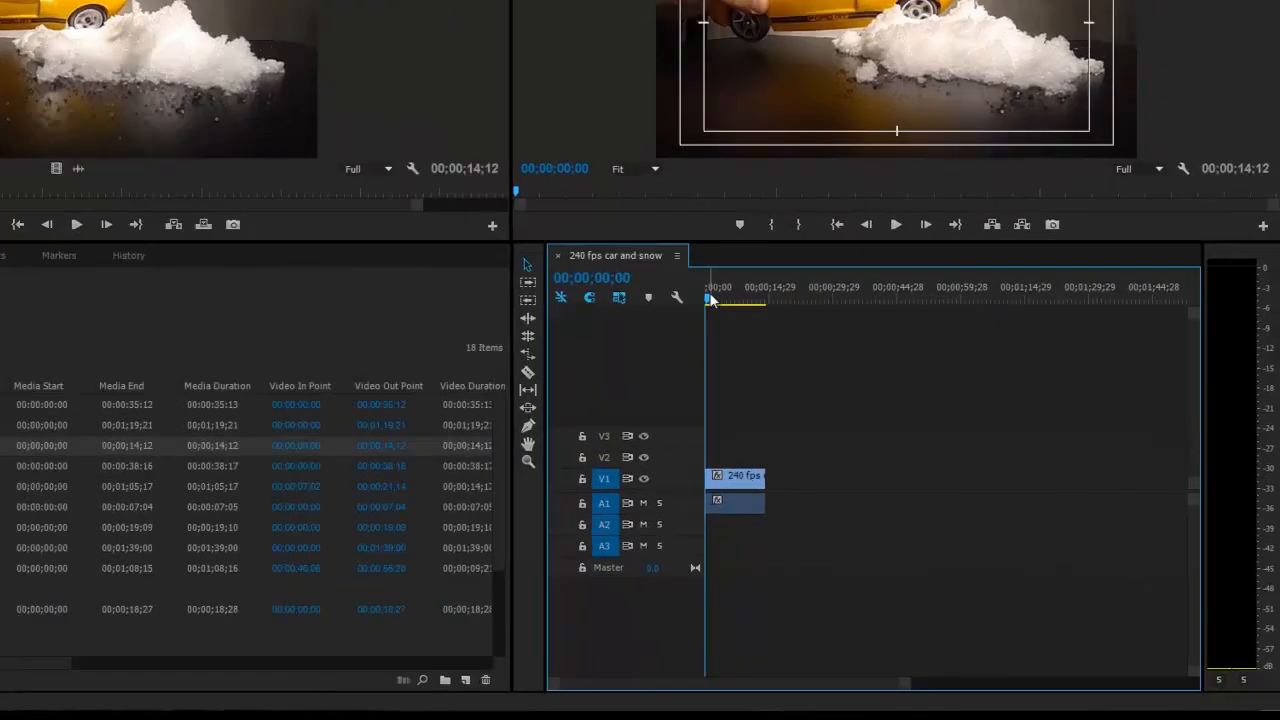
pyautogui.click(839, 381)
pyautogui.moveTo(458, 117); pyautogui.dragTo(441, 116)
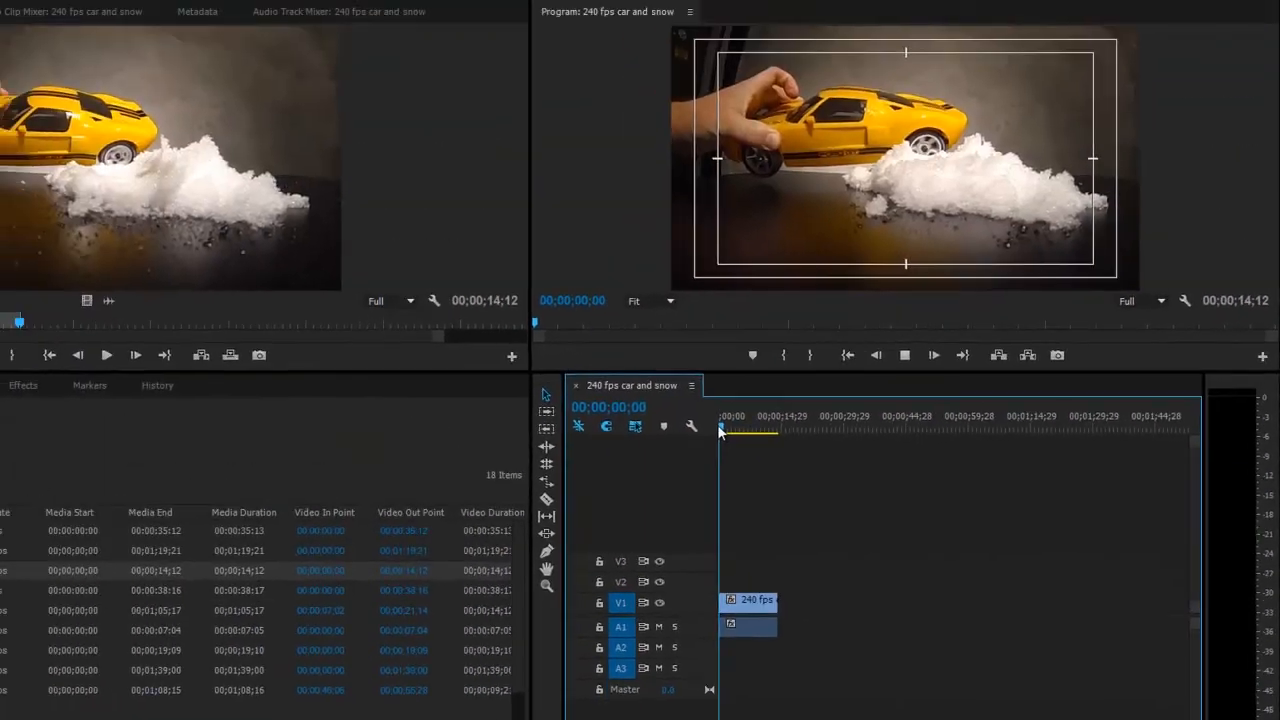
pyautogui.press('space')
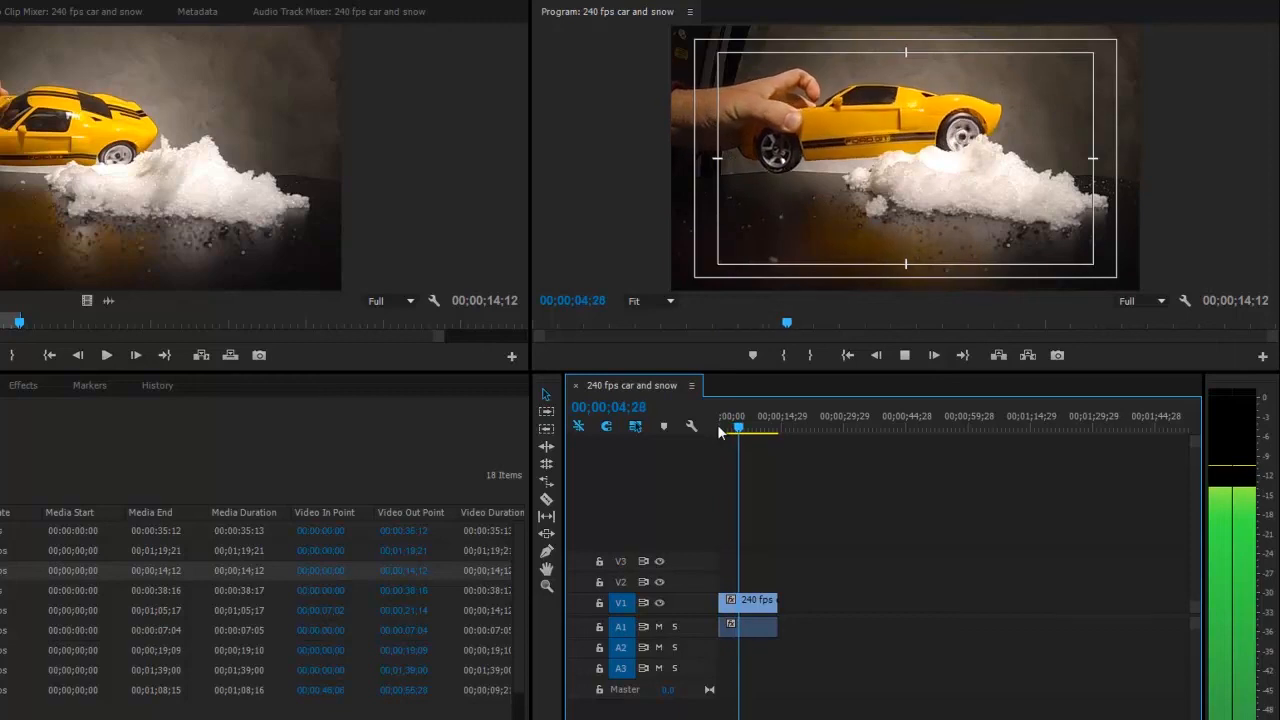
pyautogui.press('space')
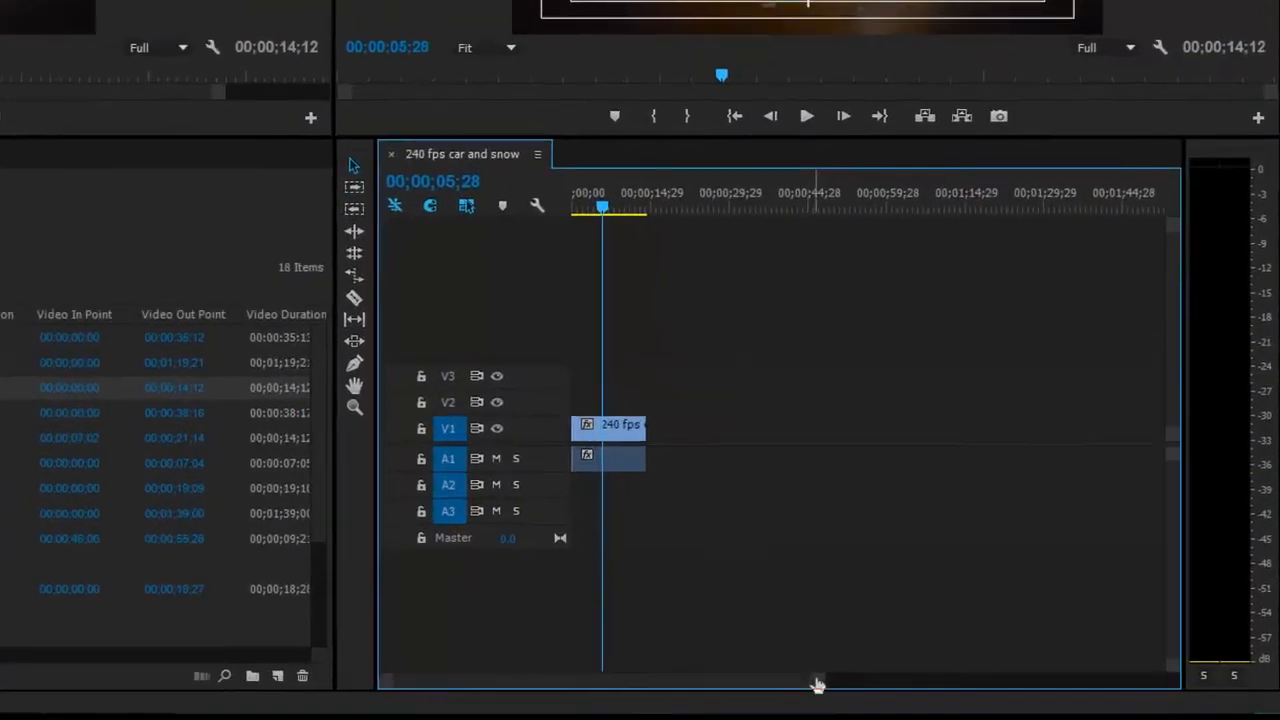
# Make the V1 track taller and set the video clip's line to show Time Remapping Speed.
pyautogui.moveTo(809, 671); pyautogui.dragTo(707, 670)
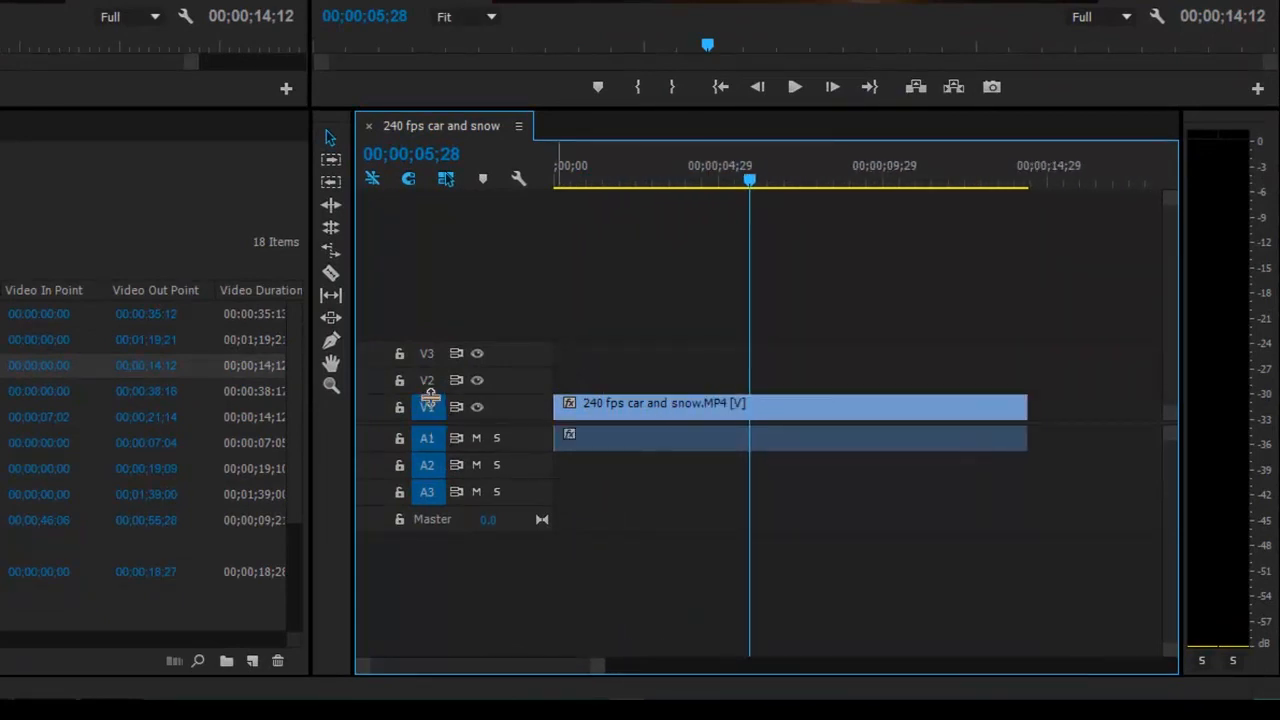
pyautogui.moveTo(431, 397); pyautogui.dragTo(433, 327)
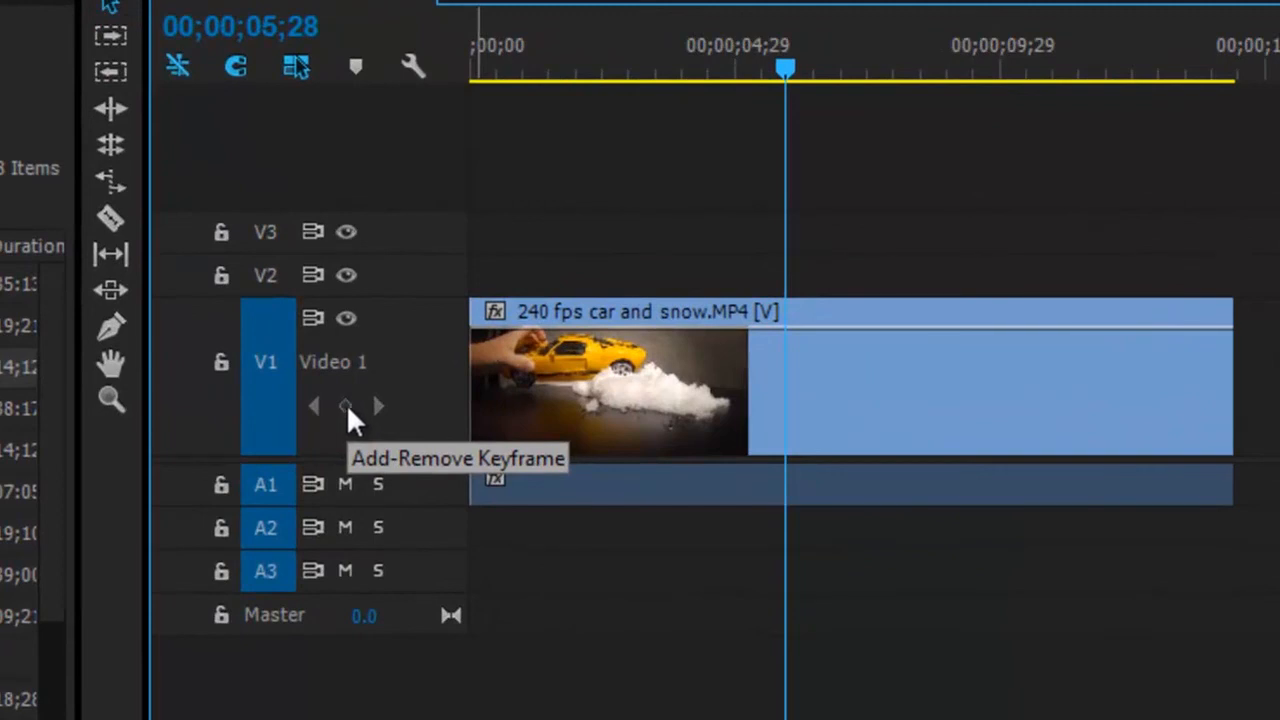
pyautogui.click(494, 314)
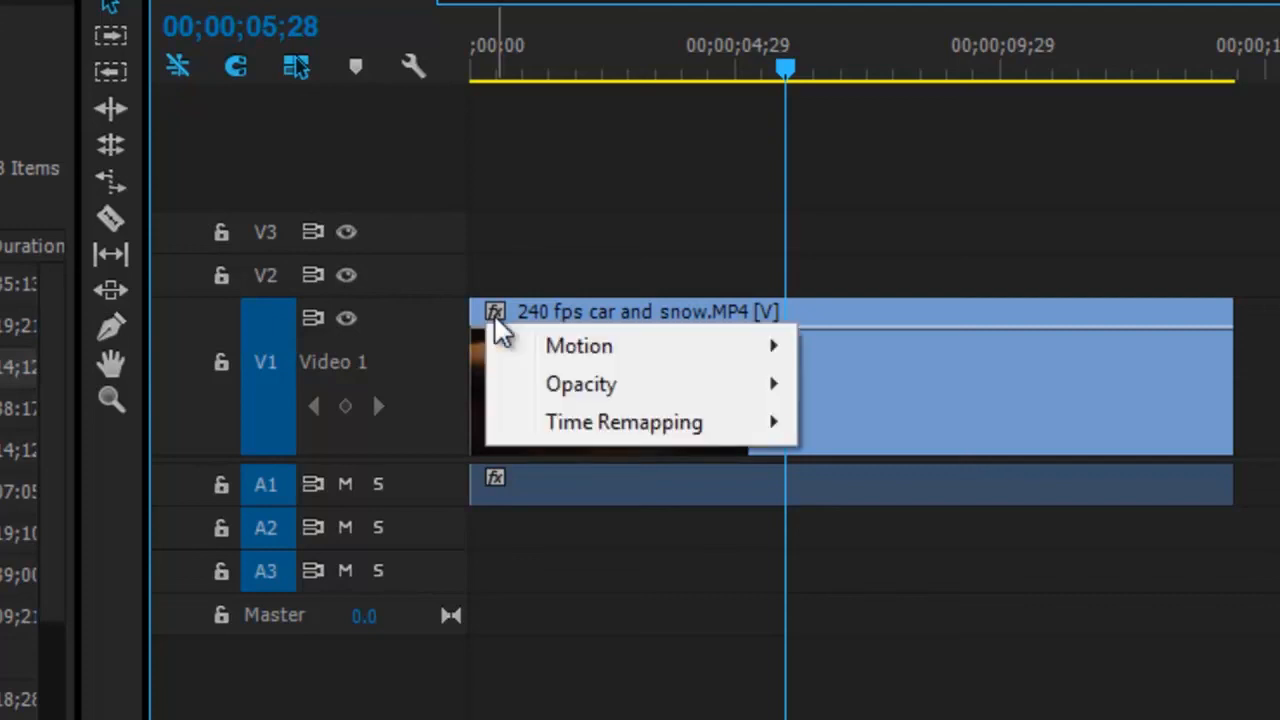
pyautogui.moveTo(594, 437)
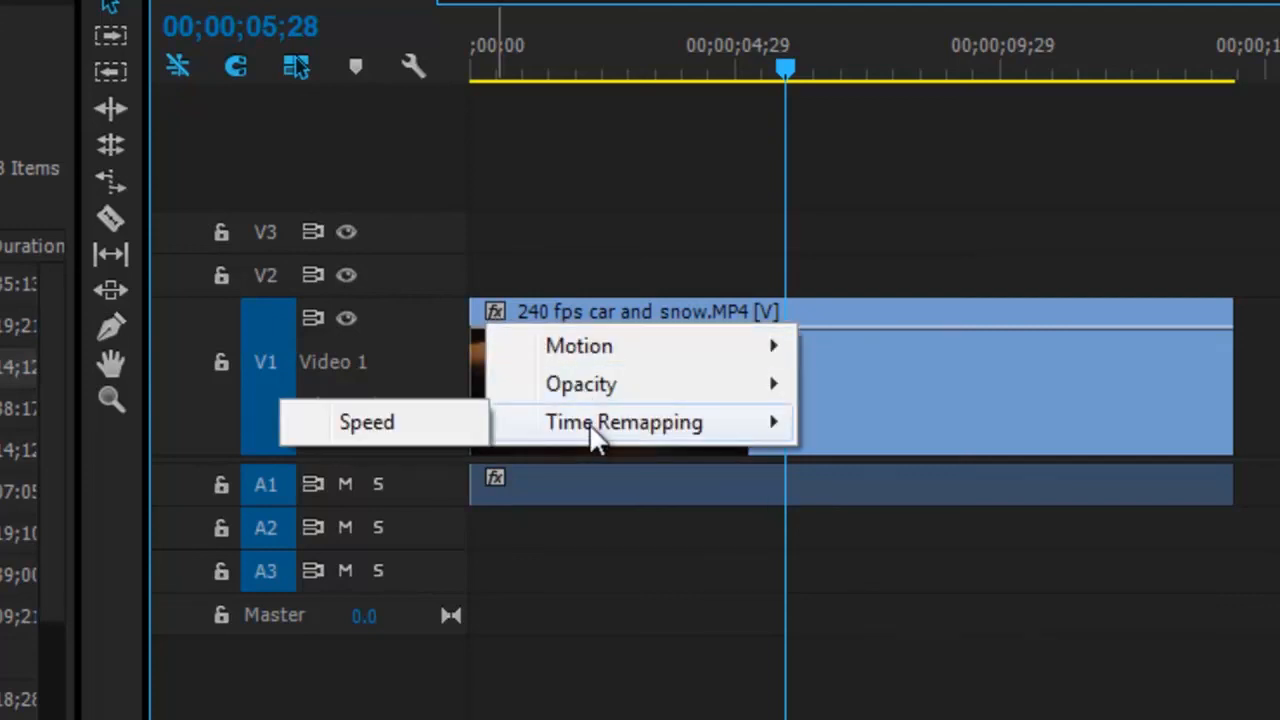
pyautogui.click(385, 423)
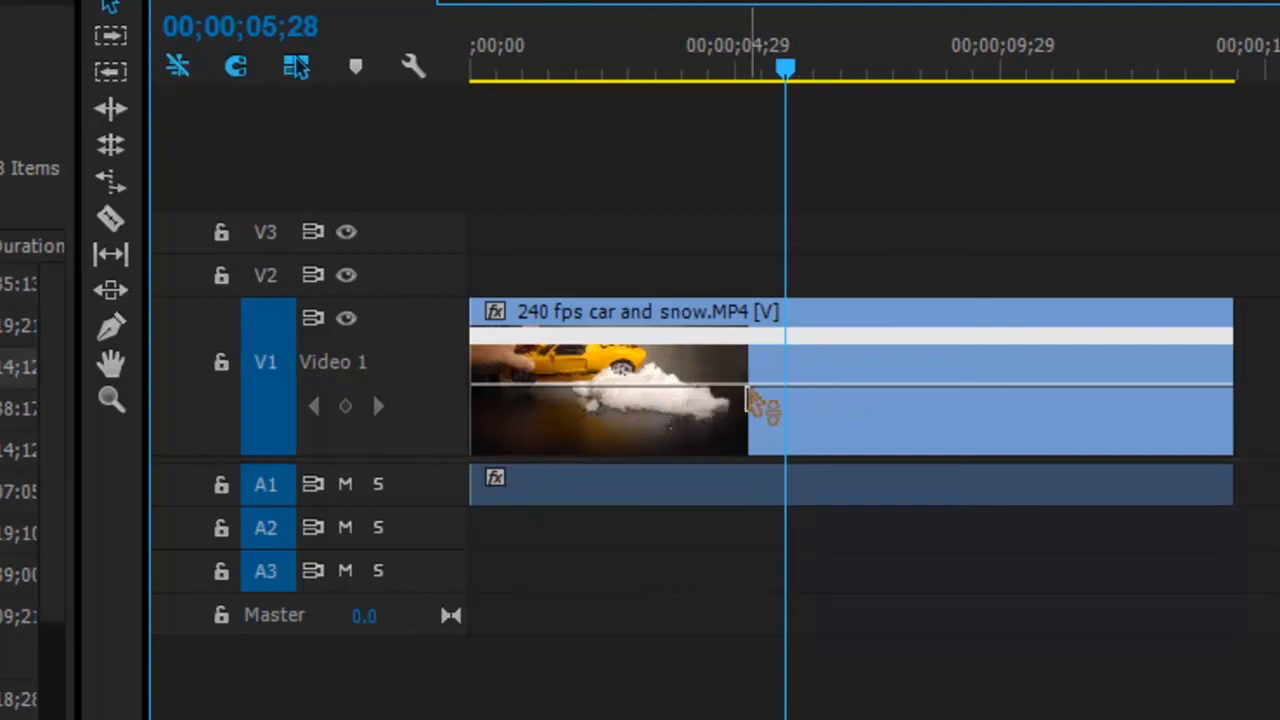
# Slow the whole clip with its speed line, stretching the video to about 00;01;12;06.
pyautogui.moveTo(752, 405); pyautogui.dragTo(757, 524)
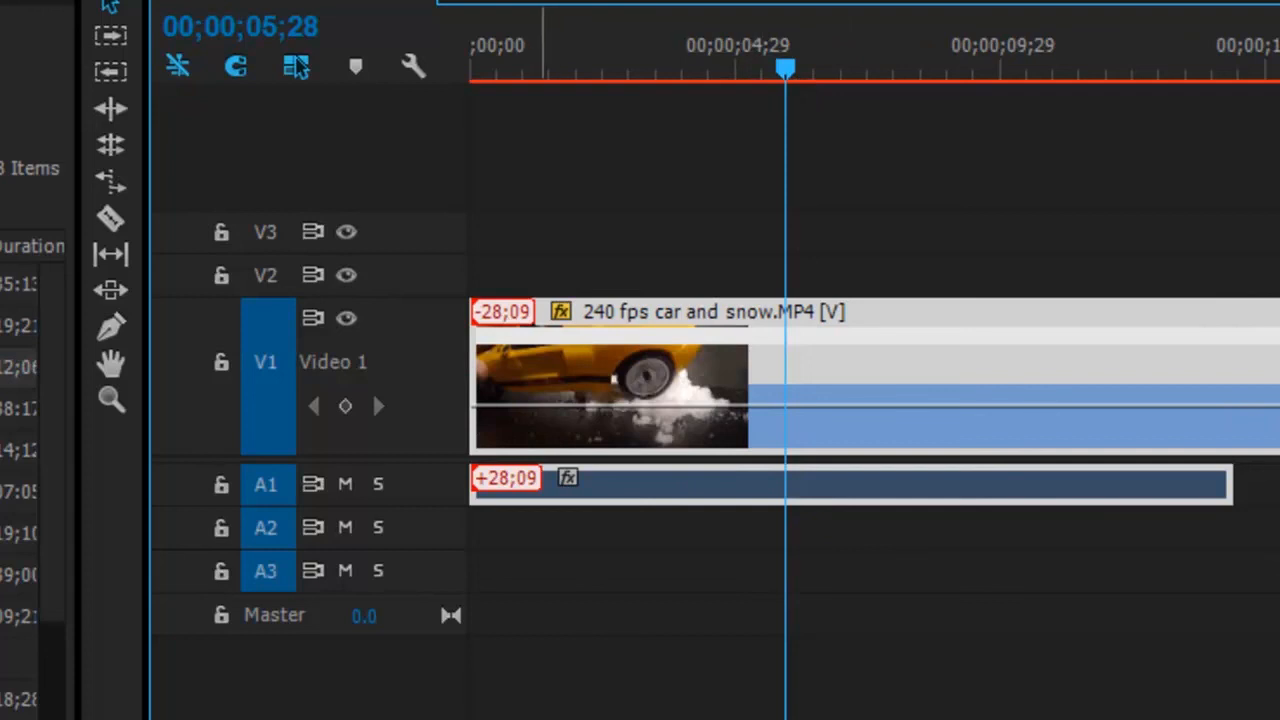
pyautogui.press('-')
pyautogui.press('-')
pyautogui.press('-')
pyautogui.press('-')
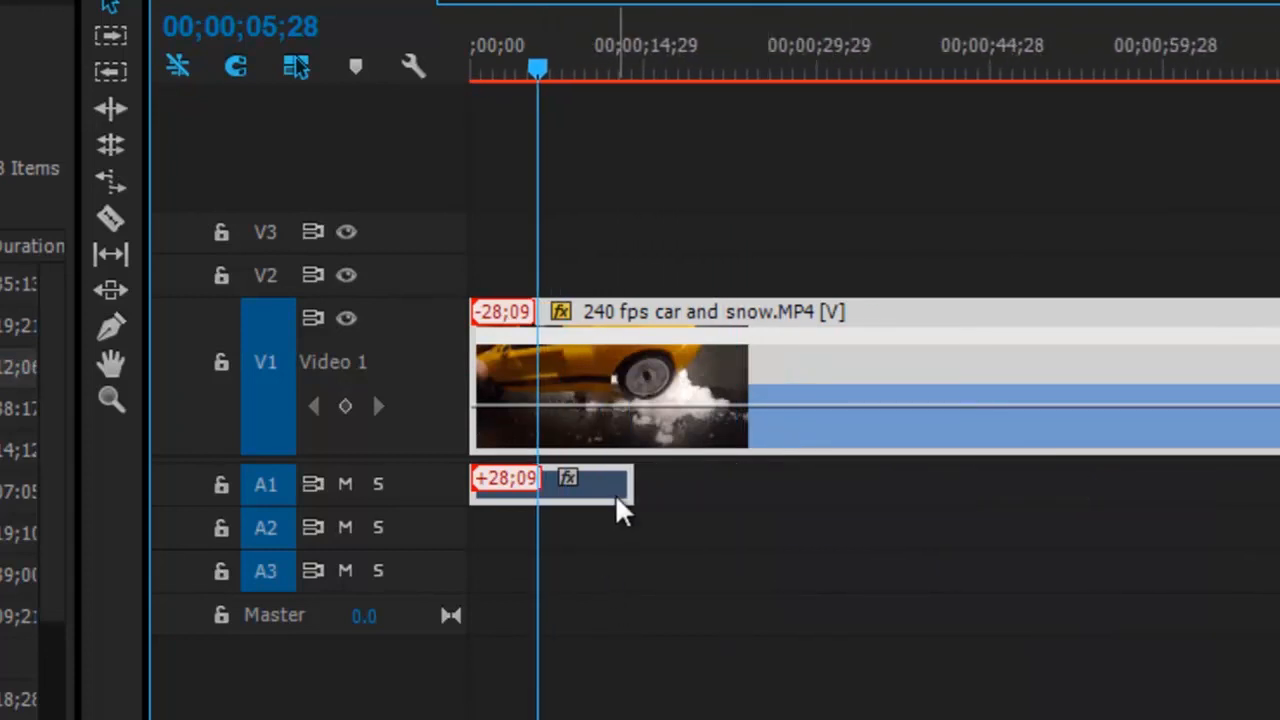
# Mute audio track A1 and play the slowed clip in an enlarged program view from the start to 00;00;07;15.
pyautogui.click(343, 485)
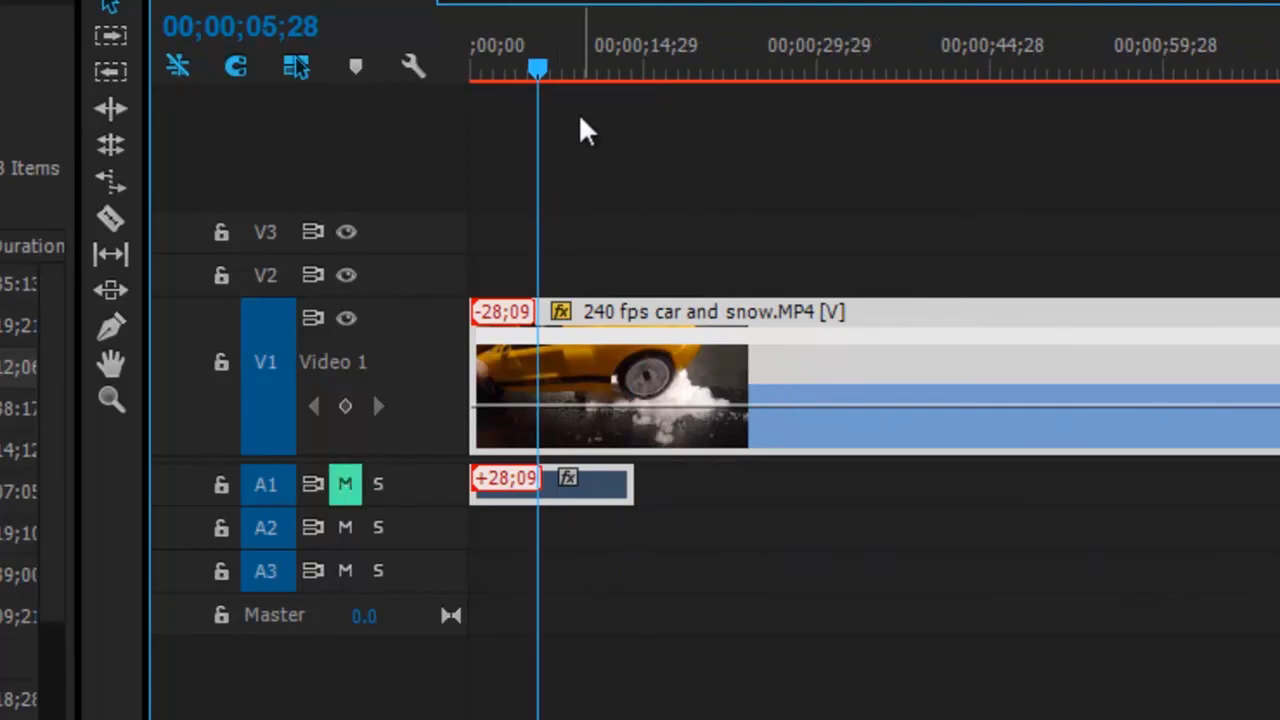
pyautogui.moveTo(532, 70); pyautogui.dragTo(472, 72)
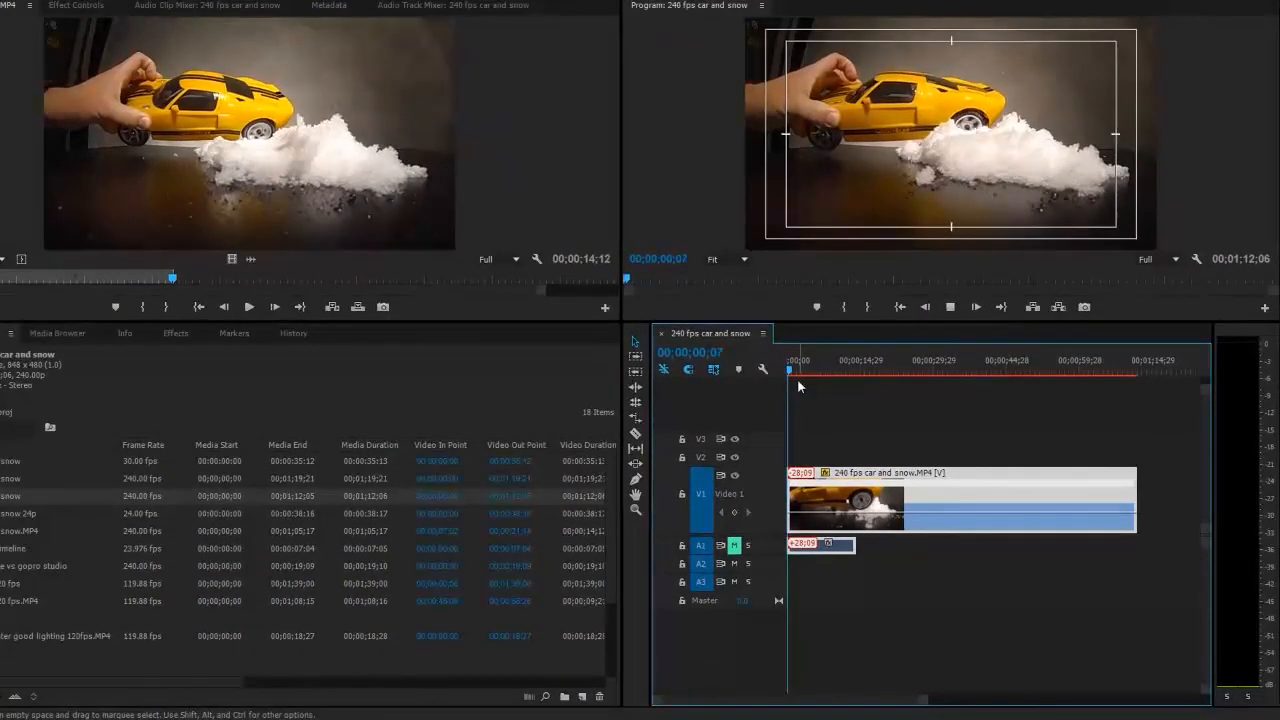
pyautogui.click(692, 185)
pyautogui.press('`')
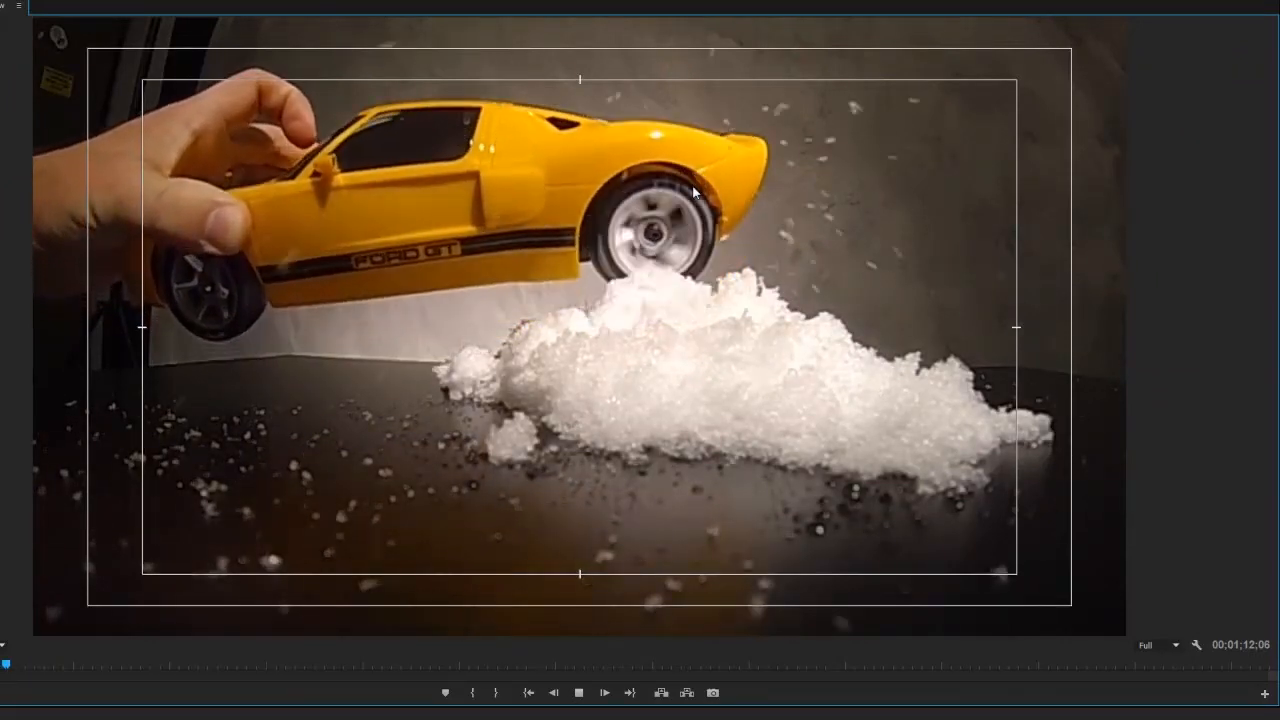
pyautogui.press('space')
pyautogui.press('`')
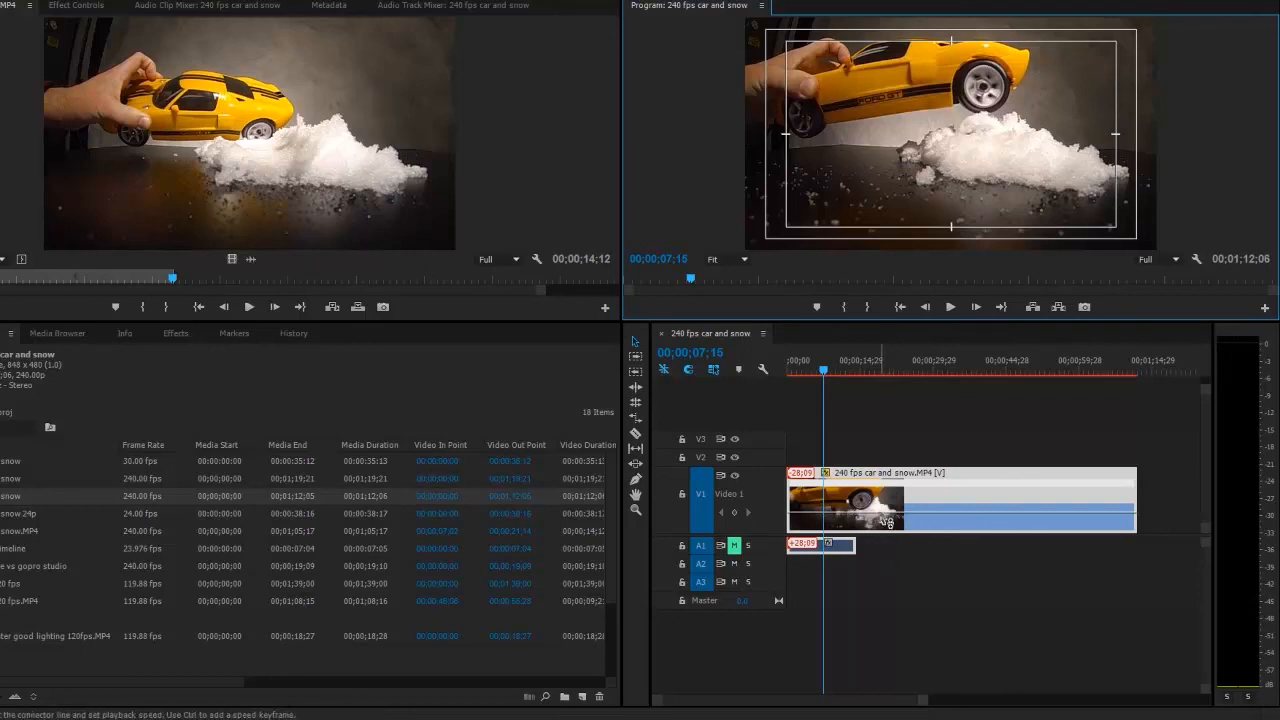
# Undo the slowdown of the whole clip and add a speed keyframe at 00;00;01;05.
pyautogui.moveTo(888, 522); pyautogui.dragTo(881, 519)
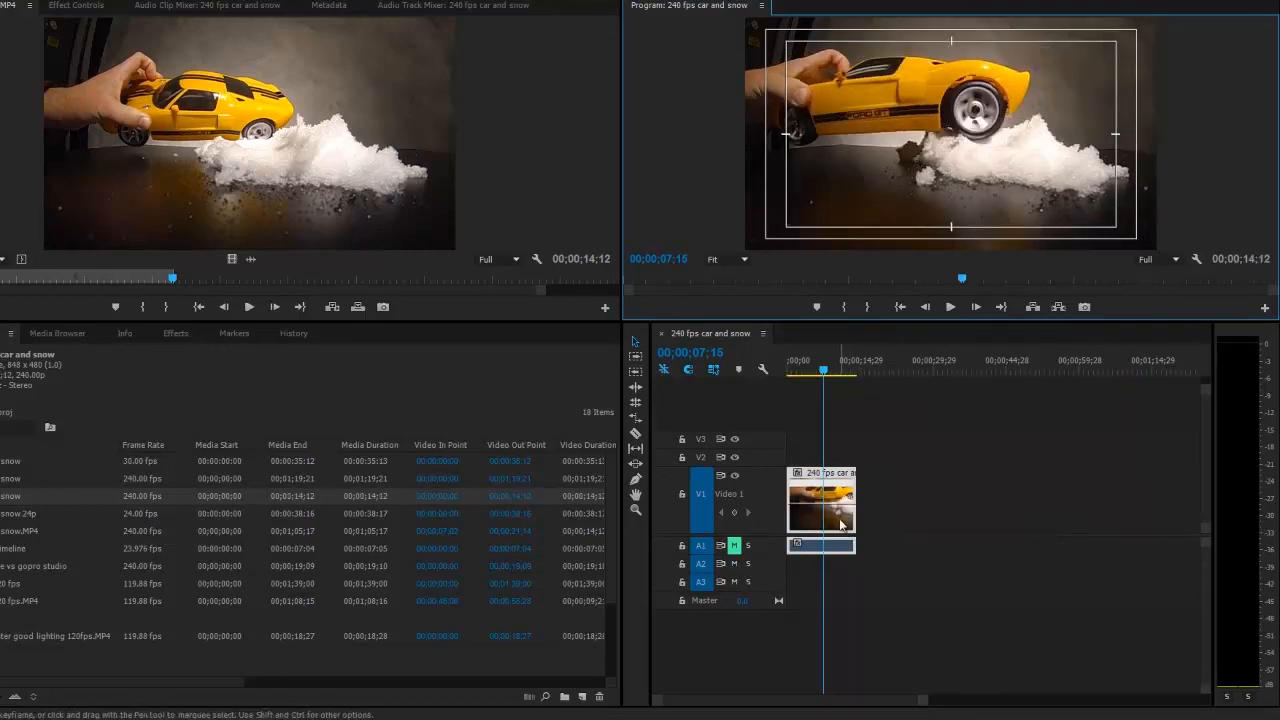
pyautogui.moveTo(922, 699); pyautogui.dragTo(876, 699)
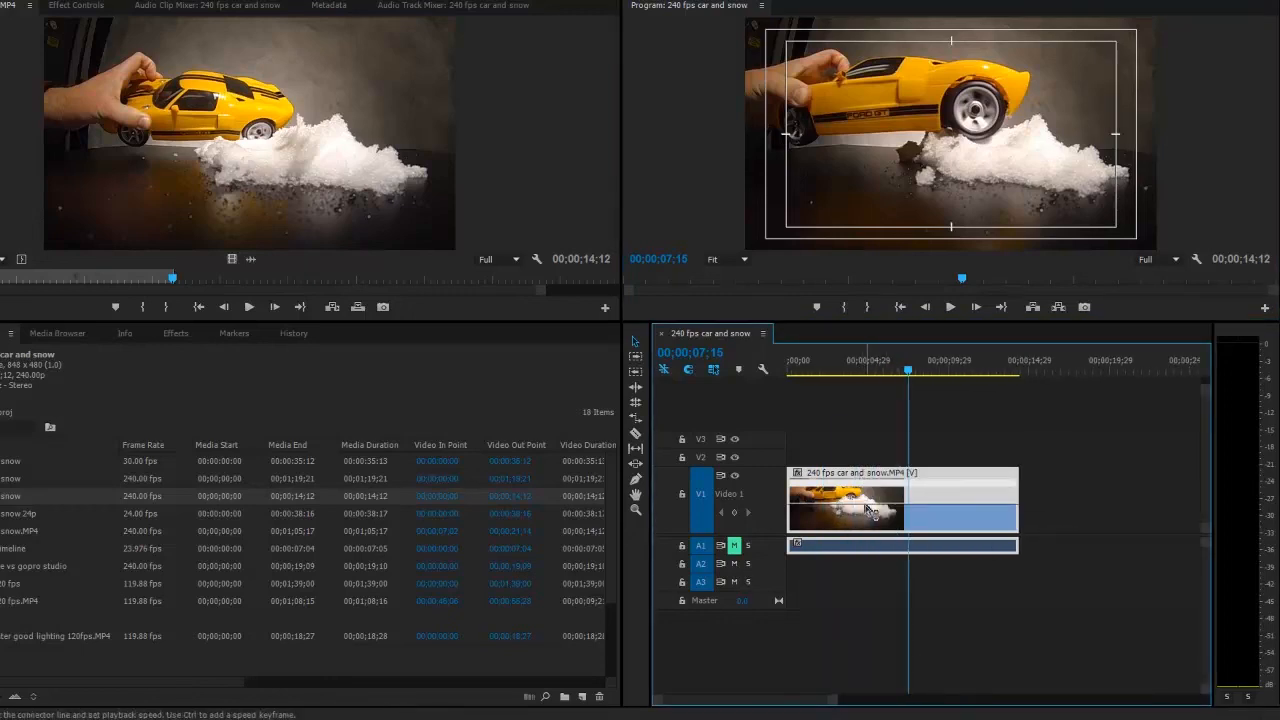
pyautogui.moveTo(908, 377); pyautogui.dragTo(806, 368)
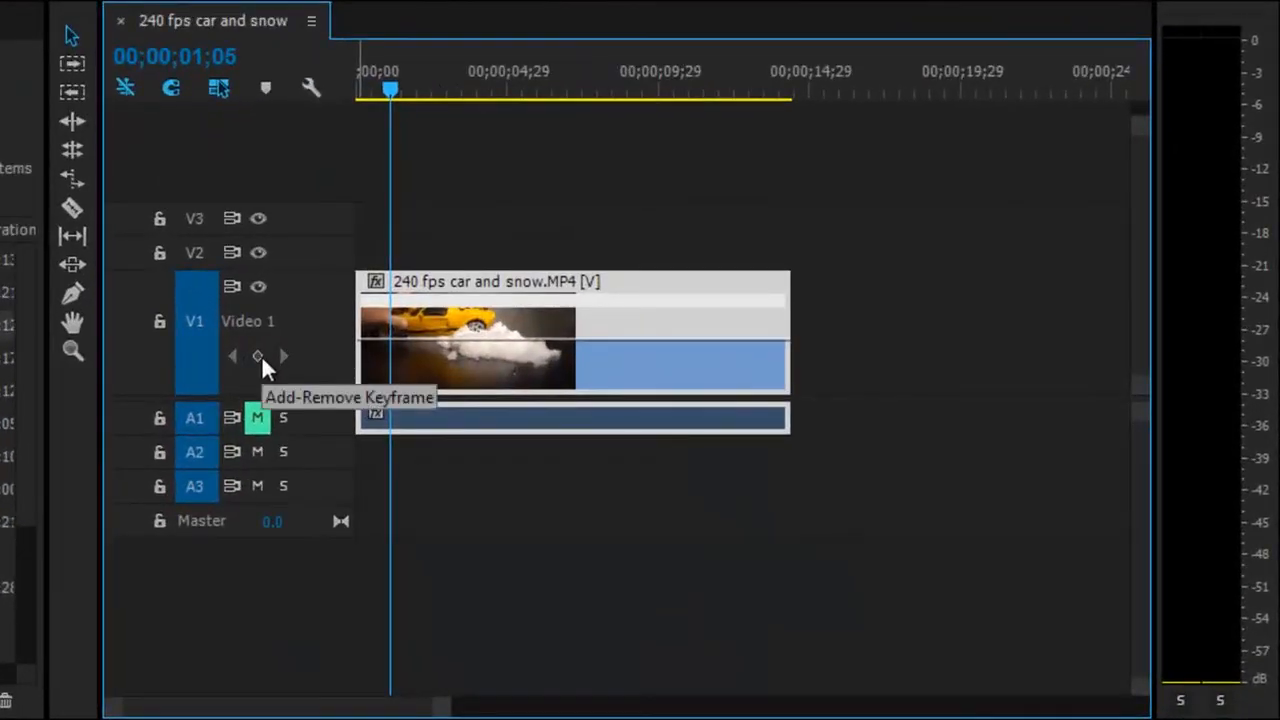
pyautogui.click(258, 357)
# Add two more speed keyframes to the clip at 00;00;08;22 and 00;00;11;29.
pyautogui.moveTo(445, 712); pyautogui.dragTo(389, 712)
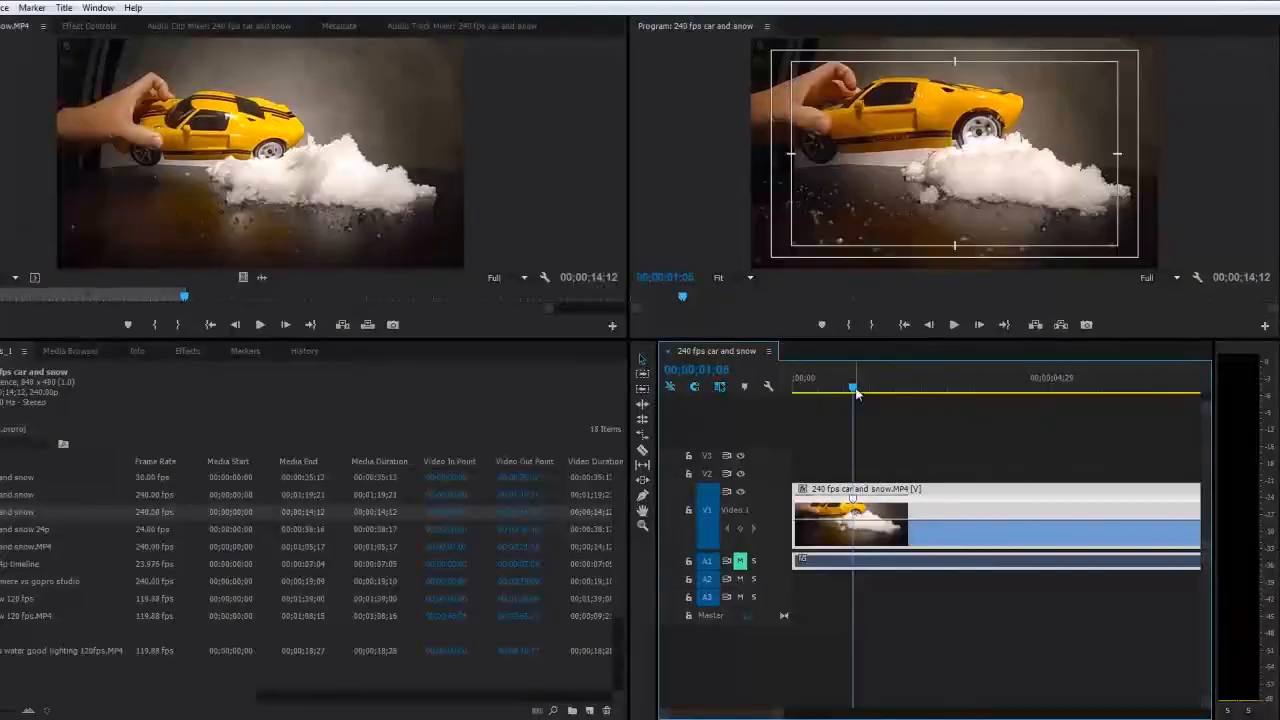
pyautogui.moveTo(835, 373); pyautogui.dragTo(1092, 404)
pyautogui.moveTo(790, 713); pyautogui.dragTo(834, 714)
pyautogui.moveTo(894, 388); pyautogui.dragTo(947, 390)
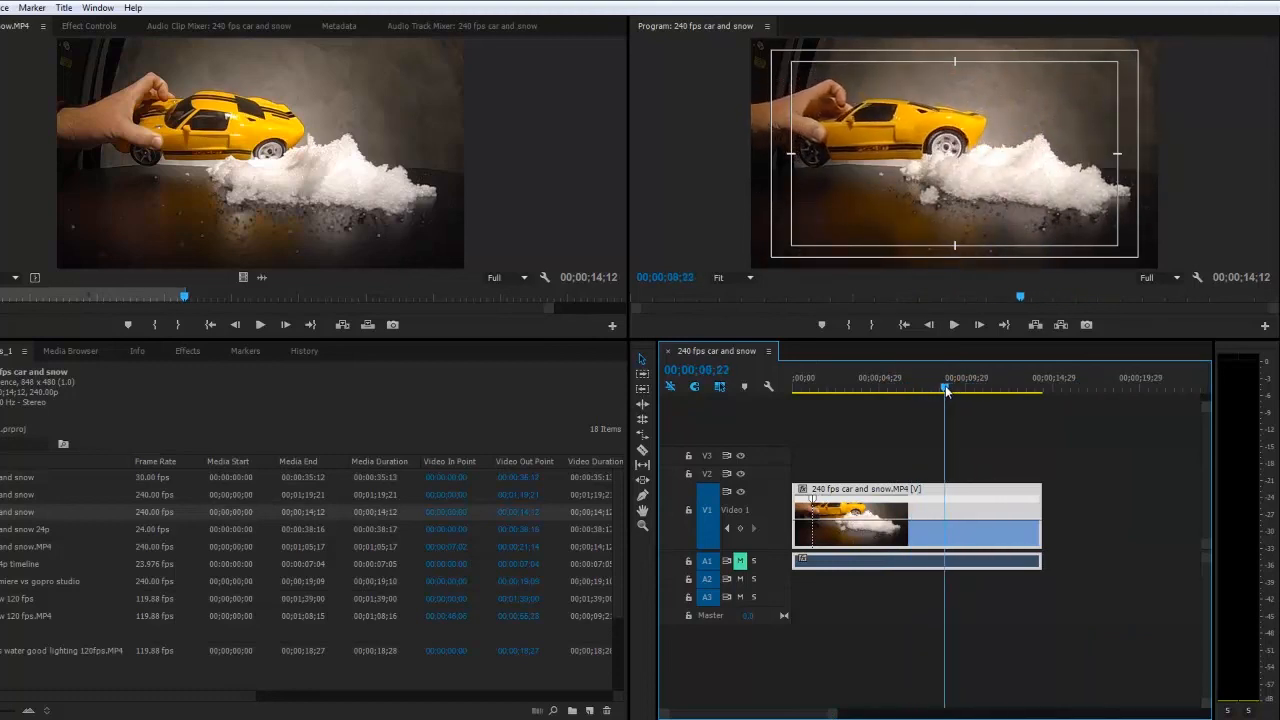
pyautogui.click(741, 530)
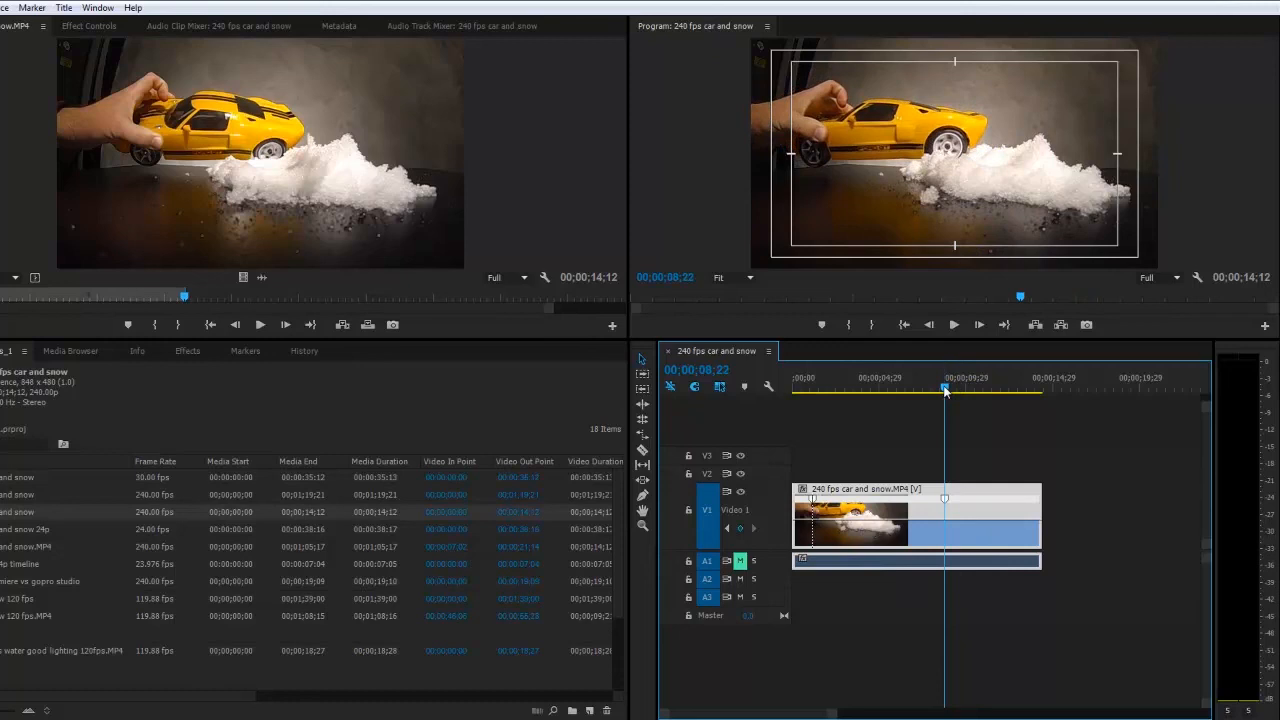
pyautogui.moveTo(945, 390); pyautogui.dragTo(1002, 390)
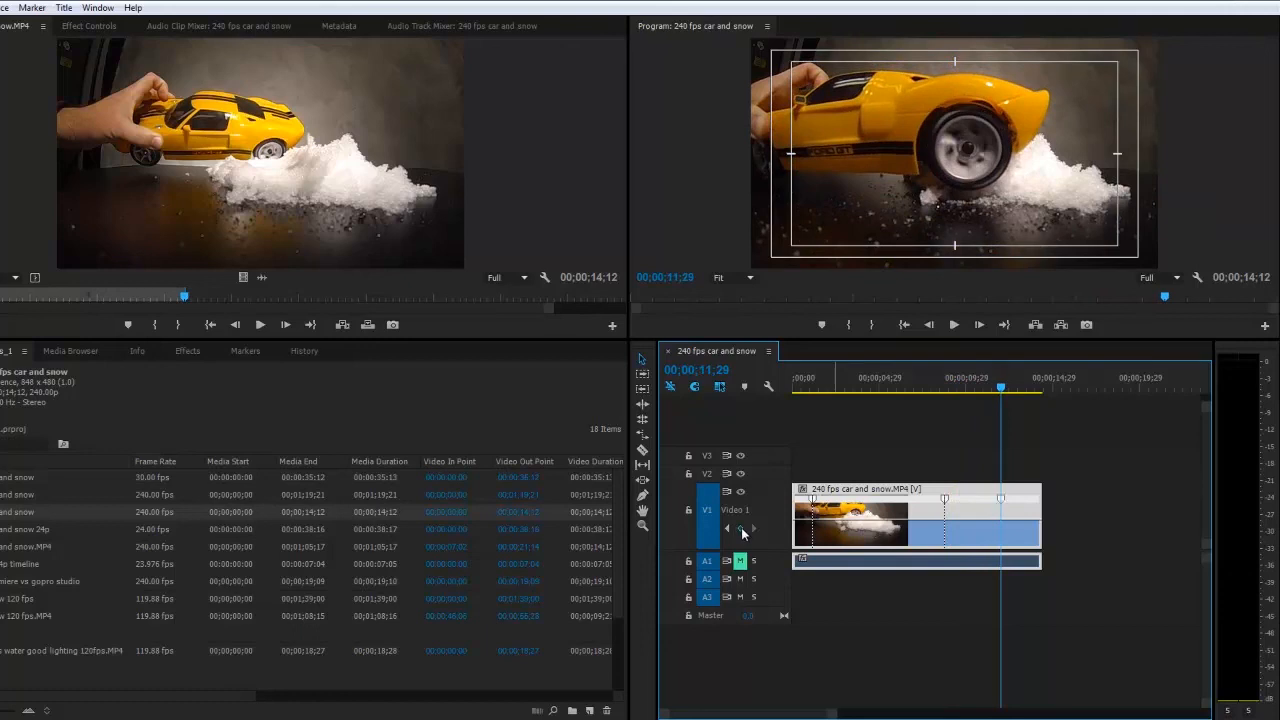
# Slow the section before the first speed keyframe, stretching it to about 6 seconds, and return the playhead to the sequence start.
pyautogui.moveTo(1001, 390); pyautogui.dragTo(783, 371)
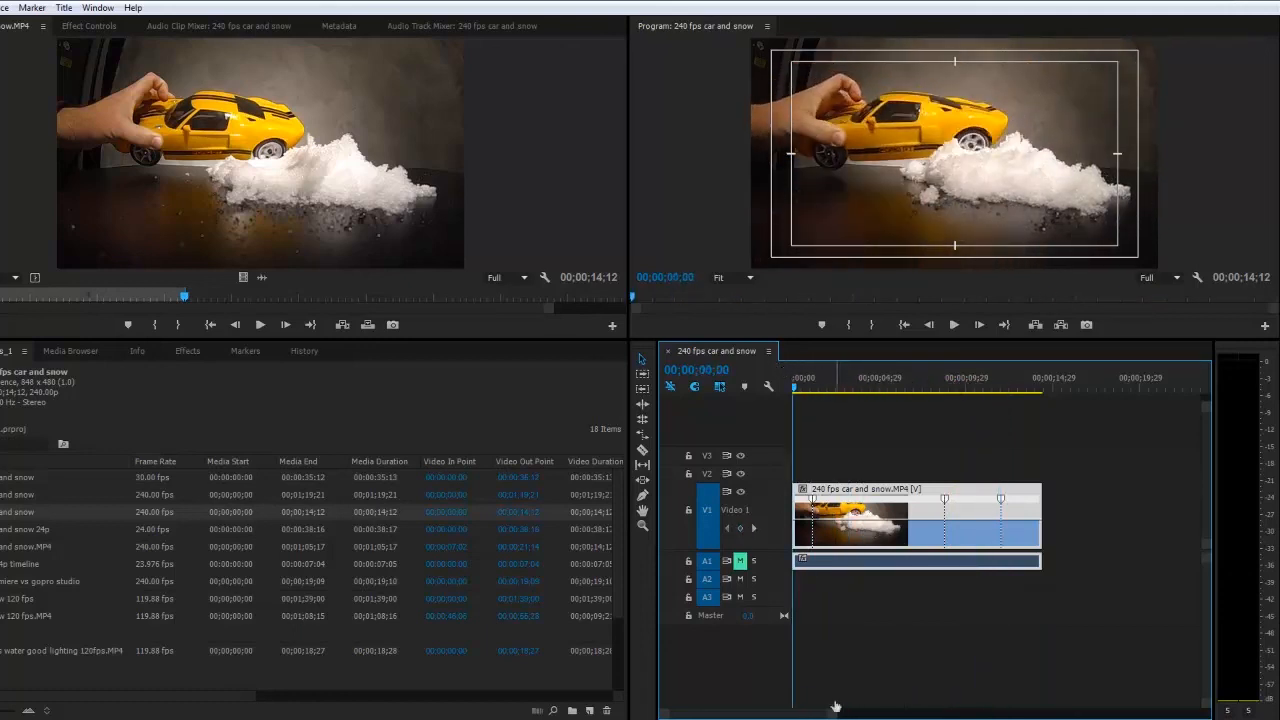
pyautogui.moveTo(831, 712); pyautogui.dragTo(803, 714)
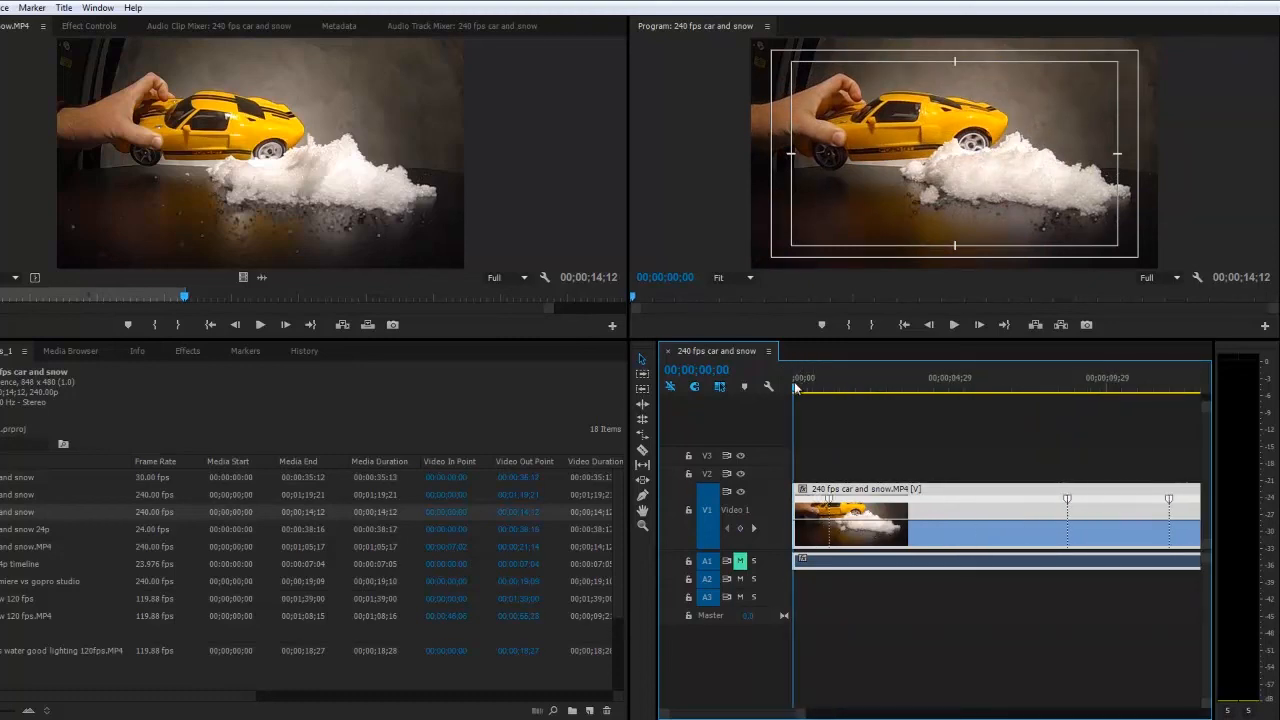
pyautogui.moveTo(796, 388); pyautogui.dragTo(815, 390)
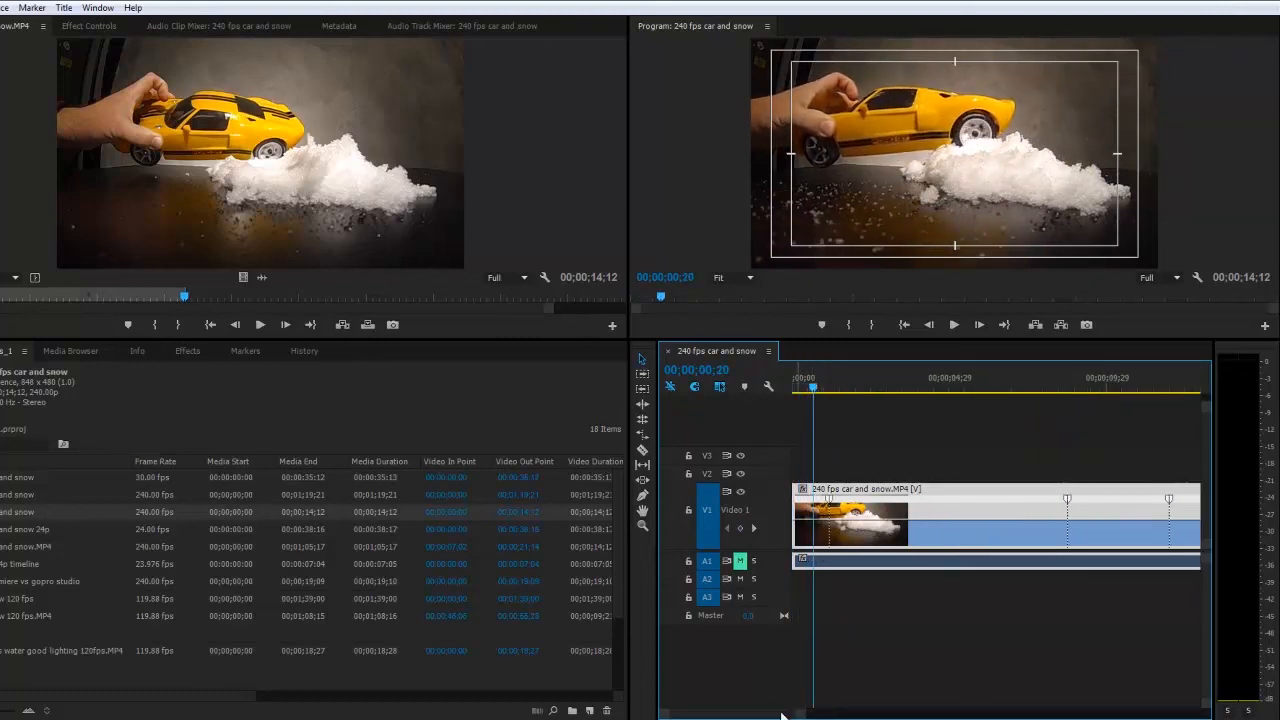
pyautogui.moveTo(801, 714); pyautogui.dragTo(780, 714)
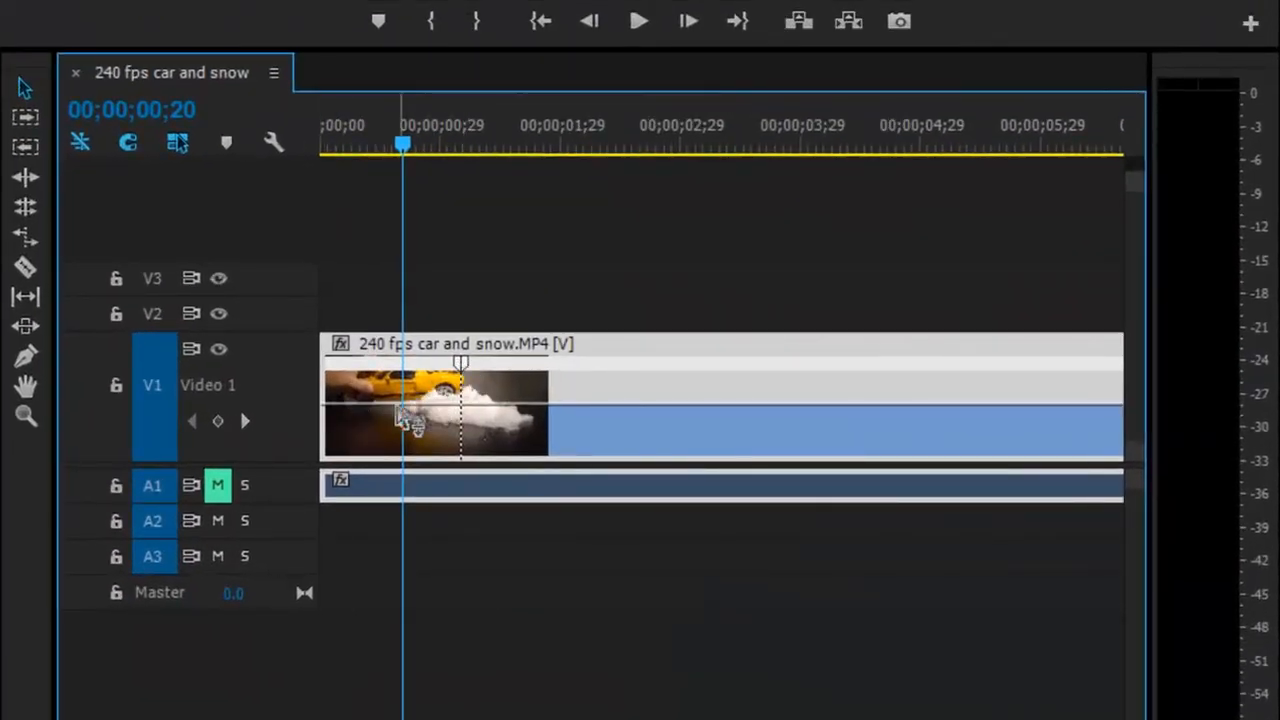
pyautogui.moveTo(409, 420); pyautogui.dragTo(386, 521)
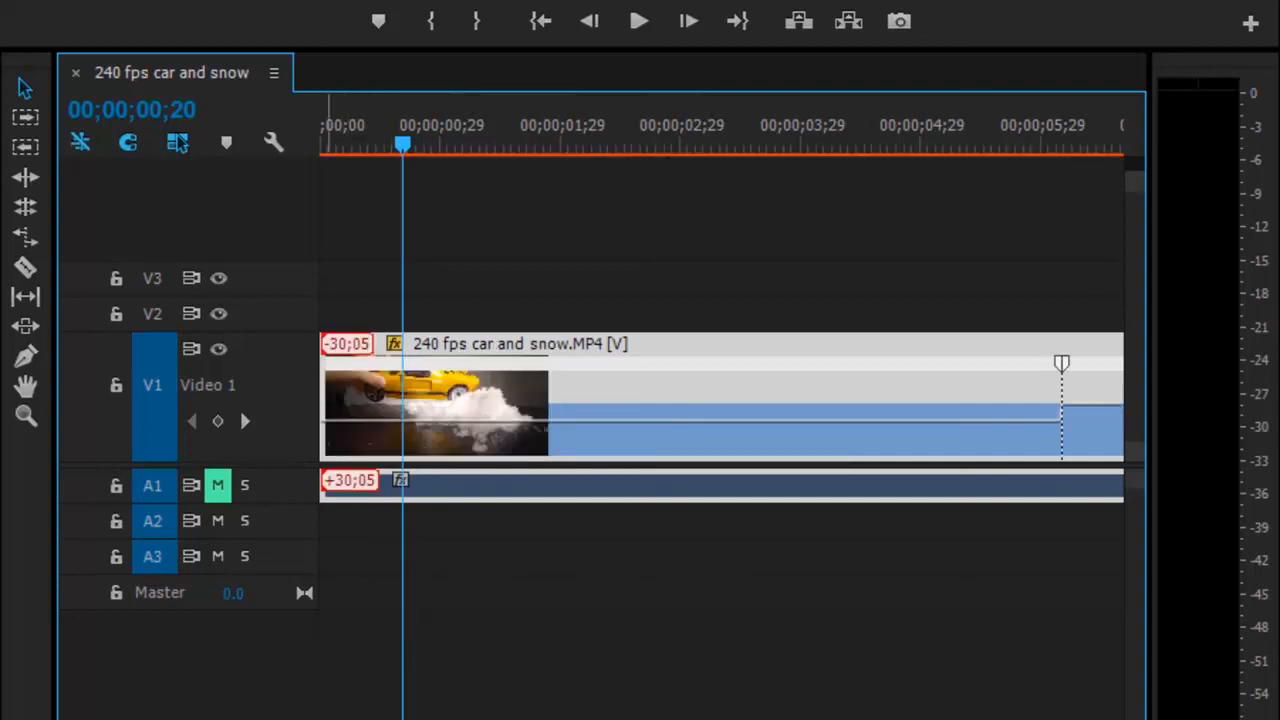
pyautogui.press('-')
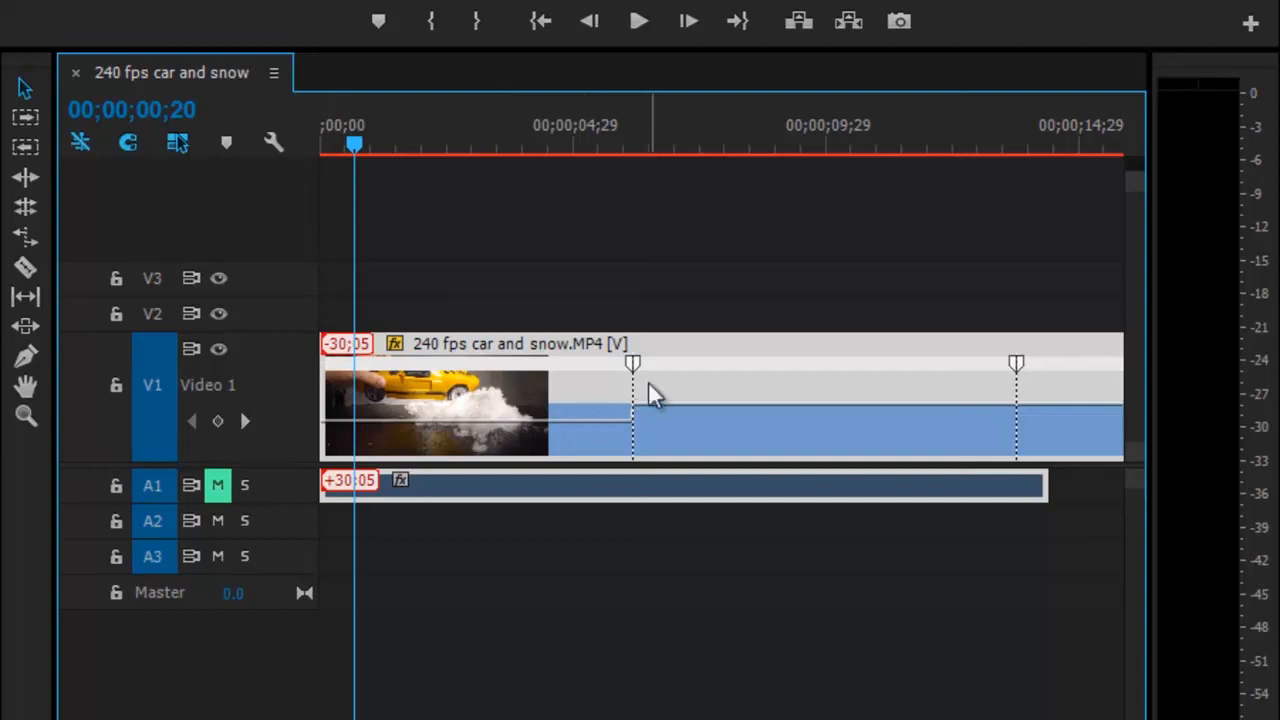
pyautogui.moveTo(360, 130); pyautogui.dragTo(315, 128)
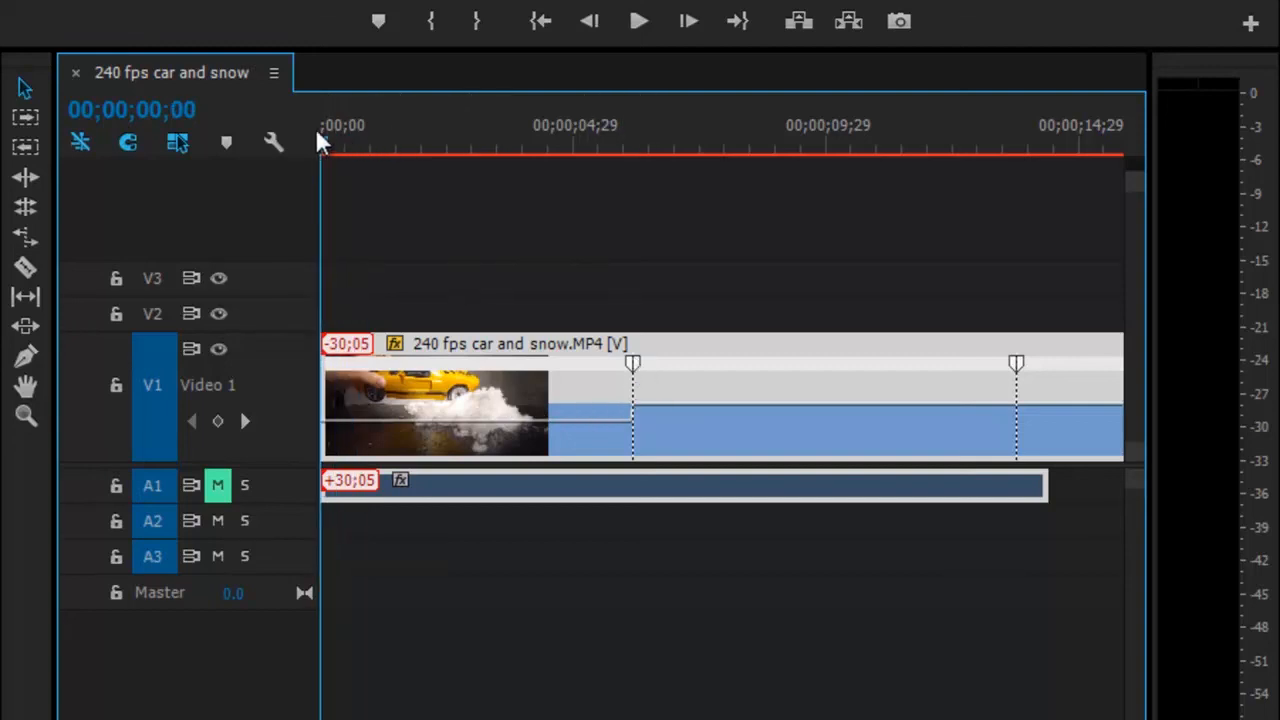
# Play the sequence from the start past the first speed keyframe, stopping at 00;00;07;03.
pyautogui.press('space')
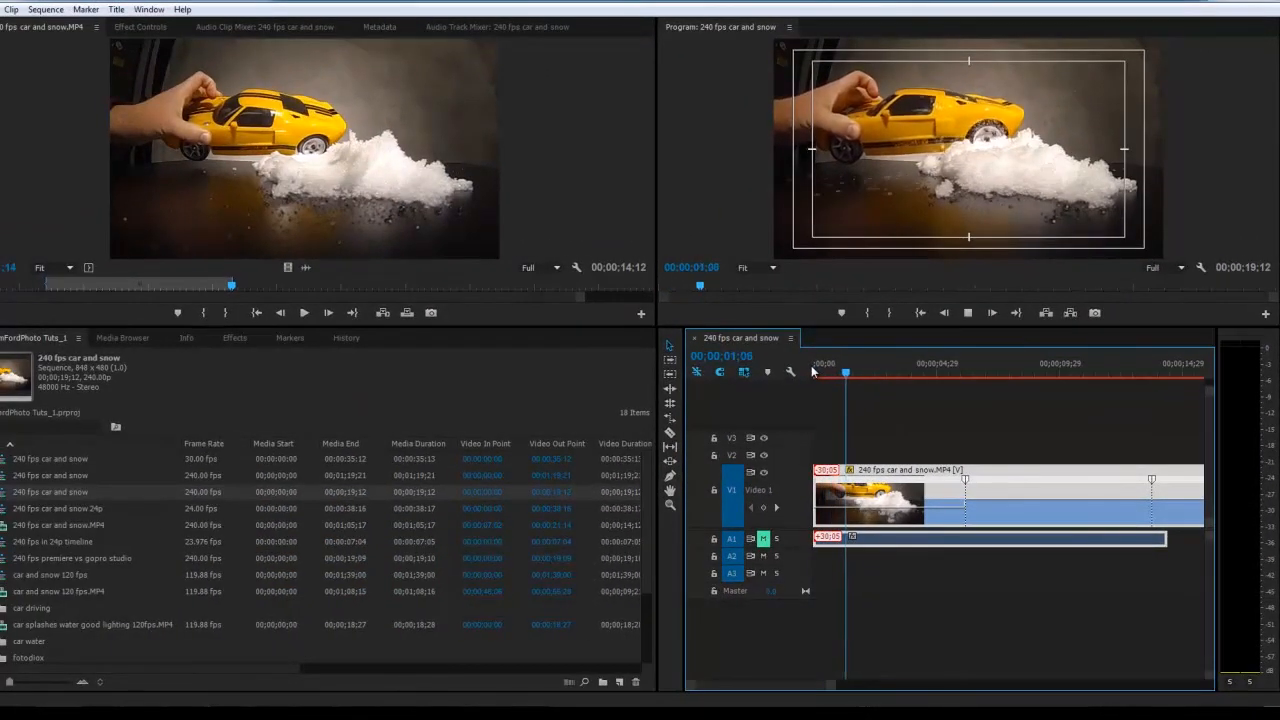
pyautogui.moveTo(881, 373); pyautogui.dragTo(948, 375)
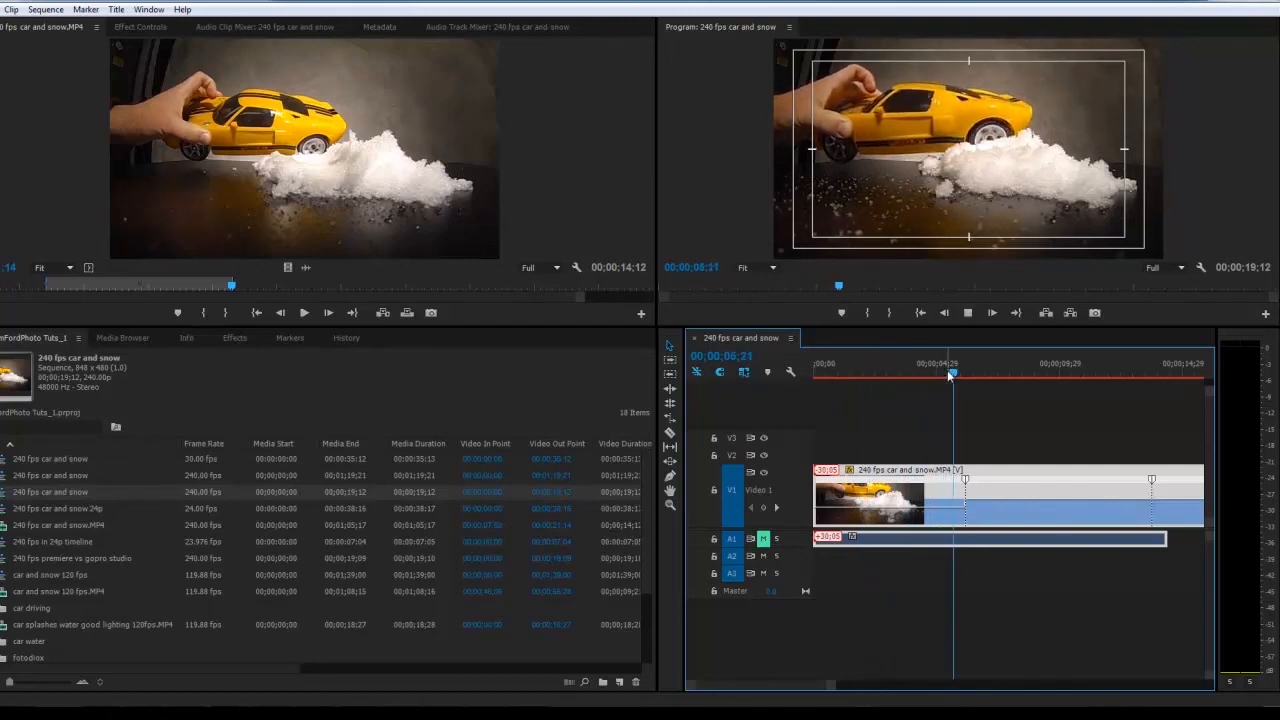
pyautogui.press('space')
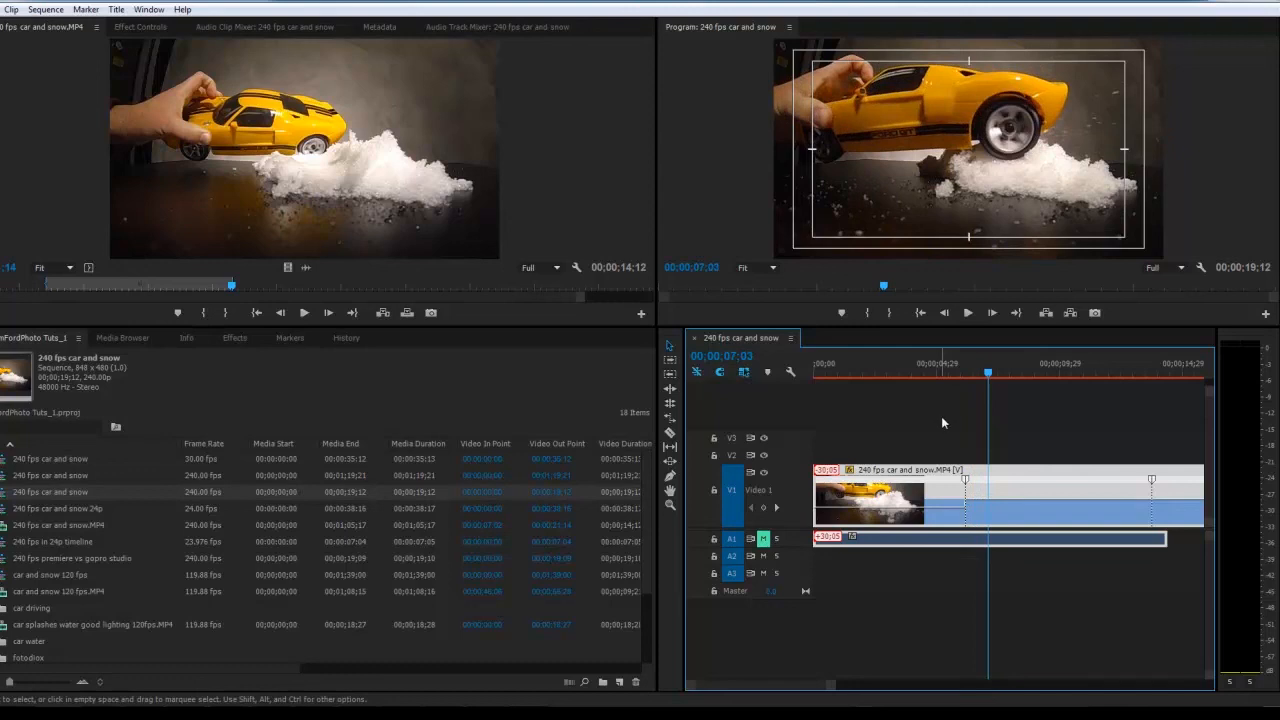
# Split the first speed keyframe into a short gradual ramp ending at about 00;00;06;06 and play the transition.
pyautogui.moveTo(998, 370); pyautogui.dragTo(965, 366)
pyautogui.moveTo(835, 688); pyautogui.dragTo(777, 690)
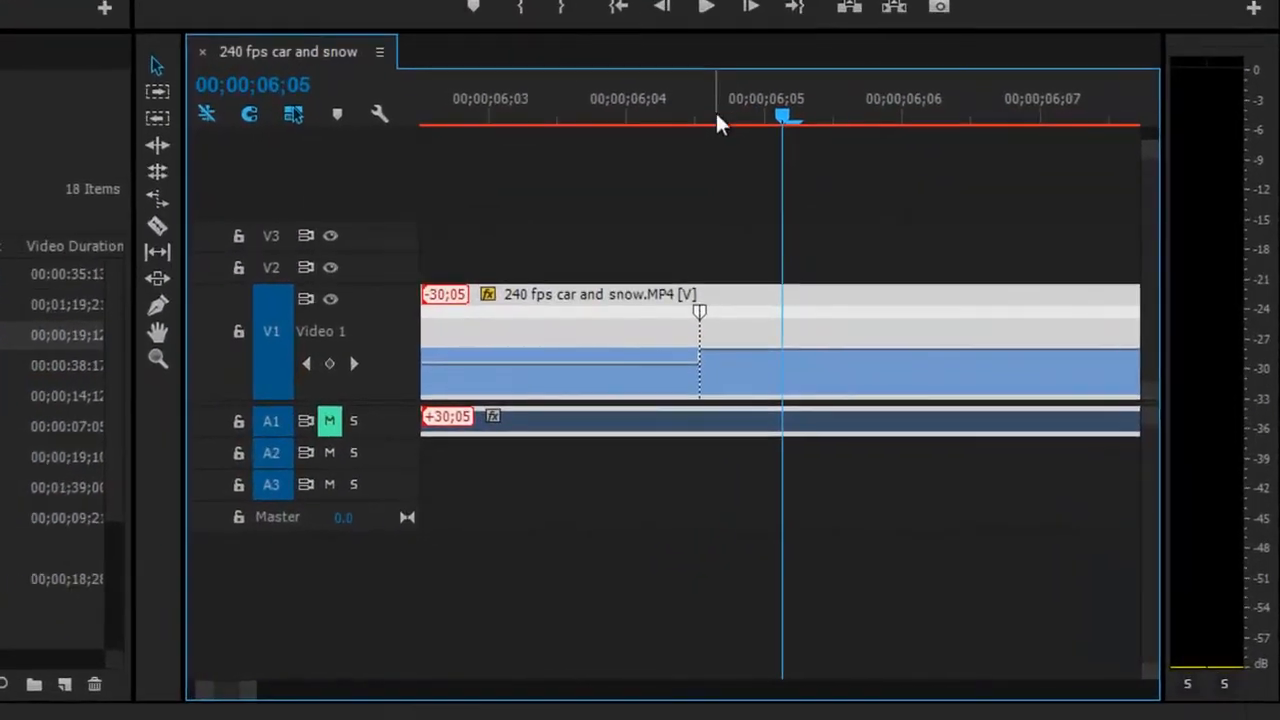
pyautogui.moveTo(972, 375); pyautogui.dragTo(966, 359)
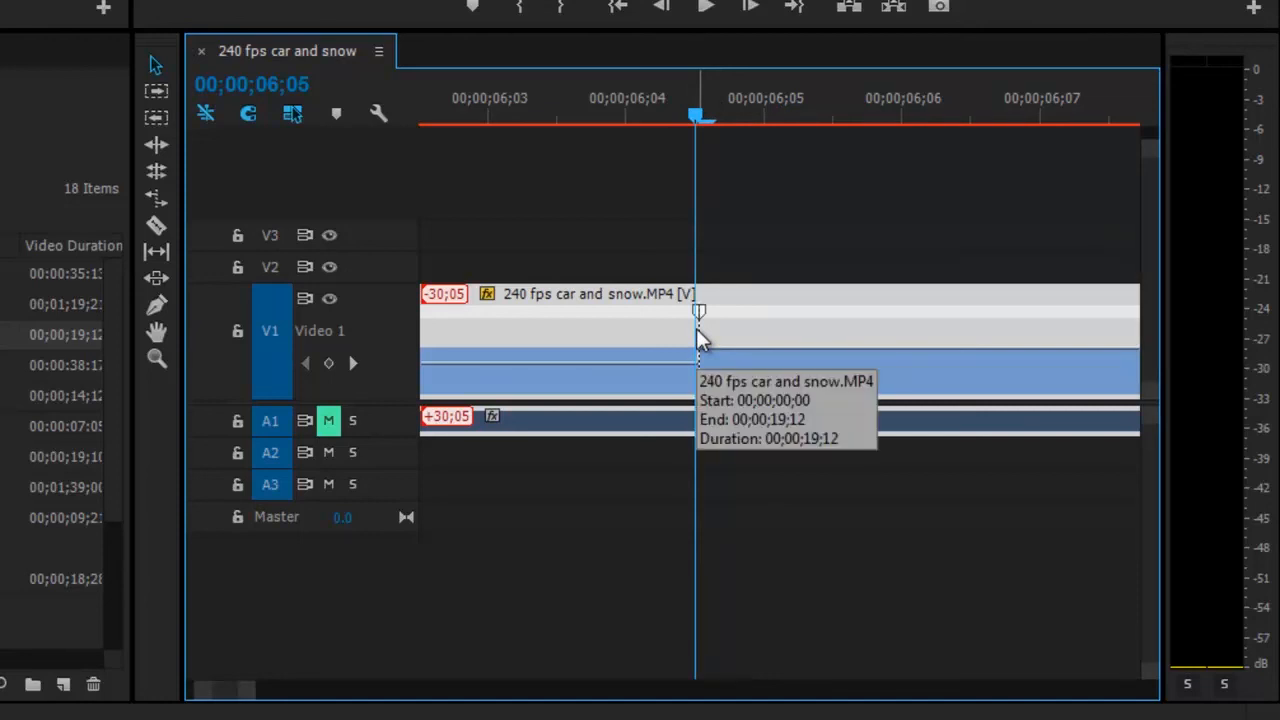
pyautogui.moveTo(706, 322); pyautogui.dragTo(932, 333)
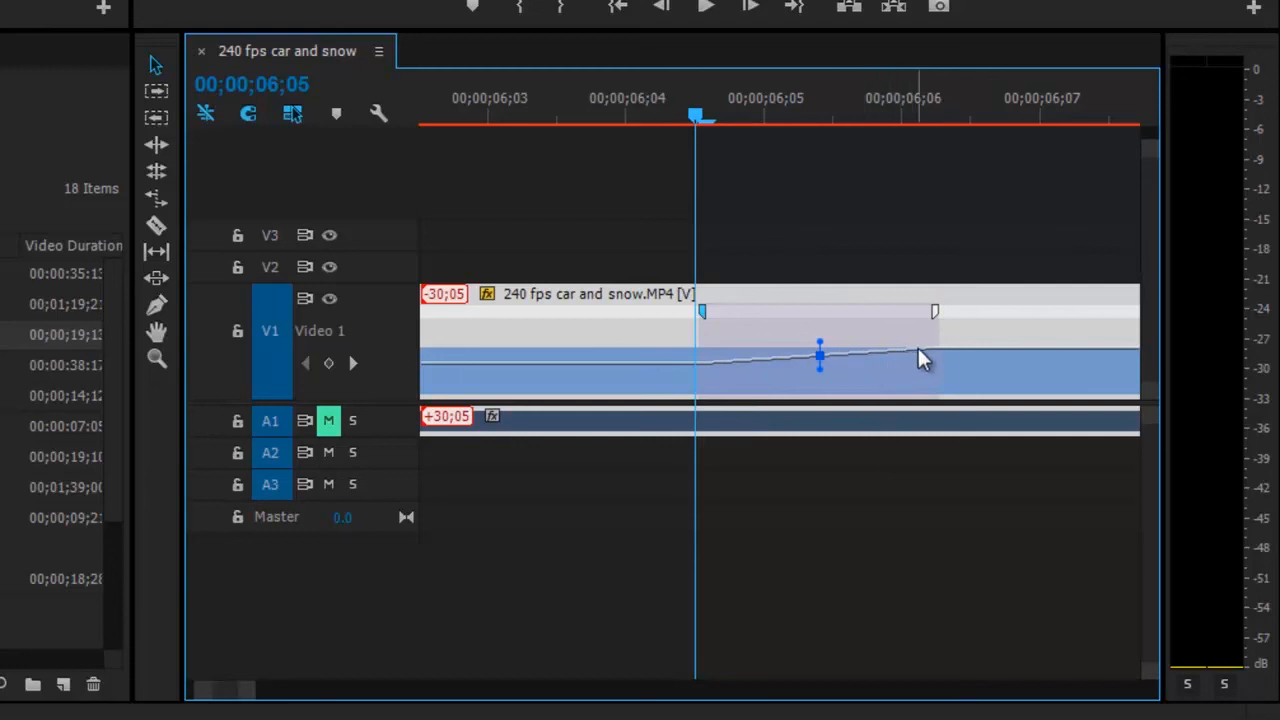
pyautogui.moveTo(698, 117); pyautogui.dragTo(487, 108)
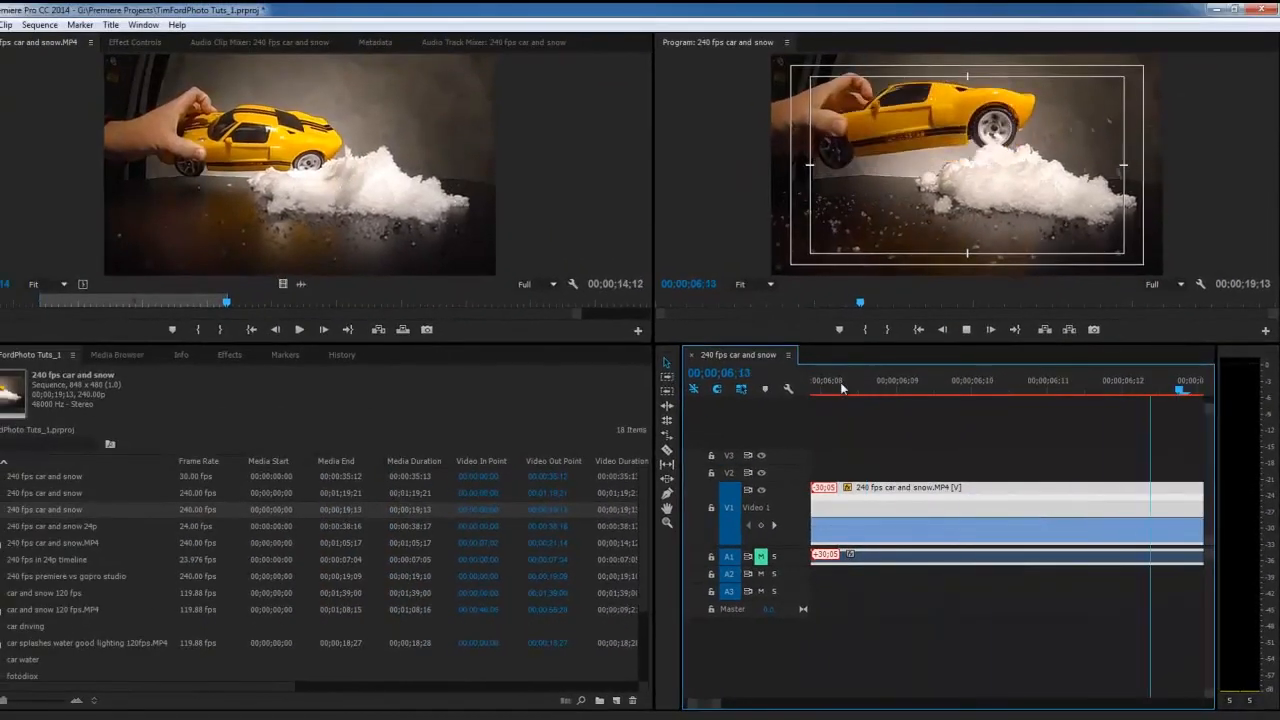
pyautogui.press('space')
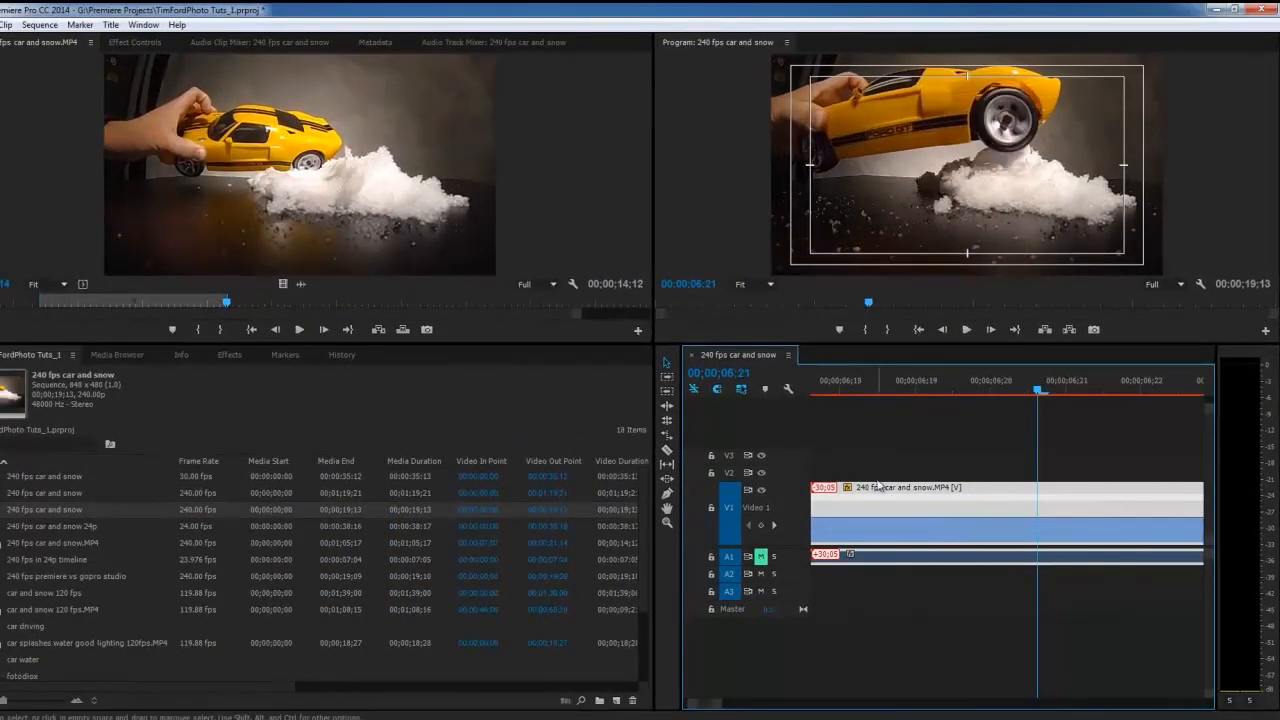
# Widen the first speed ramp by extending its end to about 00;00;06;26.
pyautogui.moveTo(697, 704); pyautogui.dragTo(757, 703)
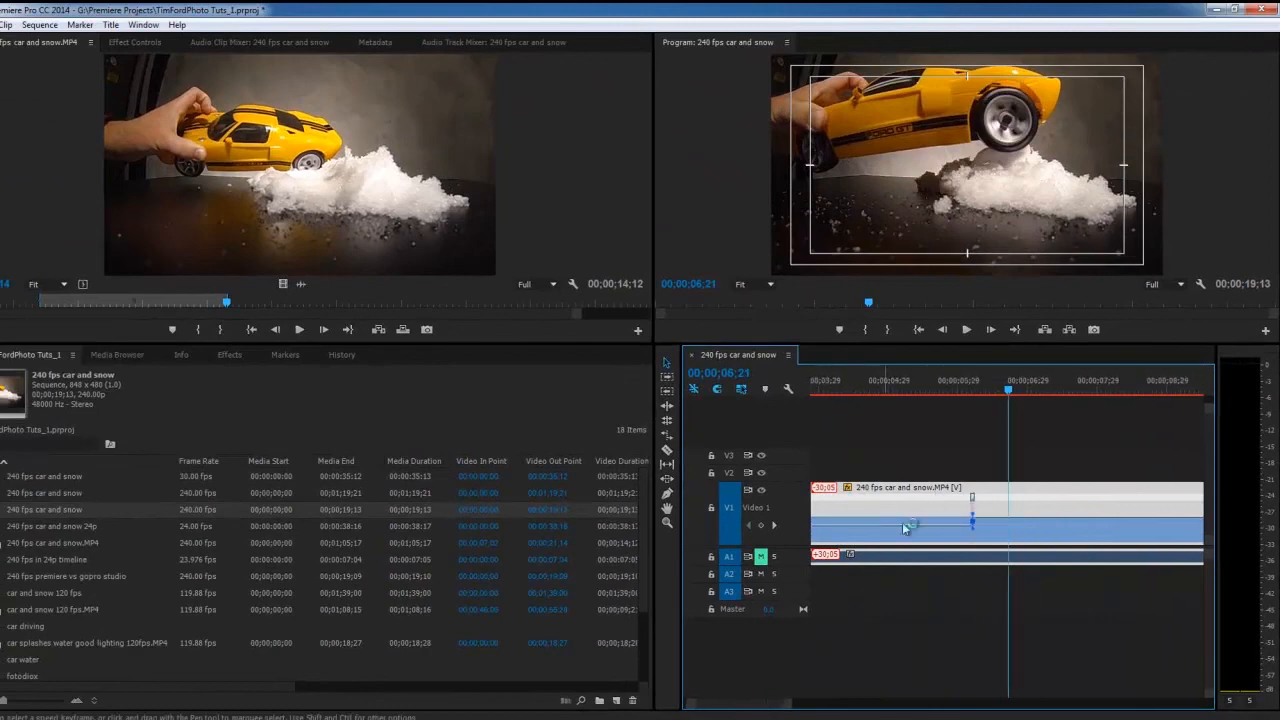
pyautogui.moveTo(1000, 391); pyautogui.dragTo(978, 390)
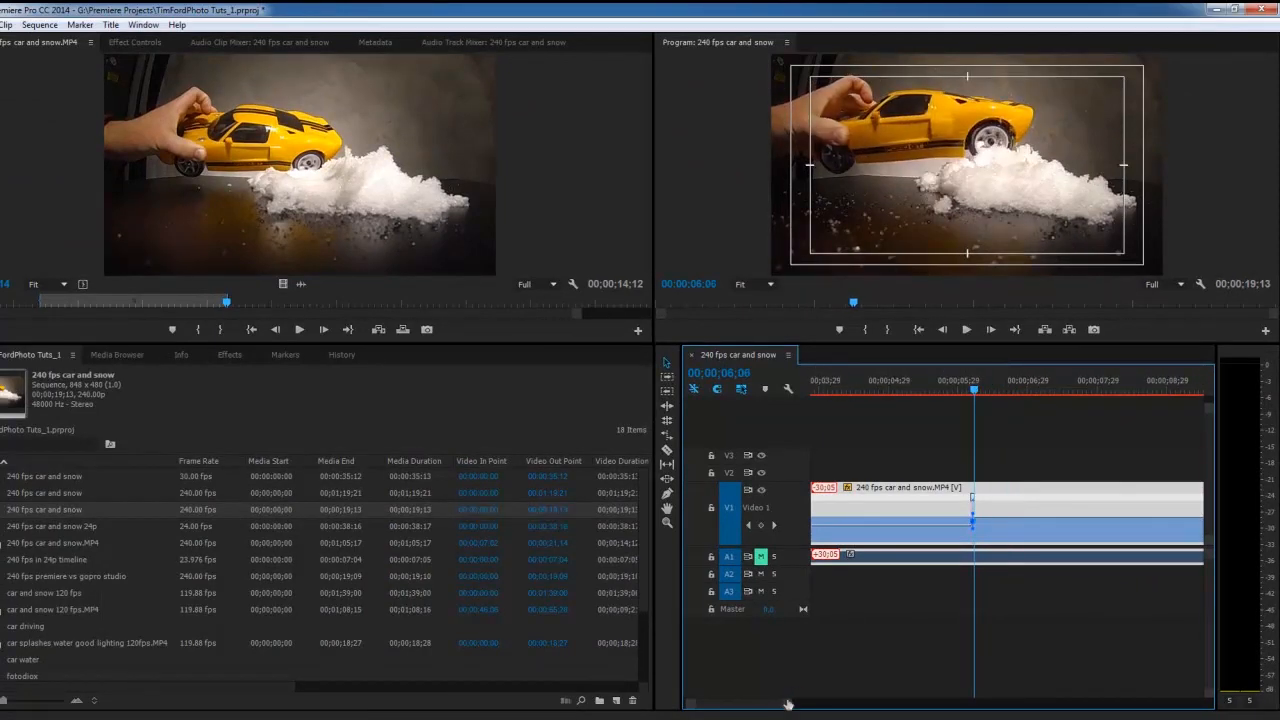
pyautogui.moveTo(786, 703); pyautogui.dragTo(706, 702)
pyautogui.moveTo(1007, 517); pyautogui.dragTo(1120, 504)
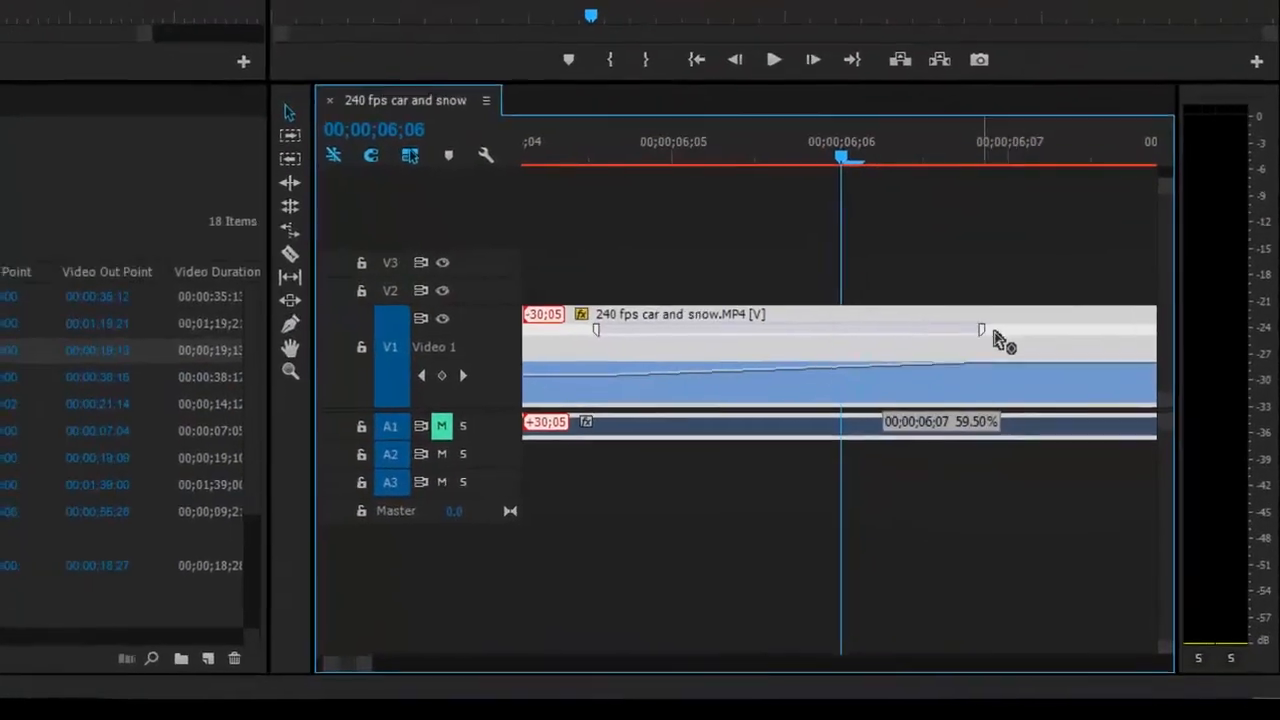
pyautogui.moveTo(362, 662); pyautogui.dragTo(395, 662)
pyautogui.moveTo(876, 334); pyautogui.dragTo(1026, 330)
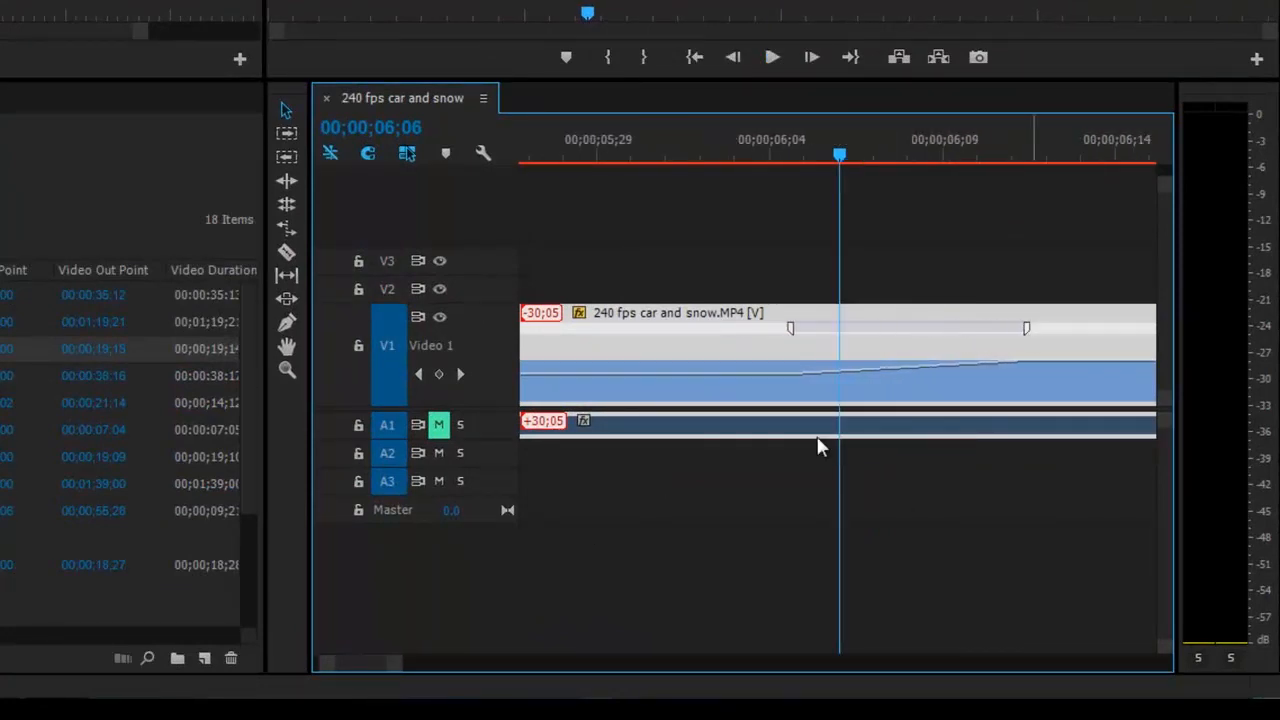
pyautogui.moveTo(405, 662); pyautogui.dragTo(448, 663)
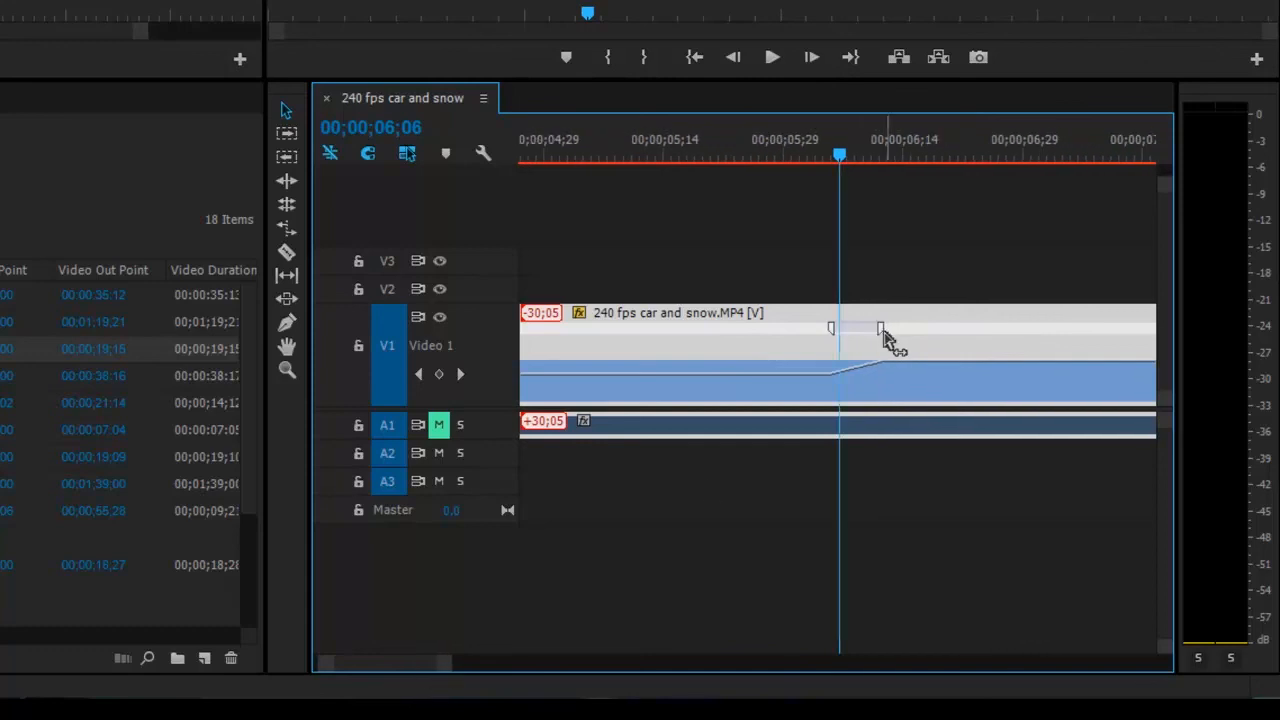
pyautogui.moveTo(878, 333); pyautogui.dragTo(1002, 333)
# Select the first speed ramp and rotate its curve handle to near horizontal to ease the speed change.
pyautogui.moveTo(841, 158); pyautogui.dragTo(878, 308)
pyautogui.click(888, 326)
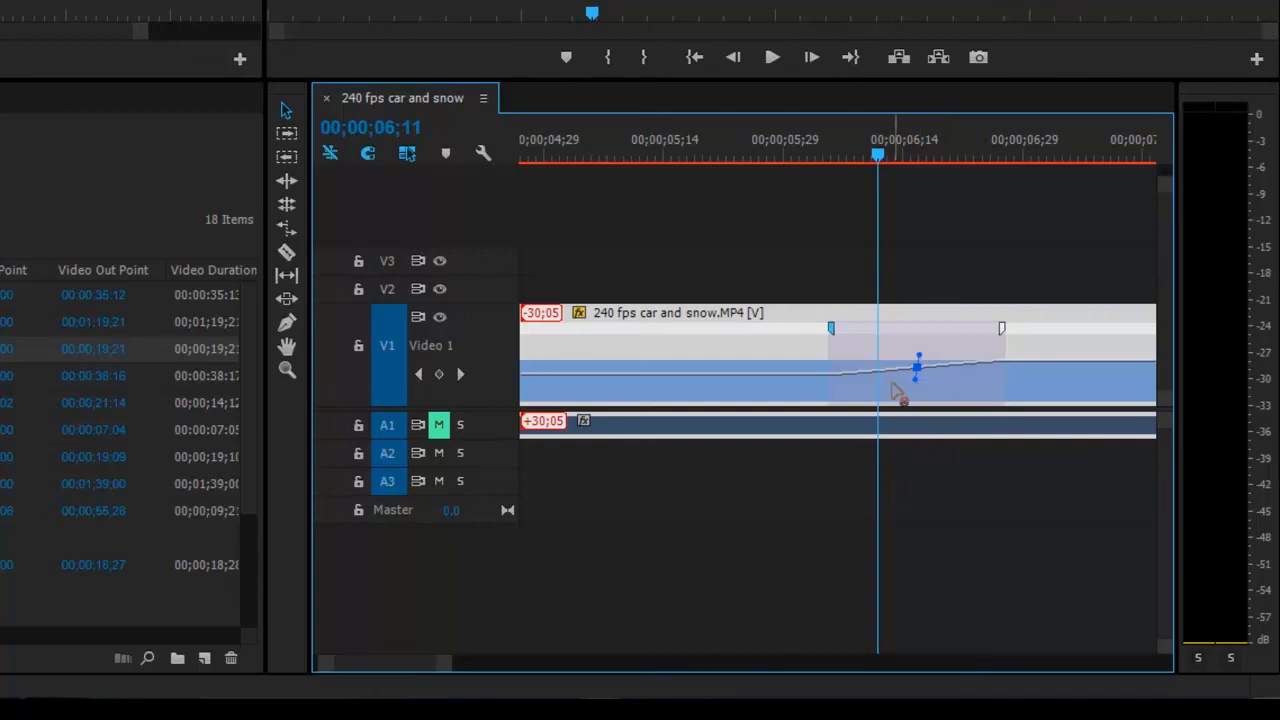
pyautogui.moveTo(854, 357); pyautogui.dragTo(1076, 332)
pyautogui.moveTo(446, 663); pyautogui.dragTo(428, 664)
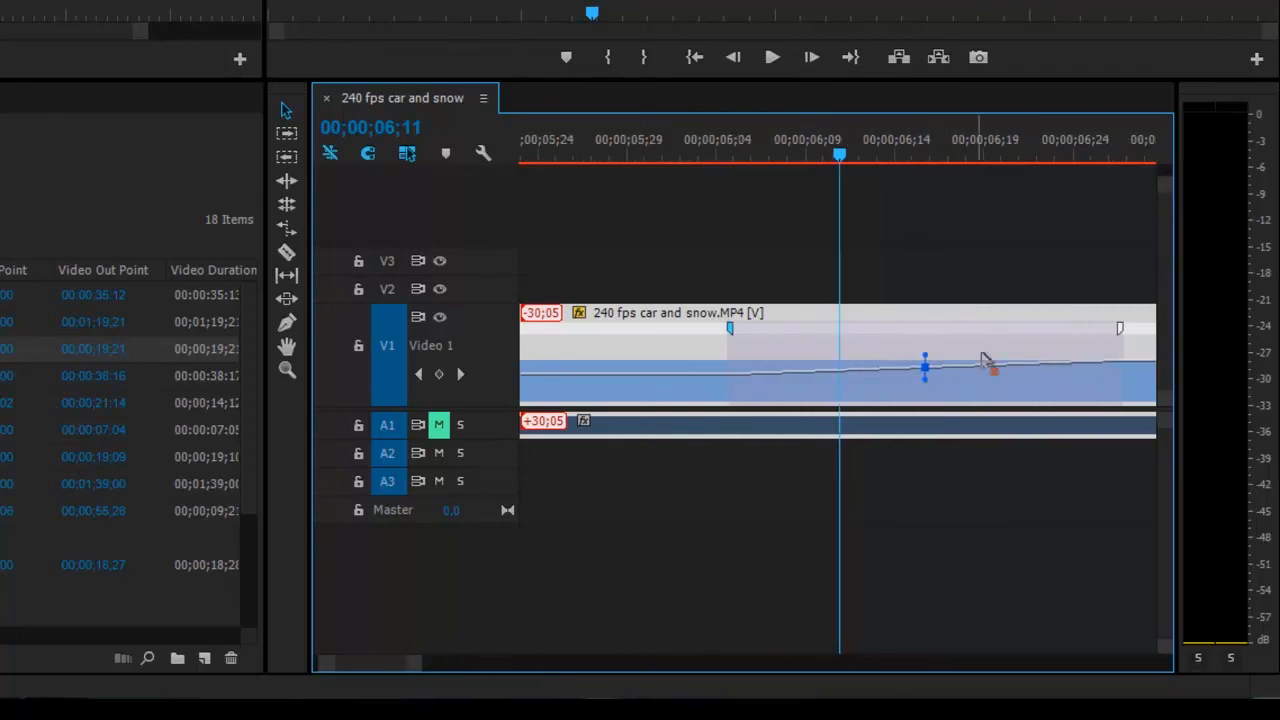
pyautogui.moveTo(921, 377); pyautogui.dragTo(585, 272)
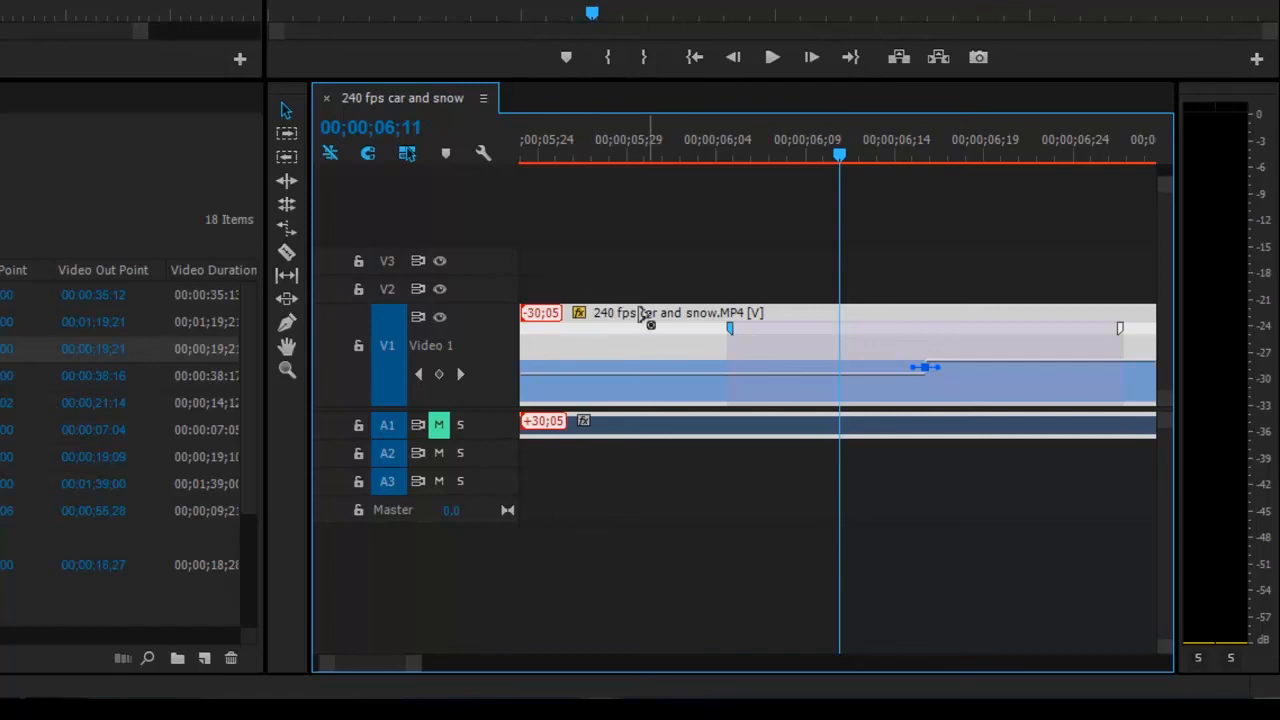
pyautogui.moveTo(640, 313); pyautogui.dragTo(746, 364)
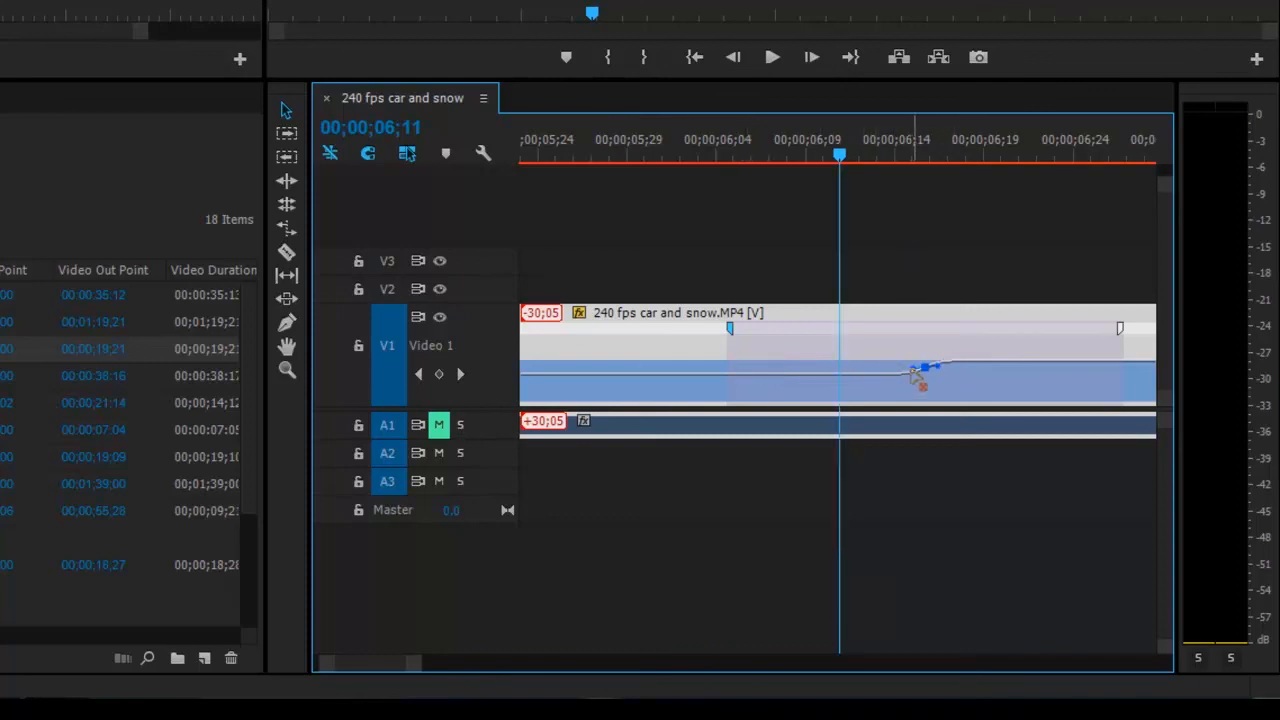
pyautogui.moveTo(912, 374); pyautogui.dragTo(782, 378)
# Play the eased first ramp several times from before the speed change, stopping at 00;00;08;12.
pyautogui.moveTo(857, 158)
pyautogui.mouseDown()
pyautogui.moveTo(932, 164)
pyautogui.moveTo(836, 158)
pyautogui.mouseUp()
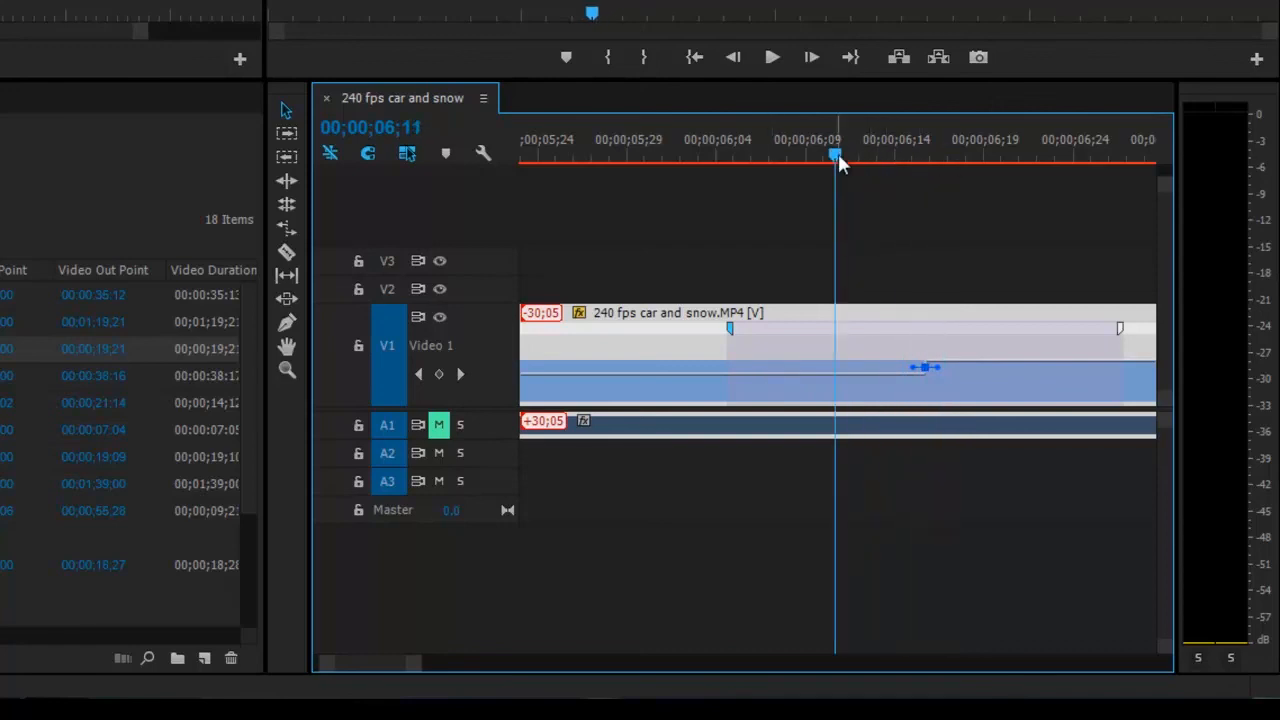
pyautogui.press('space')
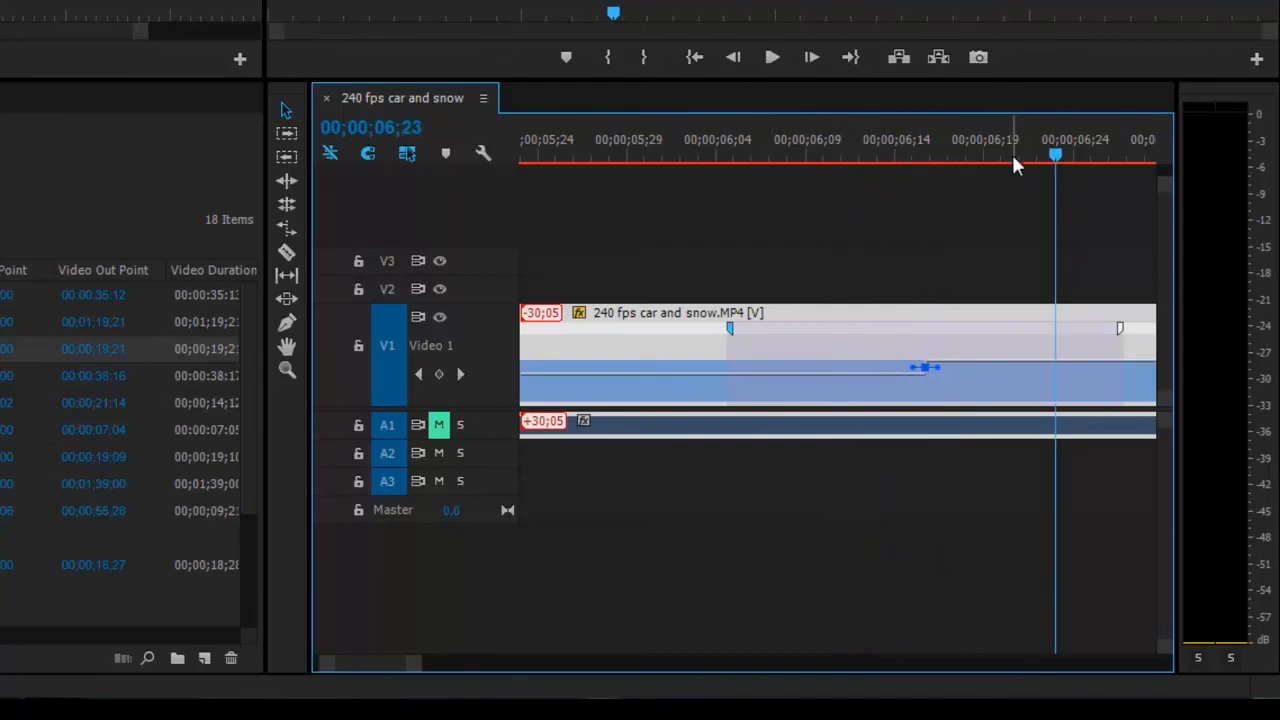
pyautogui.moveTo(1016, 153); pyautogui.dragTo(727, 128)
pyautogui.press('space')
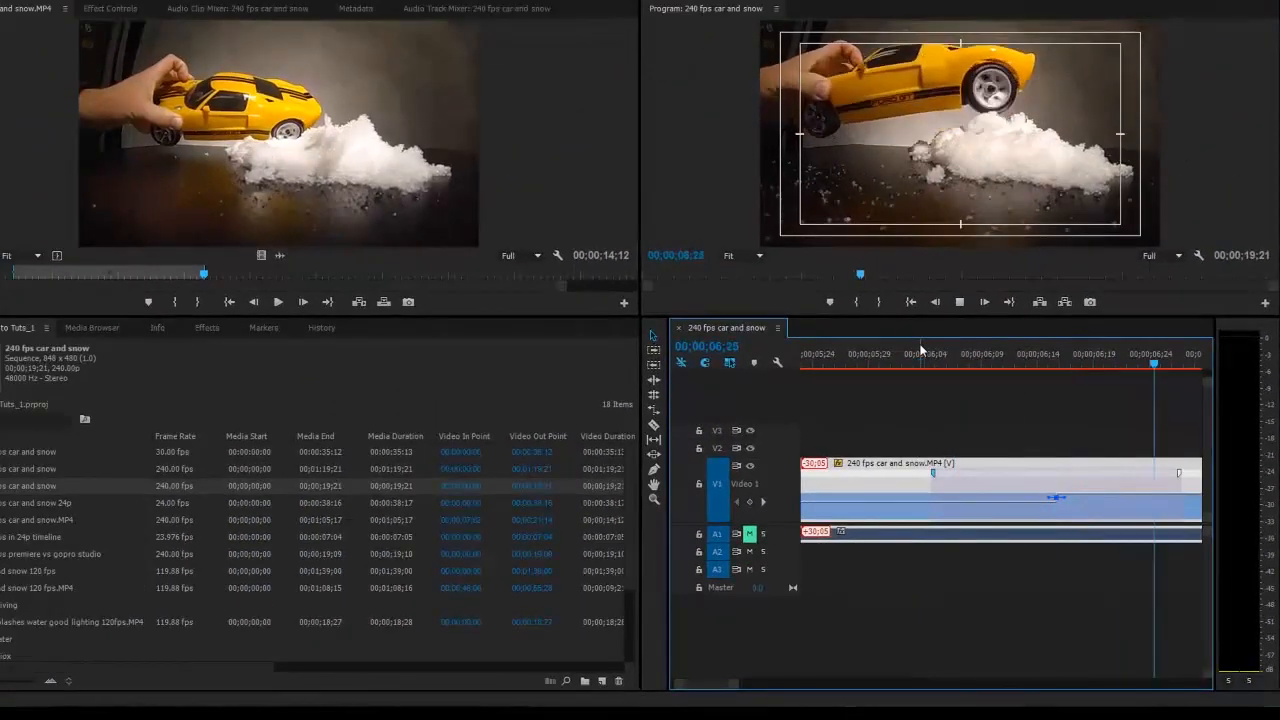
pyautogui.click(1054, 361)
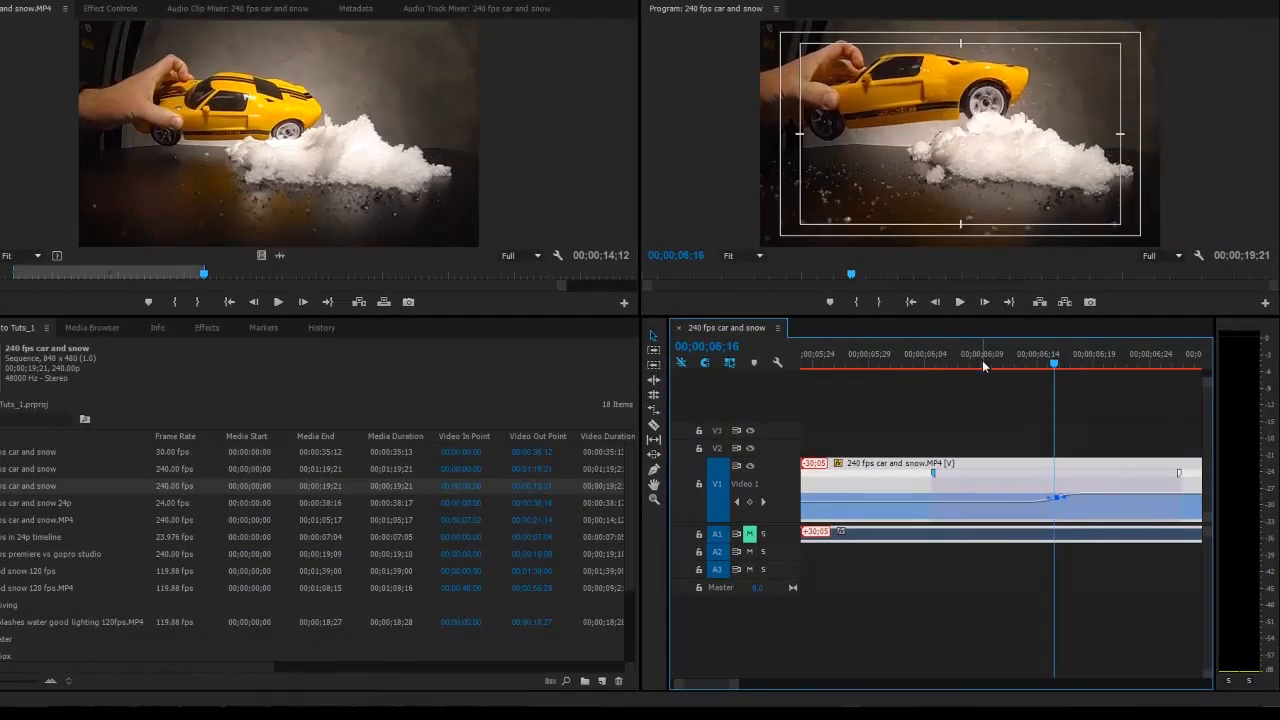
pyautogui.moveTo(982, 360); pyautogui.dragTo(863, 360)
pyautogui.press('space')
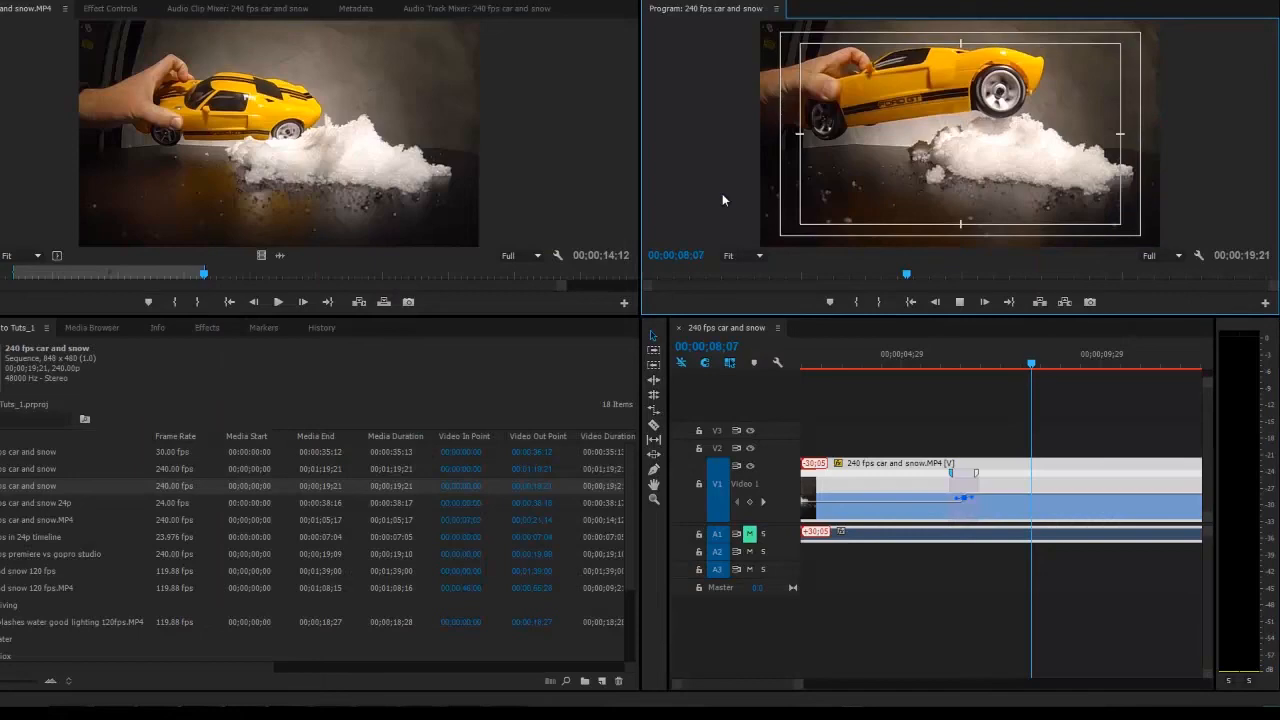
pyautogui.press('space')
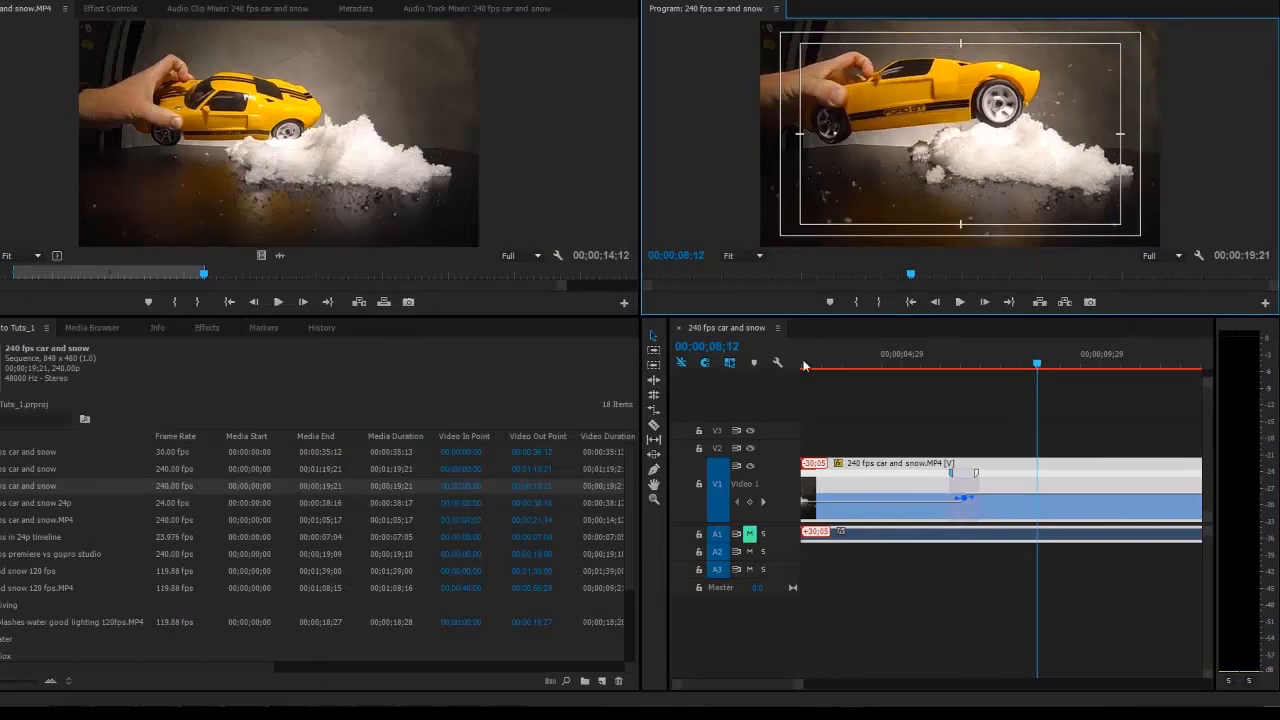
# Split the second speed keyframe into a ramp ending at about 00;00;14;03 and slow the section after it, stretching the sequence to about 48 seconds.
pyautogui.moveTo(801, 685); pyautogui.dragTo(829, 689)
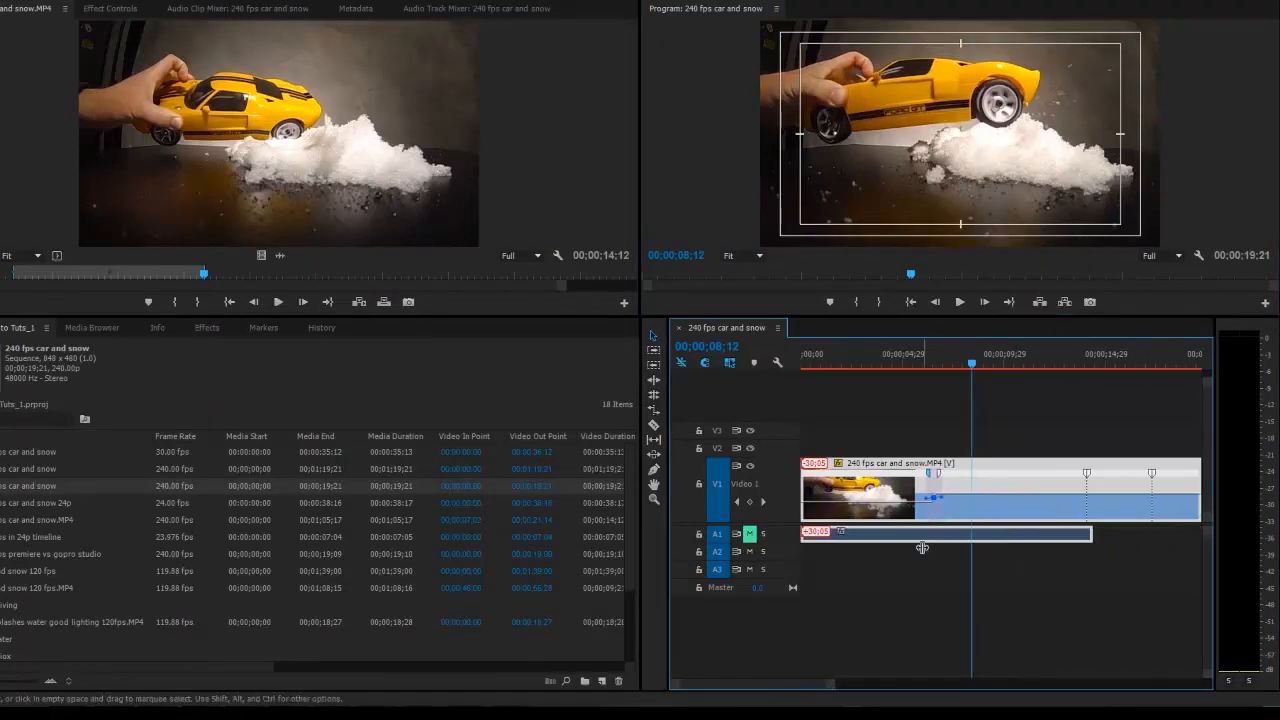
pyautogui.moveTo(971, 362); pyautogui.dragTo(1087, 361)
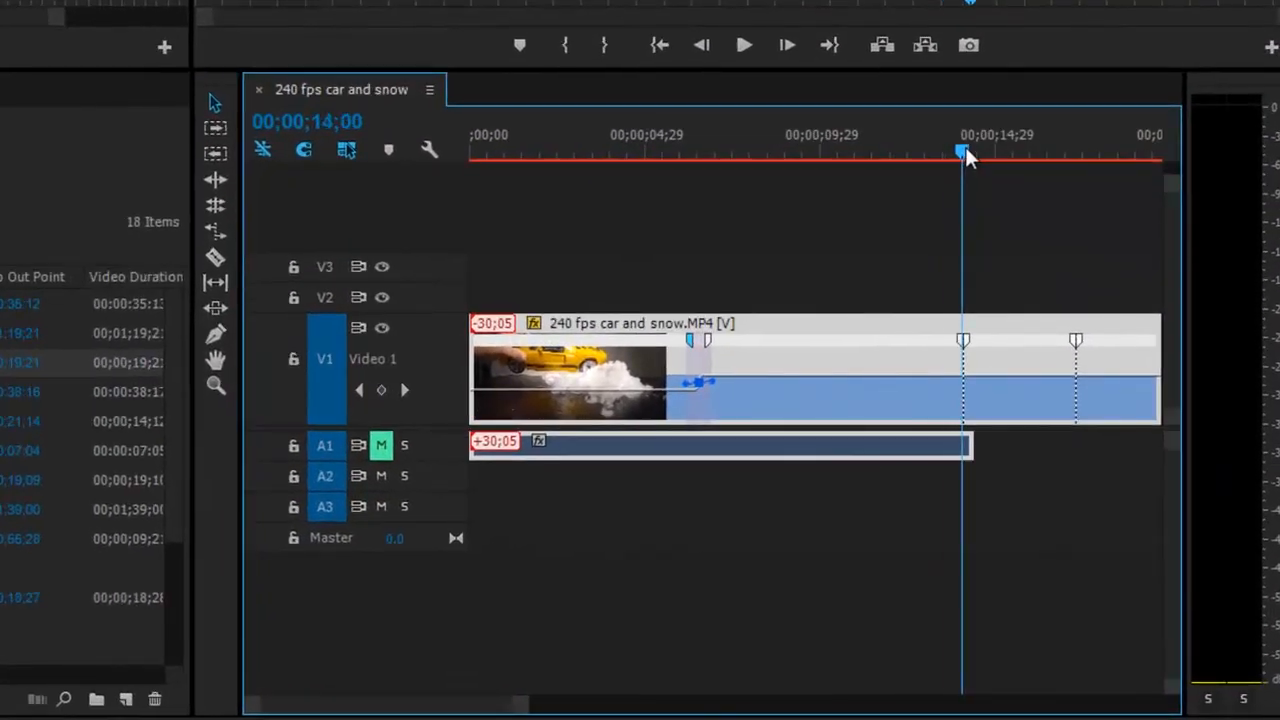
pyautogui.moveTo(965, 150); pyautogui.dragTo(967, 150)
pyautogui.moveTo(521, 705); pyautogui.dragTo(395, 697)
pyautogui.moveTo(655, 340); pyautogui.dragTo(1040, 352)
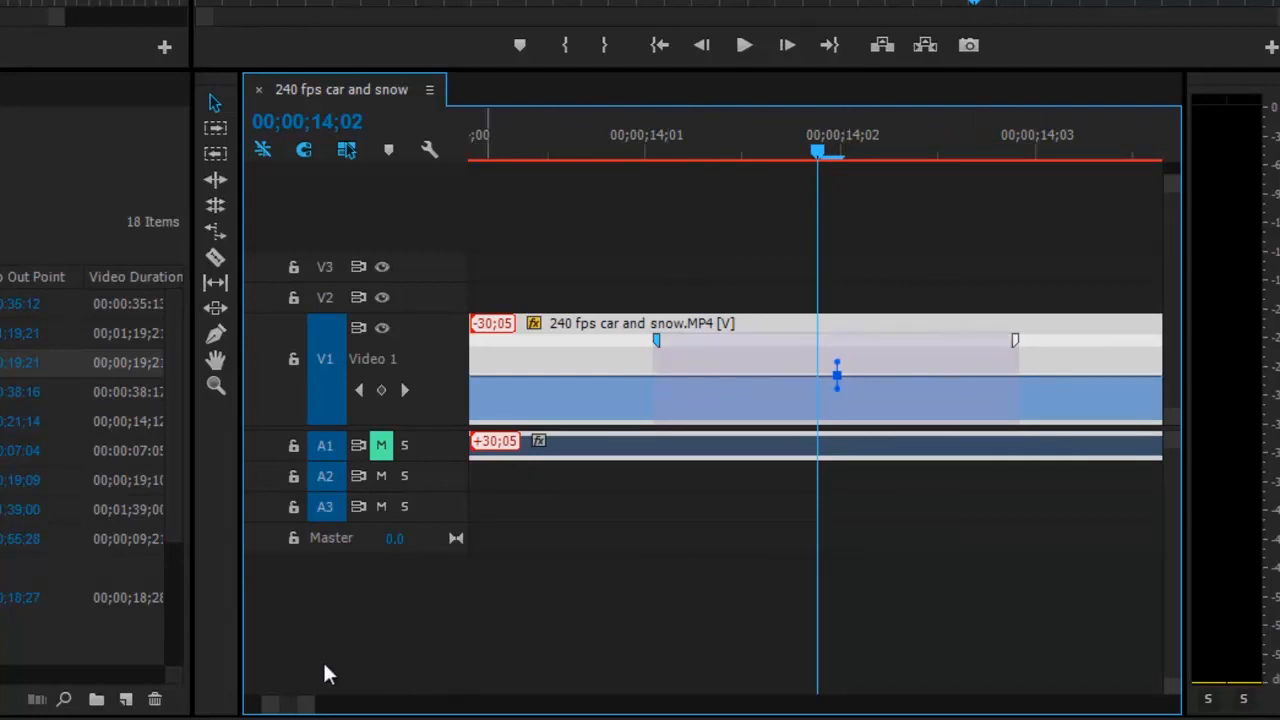
pyautogui.moveTo(306, 703); pyautogui.dragTo(532, 705)
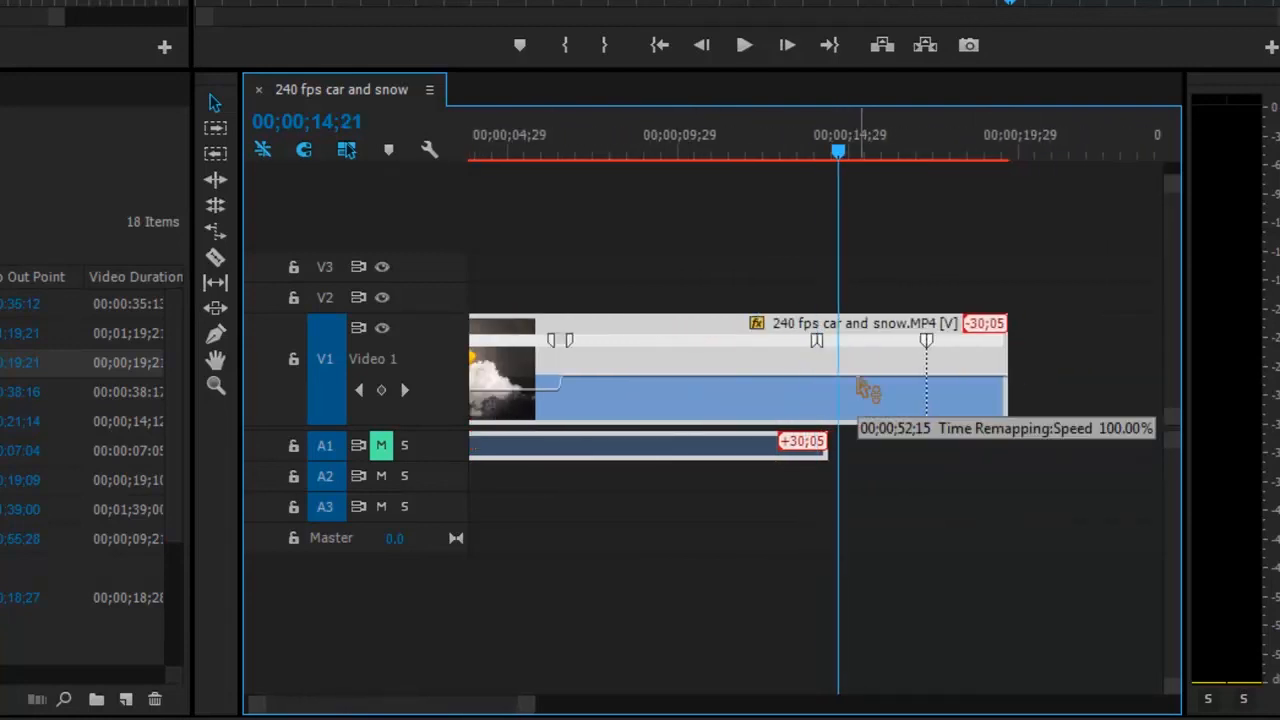
pyautogui.moveTo(862, 386); pyautogui.dragTo(855, 487)
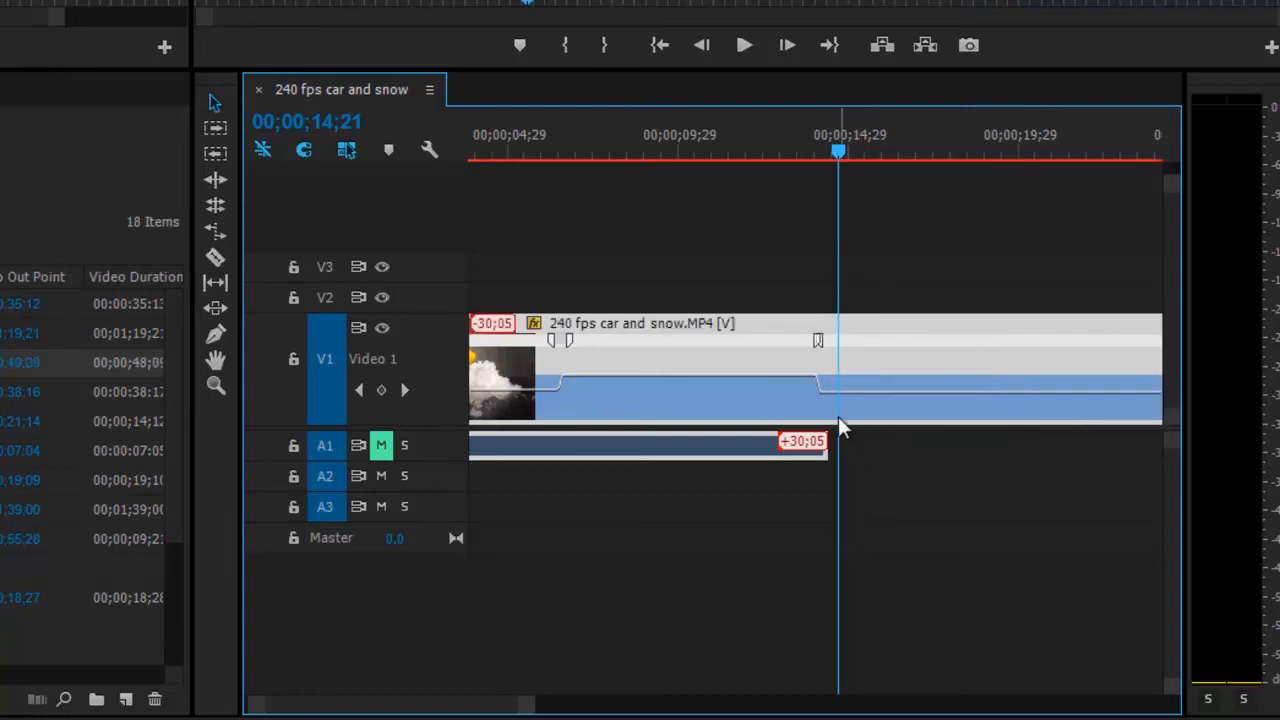
# Widen the second speed ramp to end at about 00;00;14;22 and tilt its curve handle to ease the slowdown.
pyautogui.moveTo(829, 148); pyautogui.dragTo(821, 146)
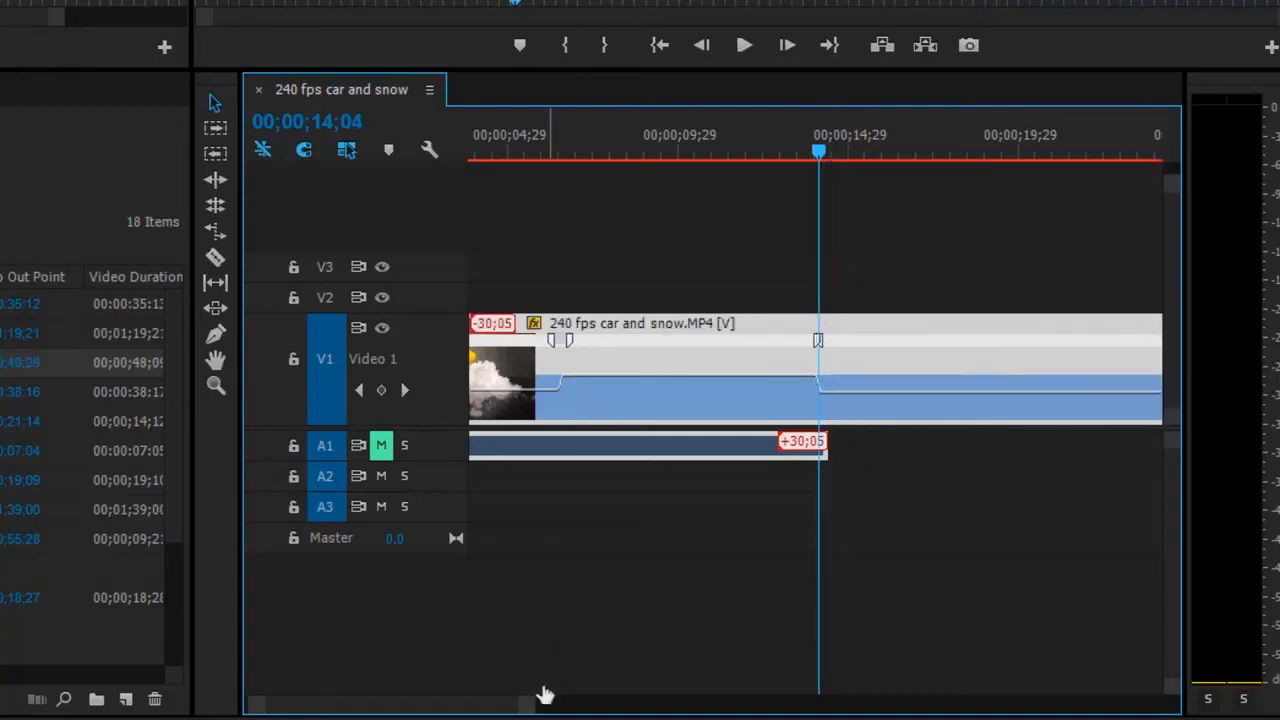
pyautogui.moveTo(528, 712); pyautogui.dragTo(438, 711)
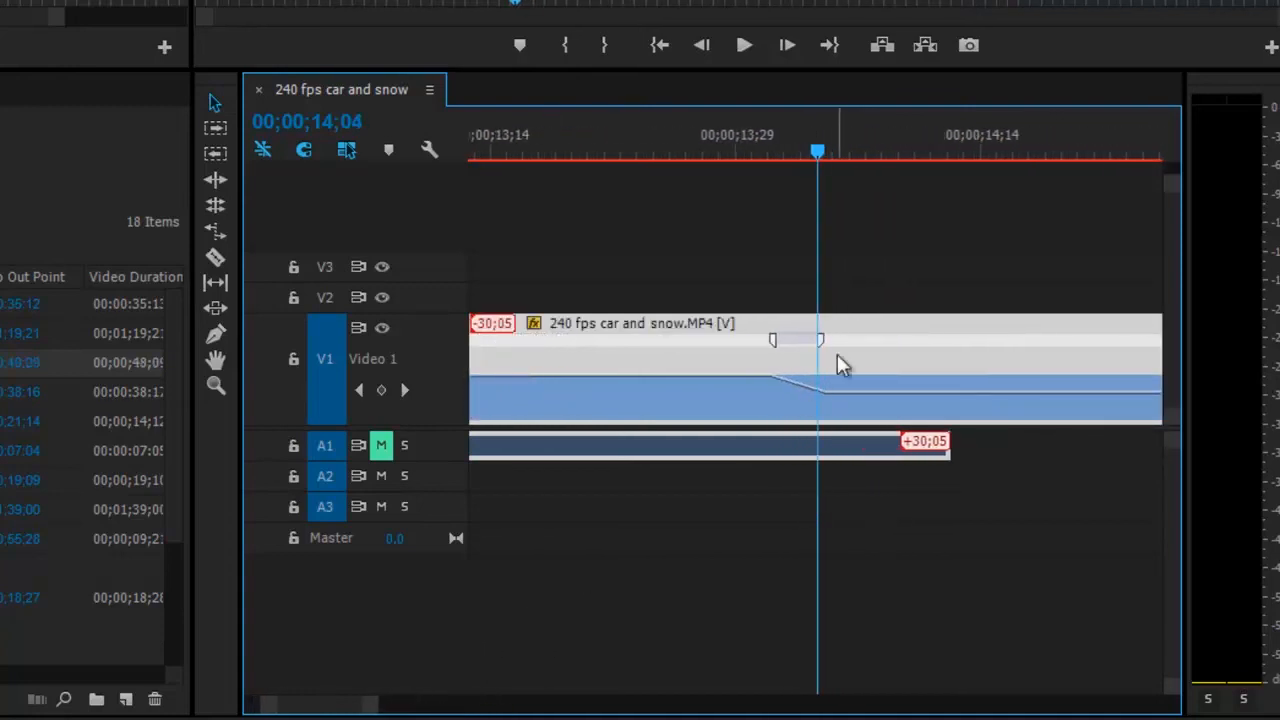
pyautogui.moveTo(822, 345); pyautogui.dragTo(1124, 345)
pyautogui.click(920, 345)
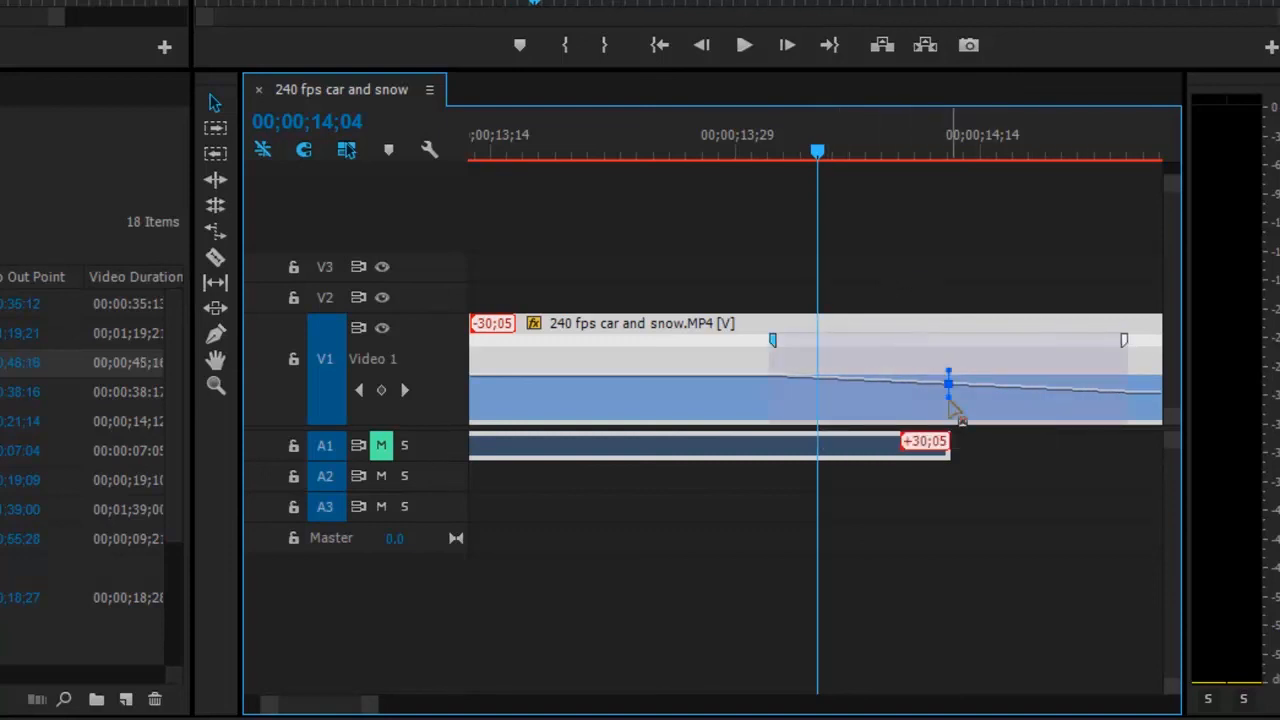
pyautogui.moveTo(934, 434); pyautogui.dragTo(1033, 413)
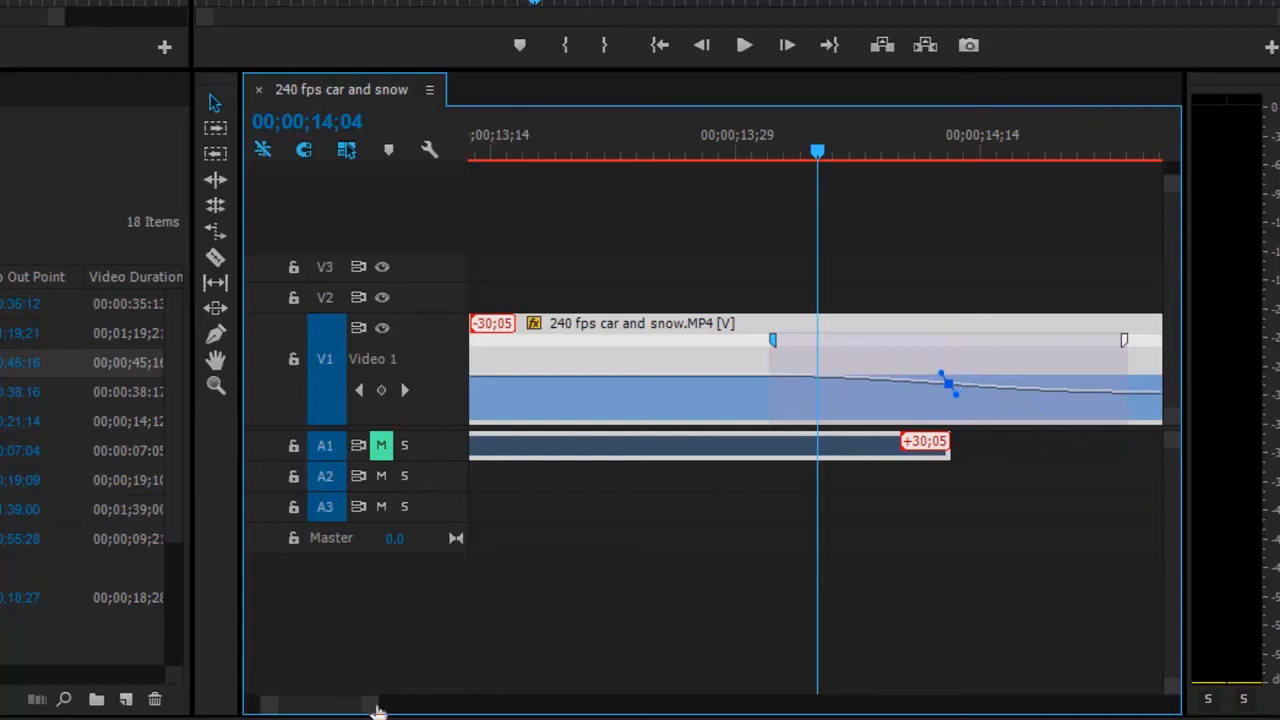
# Play across the second speed ramp up to 00;00;18;27 and show the whole clip in the timeline.
pyautogui.moveTo(378, 710); pyautogui.dragTo(443, 714)
pyautogui.click(791, 153)
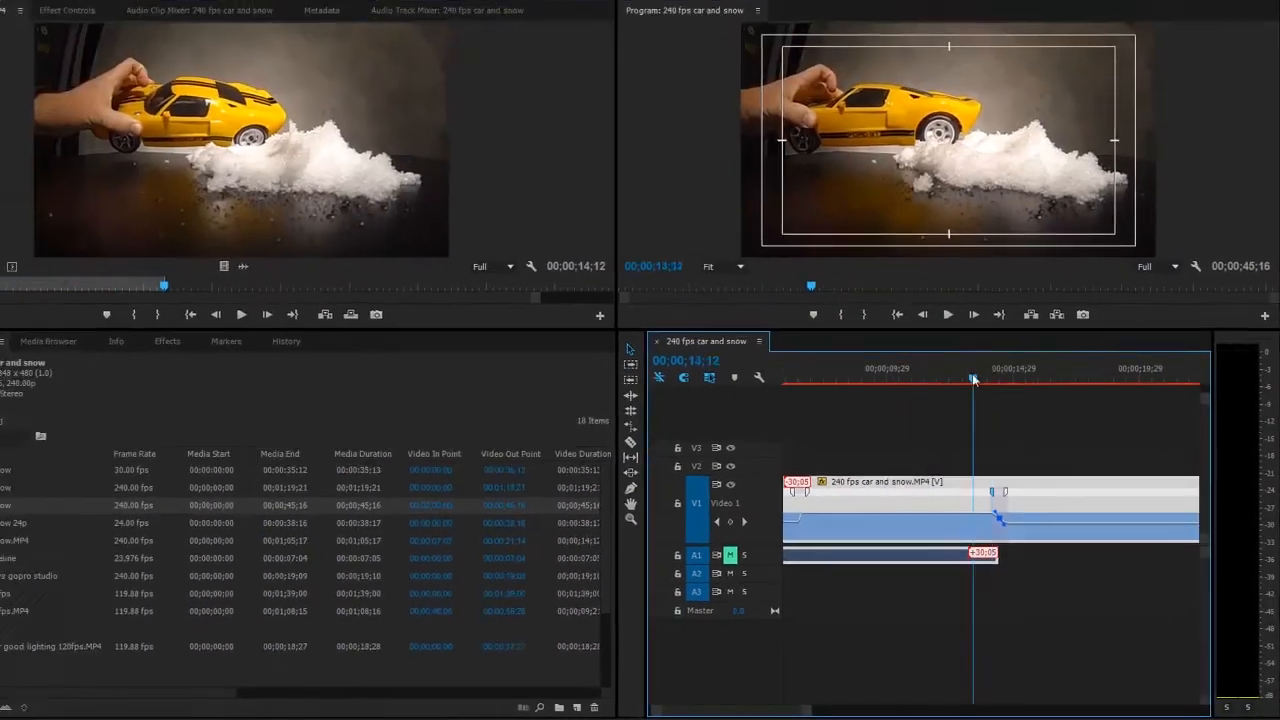
pyautogui.moveTo(975, 379); pyautogui.dragTo(932, 378)
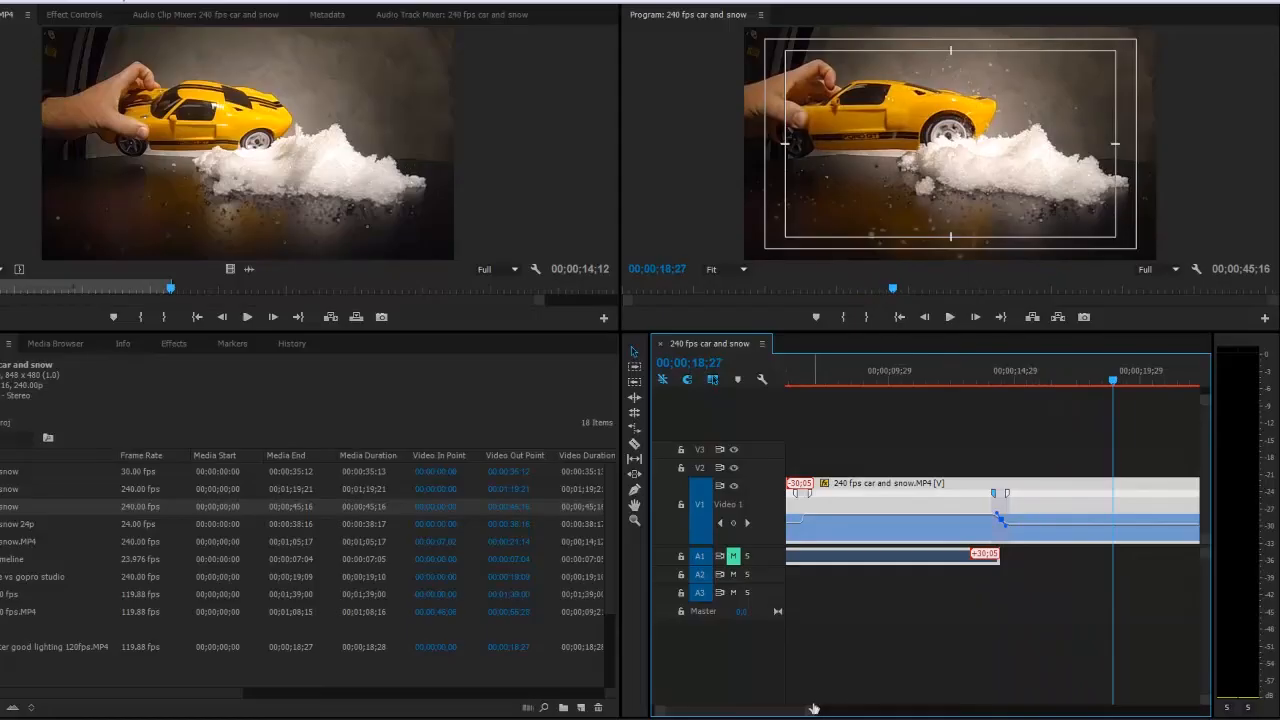
pyautogui.moveTo(811, 713); pyautogui.dragTo(866, 716)
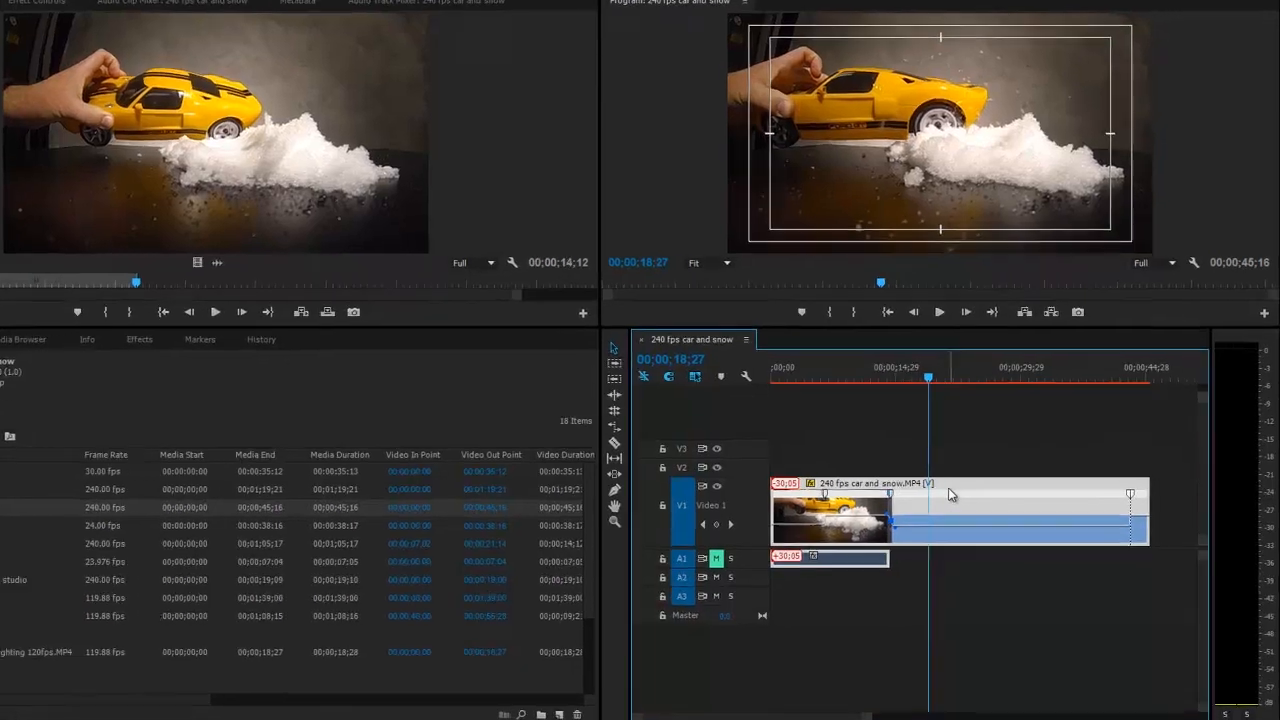
# Turn on frame blending for the speed-ramped clip and cue the playhead to 00;00;11;00, before the second ramp.
pyautogui.rightClick(958, 490)
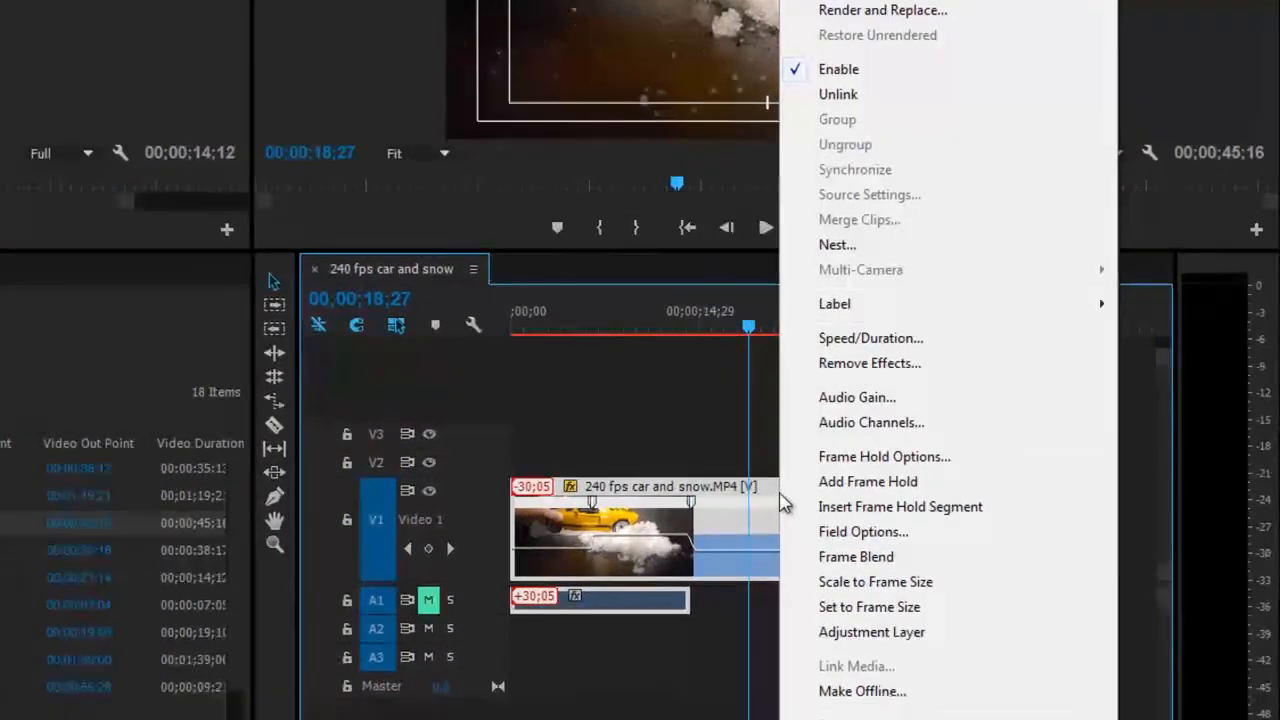
pyautogui.click(894, 561)
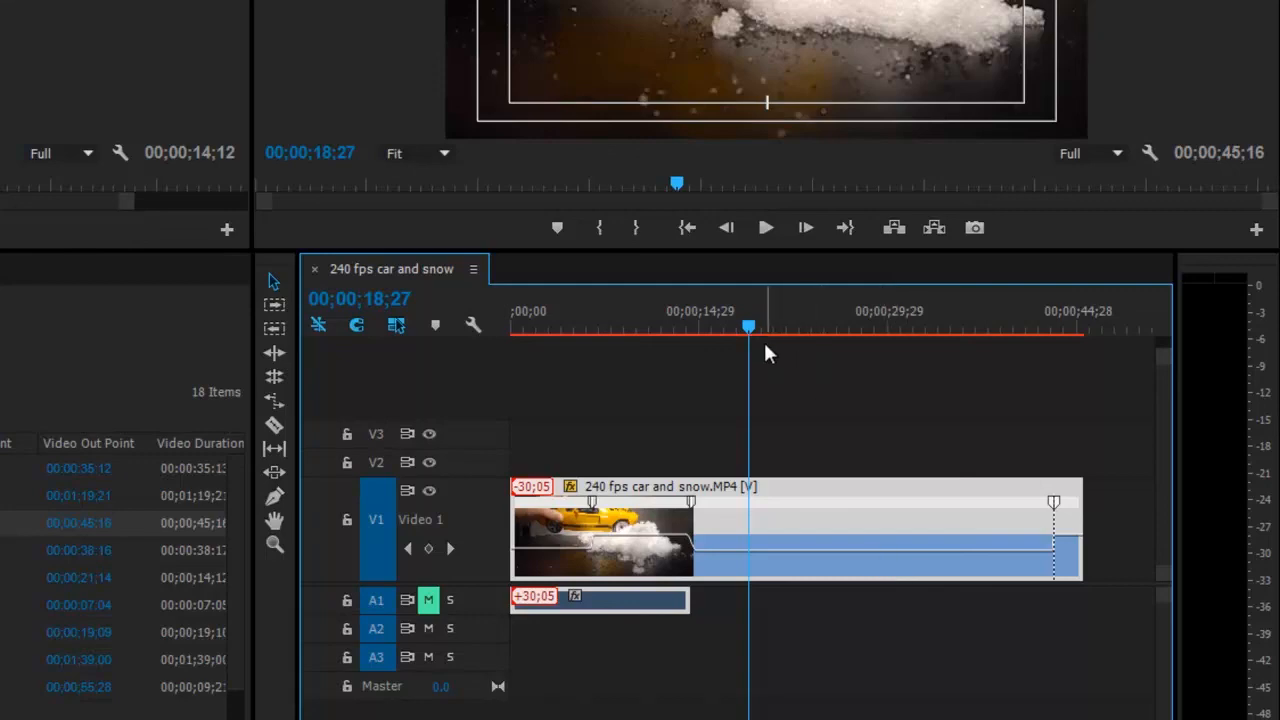
pyautogui.moveTo(752, 333); pyautogui.dragTo(664, 323)
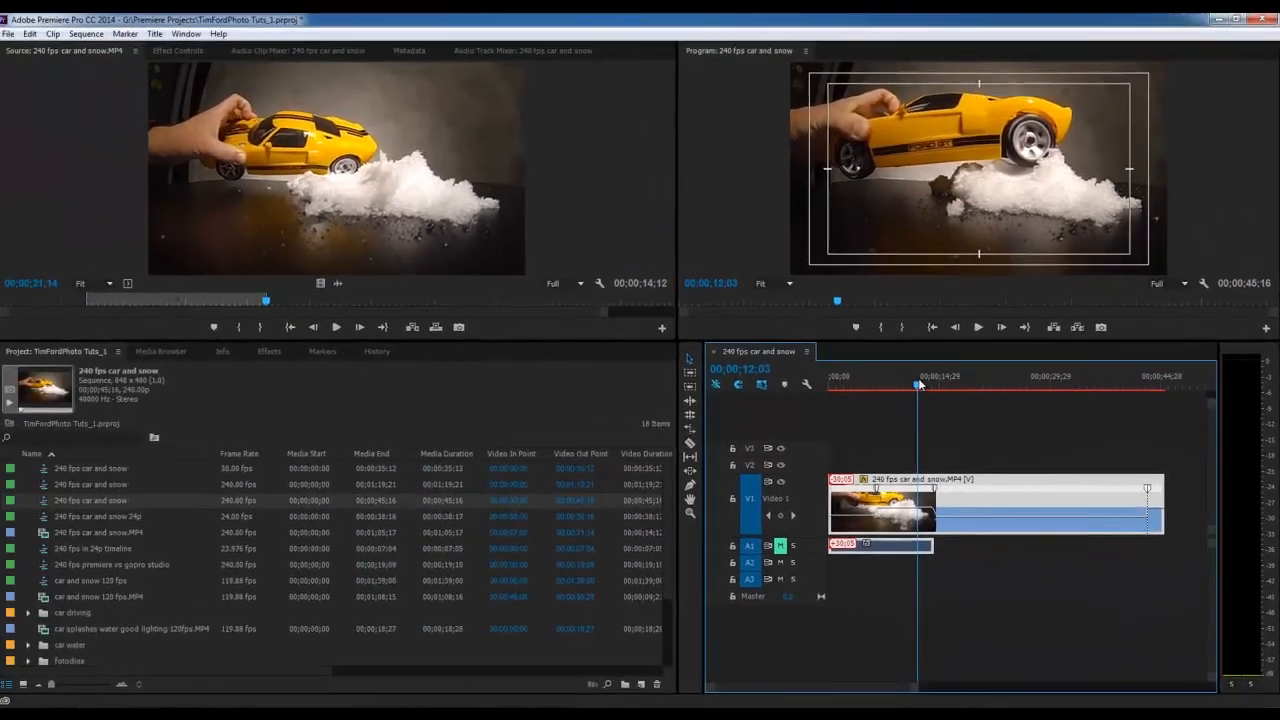
pyautogui.moveTo(919, 384)
pyautogui.mouseDown()
pyautogui.moveTo(930, 385)
pyautogui.moveTo(911, 384)
pyautogui.mouseUp()
pyautogui.press('space')
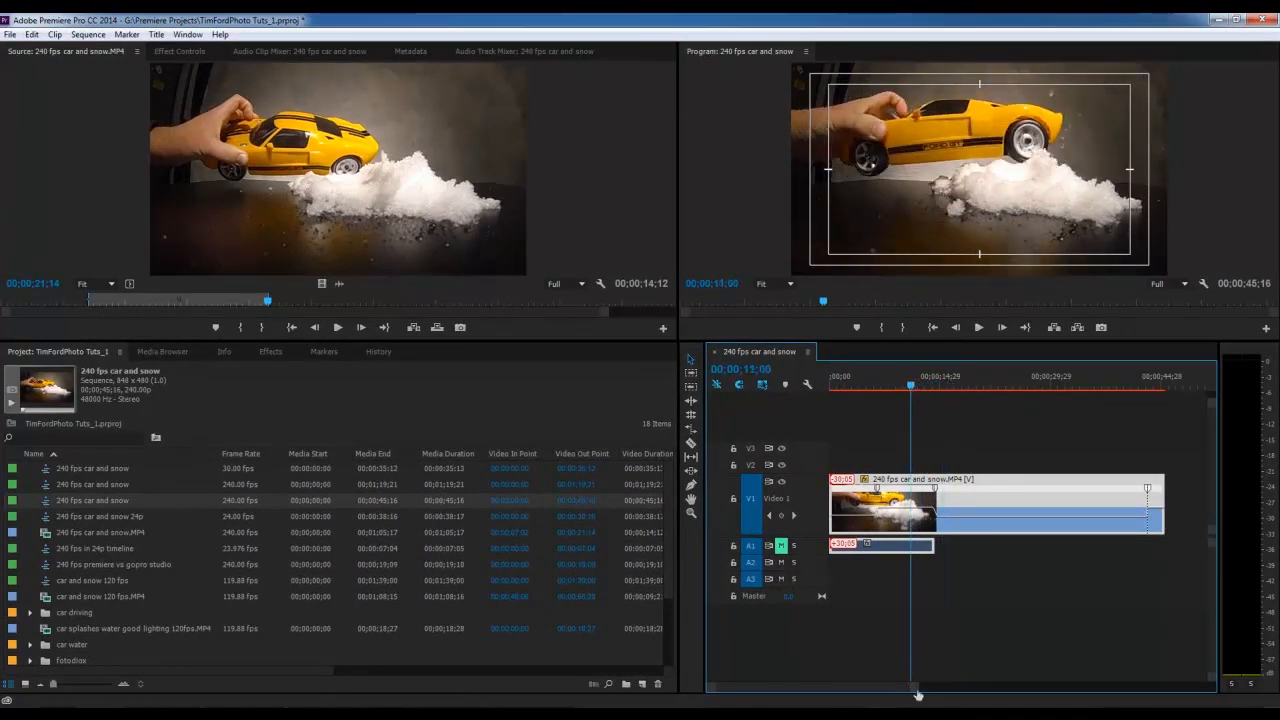
# Render the whole speed-ramped sequence and play it from the start, then return the playhead to 00;00;06;15.
pyautogui.moveTo(916, 688); pyautogui.dragTo(933, 690)
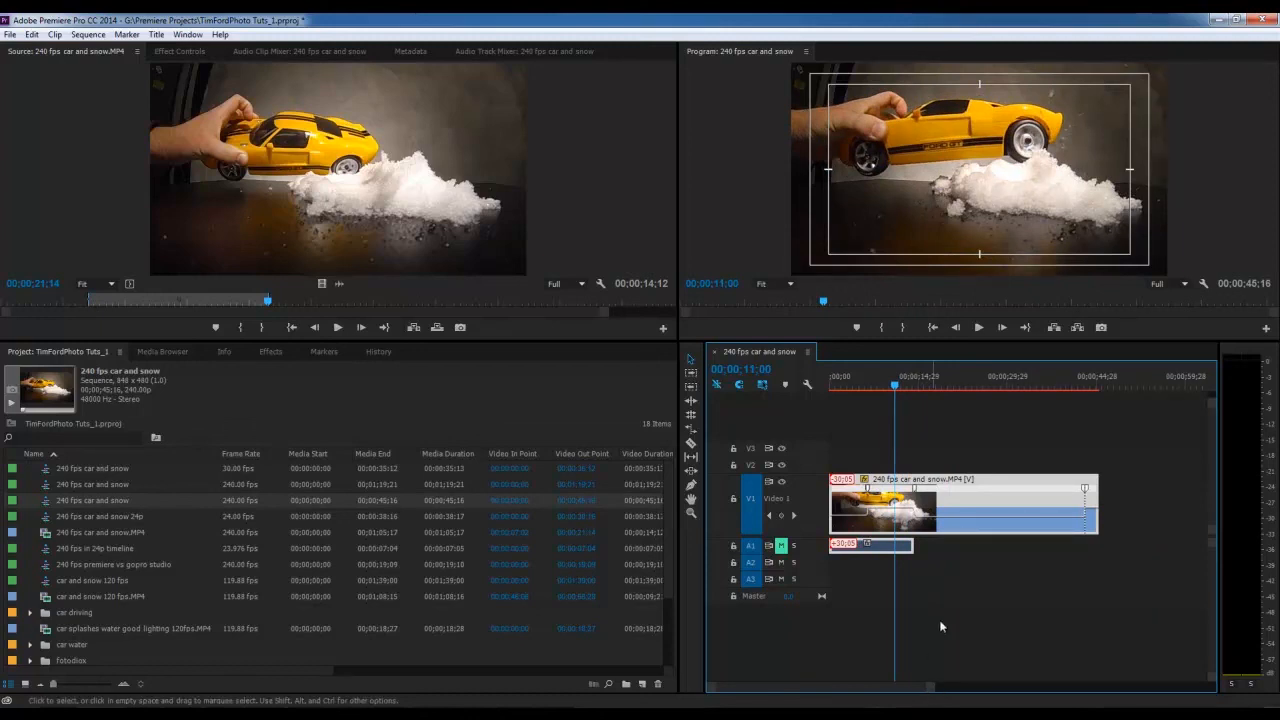
pyautogui.moveTo(894, 384); pyautogui.dragTo(812, 380)
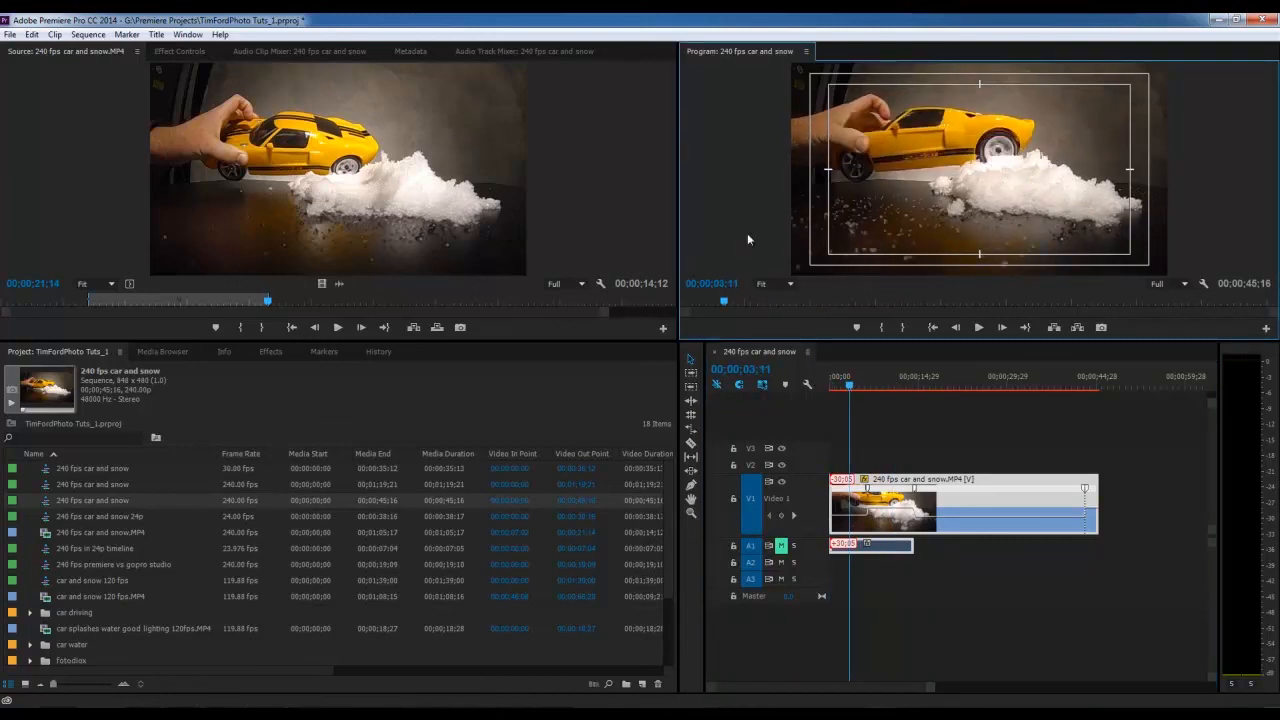
pyautogui.moveTo(849, 384); pyautogui.dragTo(822, 390)
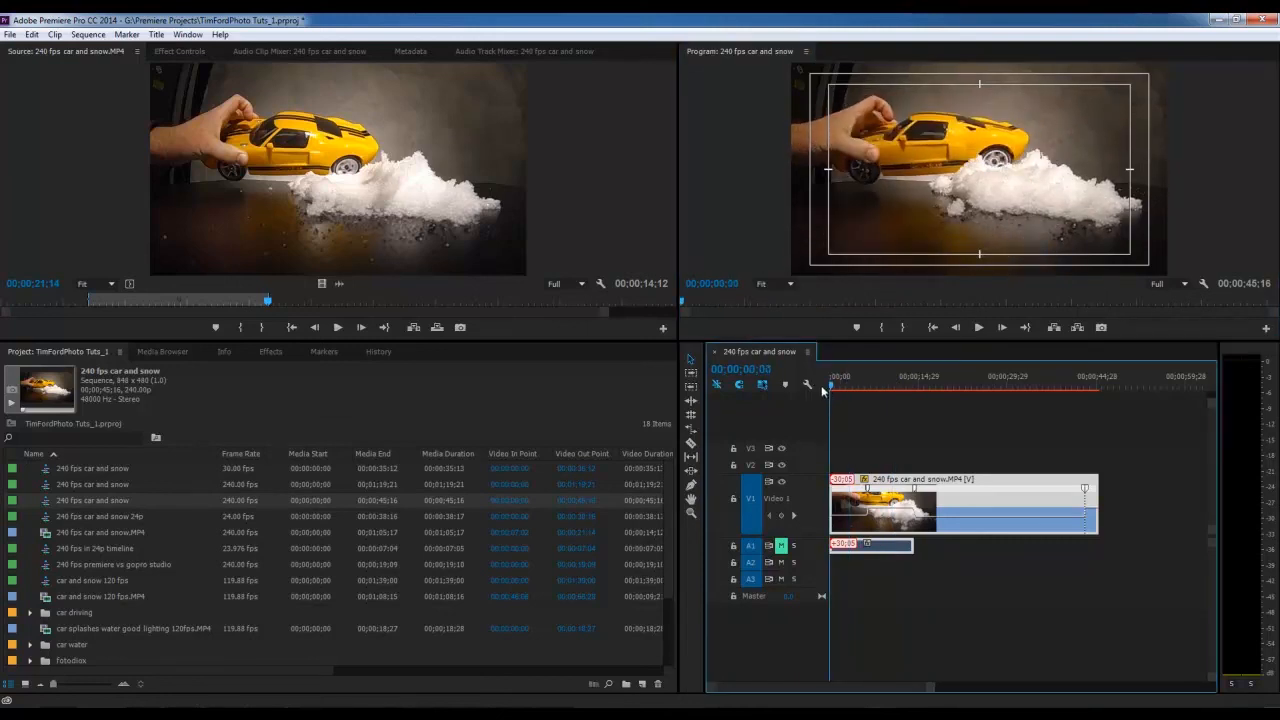
pyautogui.press('Return')
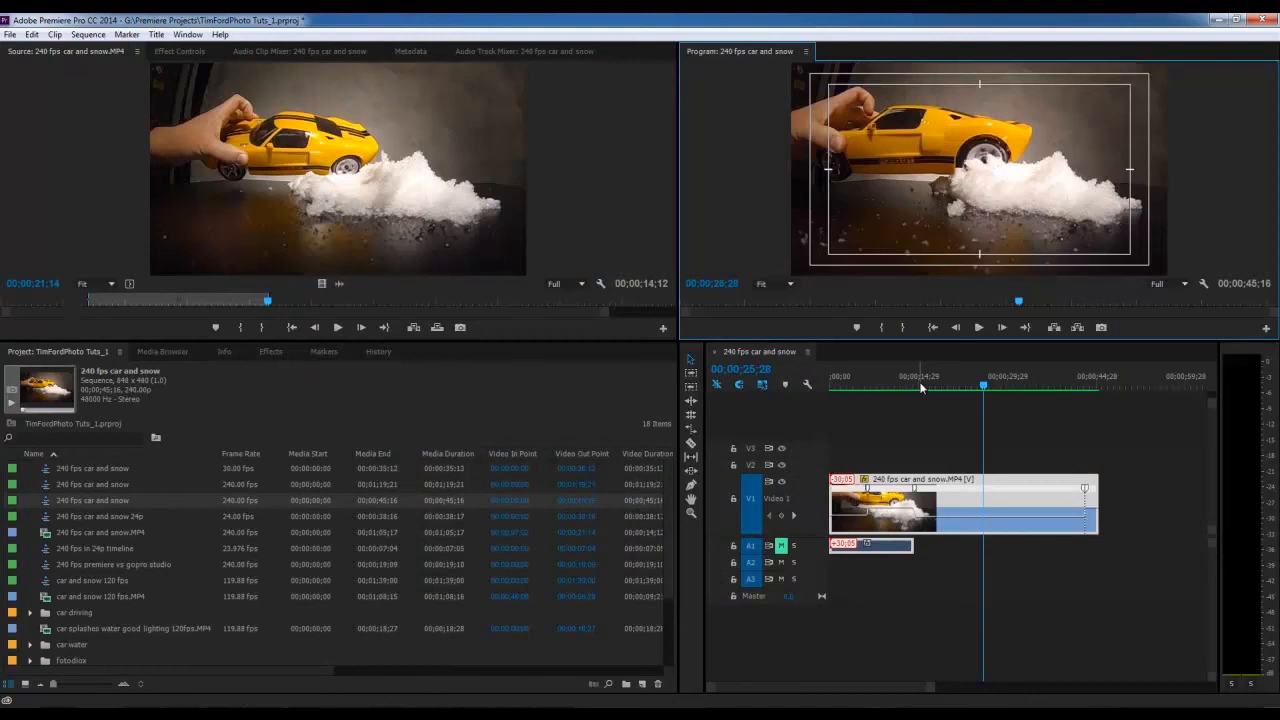
pyautogui.moveTo(922, 388); pyautogui.dragTo(870, 387)
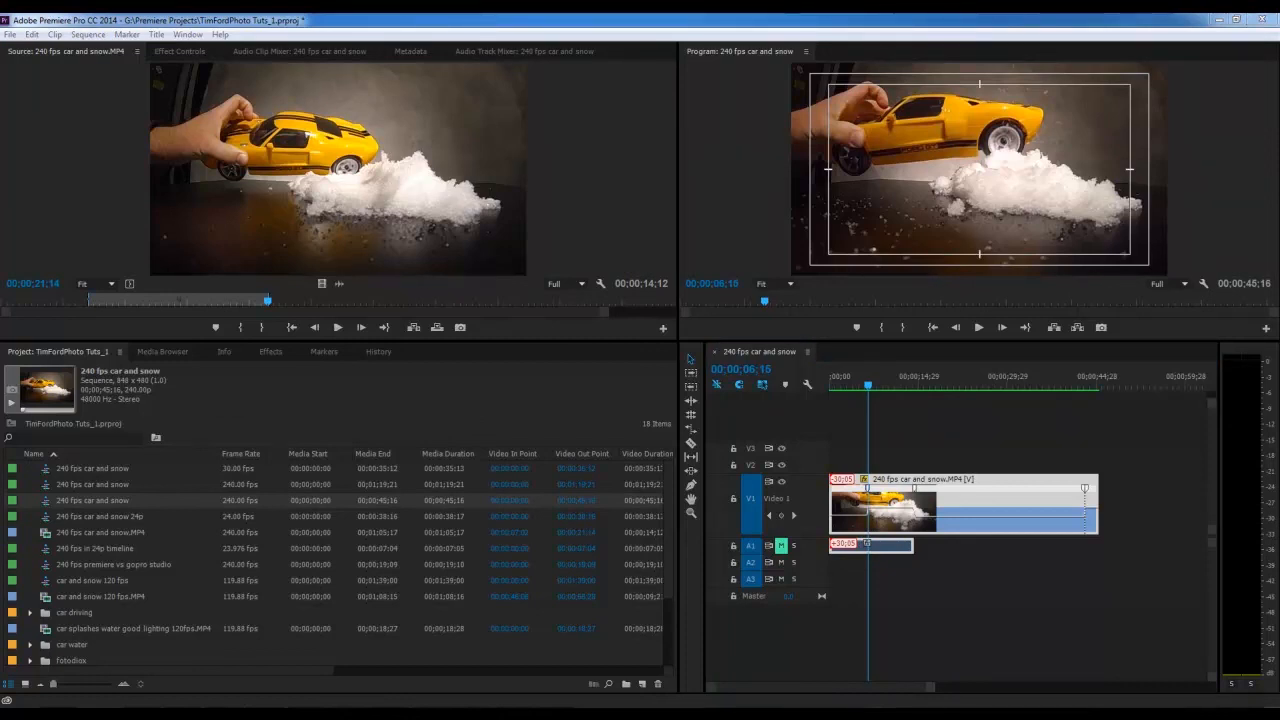
# Mark an In point at about 00;00;22;12 and an Out point at 00;00;33;08 on the source clip 240 fps car and snow.MP4.
pyautogui.click(45, 502)
pyautogui.click(70, 532)
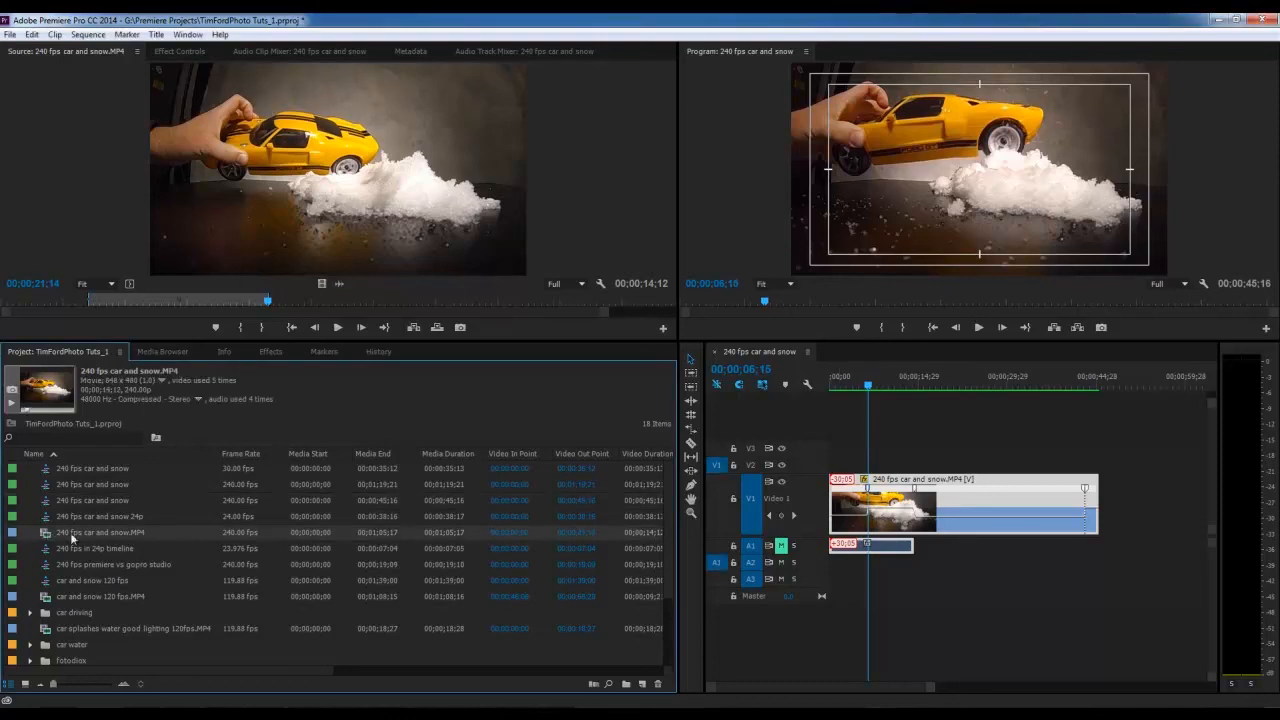
pyautogui.moveTo(269, 306); pyautogui.dragTo(416, 300)
pyautogui.click(240, 327)
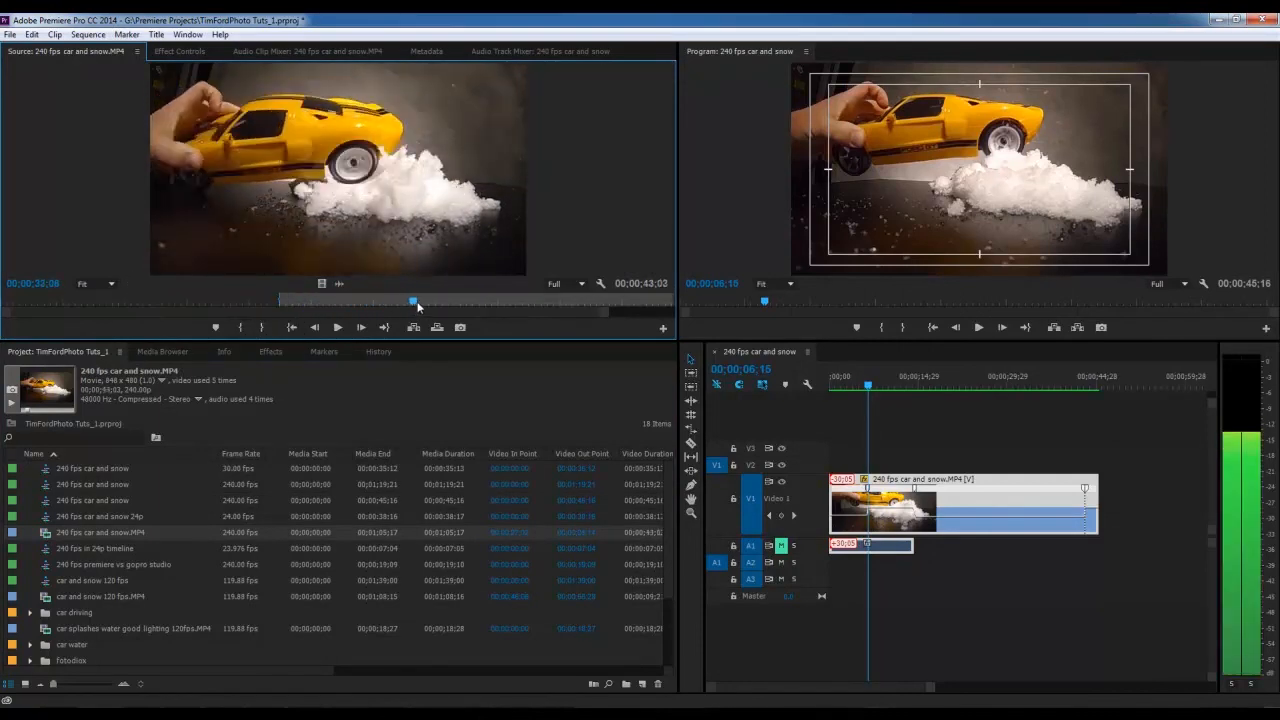
pyautogui.click(263, 329)
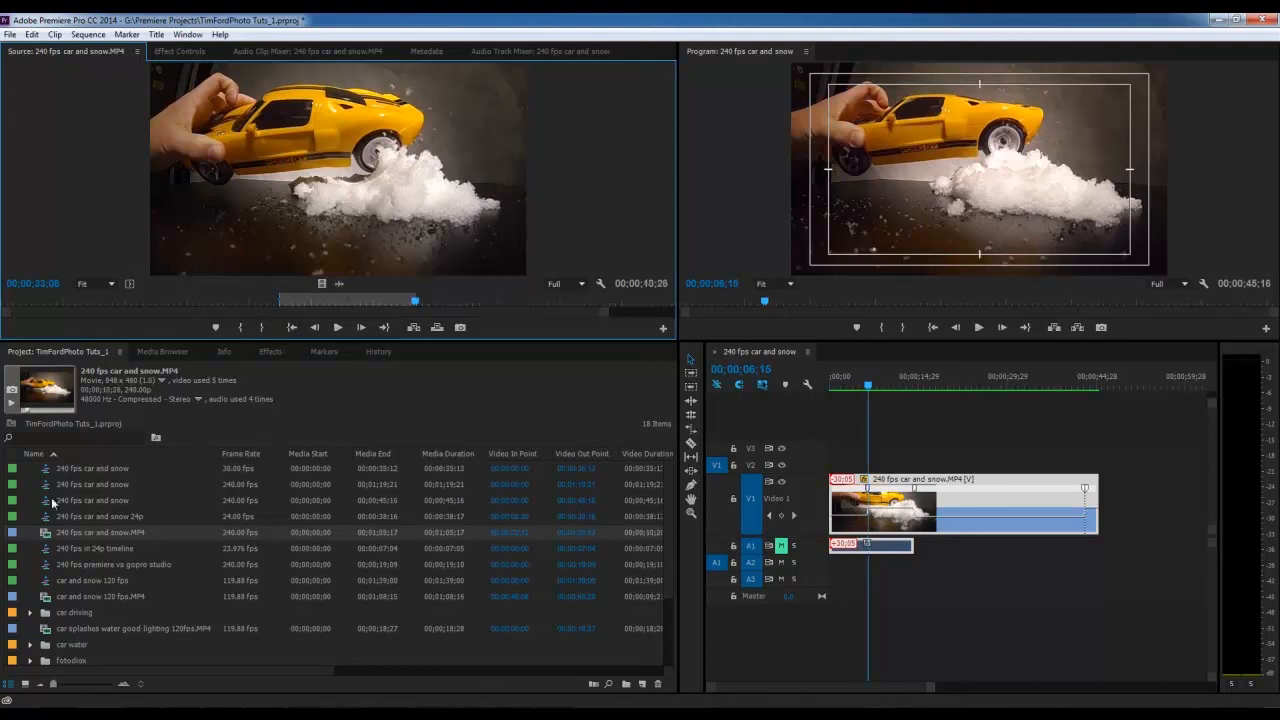
# Create a new sequence from the marked range of 240 fps car and snow.MP4 and enlarge its clip in the timeline.
pyautogui.click(44, 534)
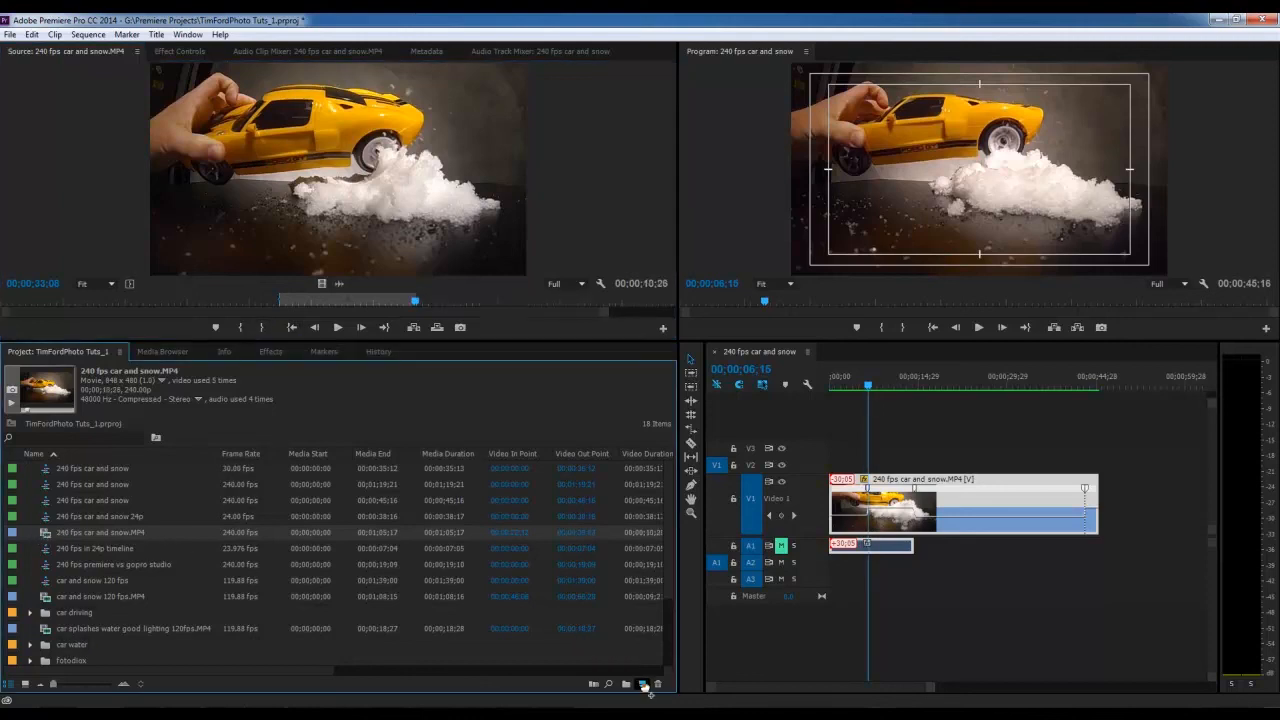
pyautogui.moveTo(645, 688); pyautogui.dragTo(643, 685)
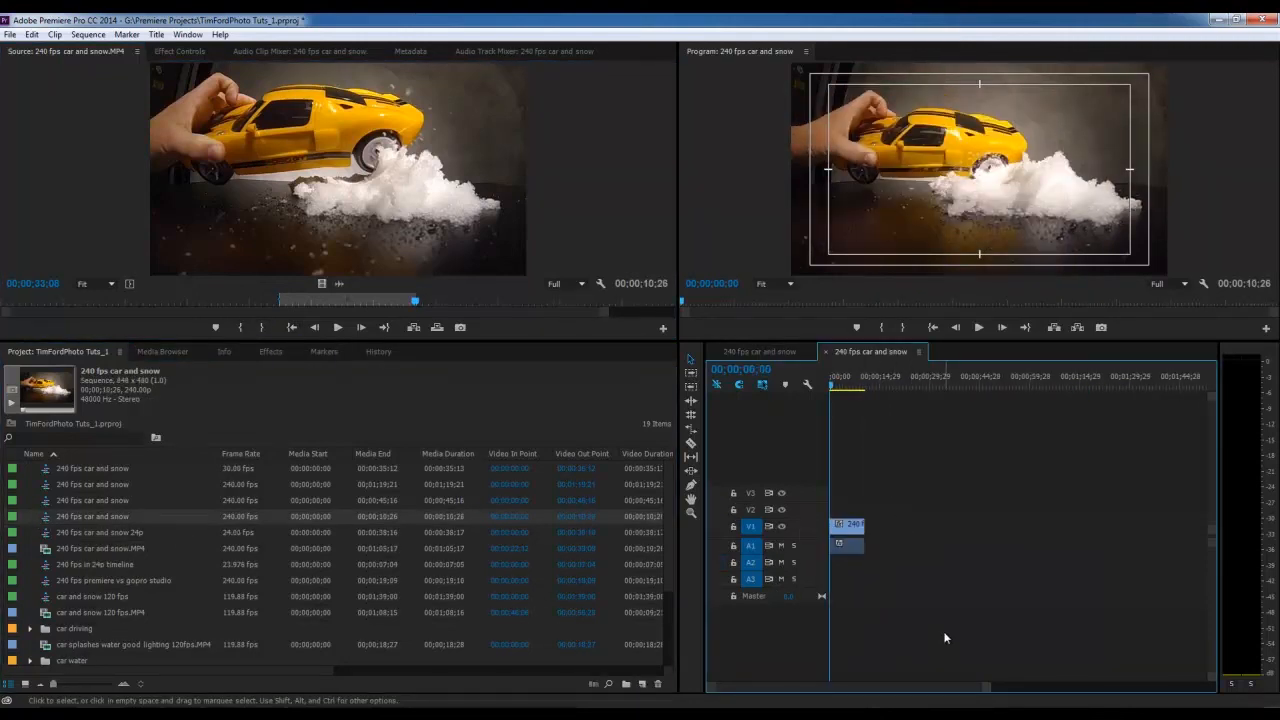
pyautogui.moveTo(985, 688); pyautogui.dragTo(870, 688)
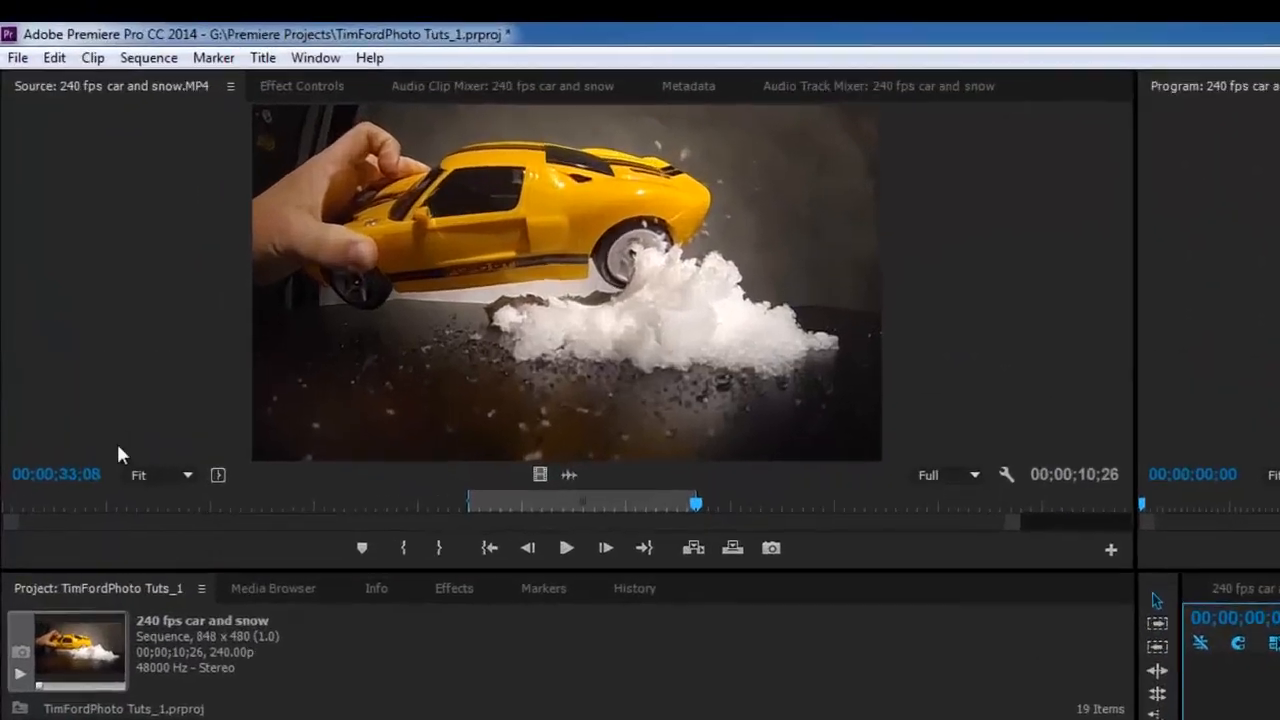
# Change the new sequence's timebase to 24.00 frames/second in the sequence settings.
pyautogui.click(90, 35)
pyautogui.click(158, 88)
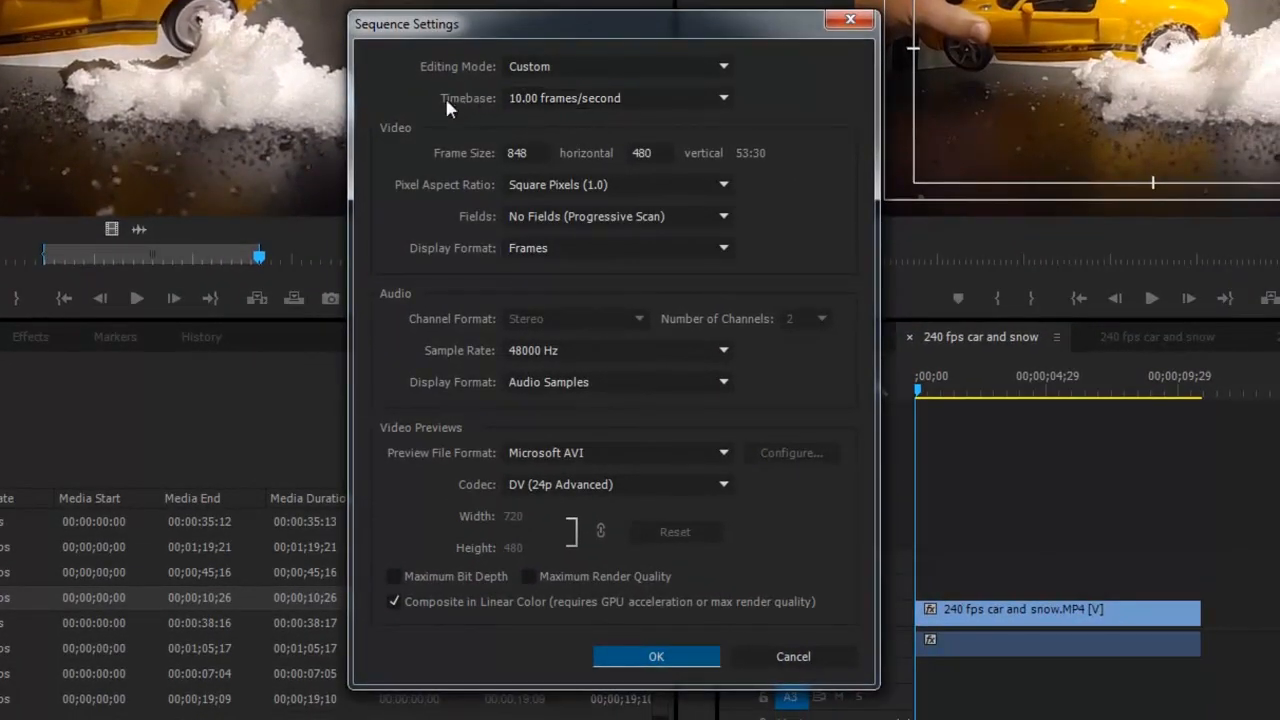
pyautogui.click(567, 105)
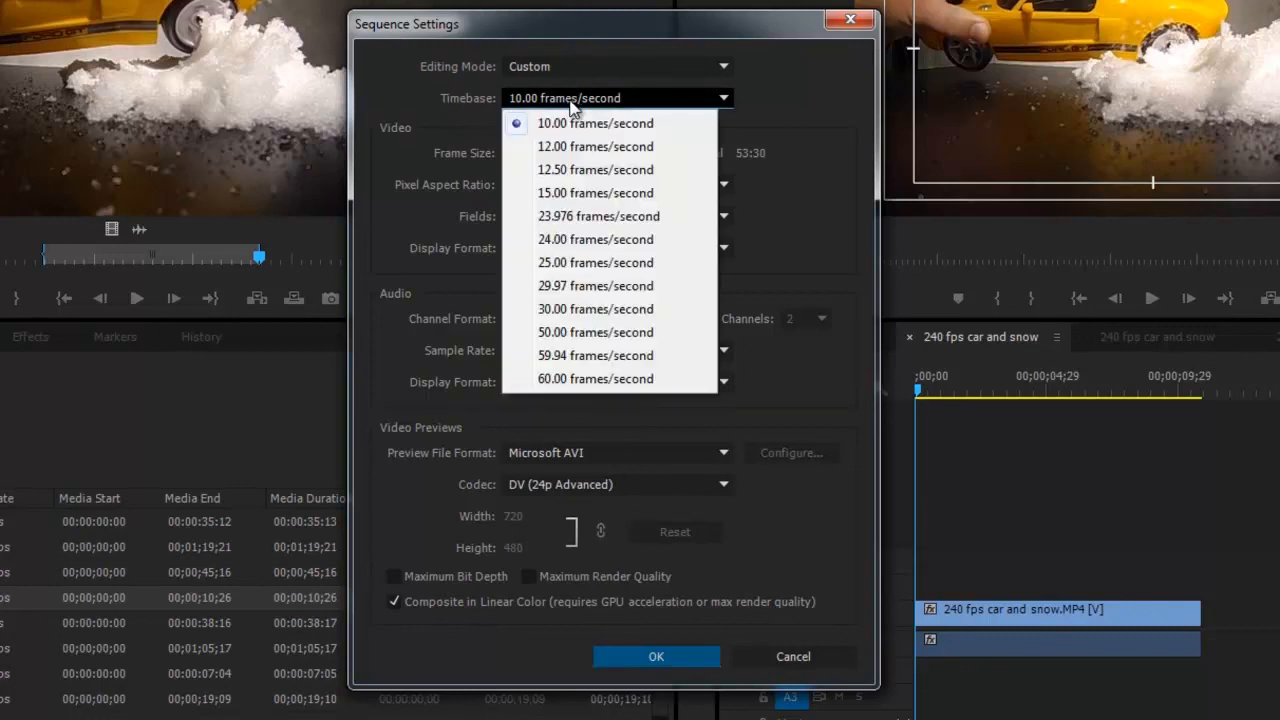
pyautogui.click(606, 239)
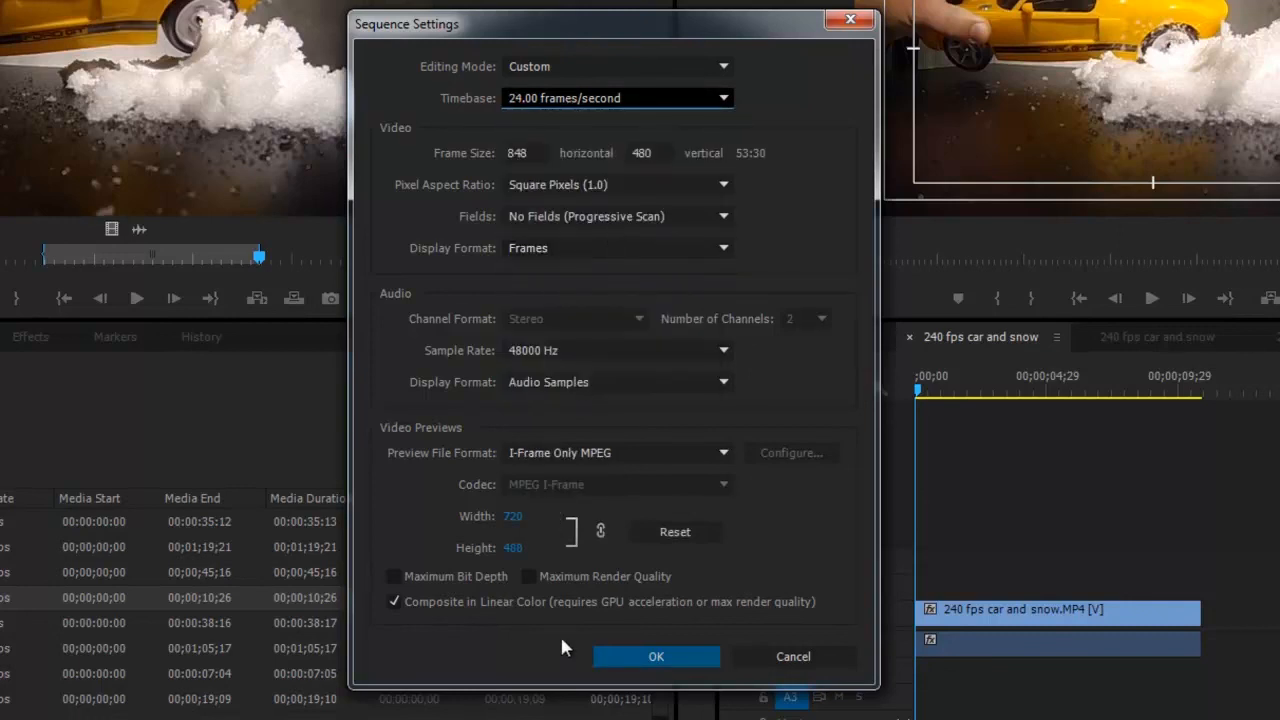
pyautogui.click(627, 656)
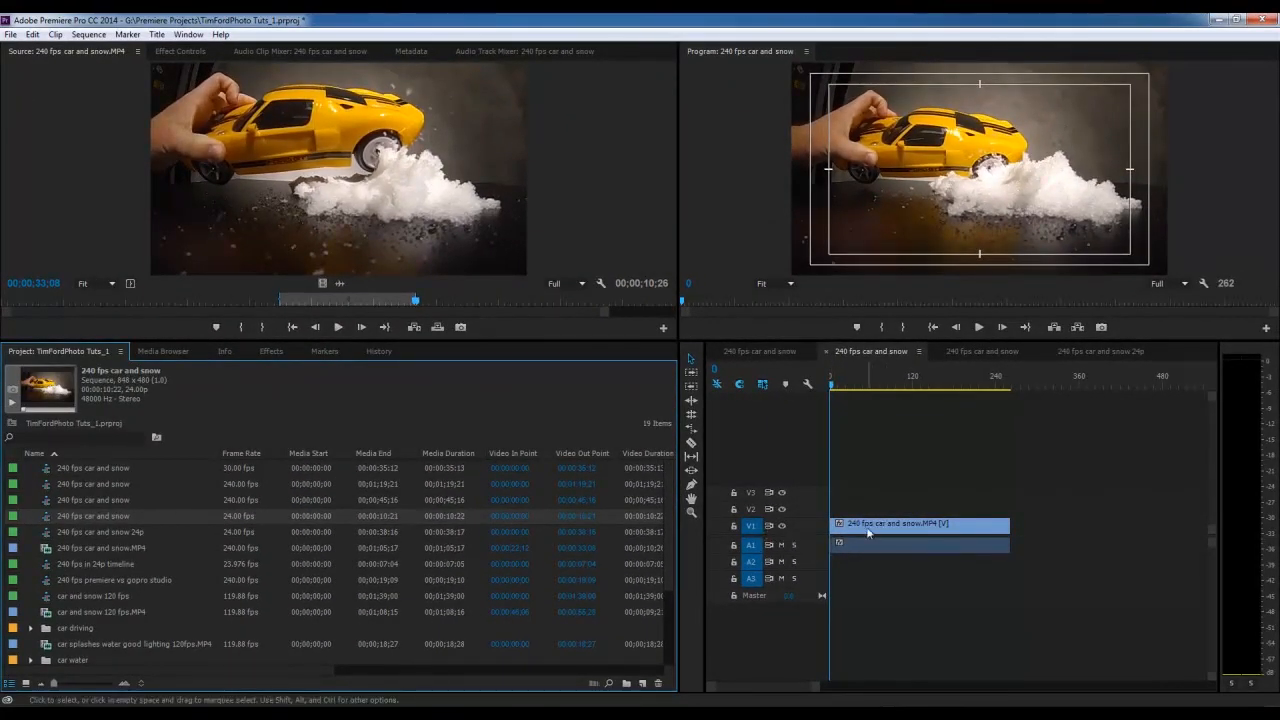
# Switch to Calculator and divide 24 by 240 to find the clip's slow-motion speed ratio, then move the calculator out of the way.
pyautogui.moveTo(868, 533)
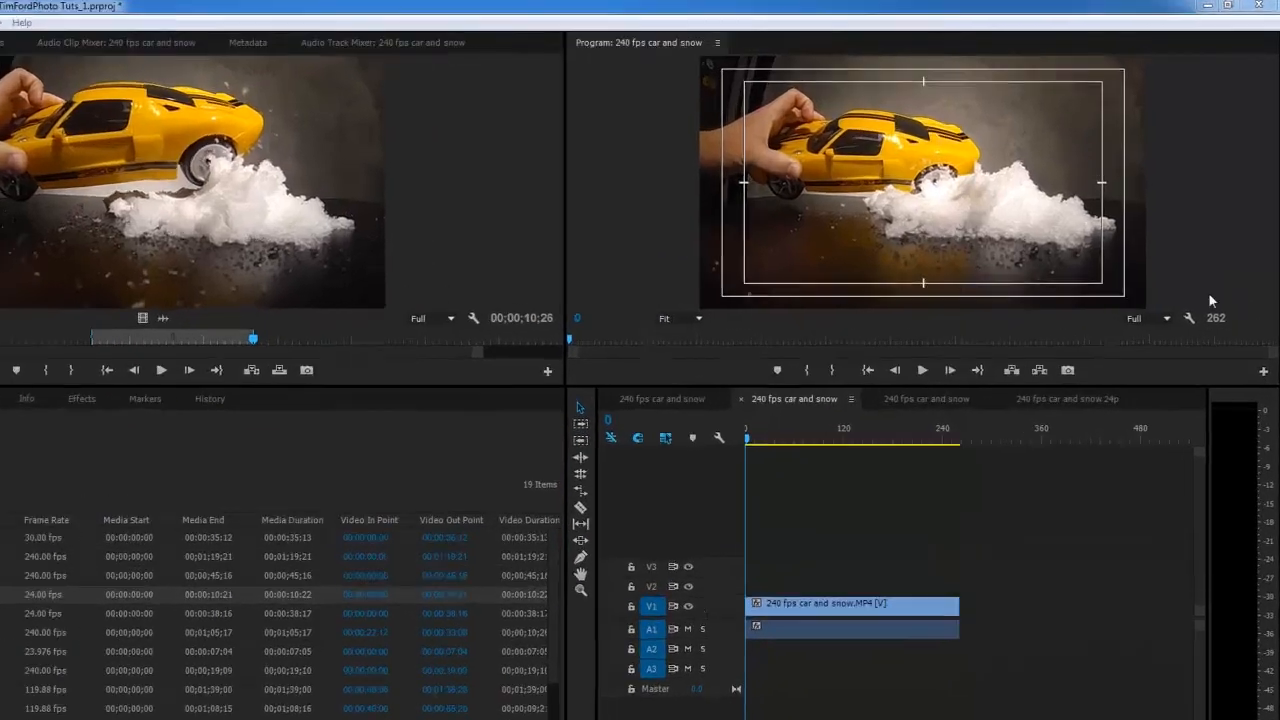
pyautogui.moveTo(977, 217); pyautogui.dragTo(639, 273)
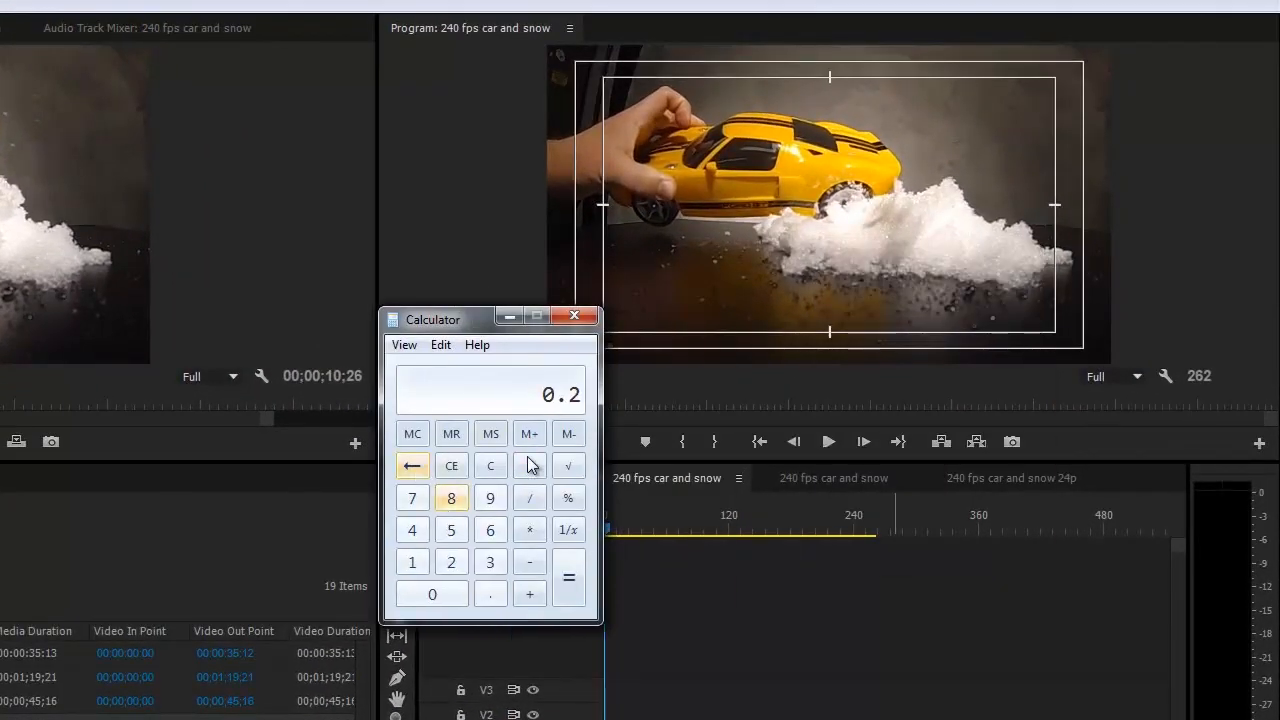
pyautogui.click(450, 561)
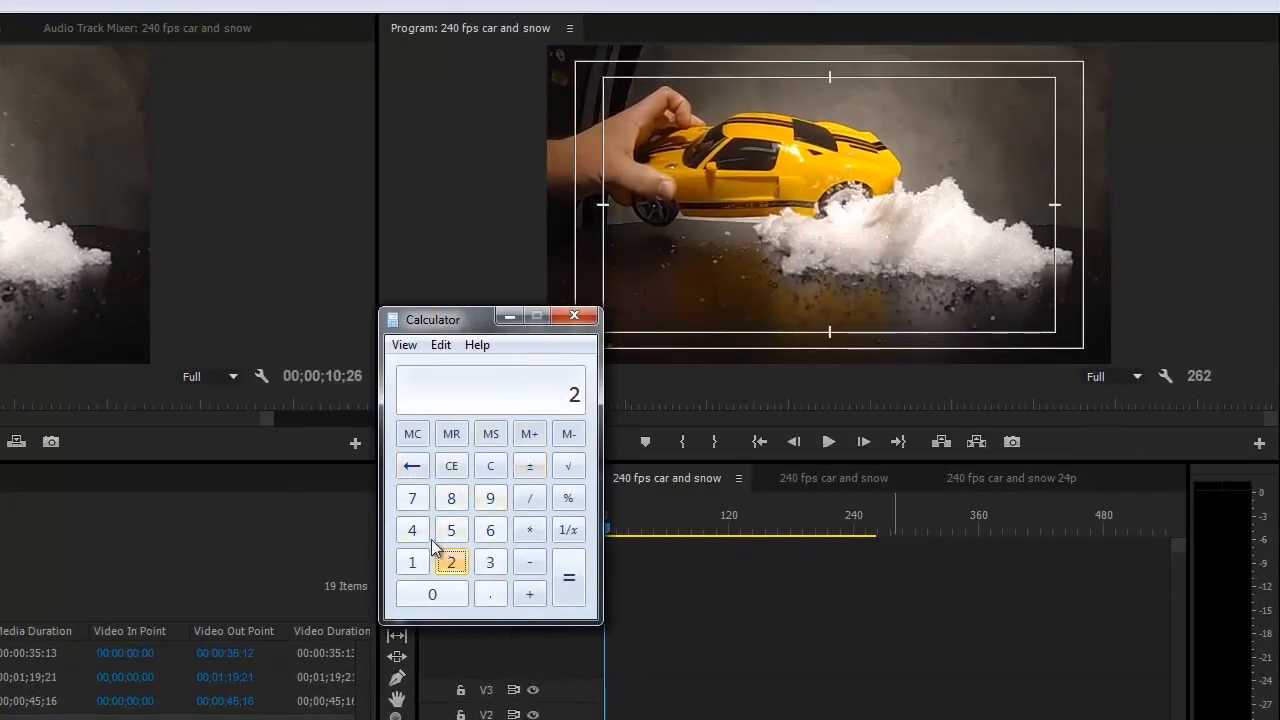
pyautogui.click(413, 530)
pyautogui.click(528, 503)
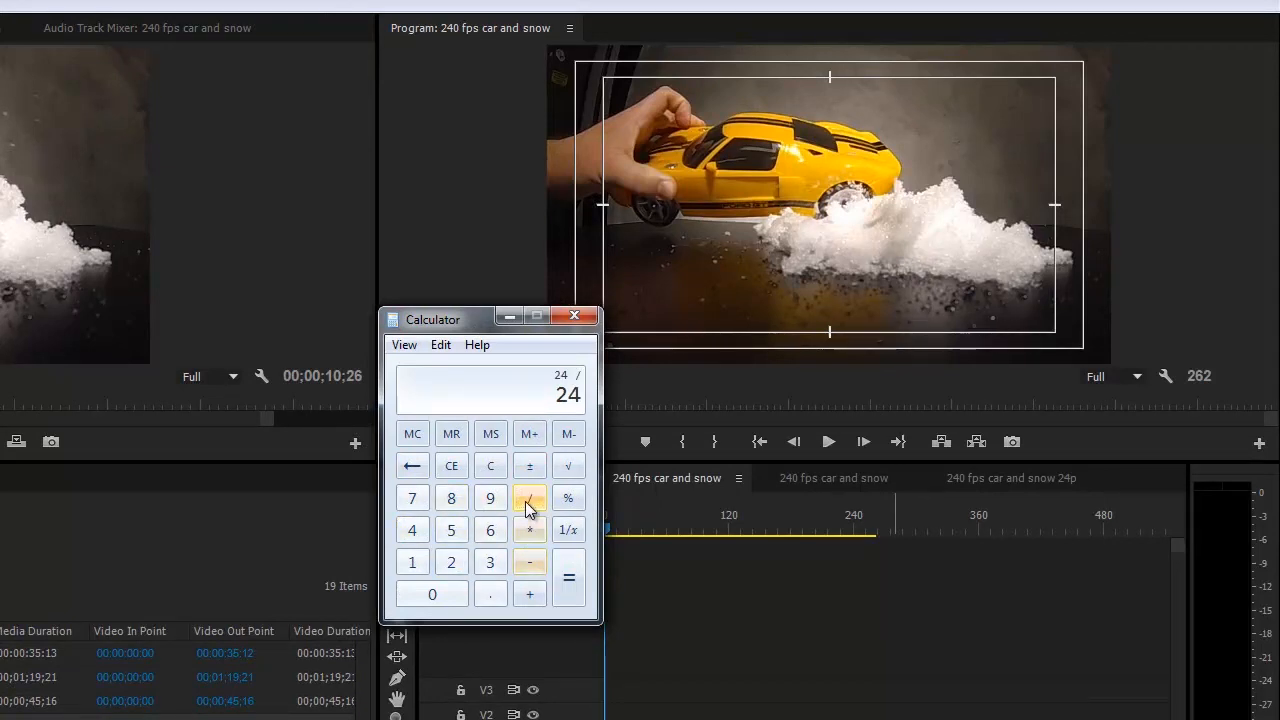
pyautogui.click(451, 561)
pyautogui.click(412, 530)
pyautogui.click(432, 594)
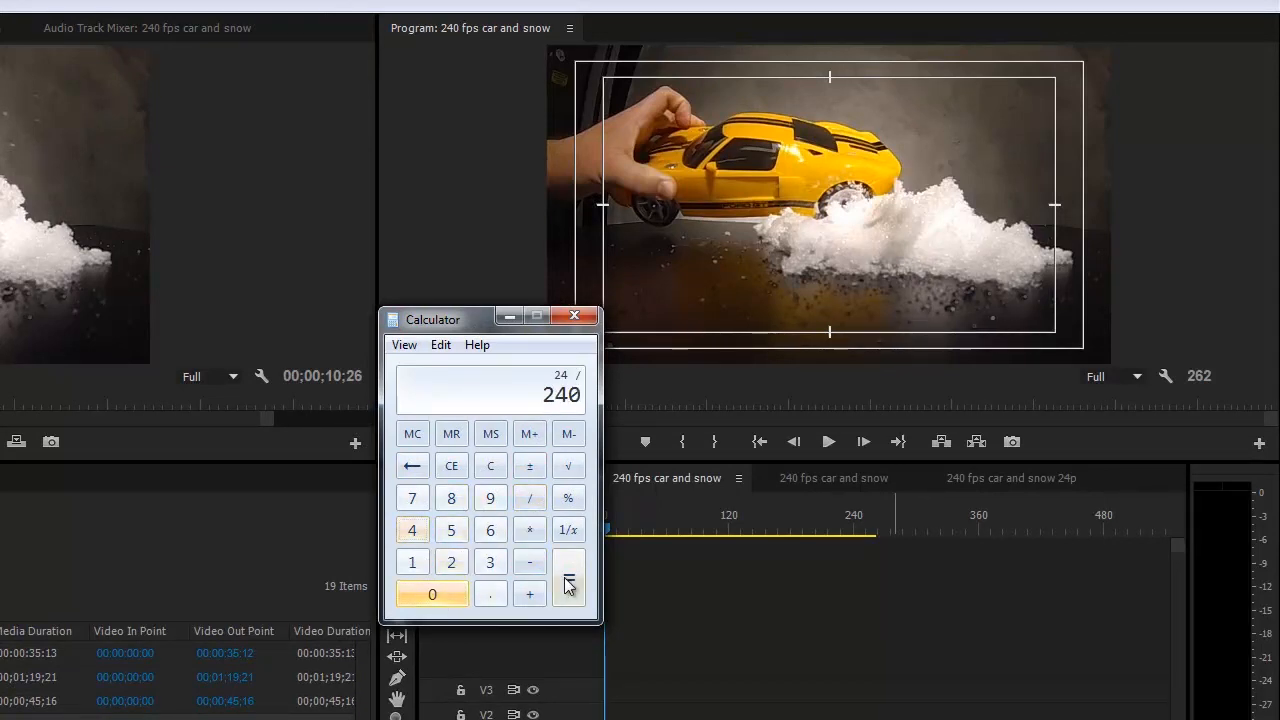
pyautogui.click(568, 585)
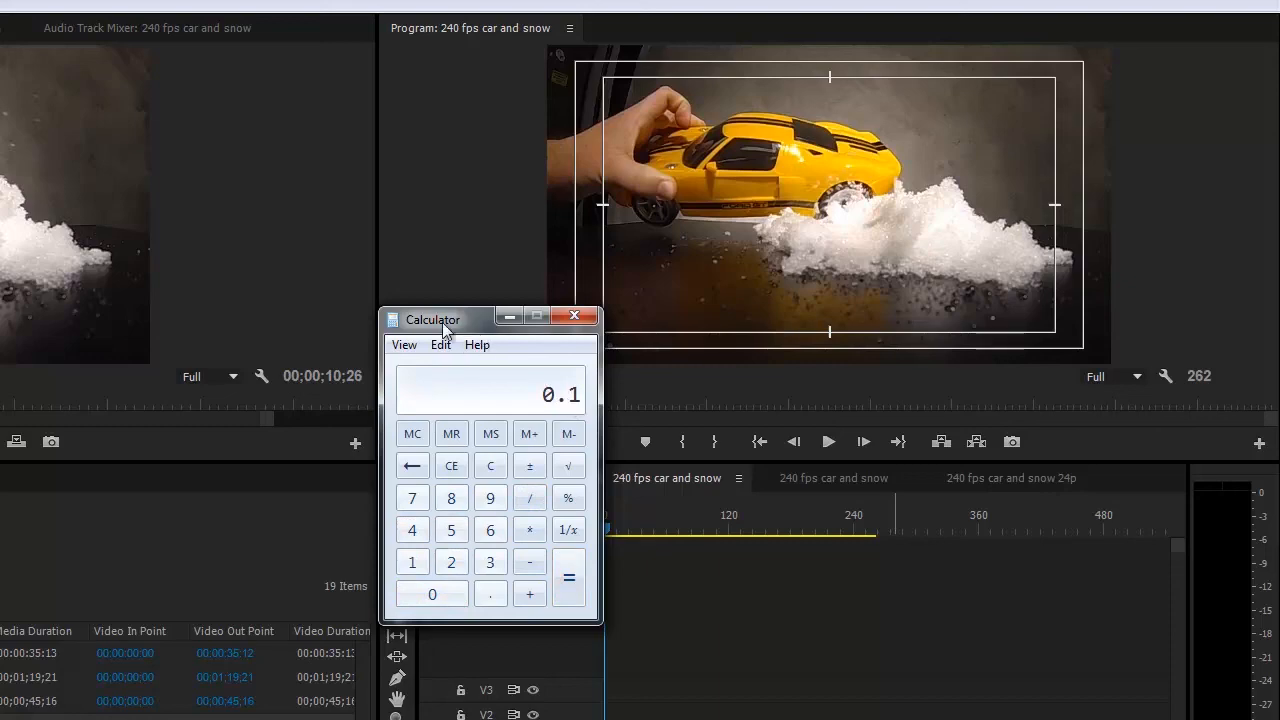
pyautogui.moveTo(443, 330); pyautogui.dragTo(1279, 329)
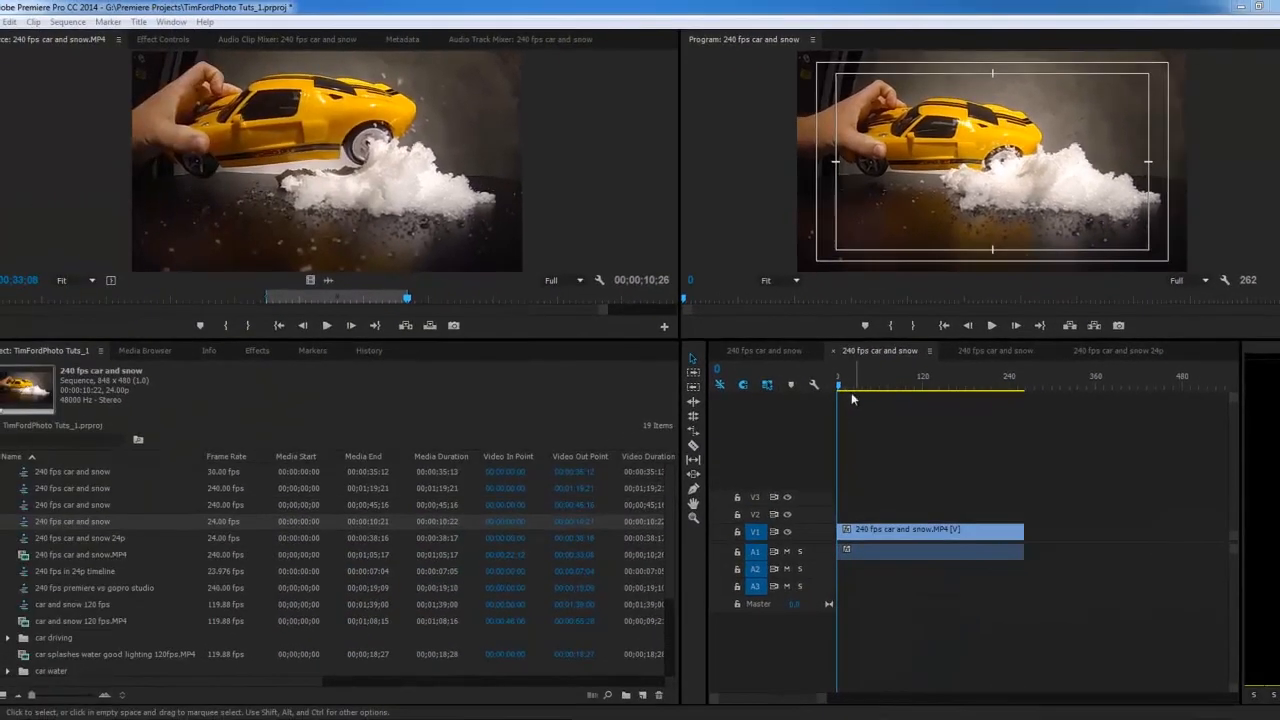
# Set the clip's speed to 10% in the 24 fps sequence and show its whole length in the timeline.
pyautogui.rightClick(876, 531)
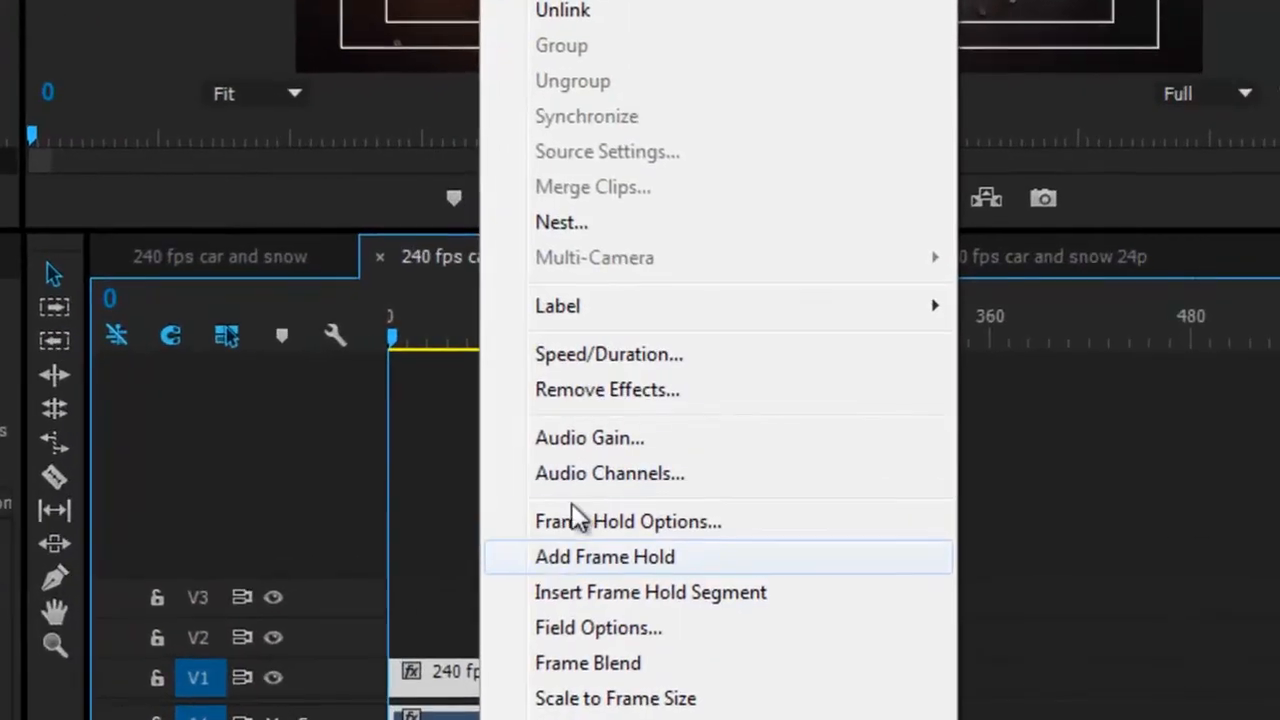
pyautogui.click(939, 393)
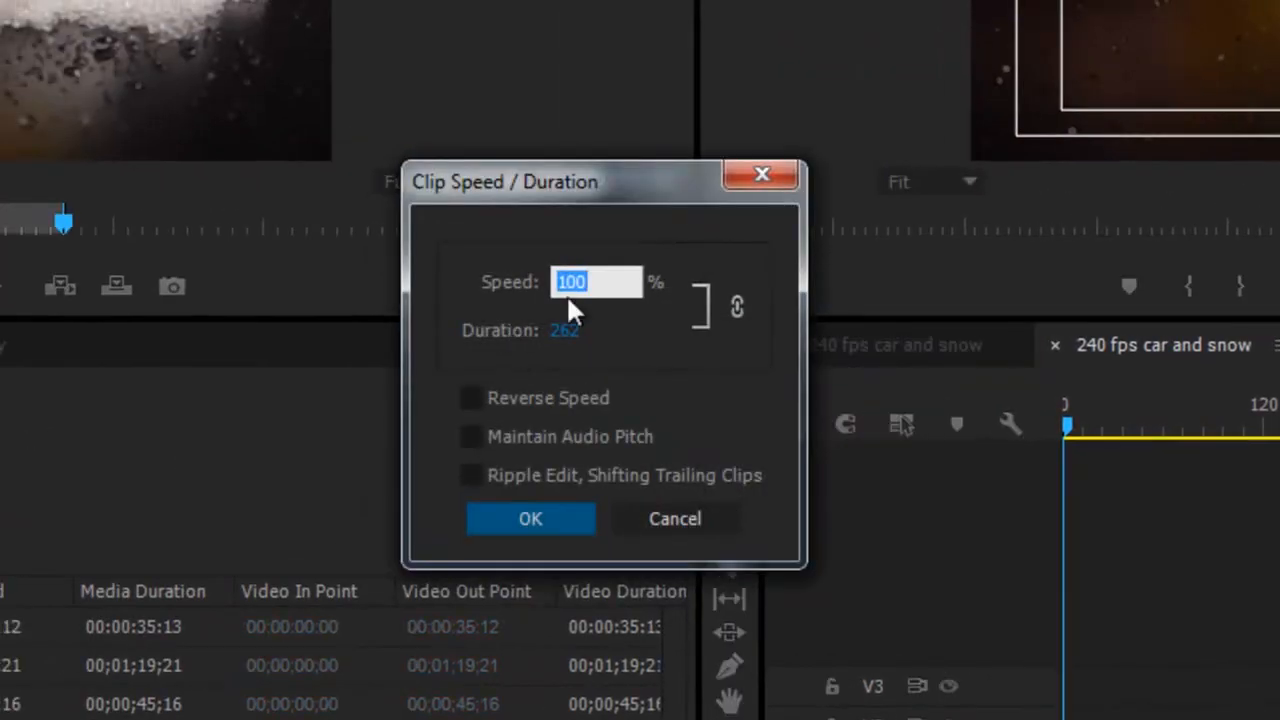
pyautogui.write('10')
pyautogui.click(530, 518)
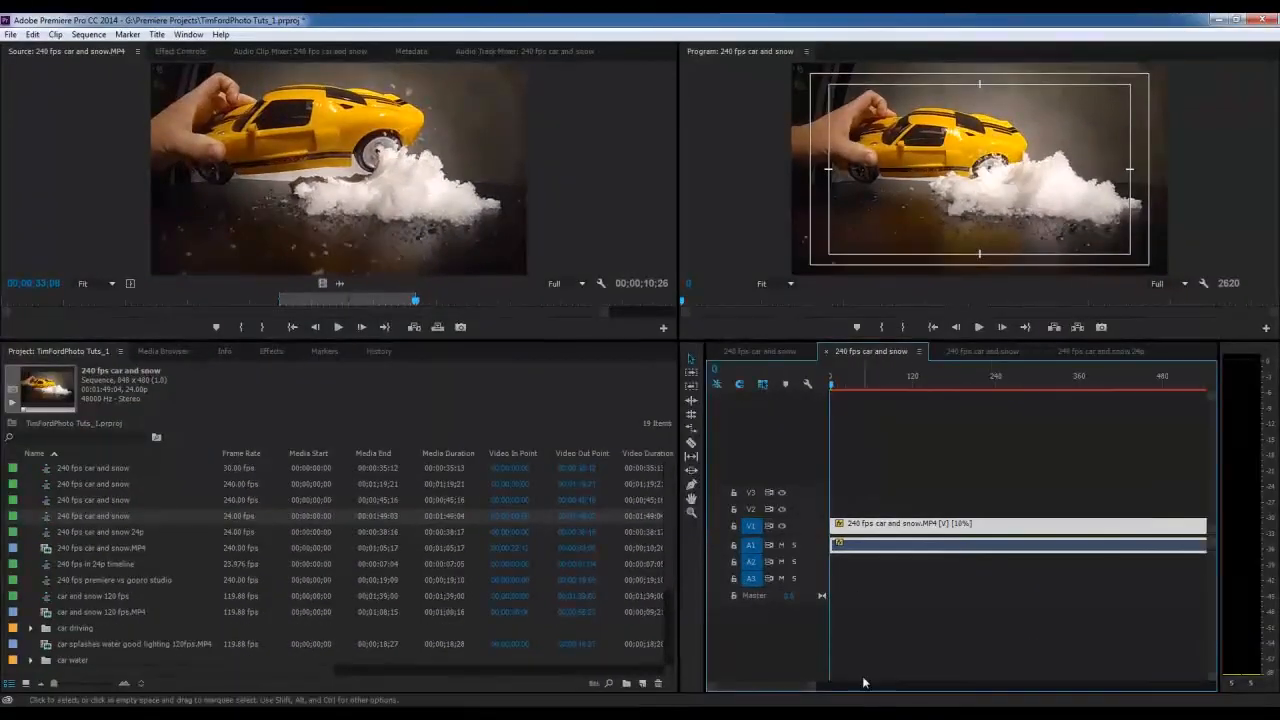
pyautogui.moveTo(813, 687); pyautogui.dragTo(970, 692)
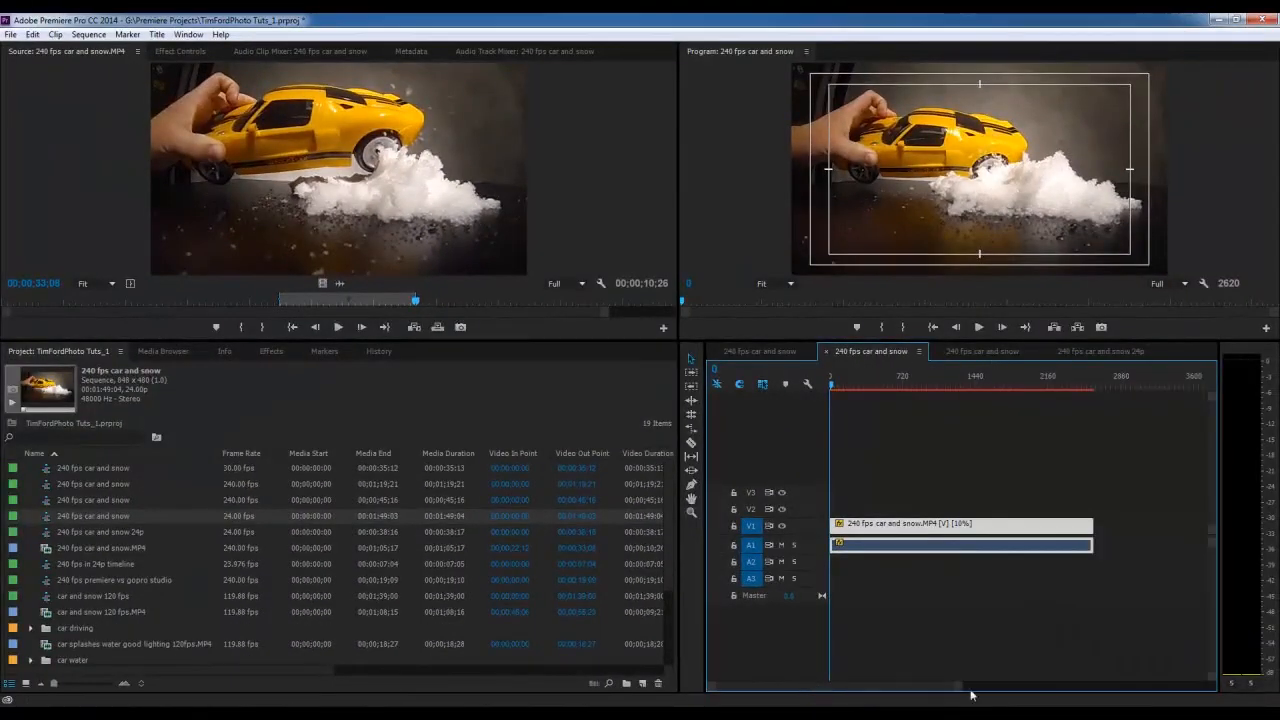
# Play the slowed clip from the start with the program view enlarged, stopping at frame 587 and restoring the normal layout.
pyautogui.click(984, 329)
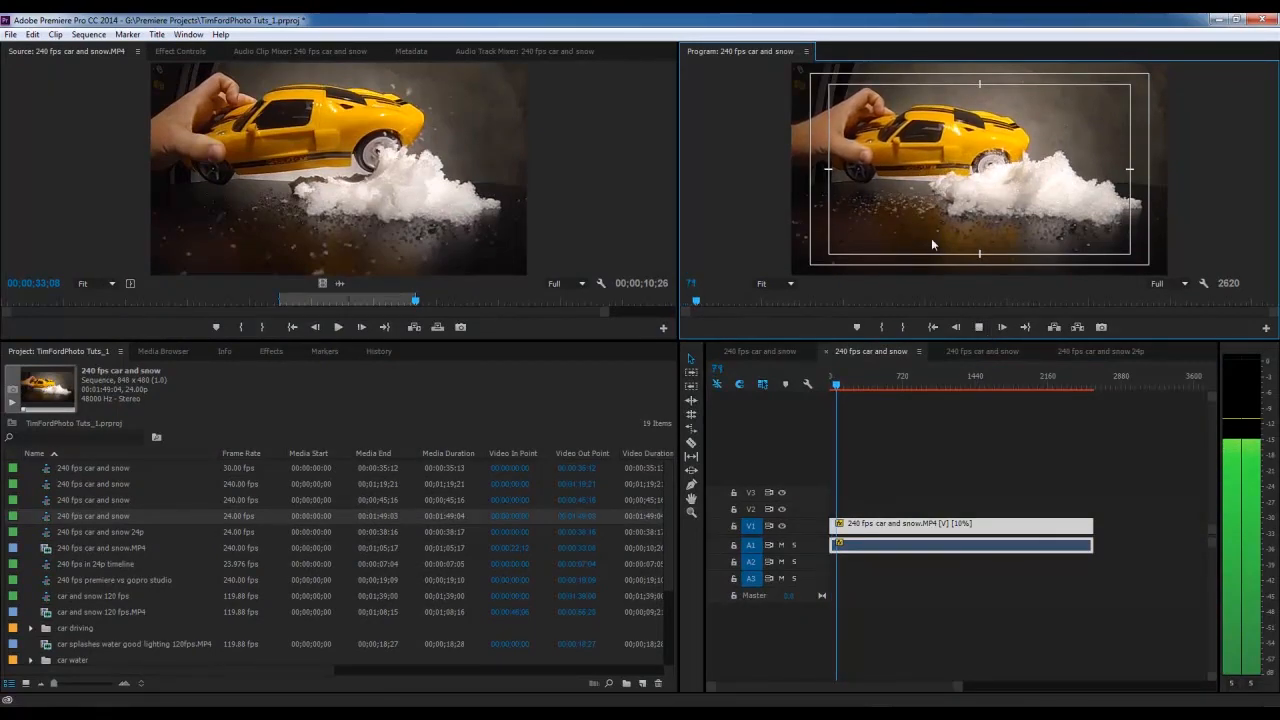
pyautogui.press('`')
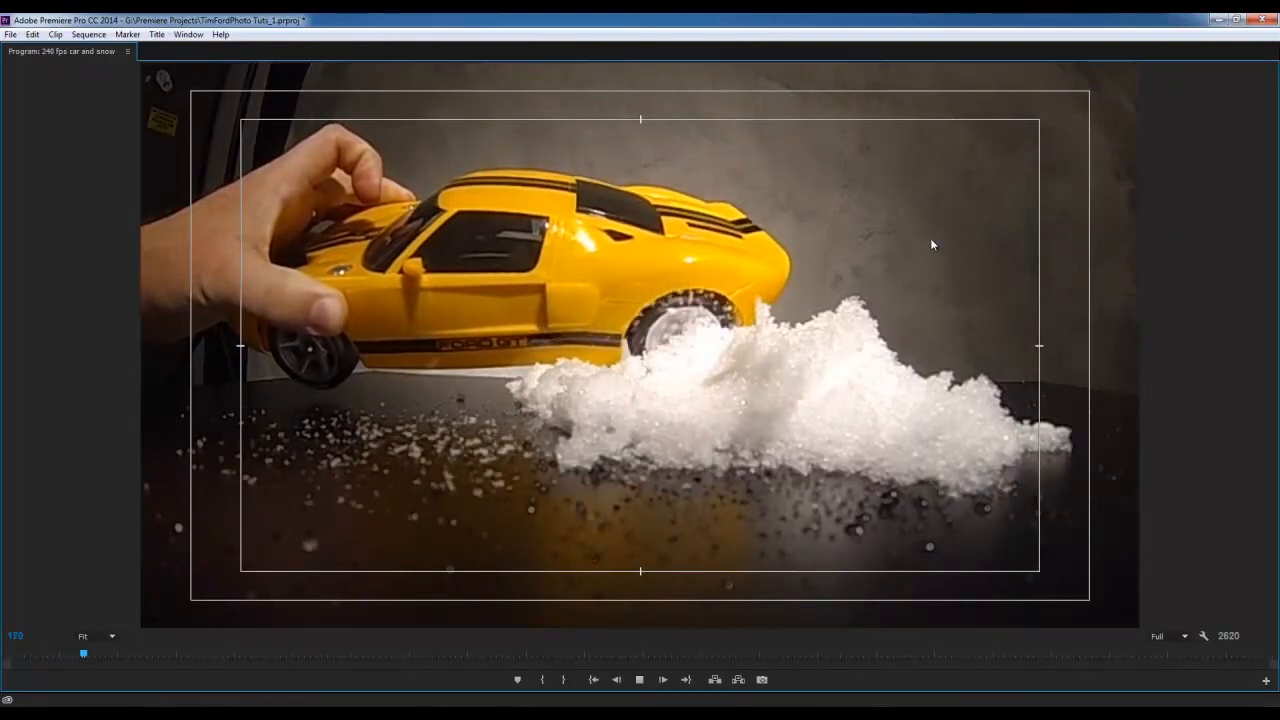
pyautogui.press('space')
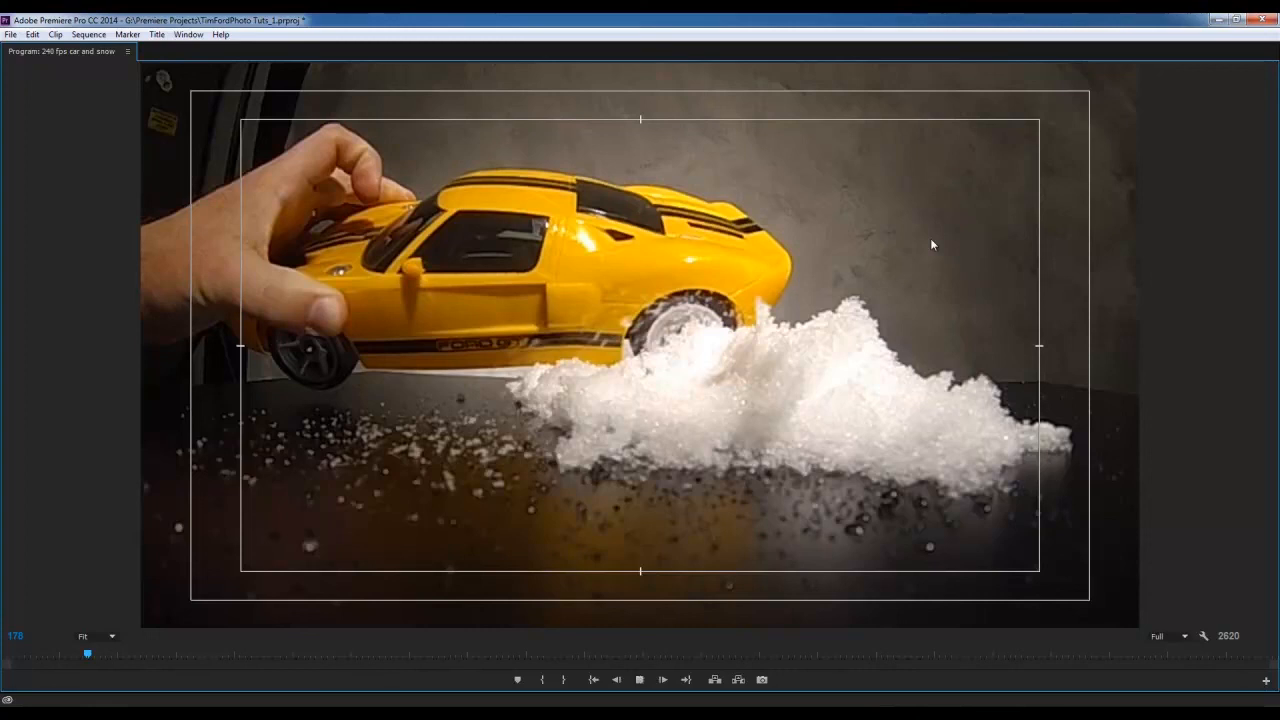
pyautogui.press('space')
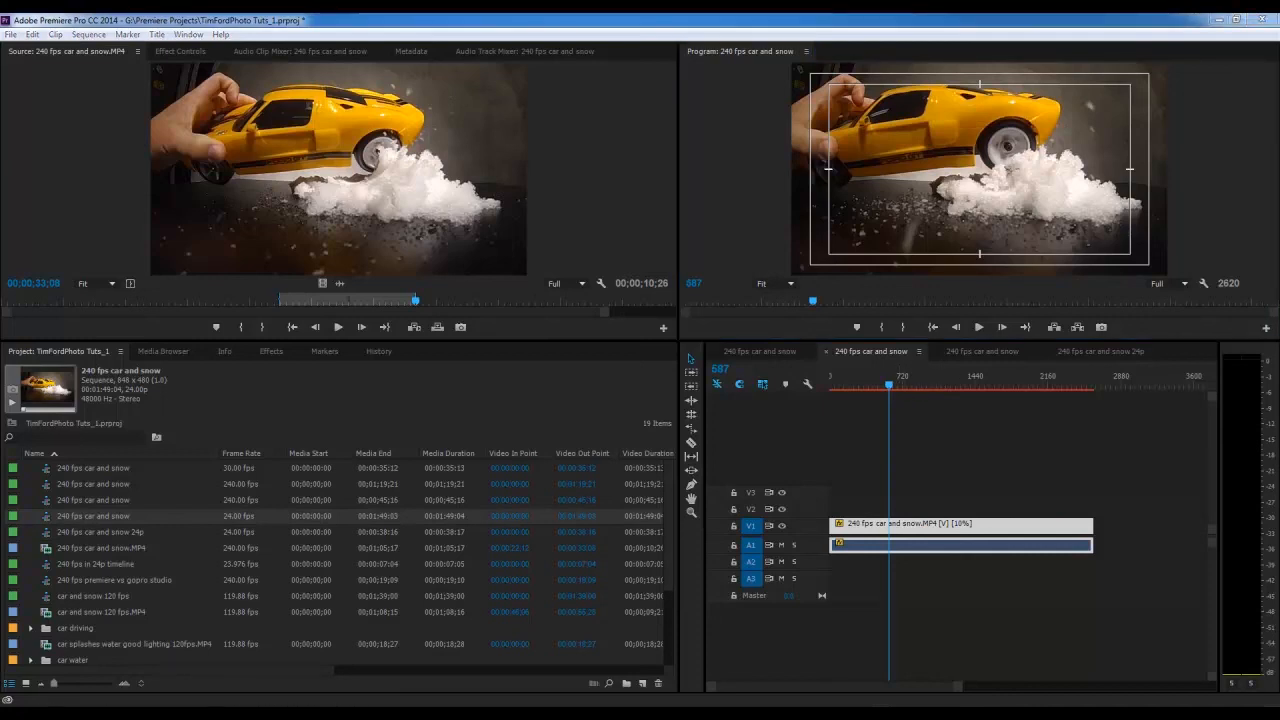
pyautogui.click(1095, 232)
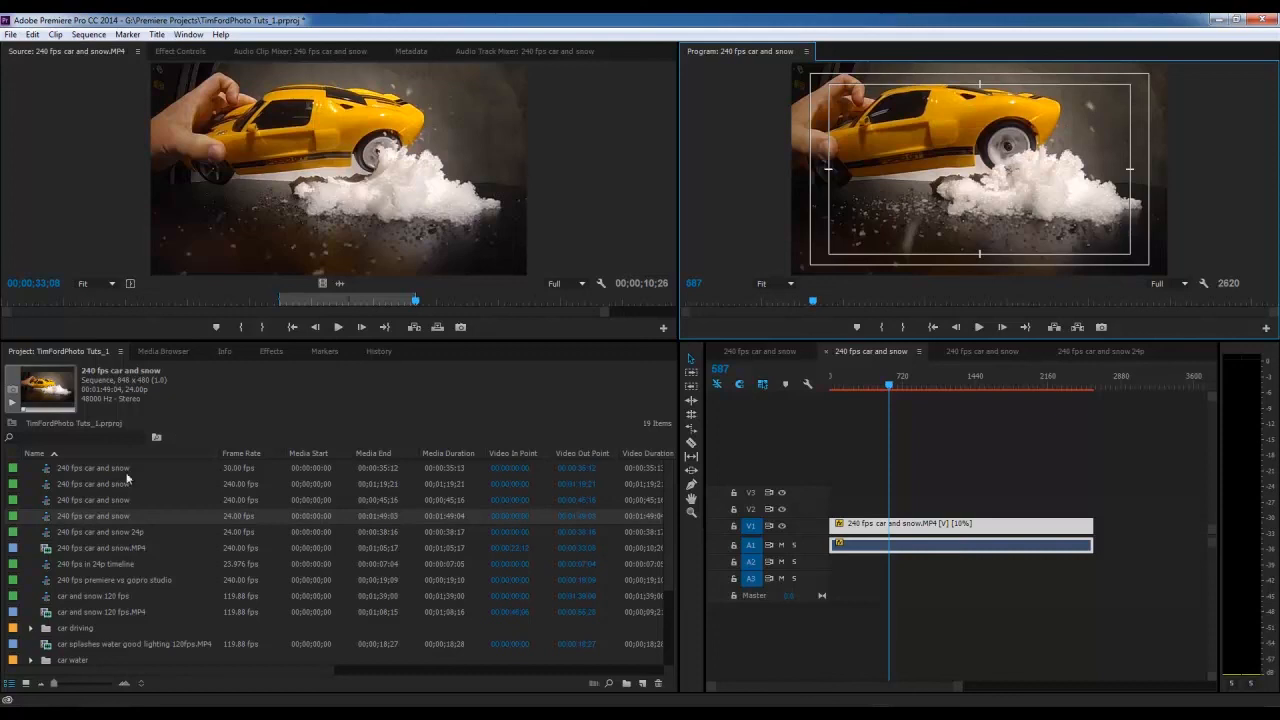
# Duplicate the source clip 240 fps car and snow.MP4 in the project.
pyautogui.click(48, 548)
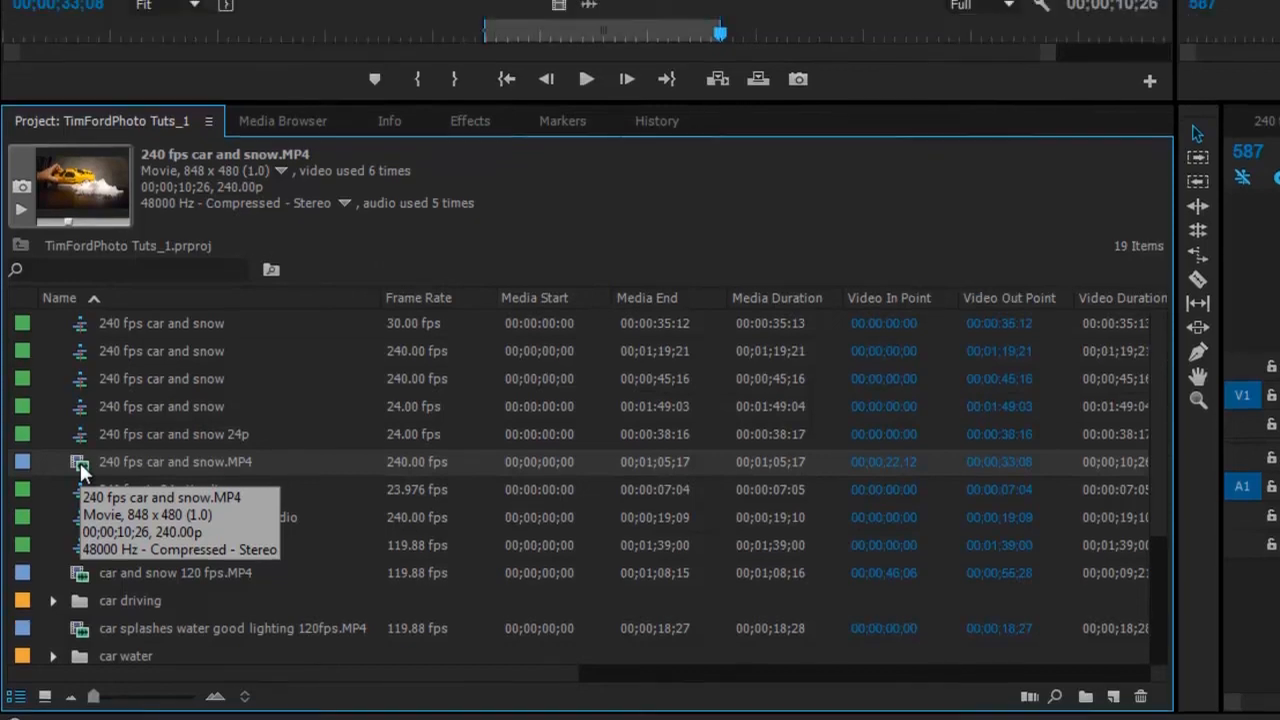
pyautogui.rightClick(80, 428)
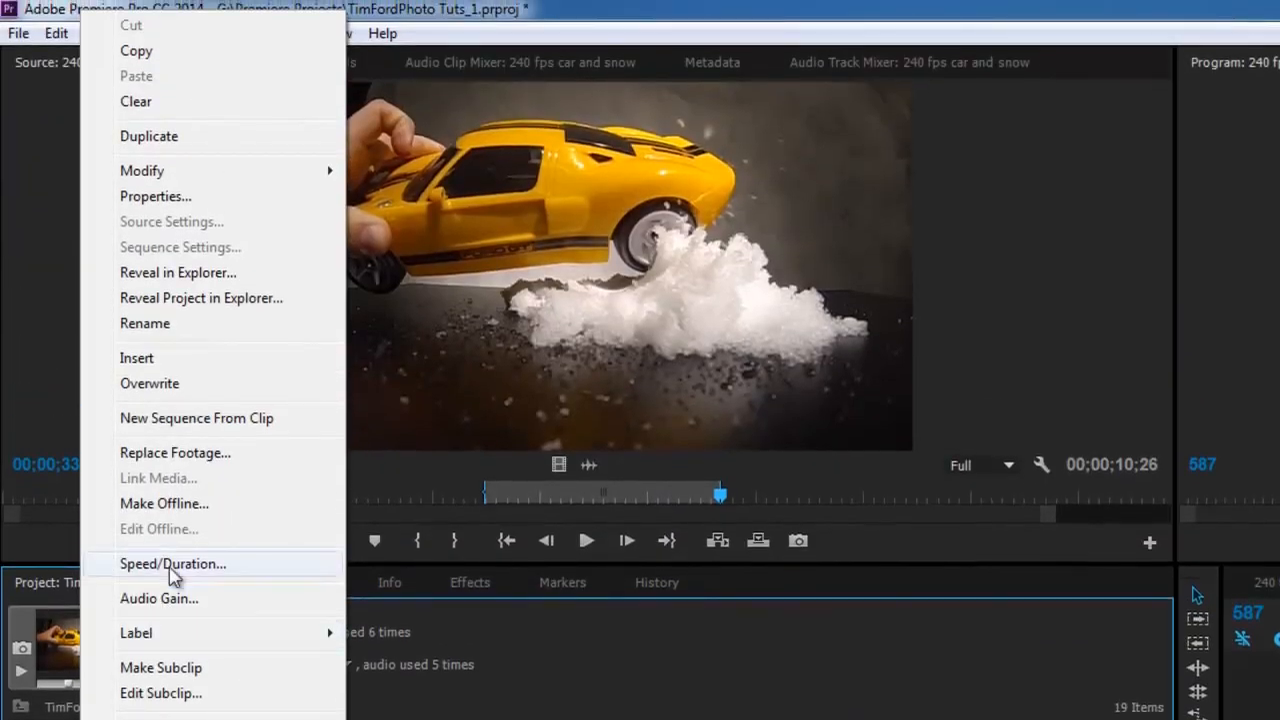
pyautogui.click(230, 140)
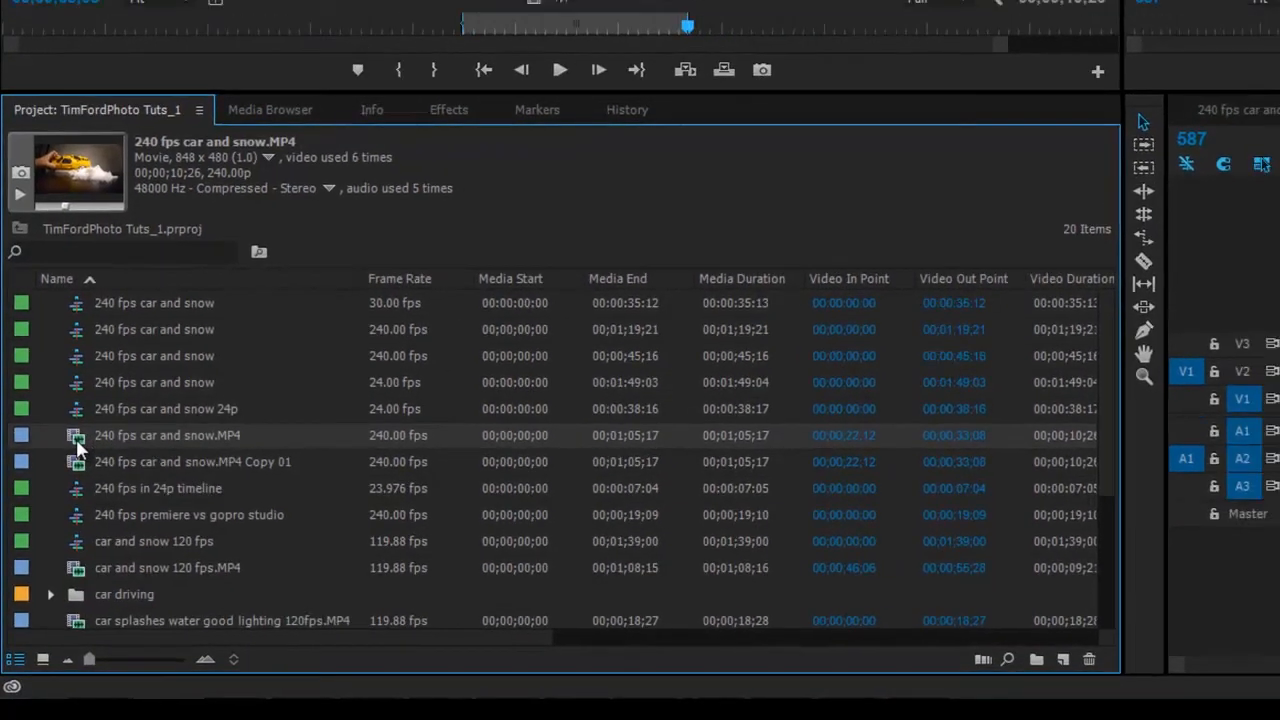
# Interpret the footage of 240 fps car and snow.MP4 with an assumed frame rate of 24 fps.
pyautogui.rightClick(86, 421)
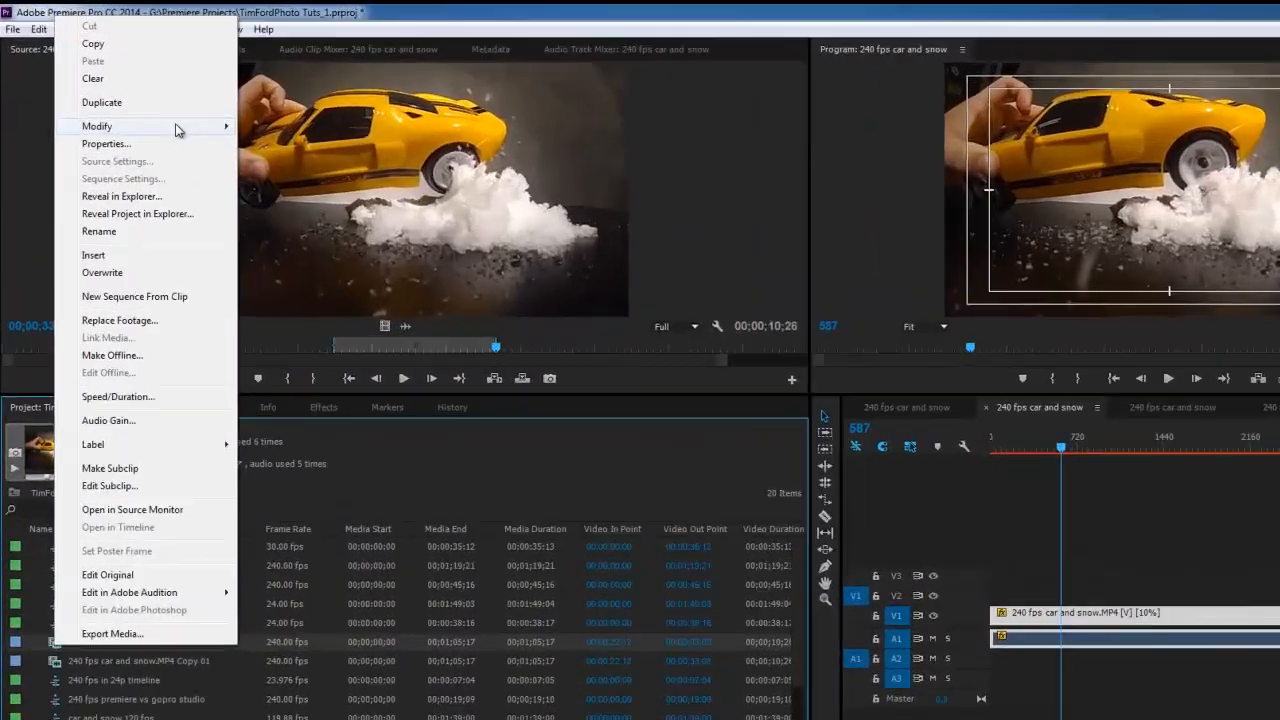
pyautogui.moveTo(141, 106)
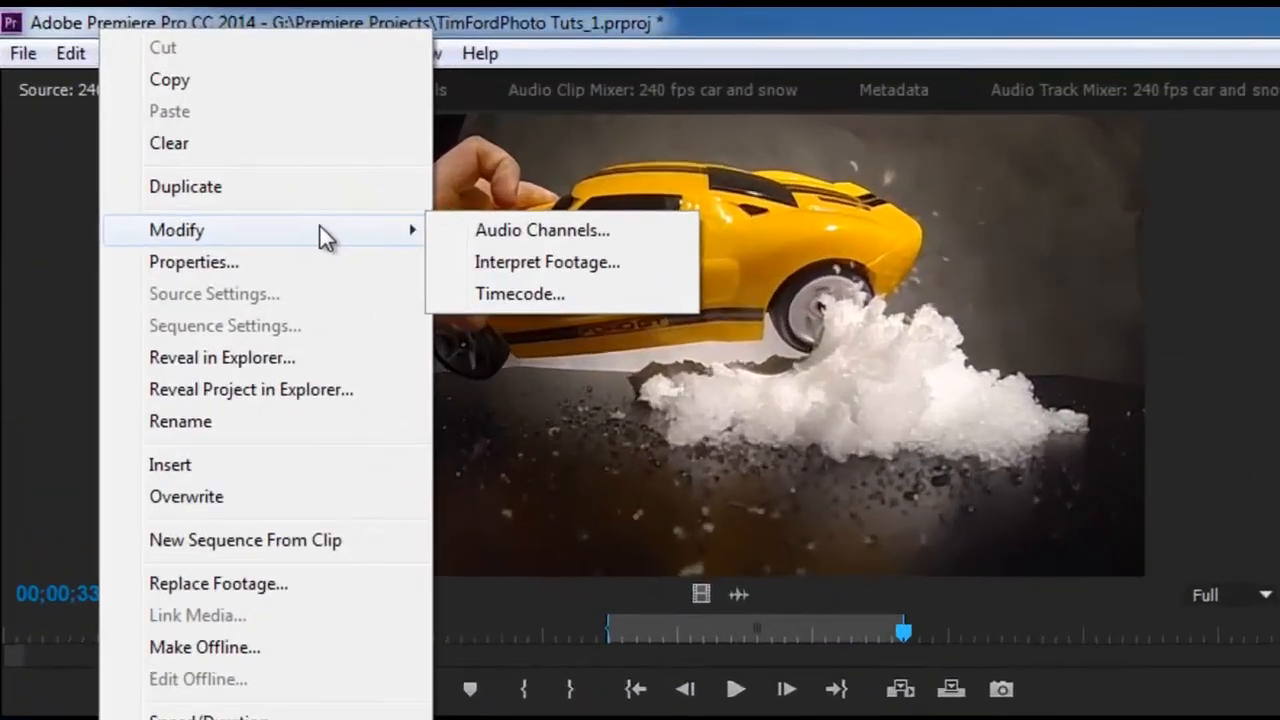
pyautogui.click(568, 275)
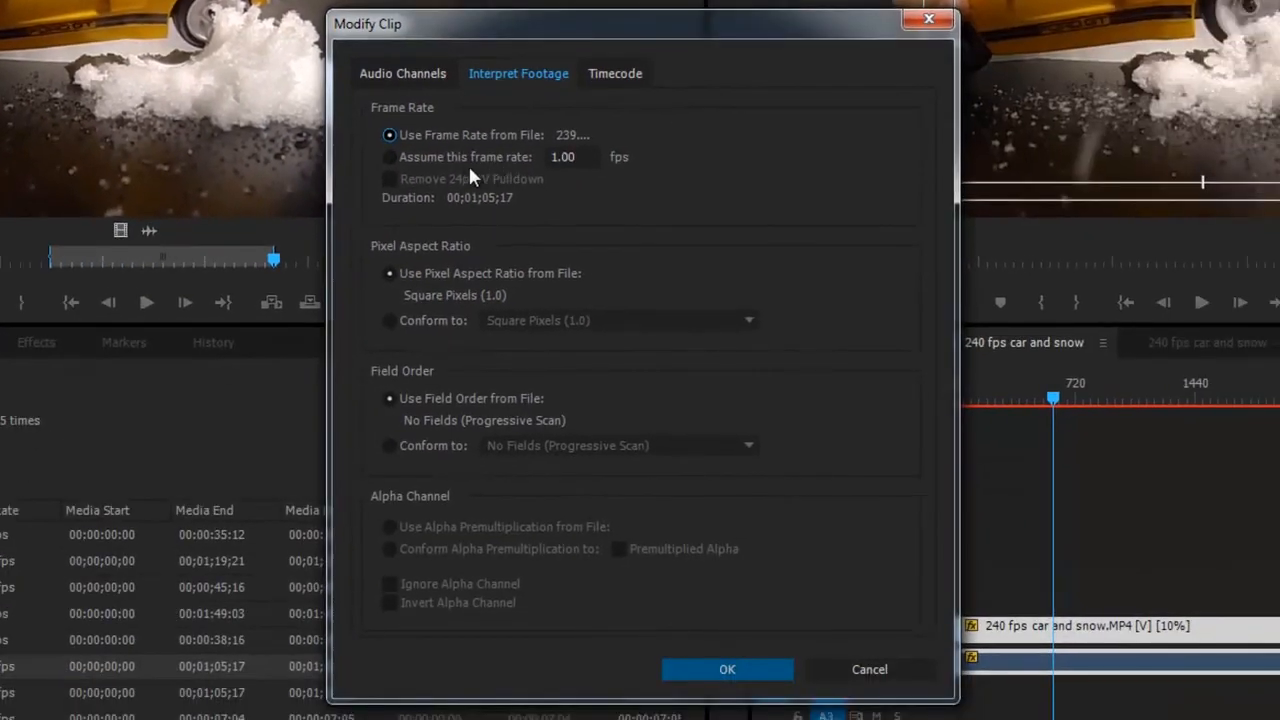
pyautogui.click(461, 160)
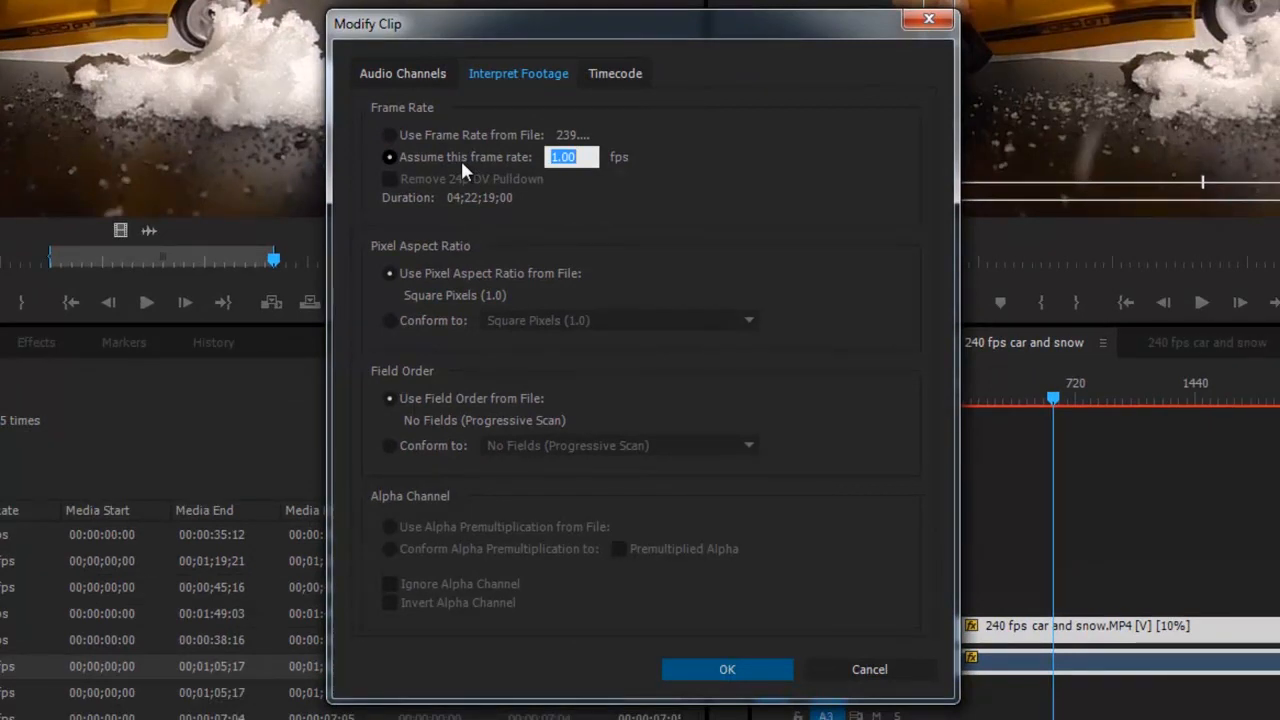
pyautogui.write('24')
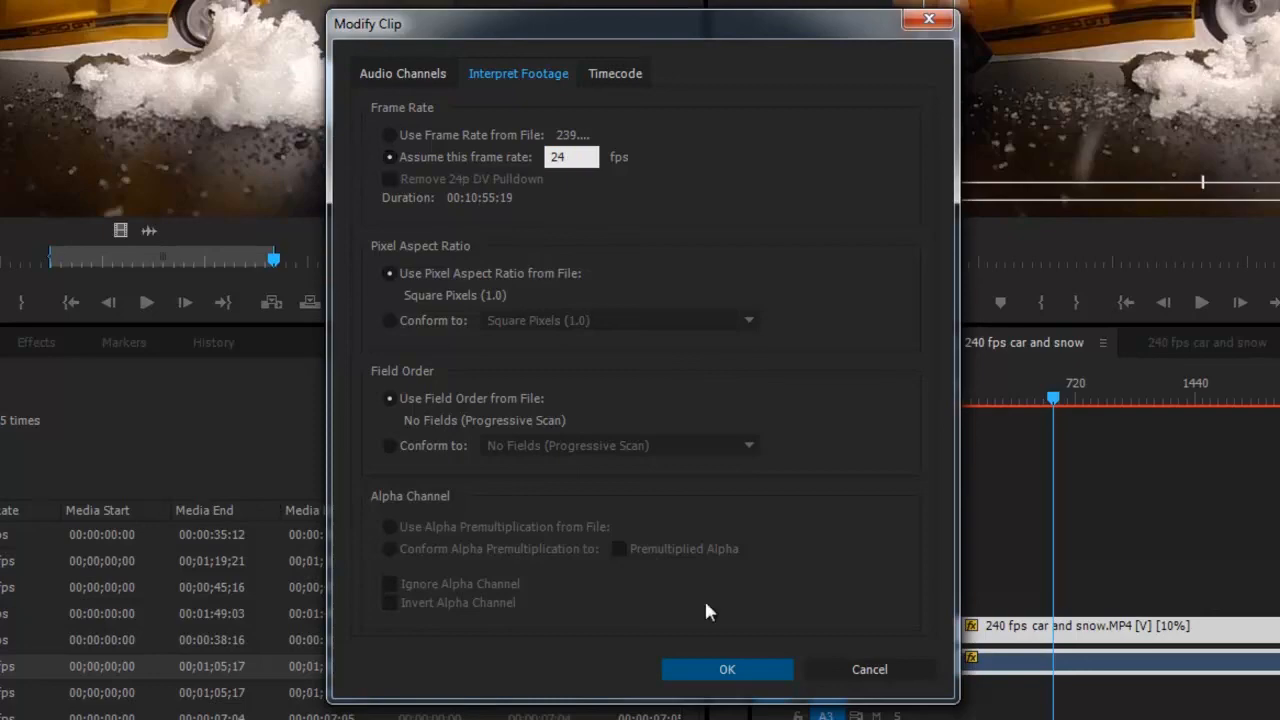
pyautogui.click(727, 670)
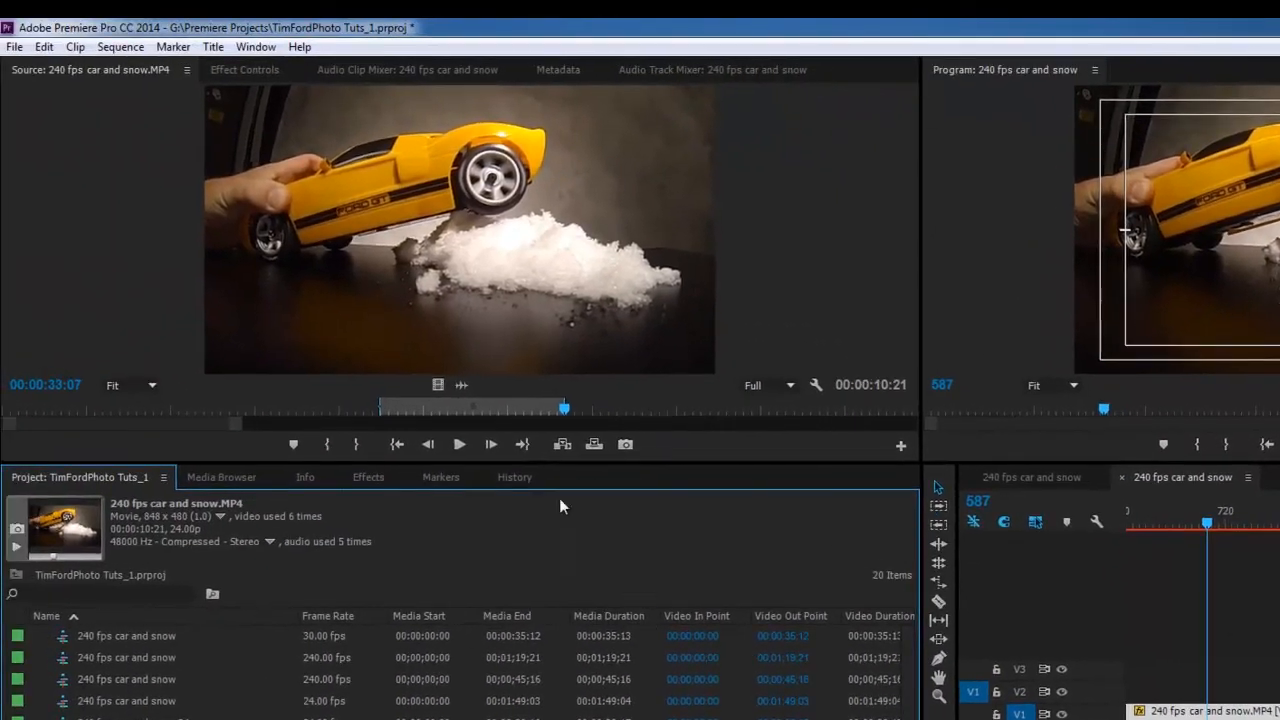
# Play the reinterpreted 24 fps clip in the source monitor from its in point and scrub further through the footage.
pyautogui.click(461, 443)
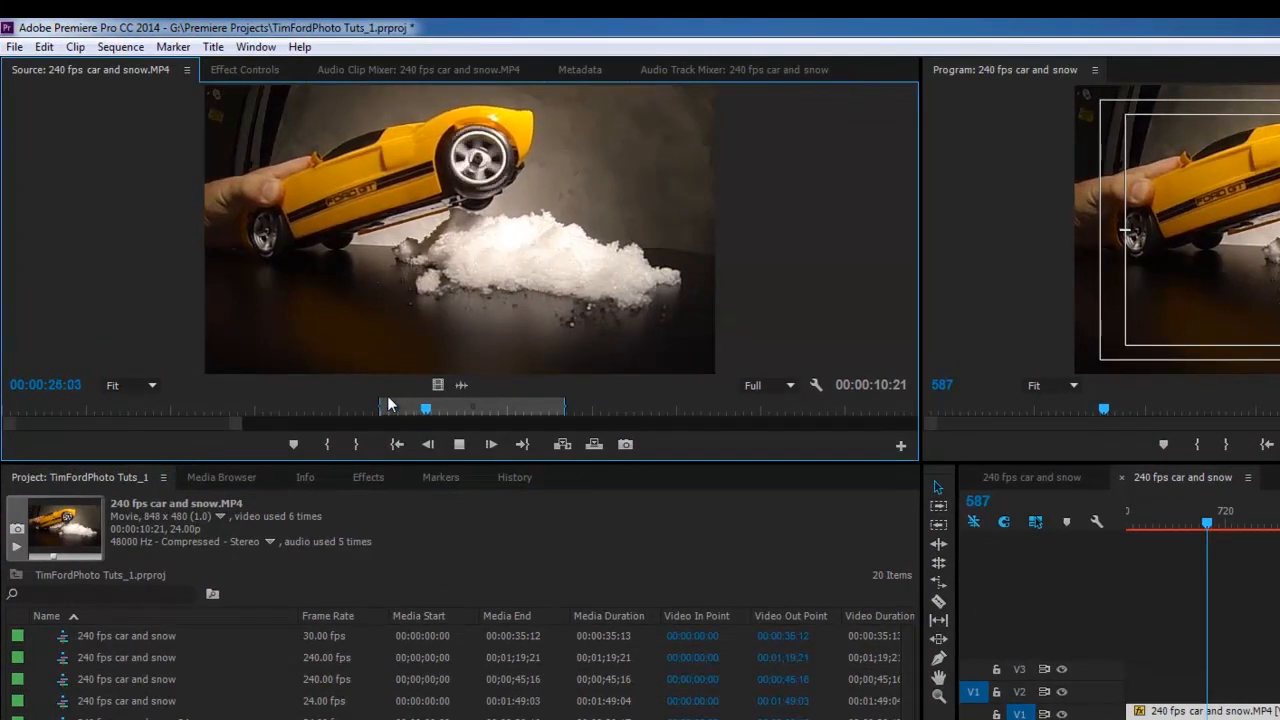
pyautogui.moveTo(446, 409); pyautogui.dragTo(370, 431)
pyautogui.moveTo(80, 416); pyautogui.dragTo(549, 416)
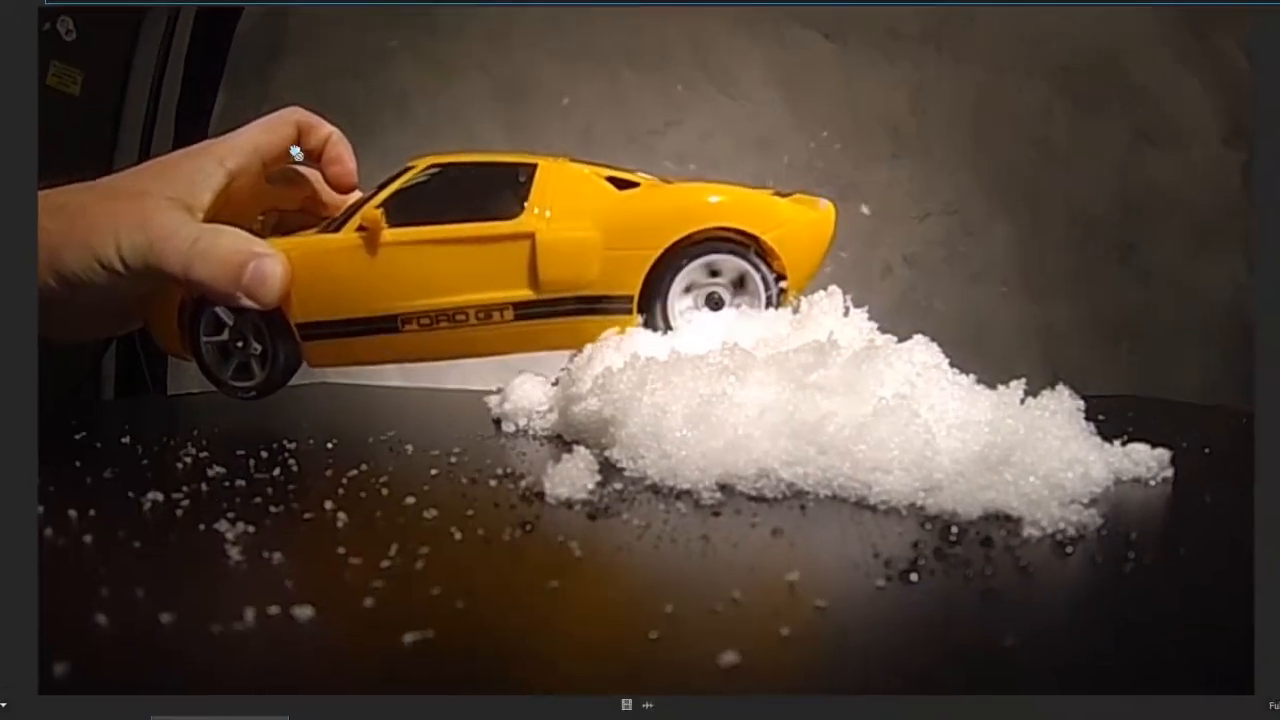
# Create a new sequence from the reinterpreted 24 fps clip, play its opening seconds and return the playhead to the start.
pyautogui.moveTo(43, 549); pyautogui.dragTo(645, 684)
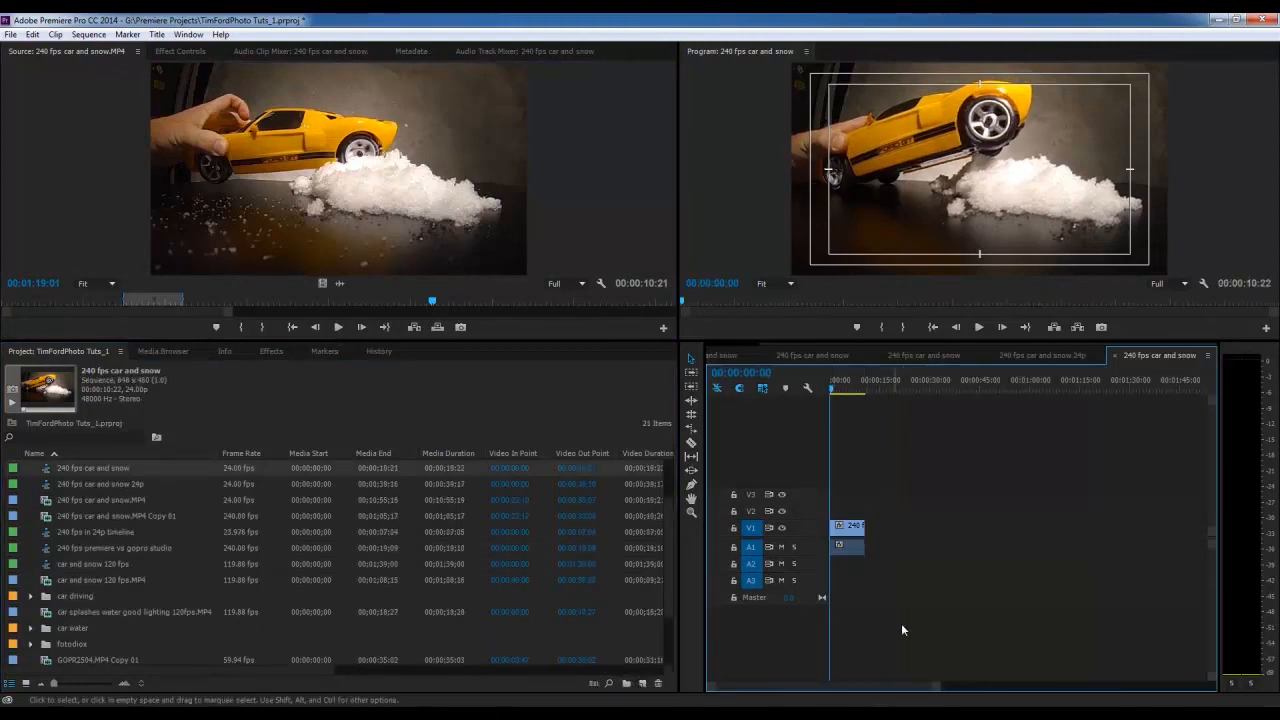
pyautogui.moveTo(935, 686); pyautogui.dragTo(866, 686)
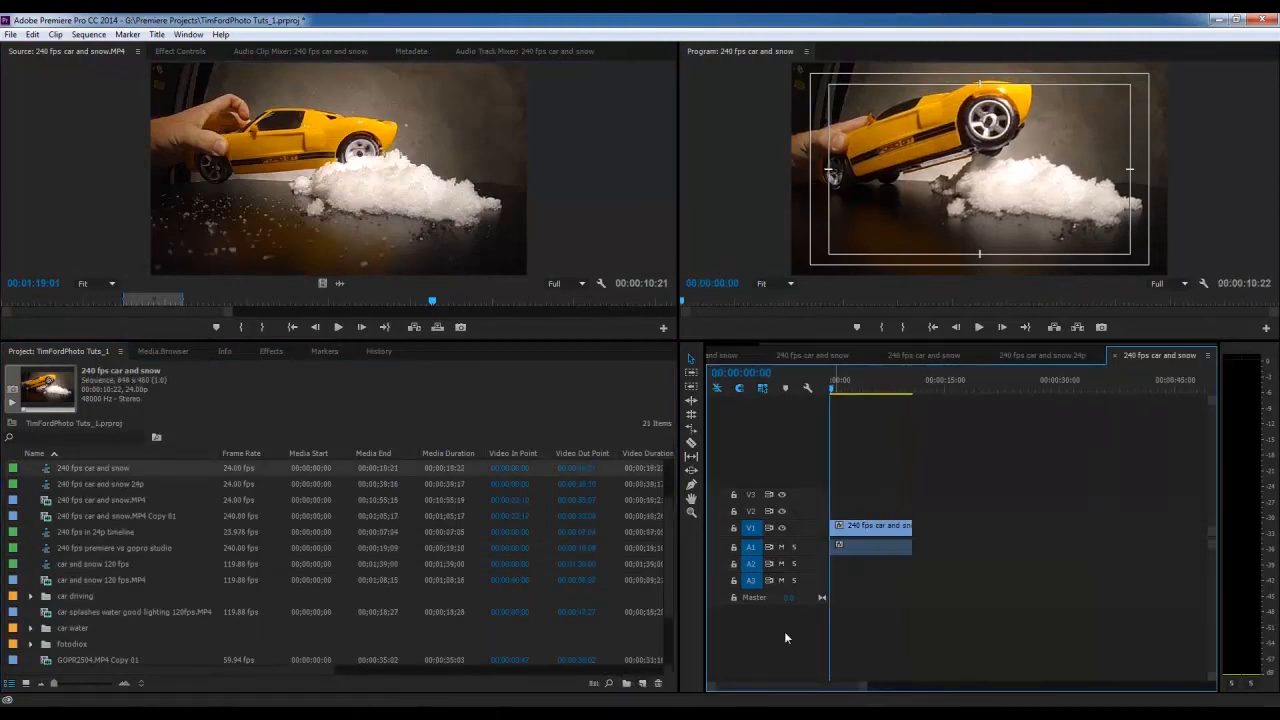
pyautogui.press('space')
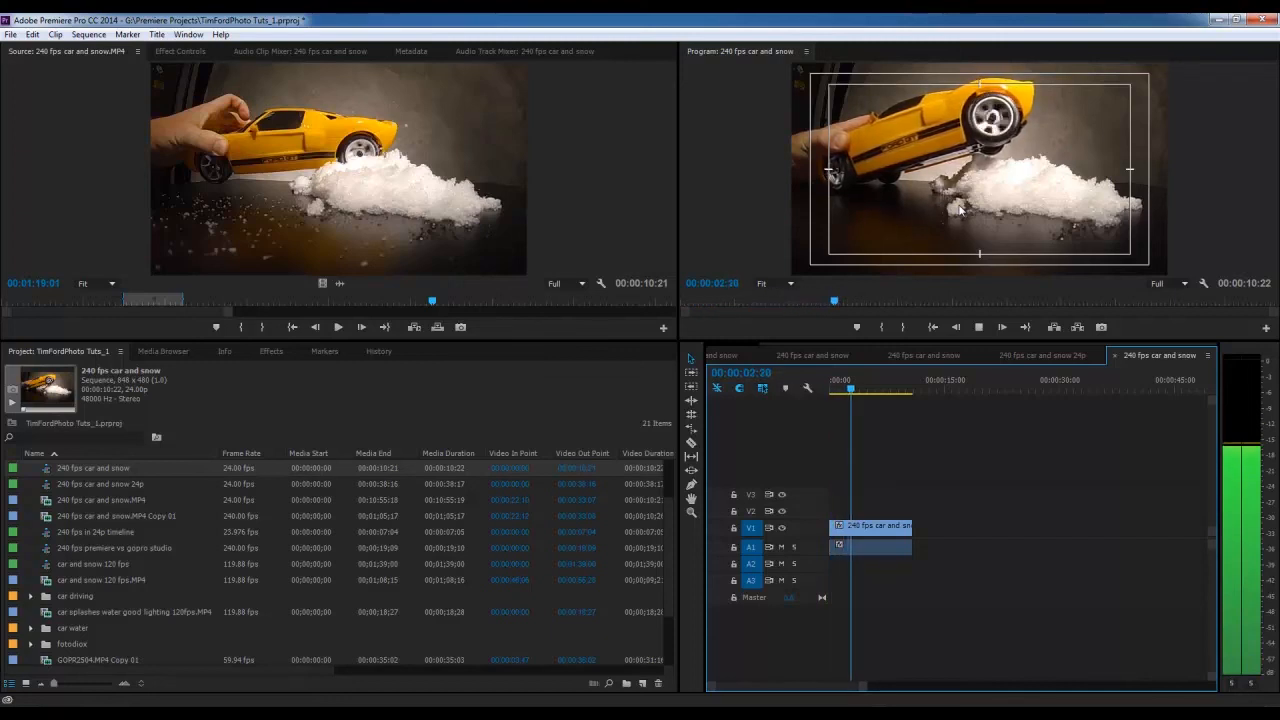
pyautogui.press('space')
pyautogui.moveTo(856, 390); pyautogui.dragTo(803, 396)
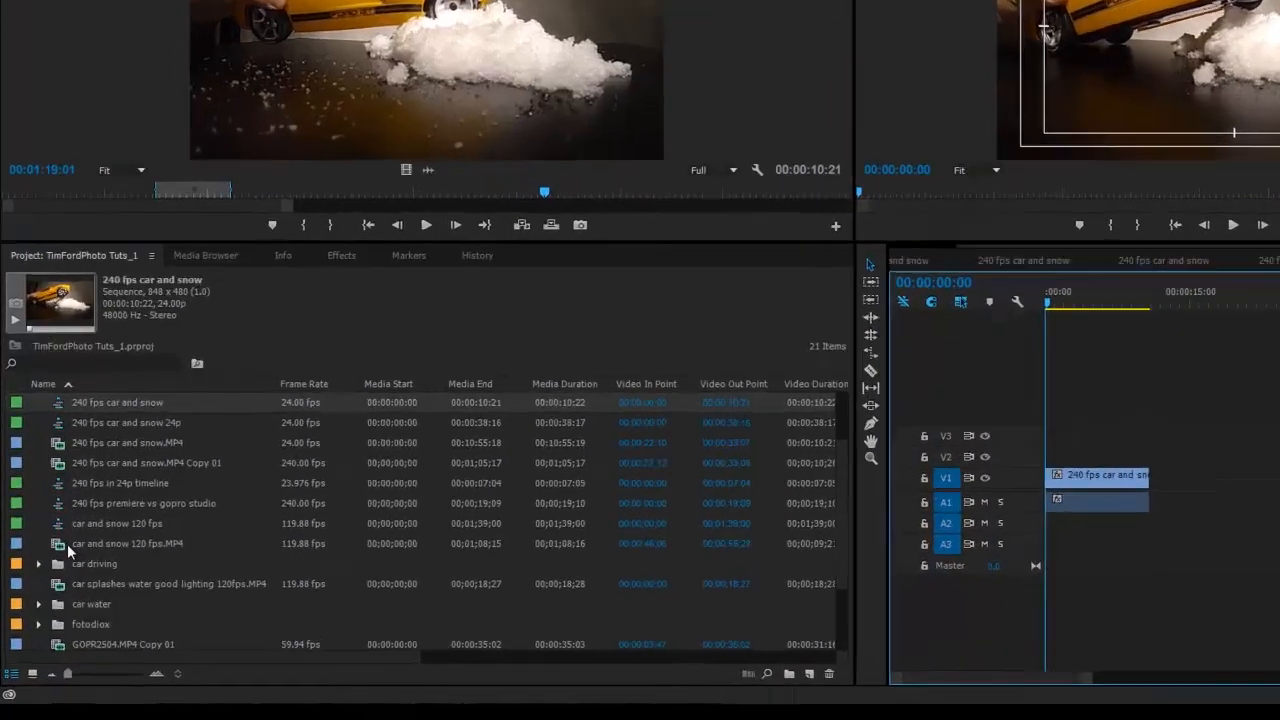
# Open the duplicate 240 fps car and snow.MP4 Copy 01 in the source monitor and play it at its original frame rate.
pyautogui.click(57, 581)
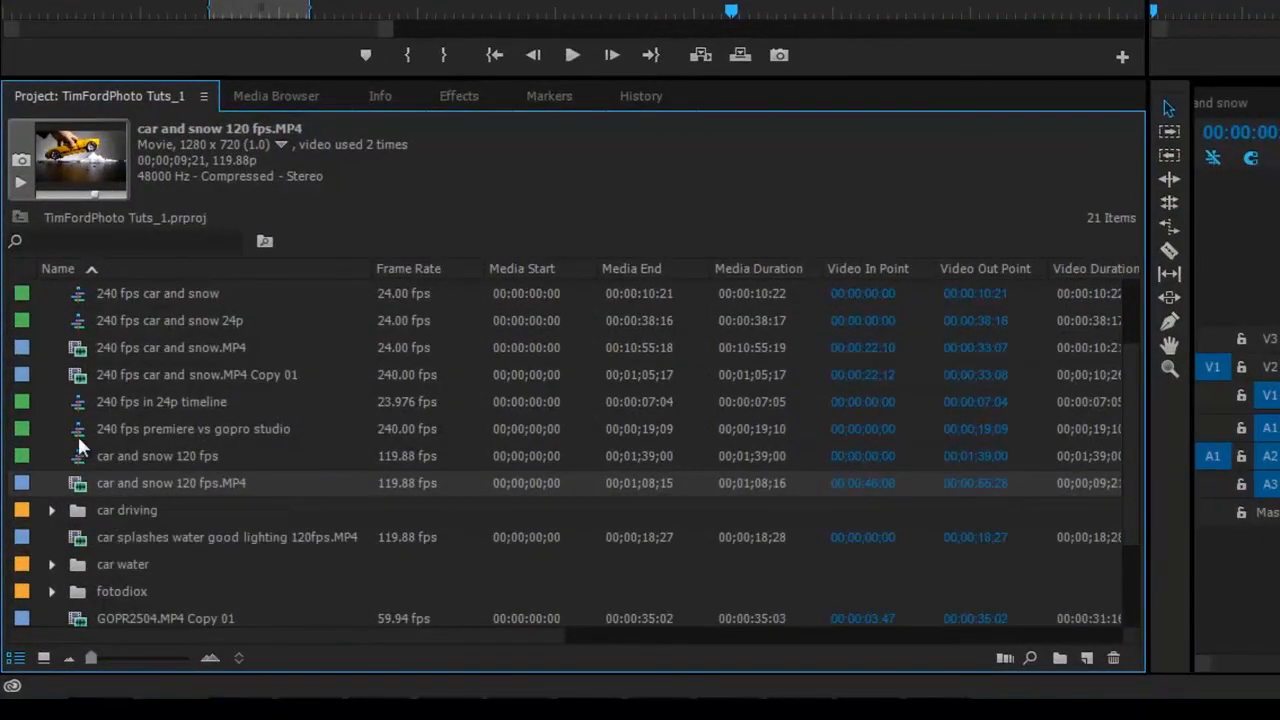
pyautogui.doubleClick(80, 374)
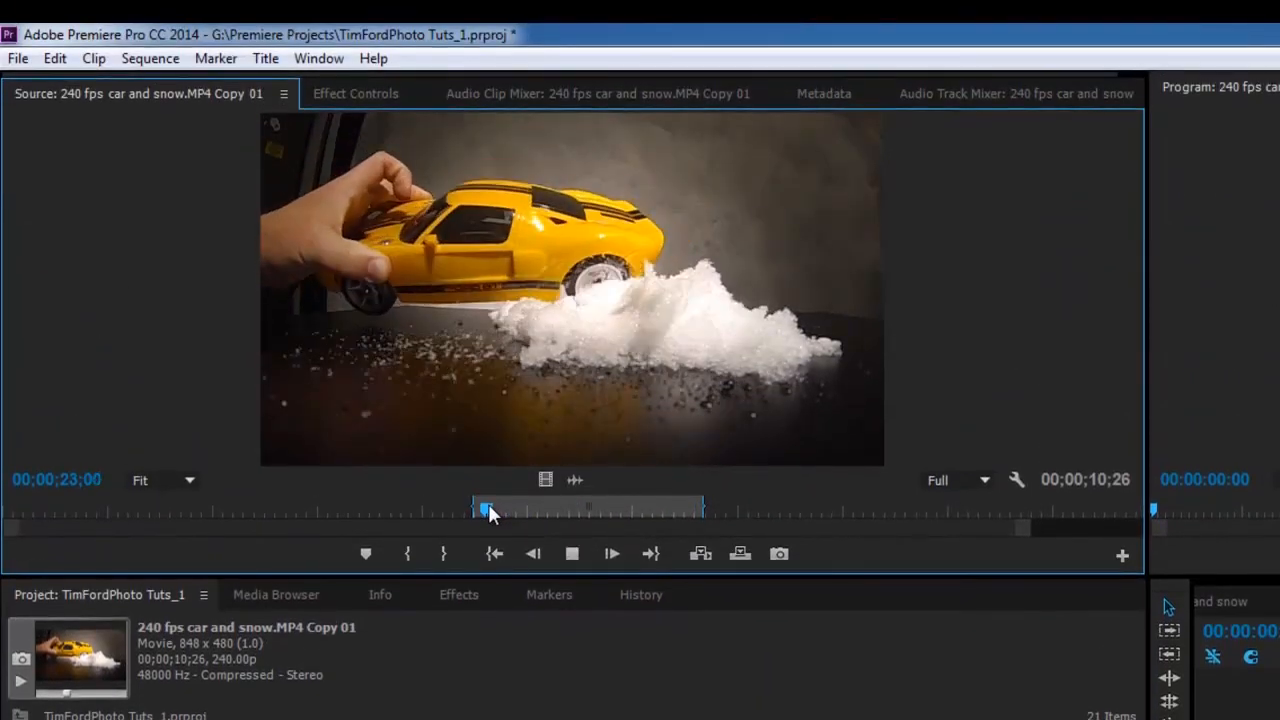
pyautogui.press('space')
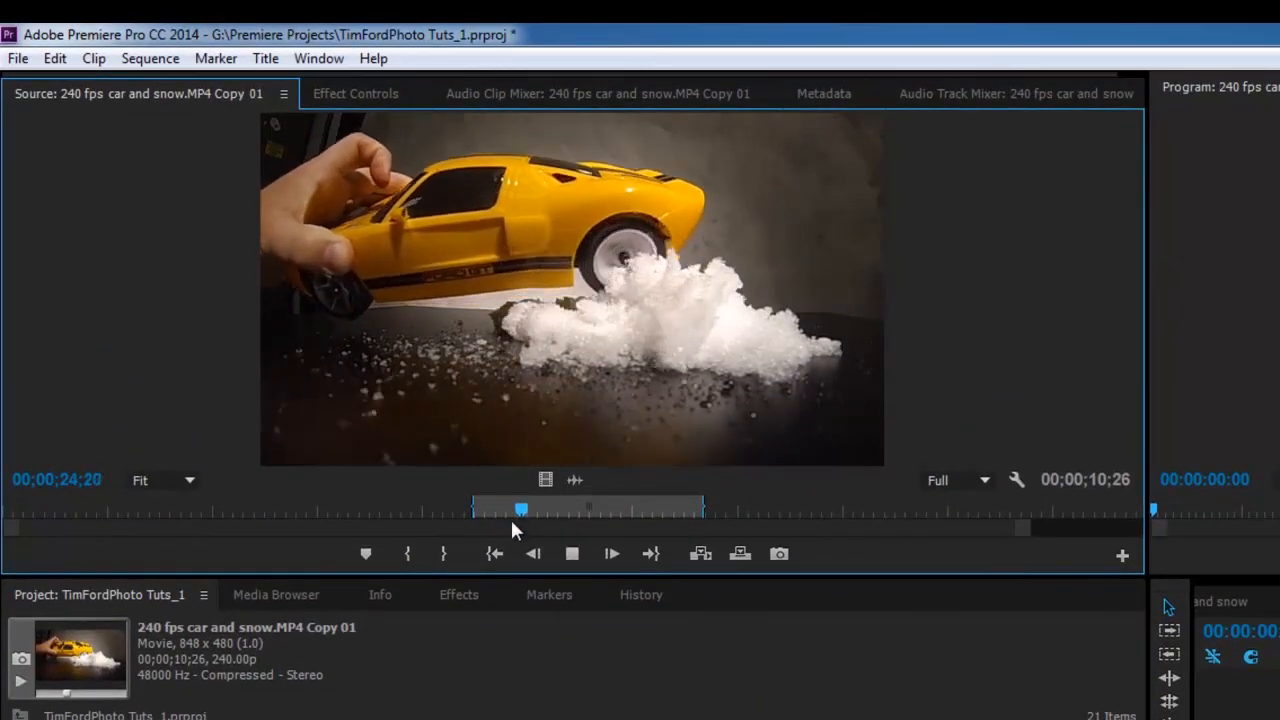
pyautogui.press('space')
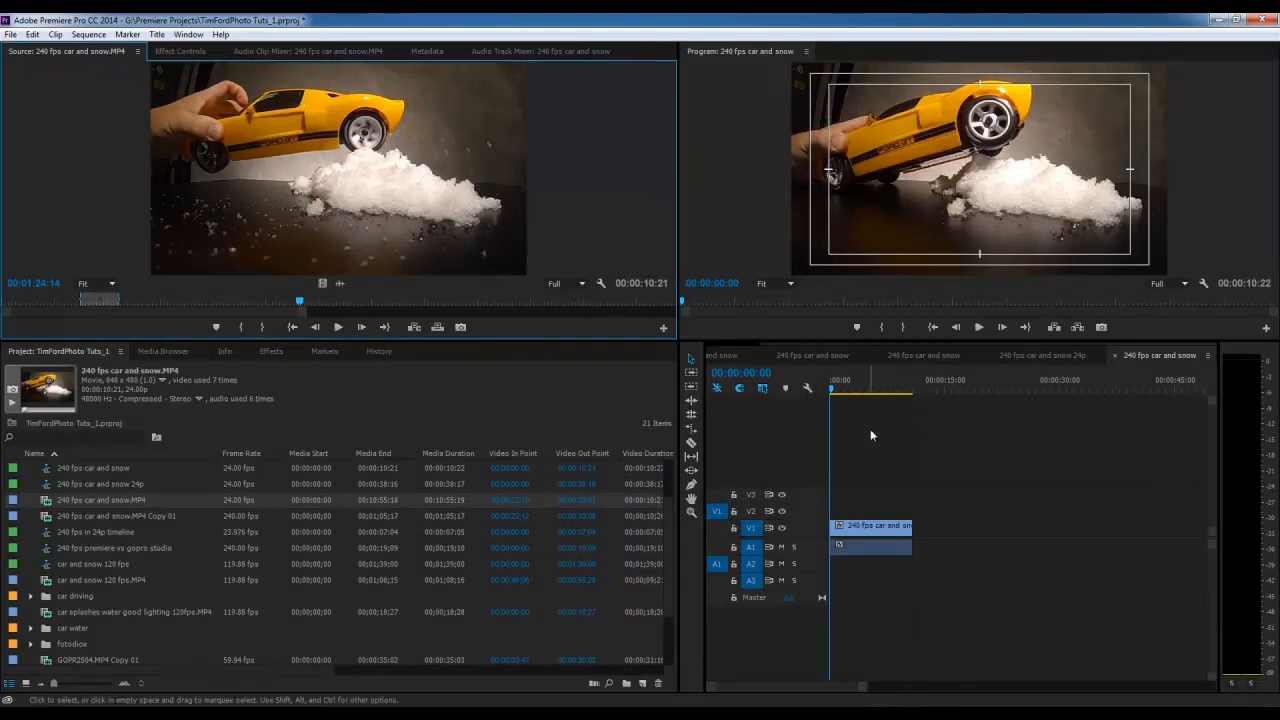
# Scrub the start of the new 24 fps sequence and switch to the 240 fps car and snow 24p sequence for comparison.
pyautogui.moveTo(862, 686); pyautogui.dragTo(878, 685)
pyautogui.click(846, 388)
pyautogui.moveTo(846, 388)
pyautogui.mouseDown()
pyautogui.moveTo(875, 388)
pyautogui.moveTo(821, 389)
pyautogui.mouseUp()
pyautogui.click(1040, 356)
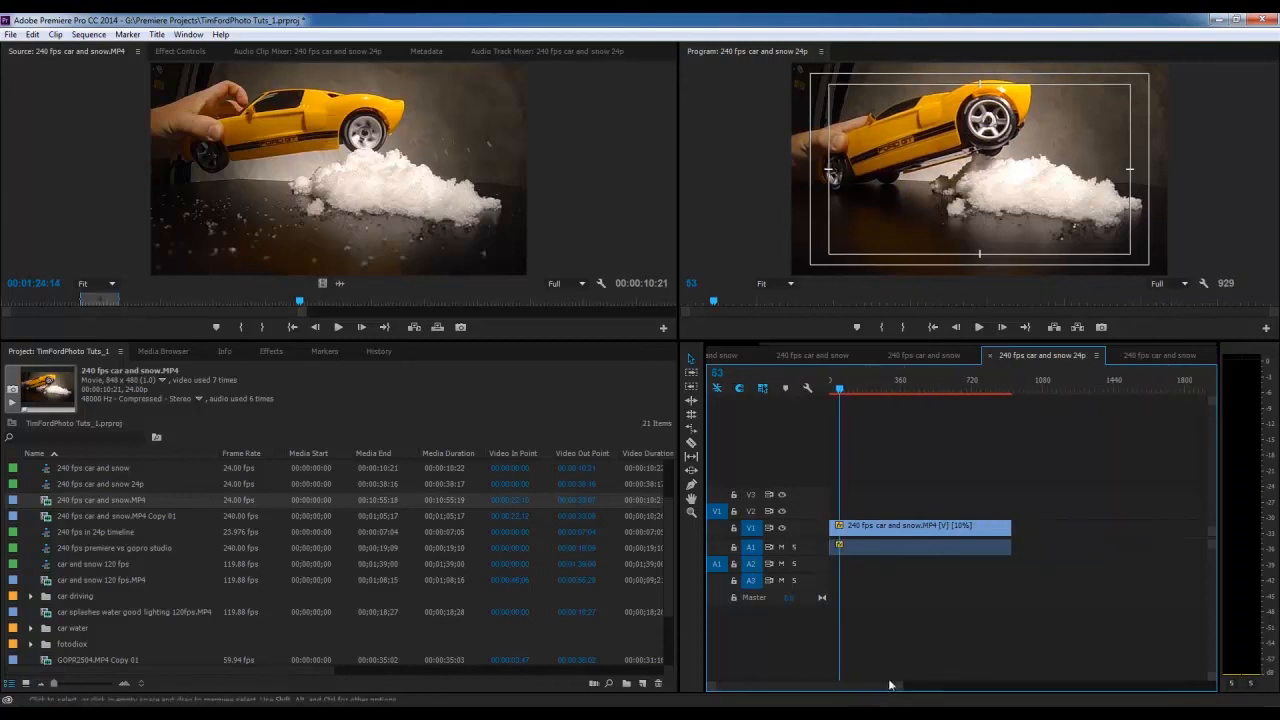
# Switch to the time-remapped 240 fps car and snow sequence, return its playhead to the start and open its export settings.
pyautogui.click(816, 353)
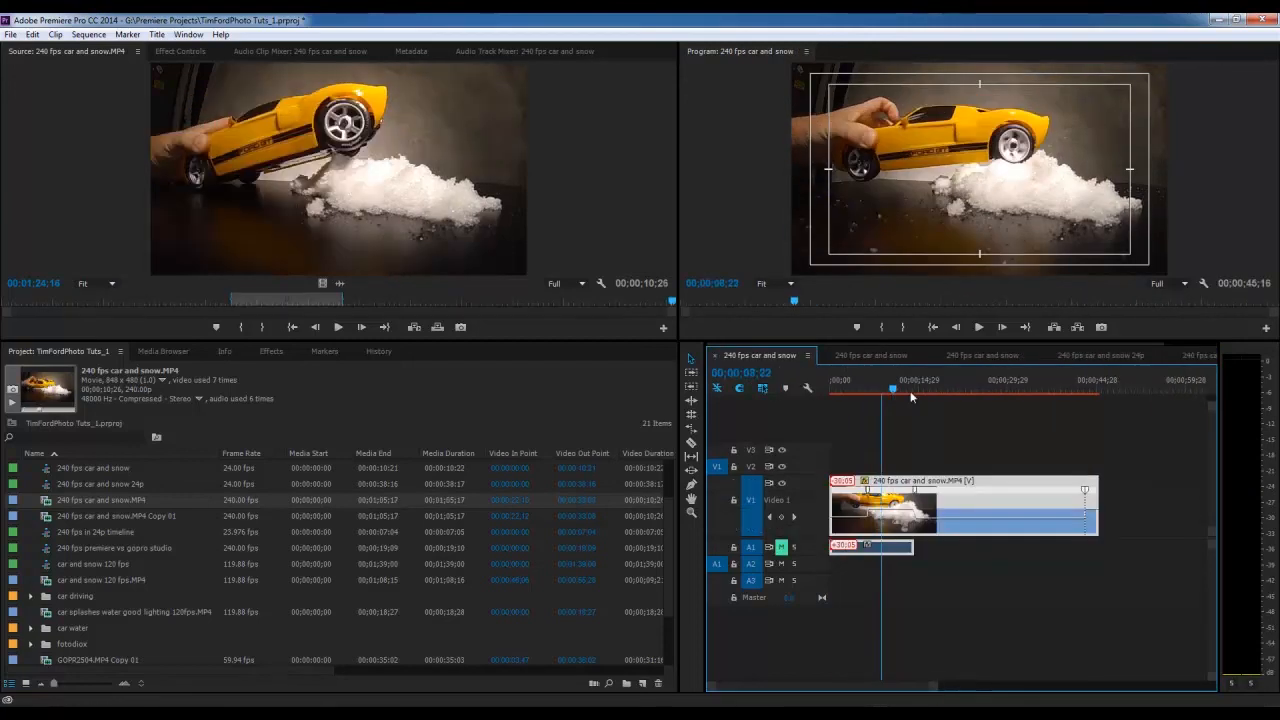
pyautogui.moveTo(897, 389); pyautogui.dragTo(815, 395)
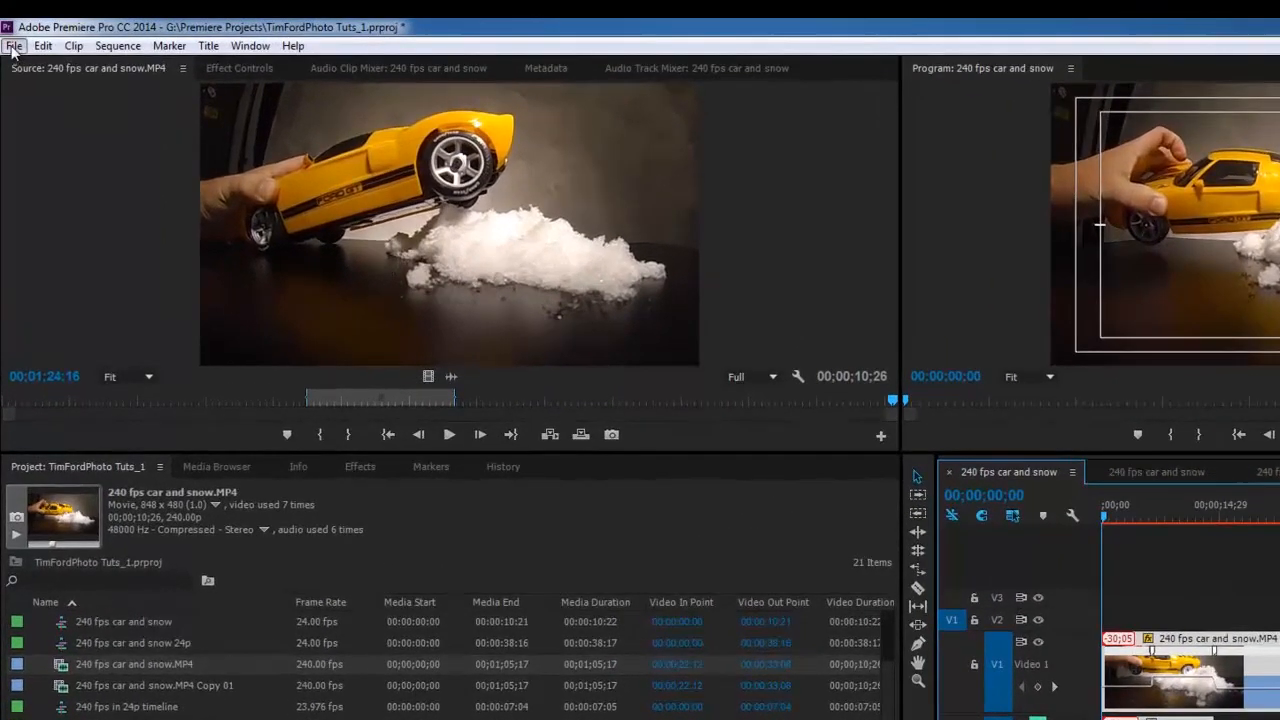
pyautogui.click(14, 46)
pyautogui.click(325, 585)
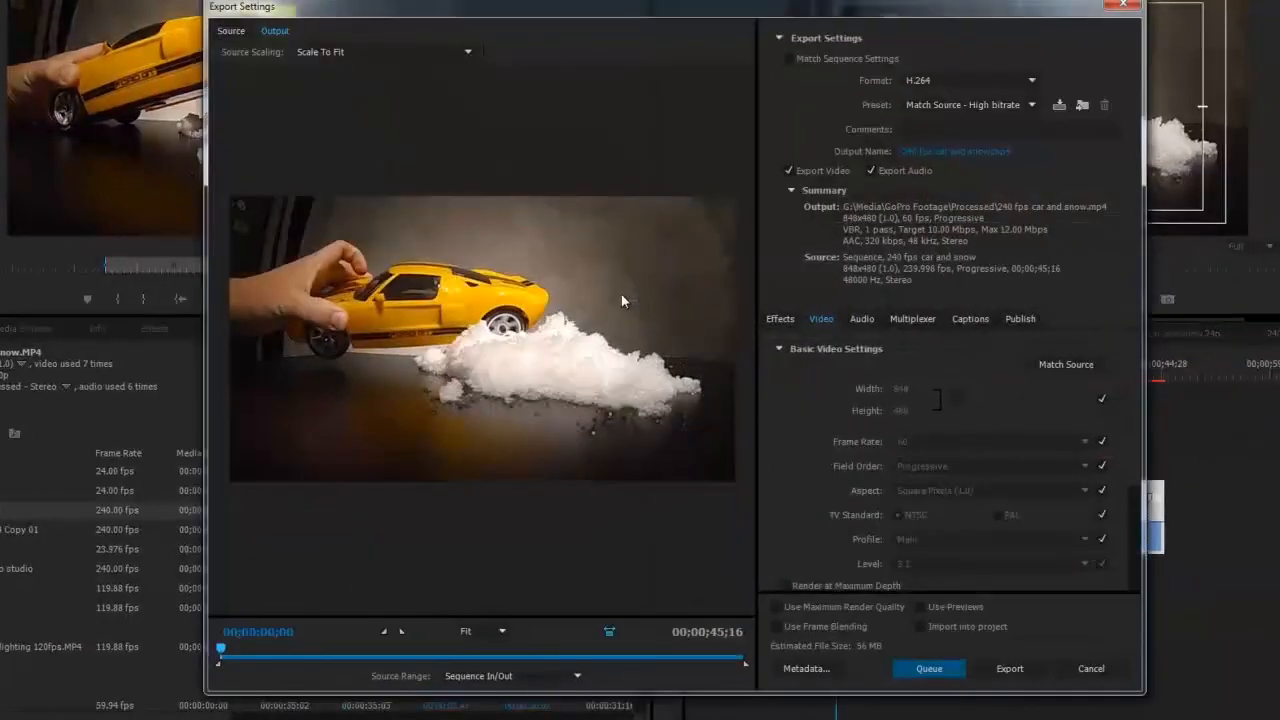
# Choose the YouTube 720p HD export preset and exclude audio from the export.
pyautogui.click(966, 104)
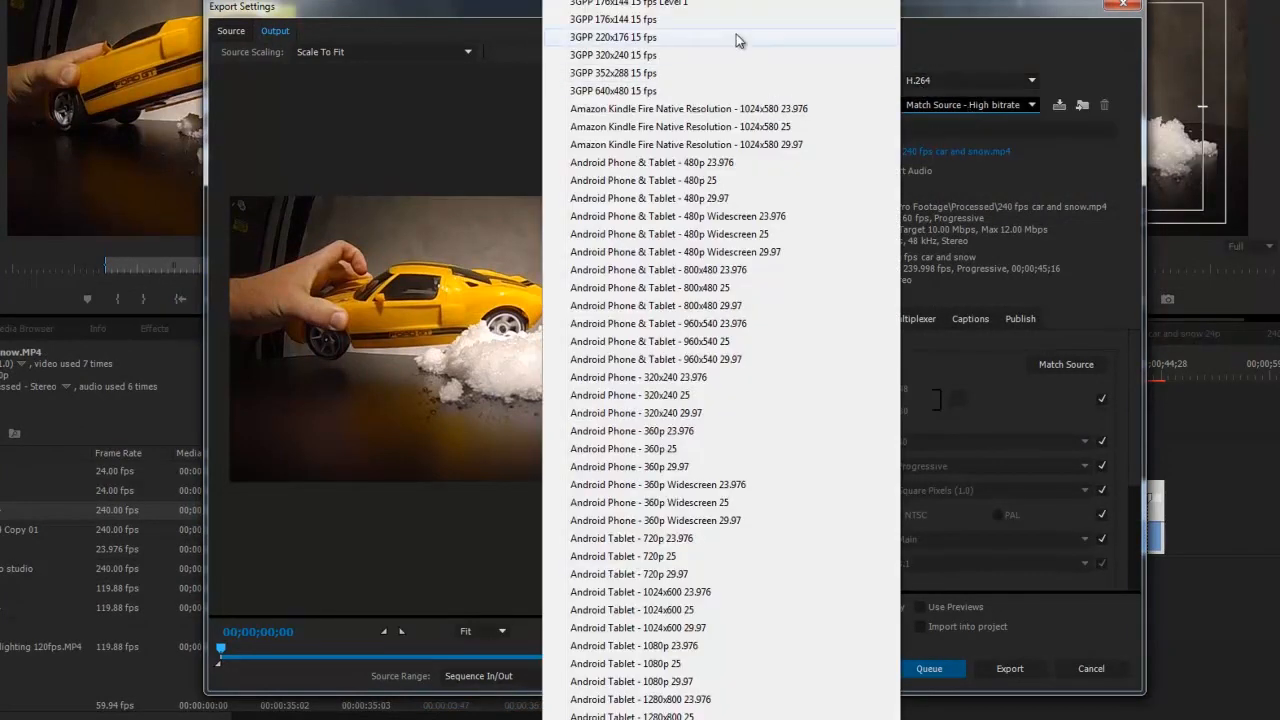
pyautogui.scroll(-10, 736, 40)
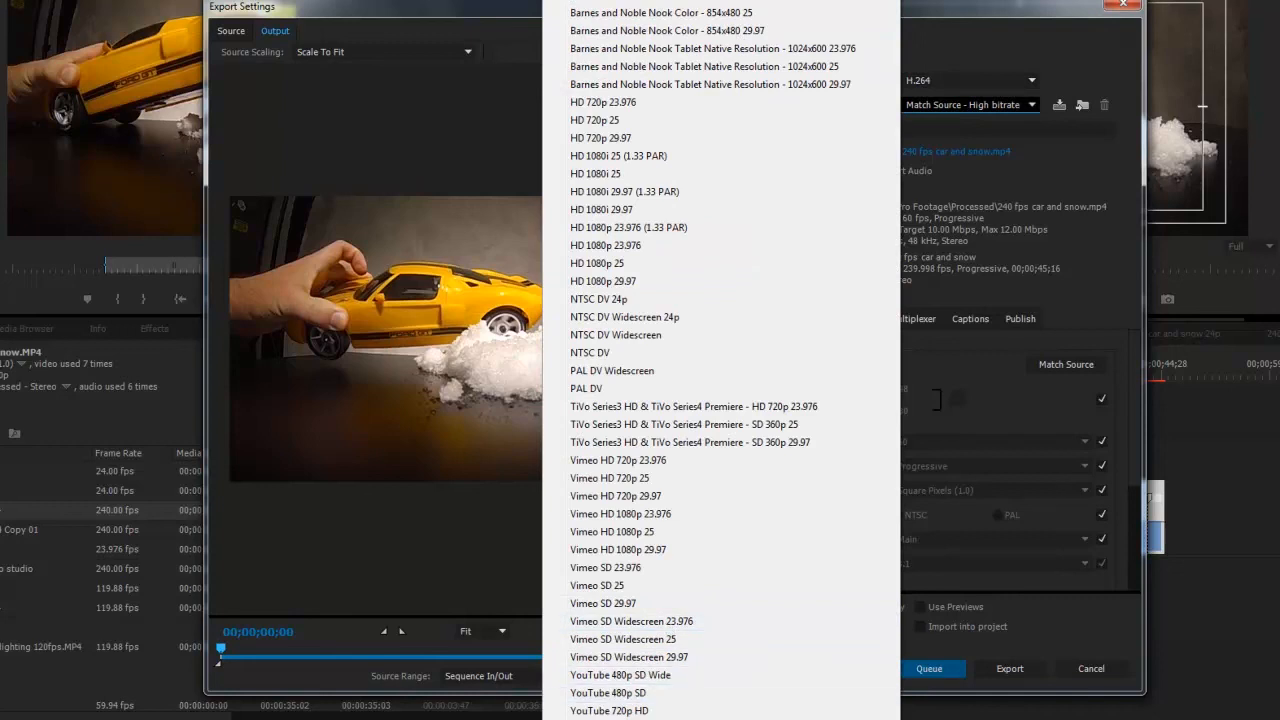
pyautogui.click(676, 712)
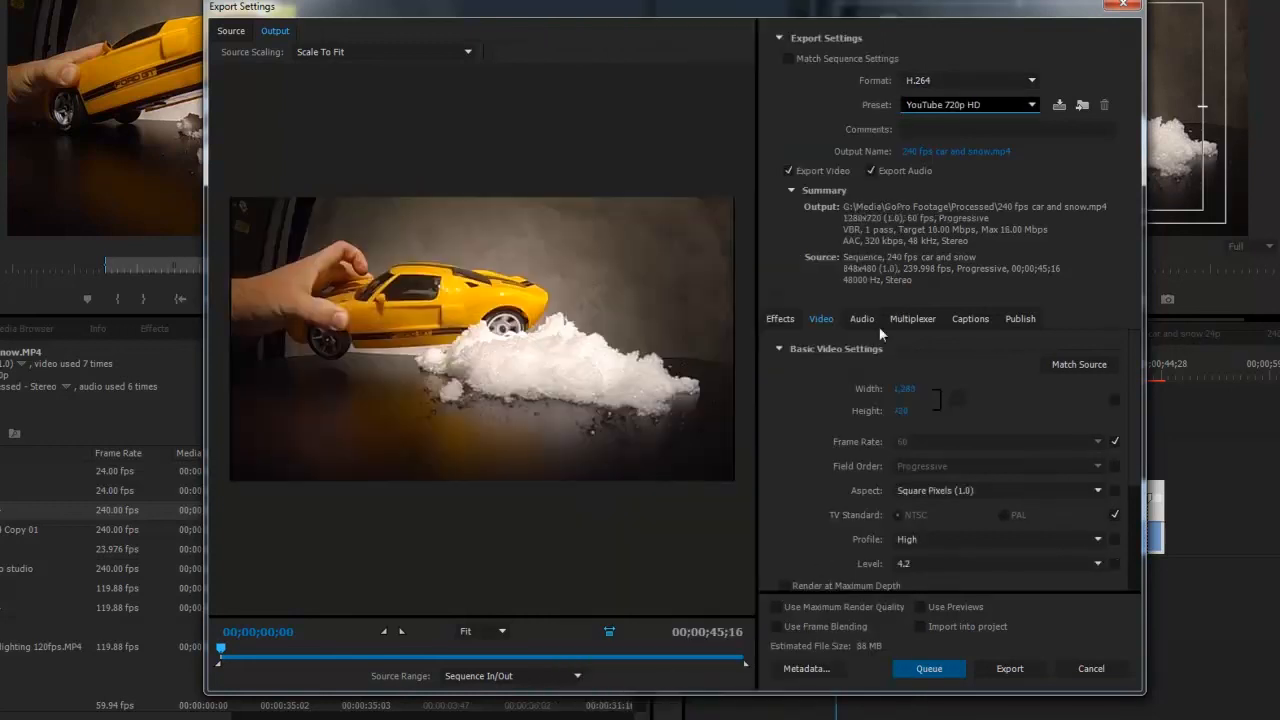
pyautogui.click(871, 171)
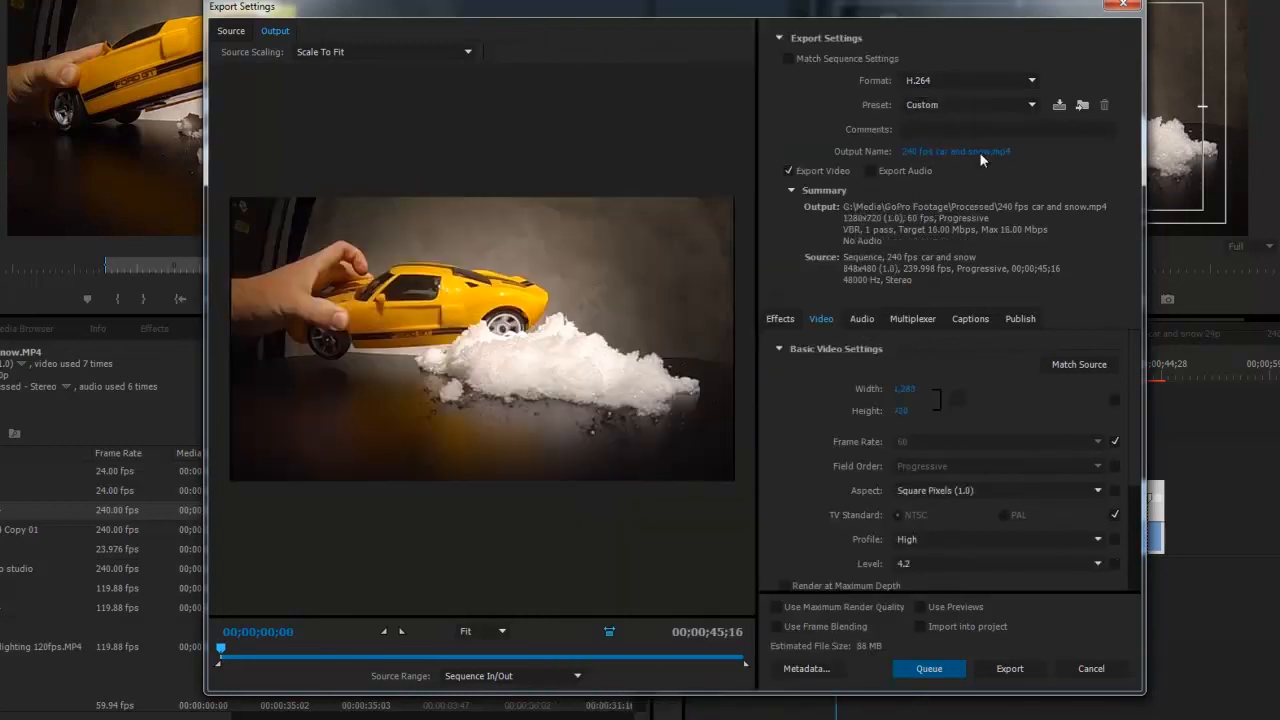
# Name the output file test2 in the Processed folder and start the export immediately.
pyautogui.click(979, 152)
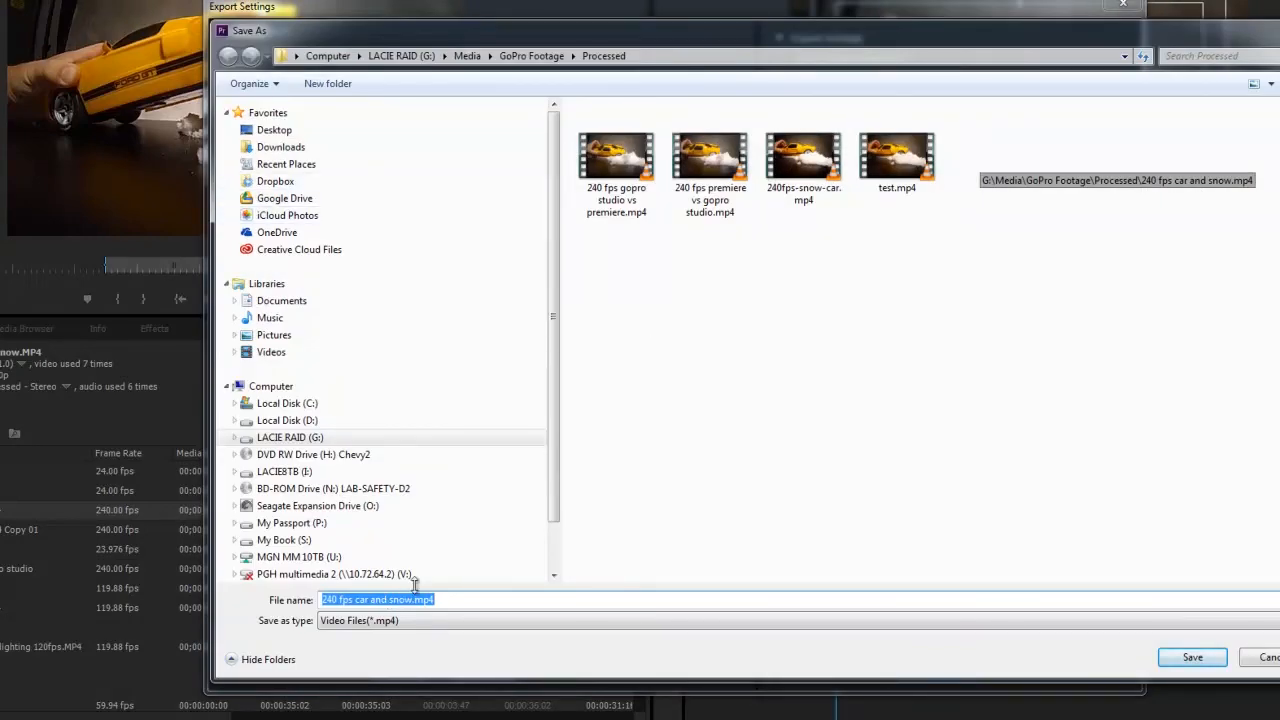
pyautogui.write('test2')
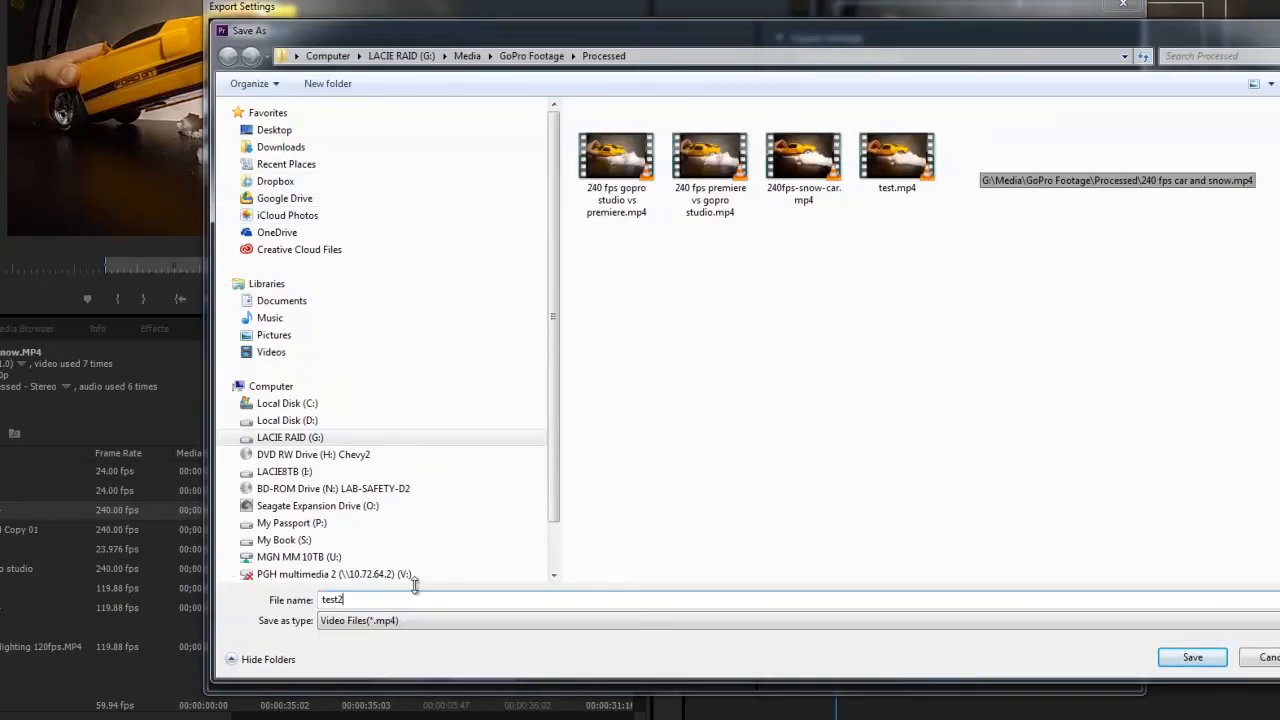
pyautogui.click(1200, 660)
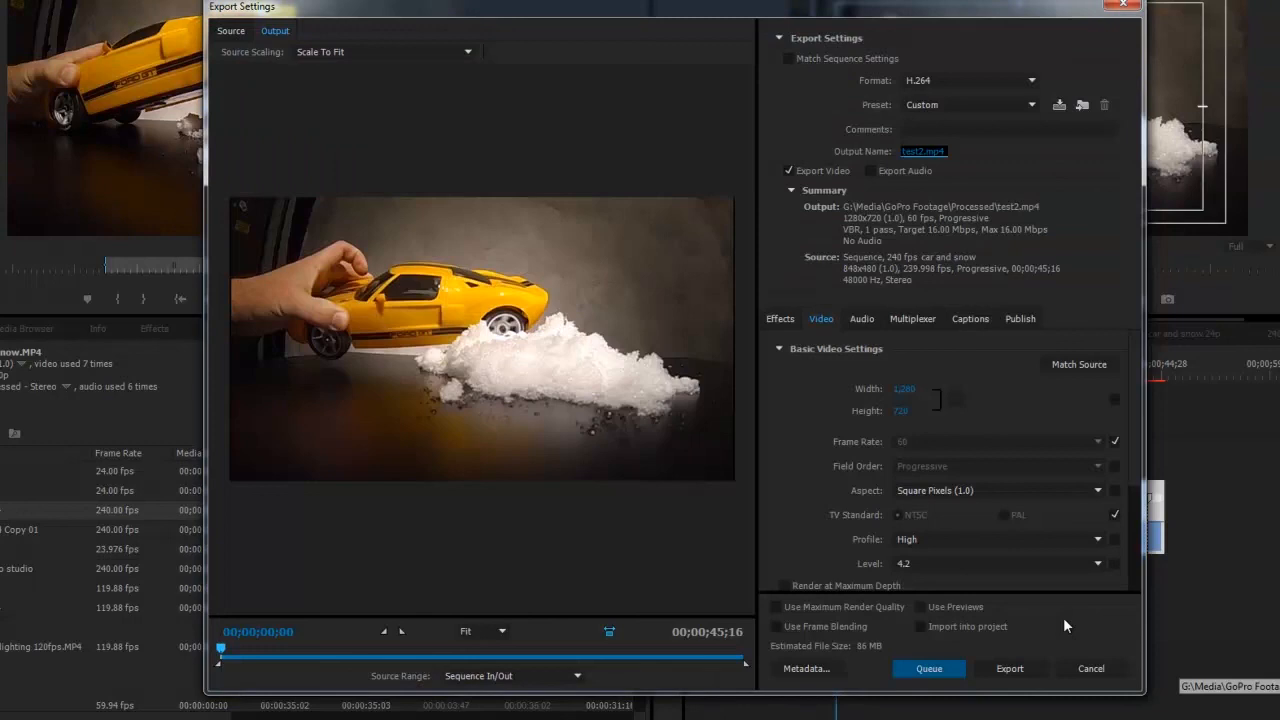
pyautogui.click(1003, 667)
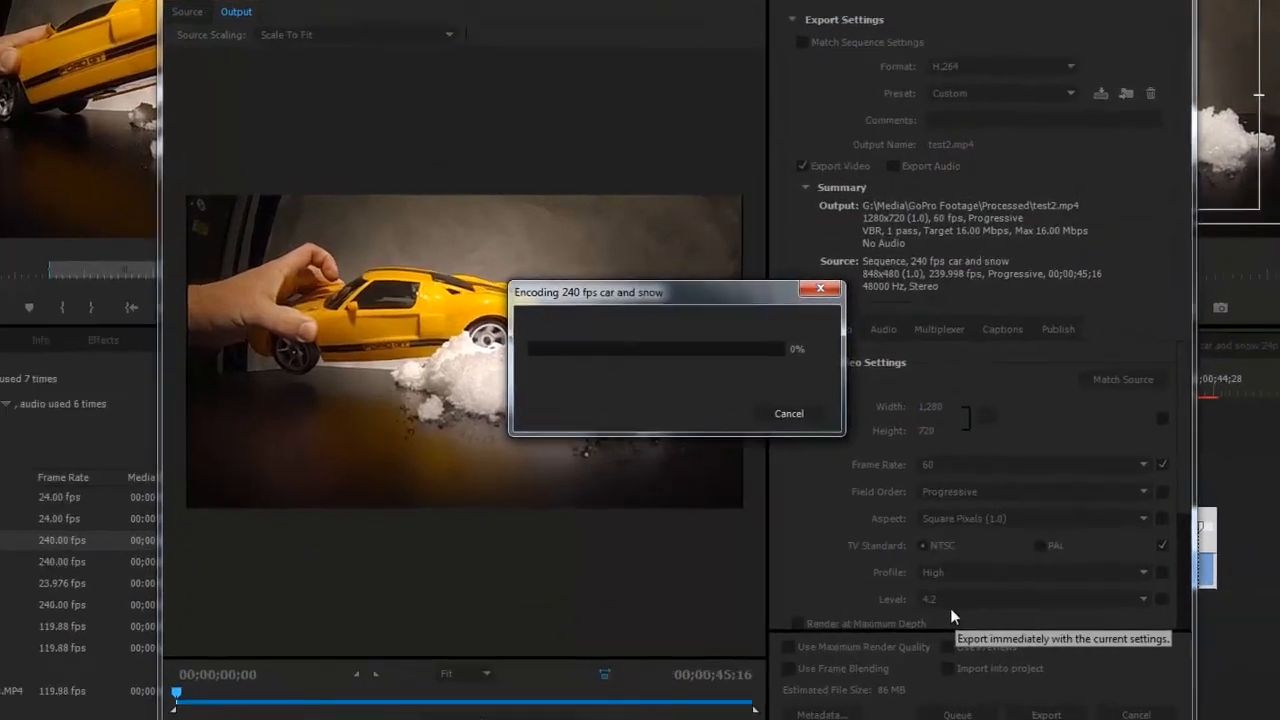